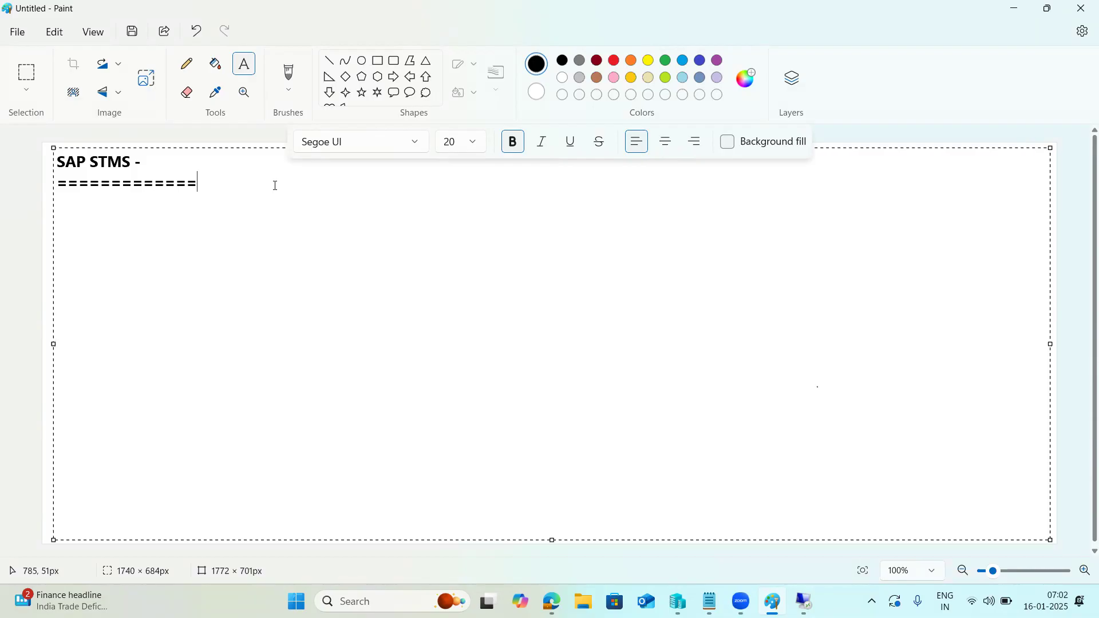
Draw three rectangles side by side across the top of the canvas, right of the SAP STMS heading.
{"action": "left_click", "coordinate": [356, 76]}
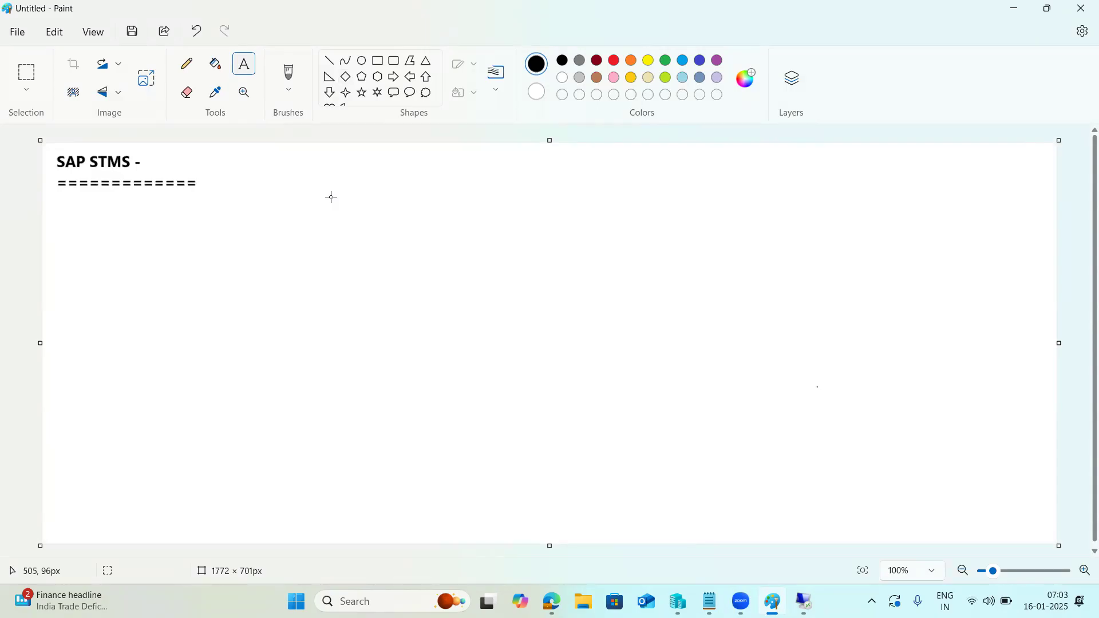
{"action": "left_click_drag", "start_coordinate": [271, 167], "coordinate": [380, 217]}
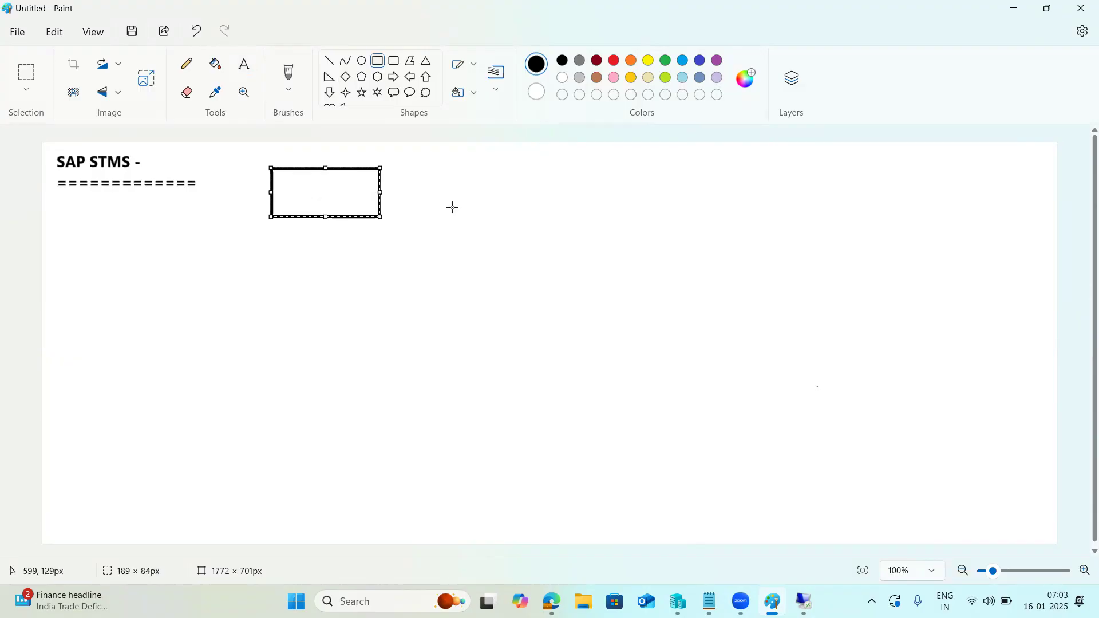
{"action": "left_click_drag", "start_coordinate": [535, 166], "coordinate": [645, 221]}
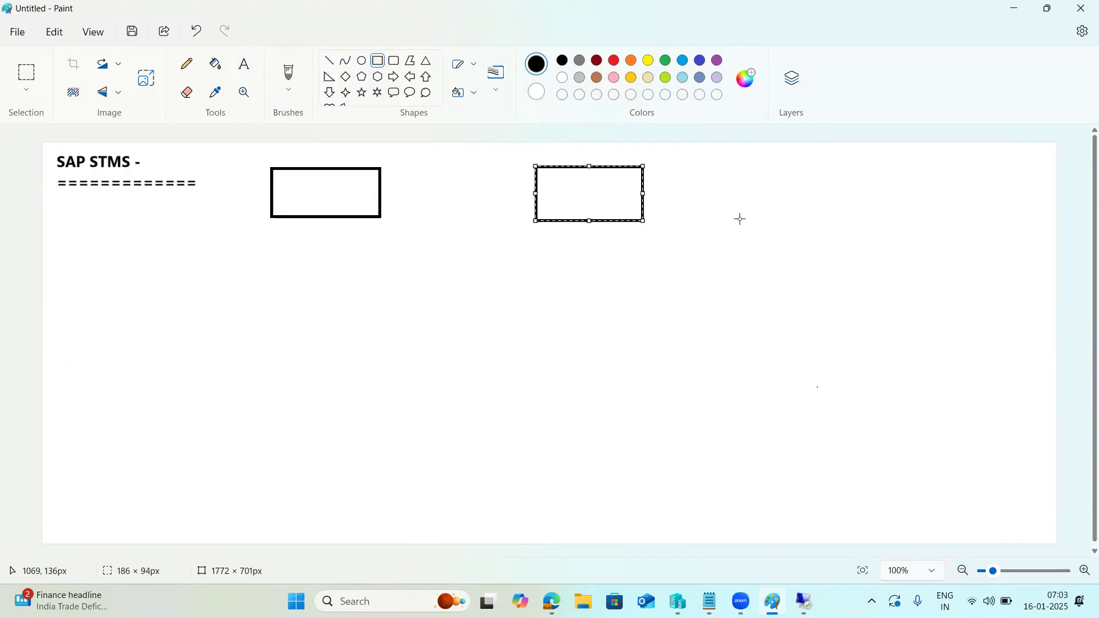
{"action": "left_click_drag", "start_coordinate": [817, 161], "coordinate": [934, 220]}
{"action": "left_click", "coordinate": [631, 293]}
Write the label DEV inside the first box.
{"action": "left_click", "coordinate": [244, 64]}
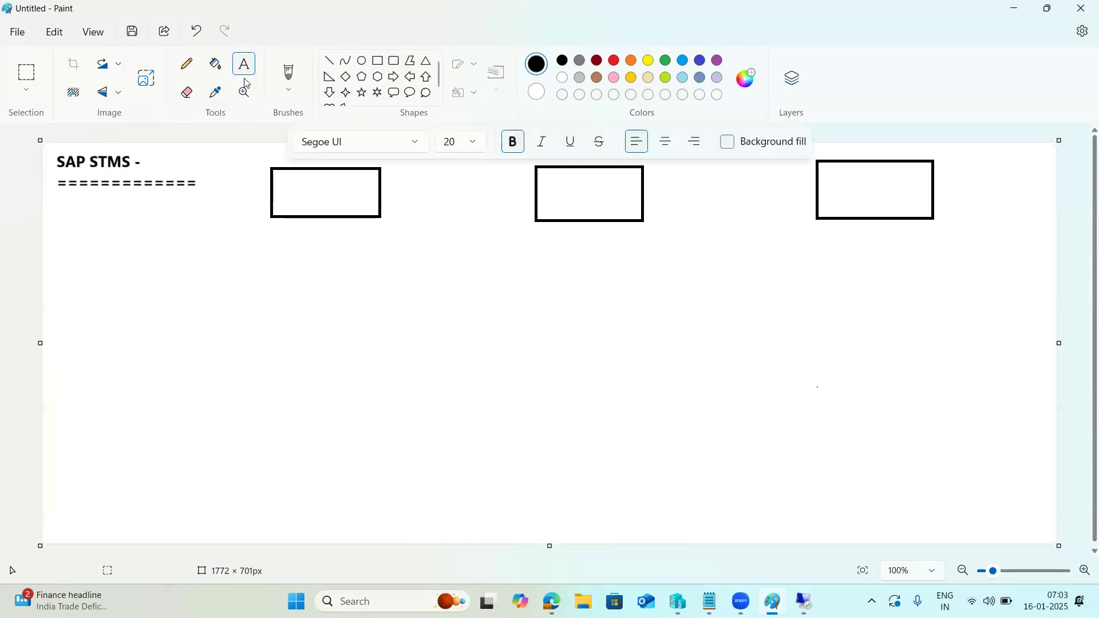
{"action": "left_click", "coordinate": [295, 187]}
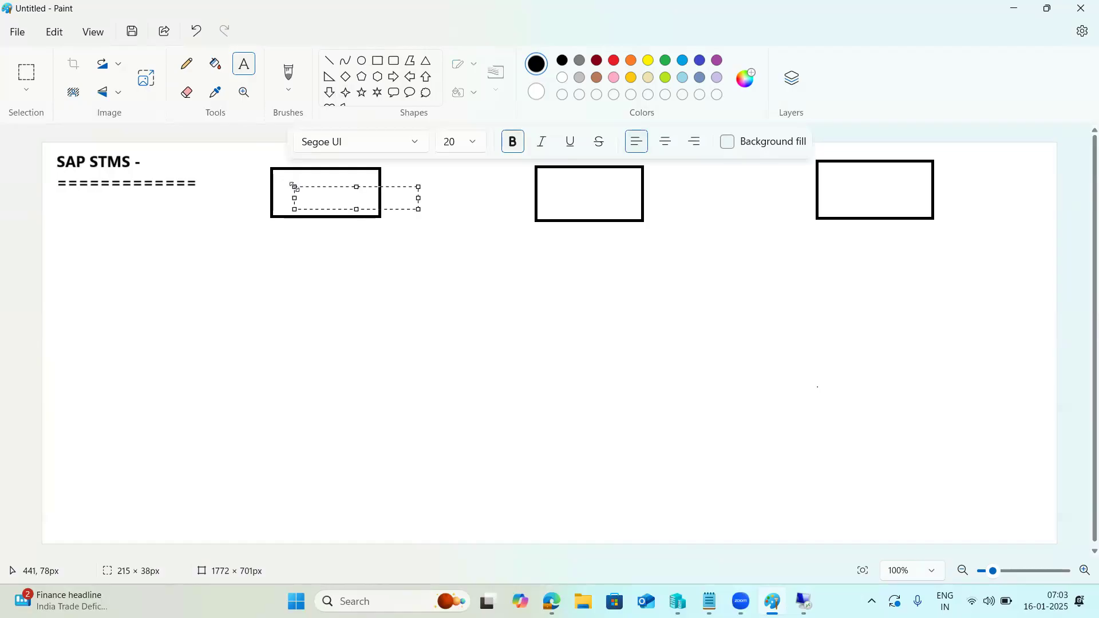
{"action": "type", "text": "DEV"}
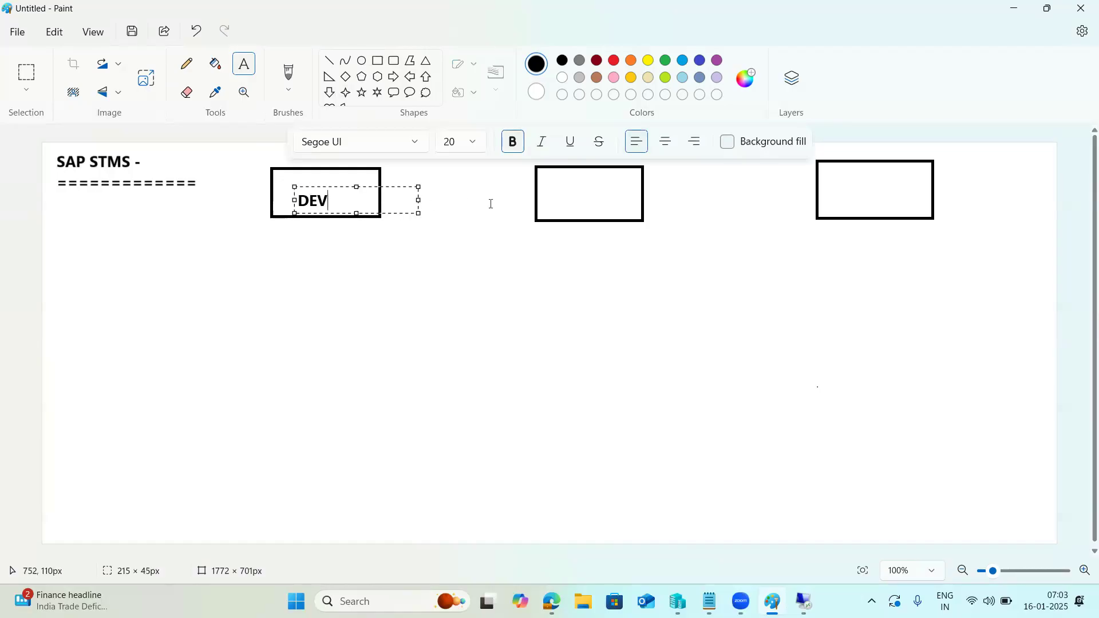
{"action": "left_click", "coordinate": [555, 194]}
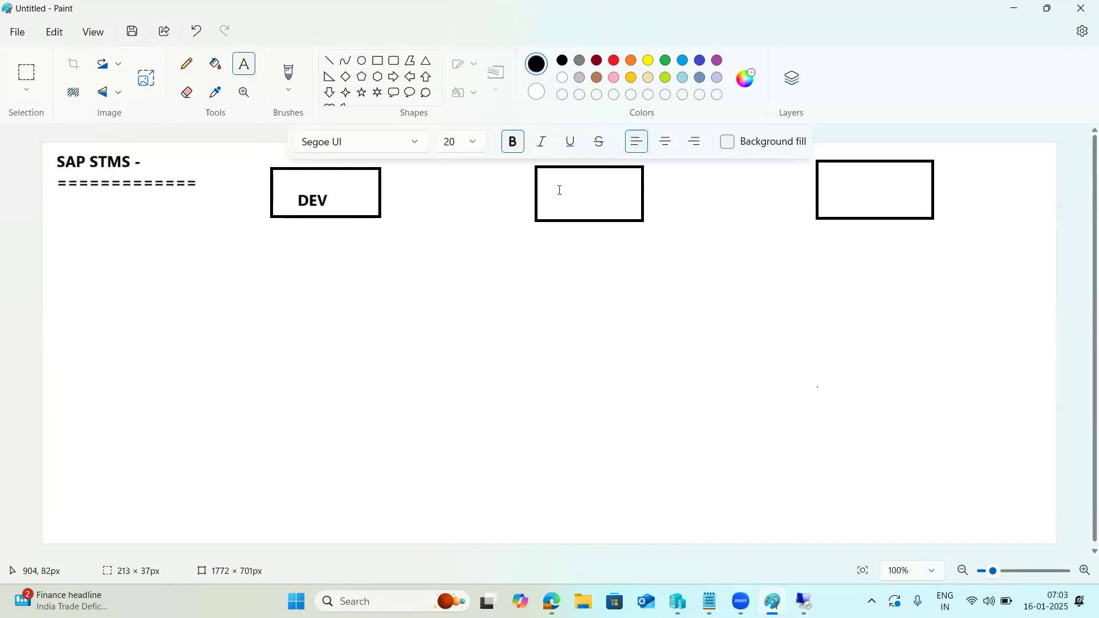
Label the second and third boxes QAS and PROD.
{"action": "left_click", "coordinate": [555, 182]}
{"action": "left_click_drag", "start_coordinate": [554, 182], "coordinate": [621, 210]}
{"action": "left_click", "coordinate": [557, 293]}
{"action": "left_click_drag", "start_coordinate": [559, 294], "coordinate": [561, 194]}
{"action": "type", "text": "QAS"}
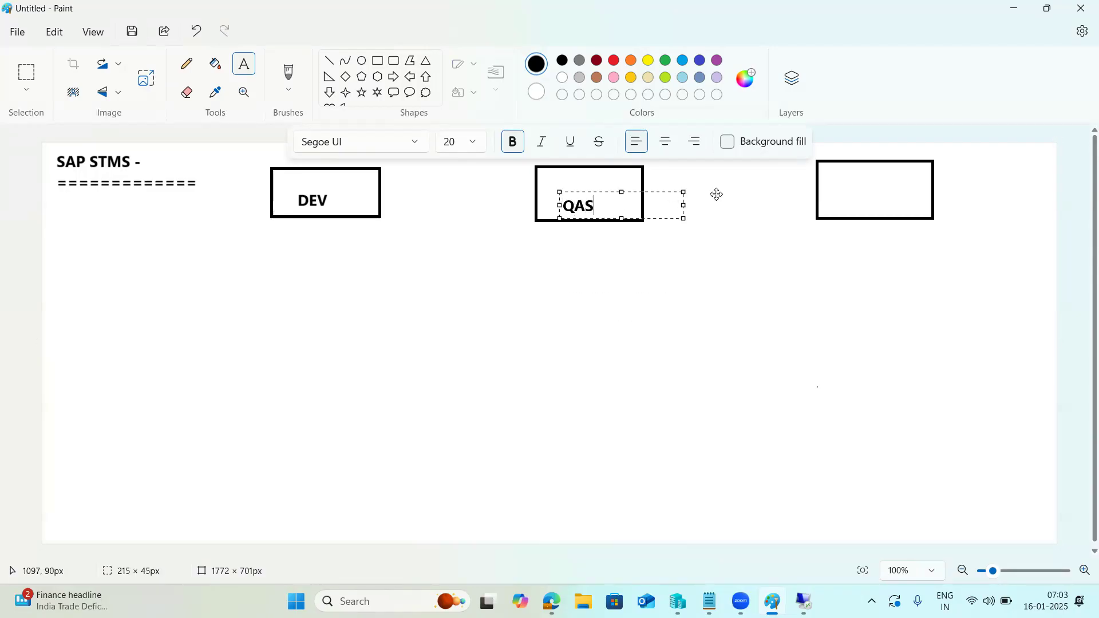
{"action": "left_click", "coordinate": [845, 184]}
{"action": "left_click", "coordinate": [846, 185]}
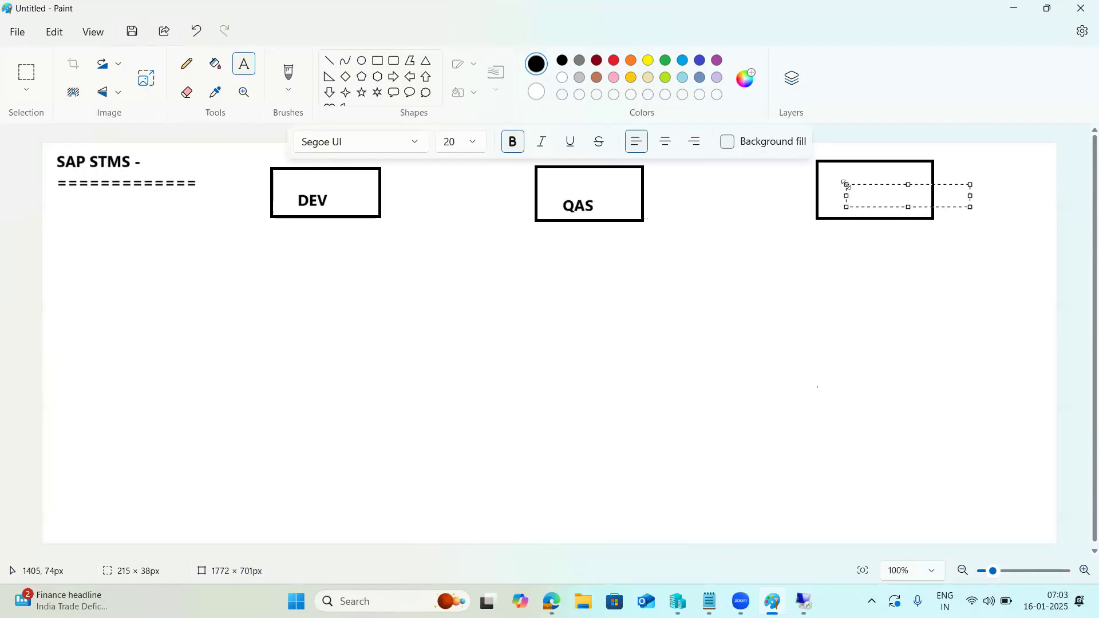
{"action": "type", "text": "PROD"}
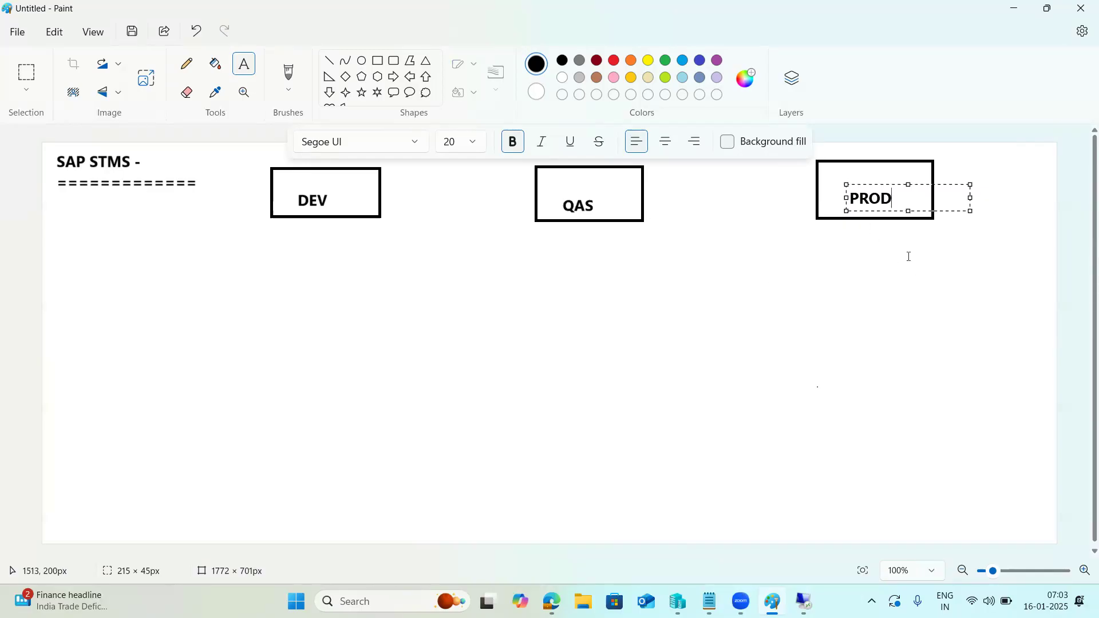
{"action": "left_click", "coordinate": [908, 257]}
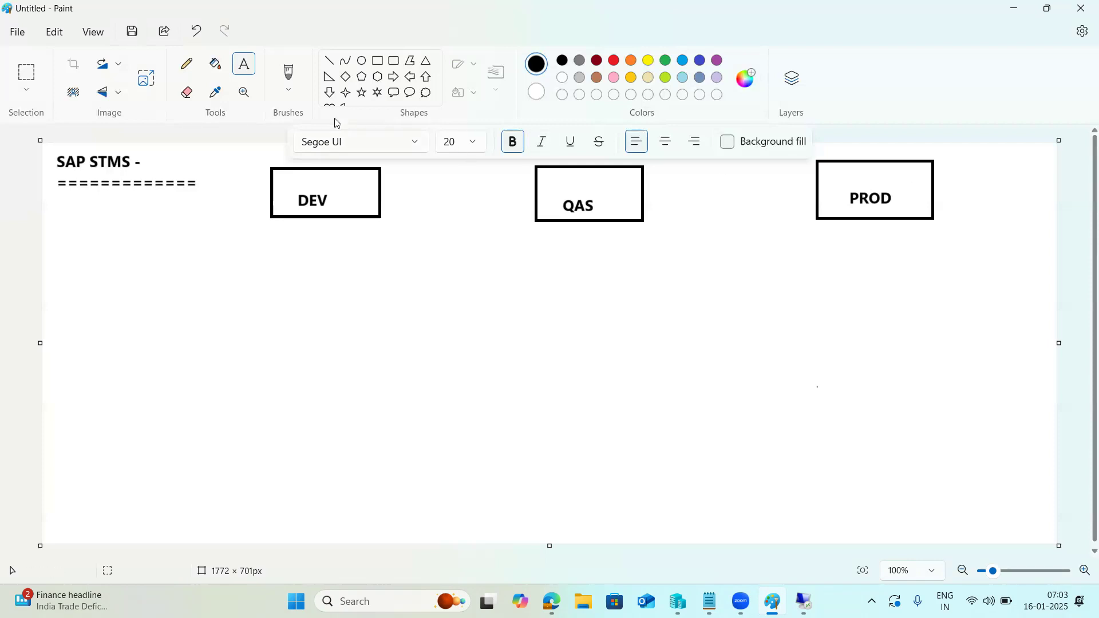
Draw straight lines with arrowheads linking DEV to QAS and QAS to PROD.
{"action": "left_click", "coordinate": [329, 60]}
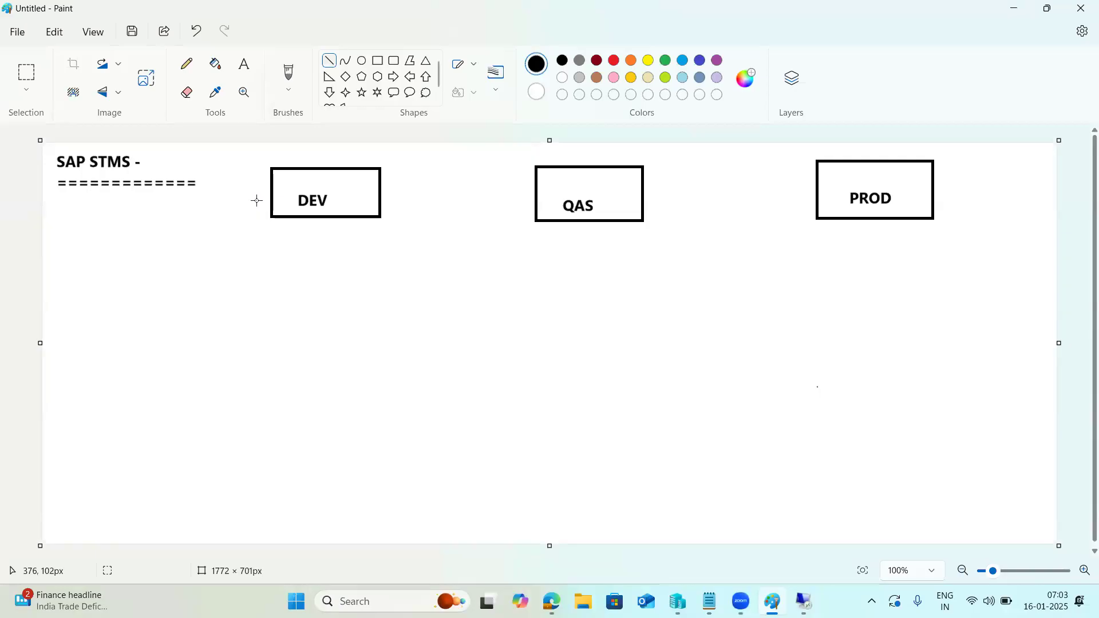
{"action": "mouse_move", "coordinate": [341, 191]}
{"action": "left_mouse_down"}
{"action": "mouse_move", "coordinate": [560, 195]}
{"action": "mouse_move", "coordinate": [550, 180]}
{"action": "mouse_move", "coordinate": [560, 194]}
{"action": "left_mouse_up"}
{"action": "left_click", "coordinate": [549, 202]}
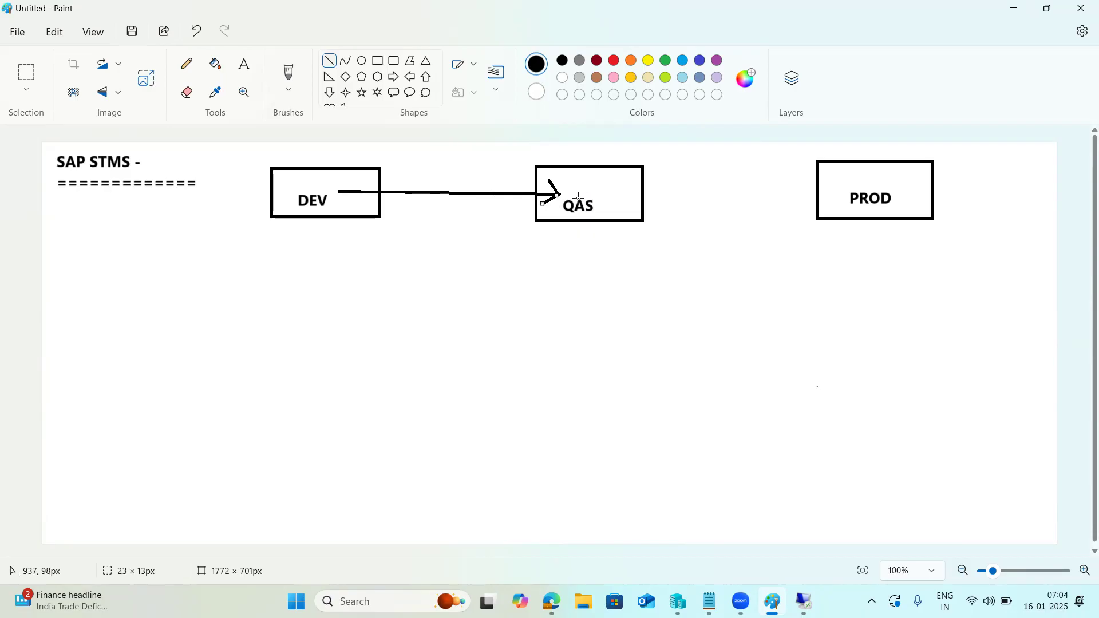
{"action": "left_click_drag", "start_coordinate": [611, 191], "coordinate": [852, 193]}
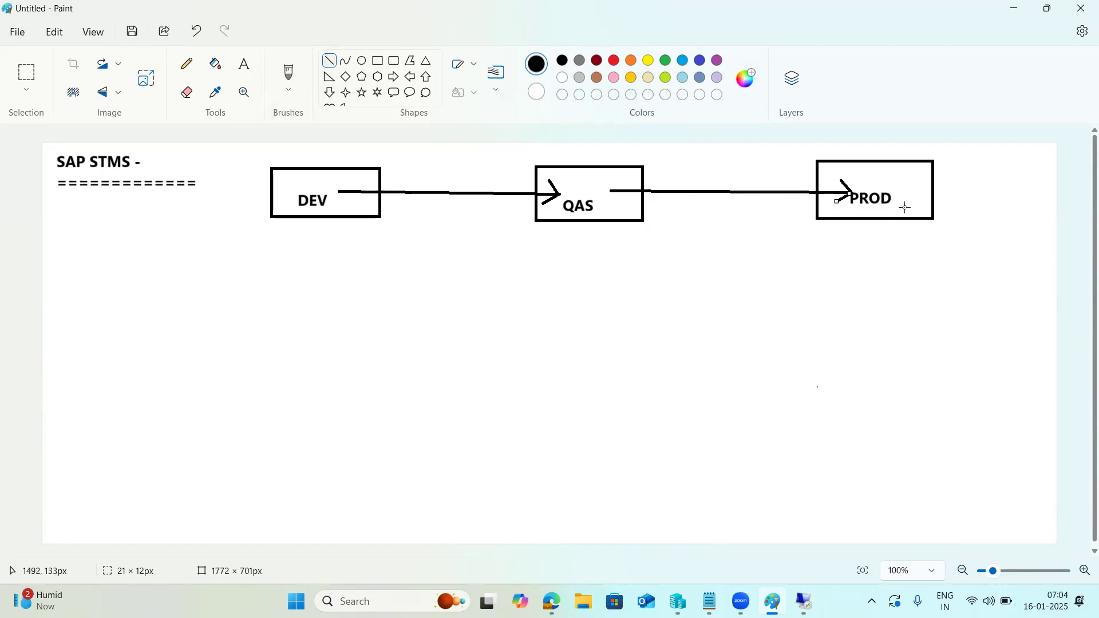
{"action": "left_click_drag", "start_coordinate": [906, 195], "coordinate": [909, 196]}
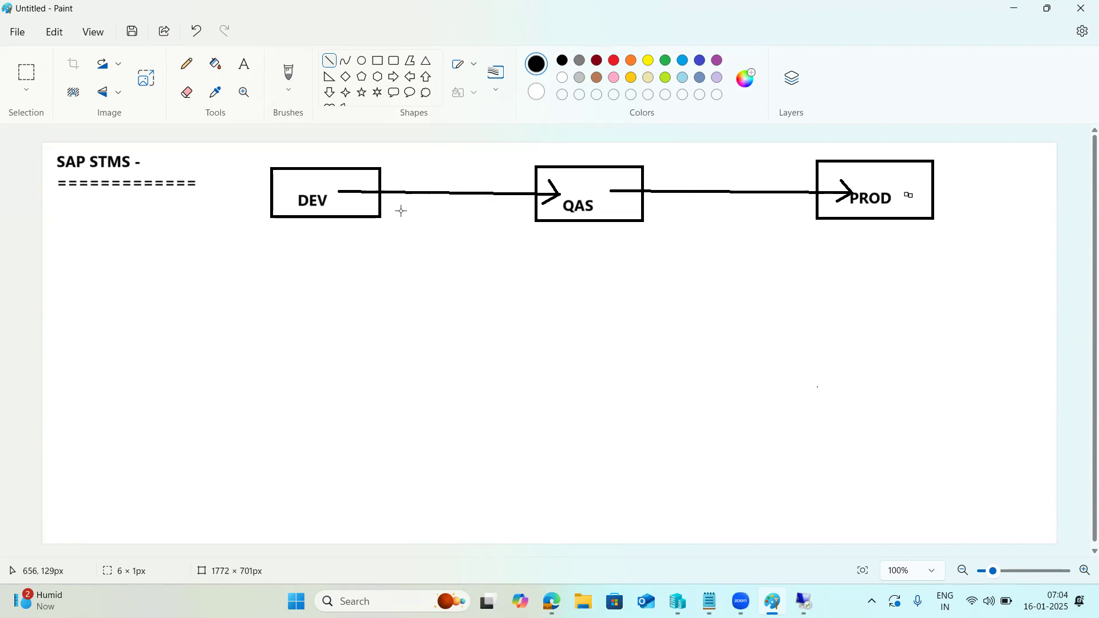
Underline STMS and QAS, mark the DEV box, and retrace the QAS-to-PROD line.
{"action": "left_click_drag", "start_coordinate": [303, 182], "coordinate": [304, 182]}
{"action": "left_click_drag", "start_coordinate": [92, 172], "coordinate": [124, 168]}
{"action": "left_click_drag", "start_coordinate": [607, 192], "coordinate": [846, 193]}
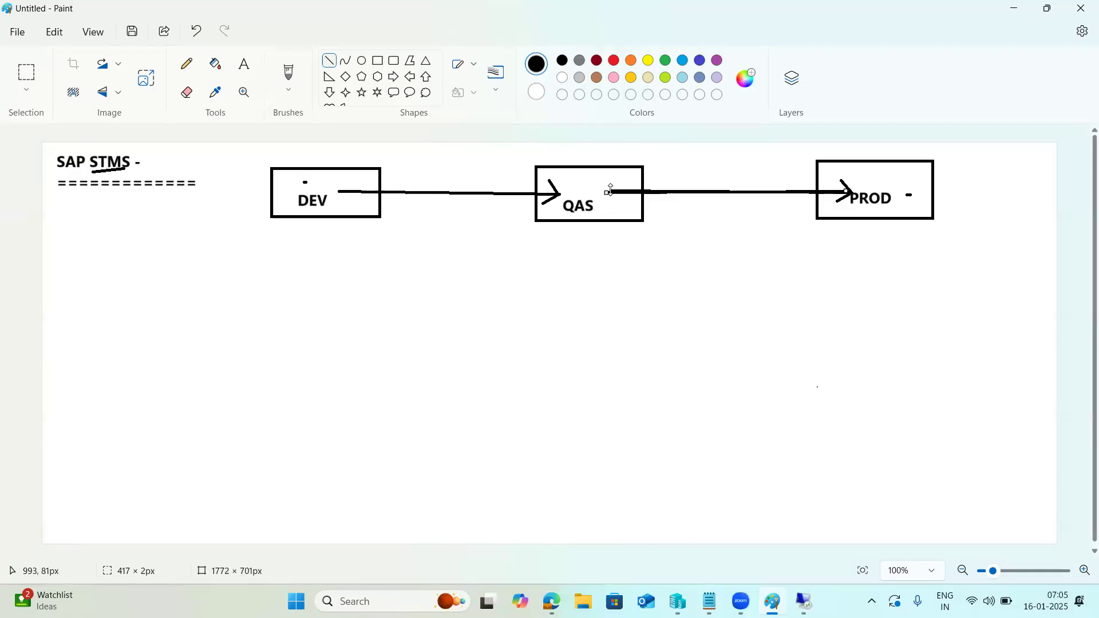
{"action": "left_click_drag", "start_coordinate": [572, 213], "coordinate": [580, 213]}
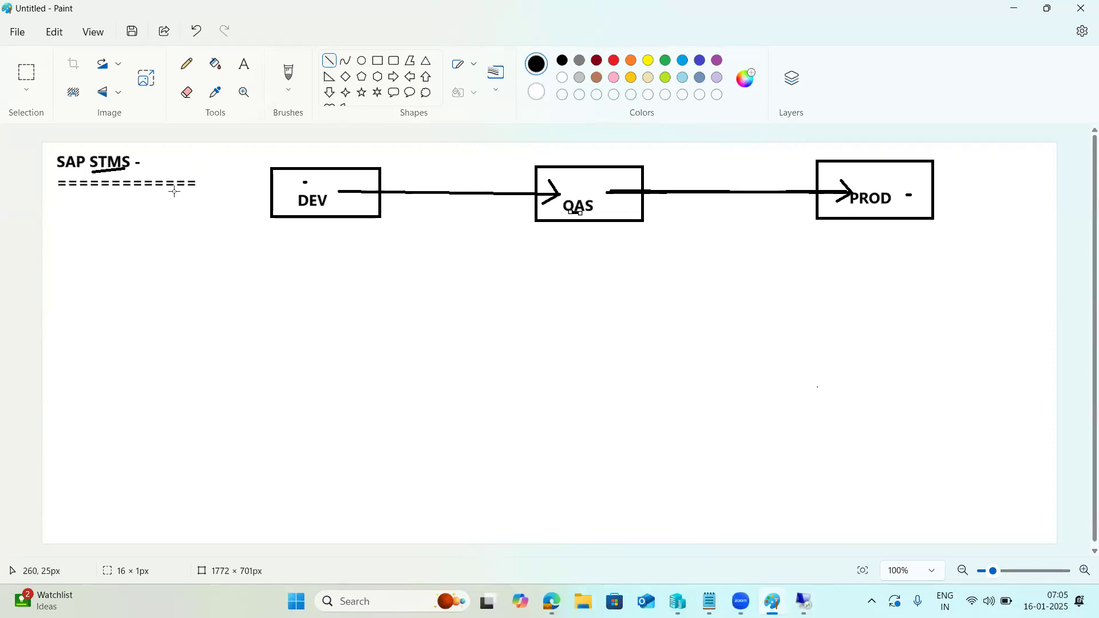
Add a large text box below the diagram reading '1)Domain controller :' followed by a dashed line.
{"action": "left_click", "coordinate": [244, 63]}
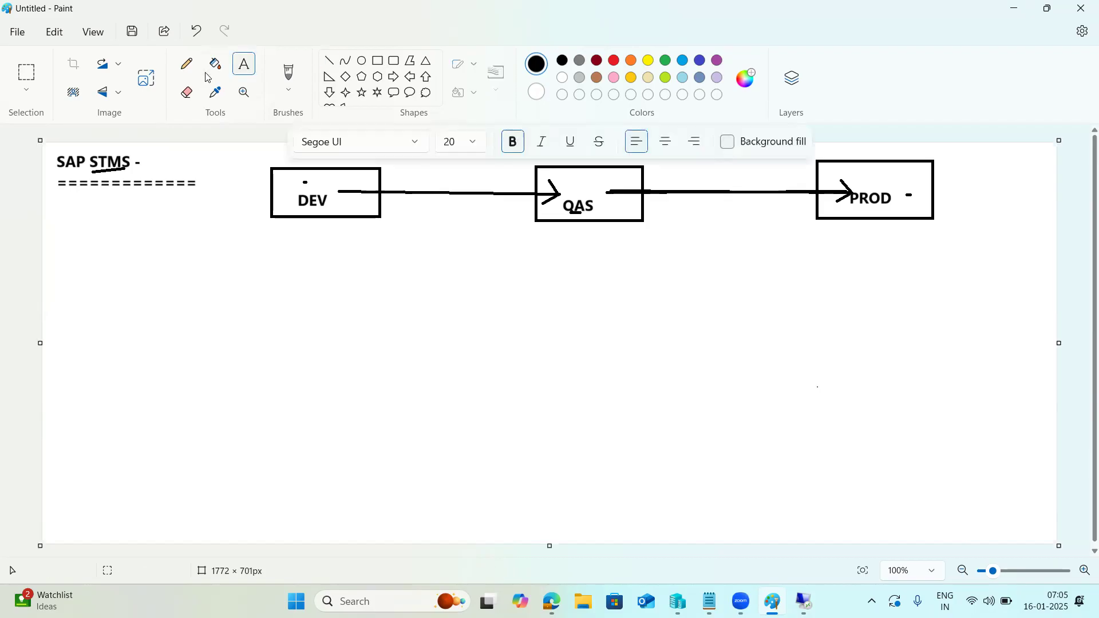
{"action": "left_click_drag", "start_coordinate": [57, 223], "coordinate": [439, 535]}
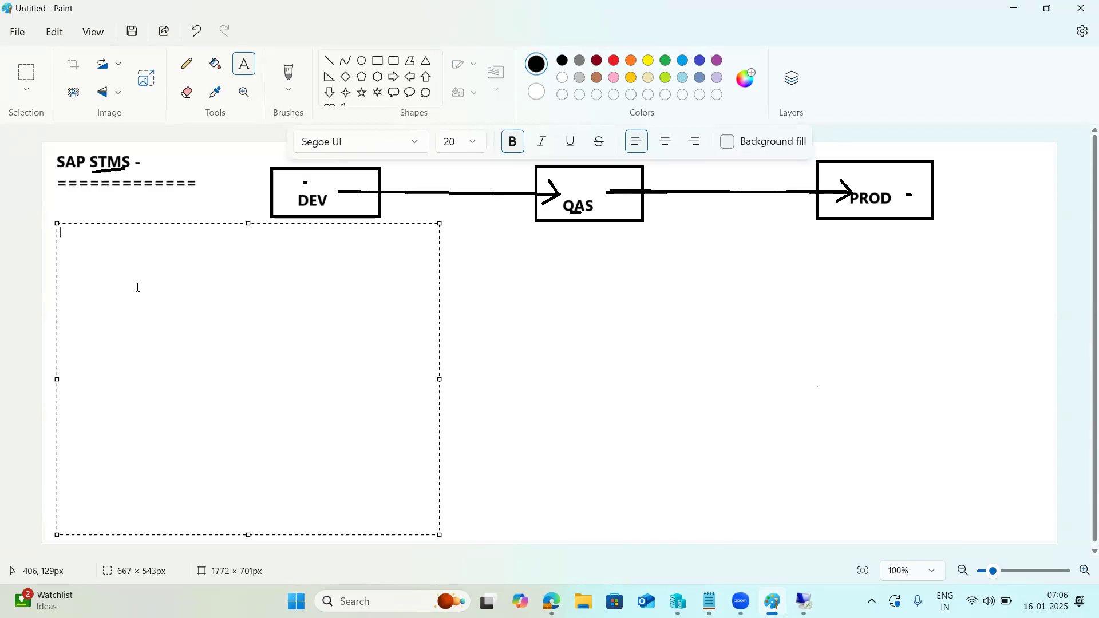
{"action": "type", "text": "1)Domain controller : "}
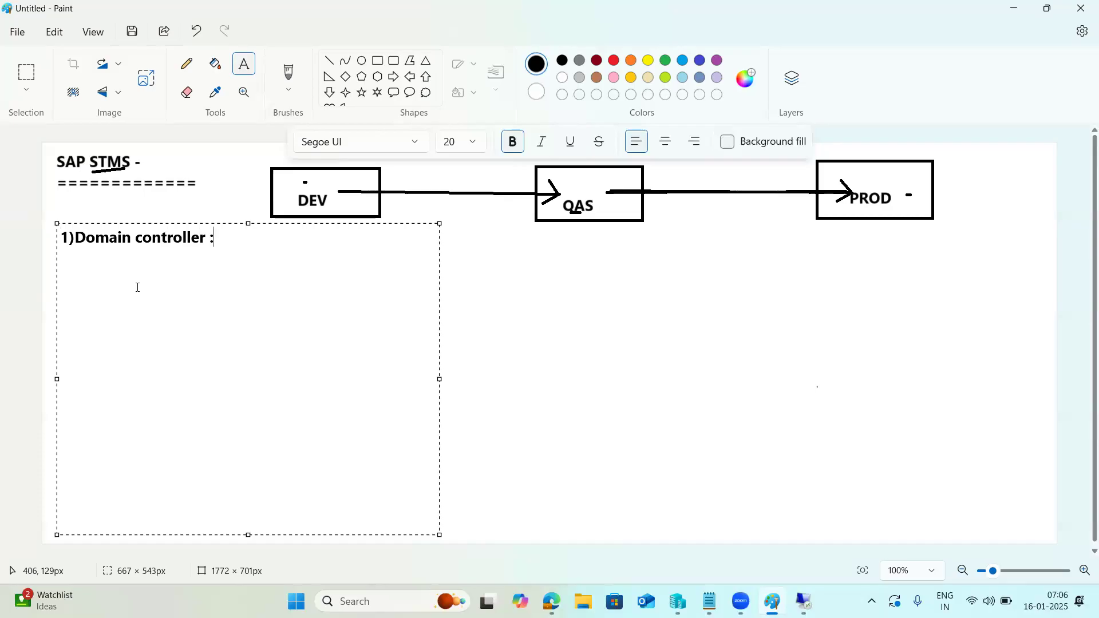
{"action": "type", "text": "----------------------------"}
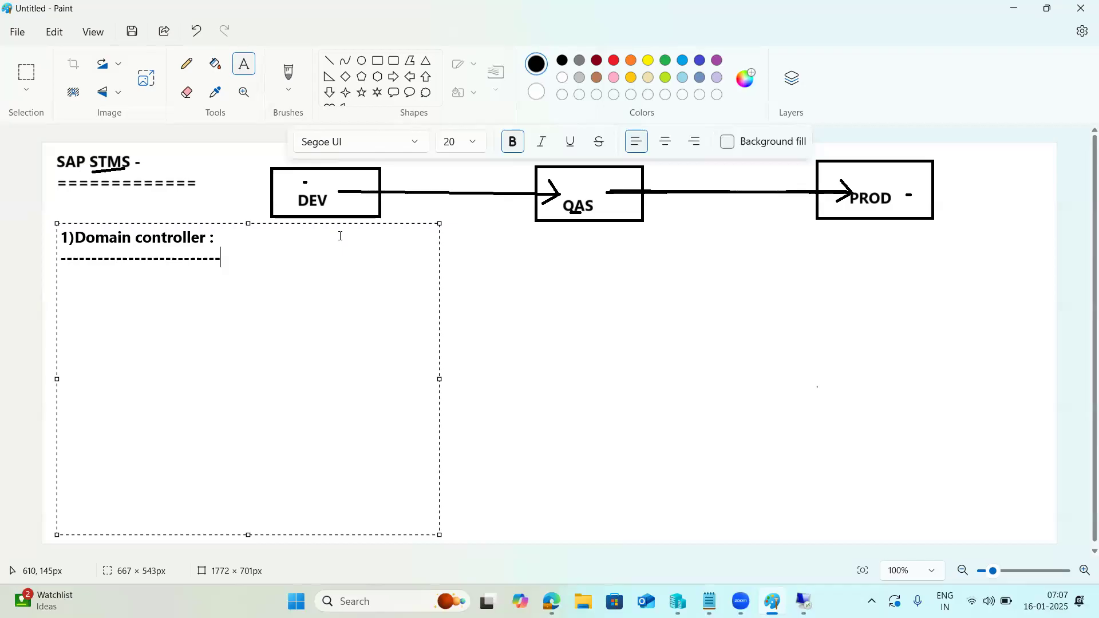
List 000, STMS, DOMAIN_SID and 'save it' on separate lines under the heading.
{"action": "key", "text": "Return"}
{"action": "type", "text": "000"}
{"action": "key", "text": "Return"}
{"action": "type", "text": "STMS"}
{"action": "key", "text": "Return"}
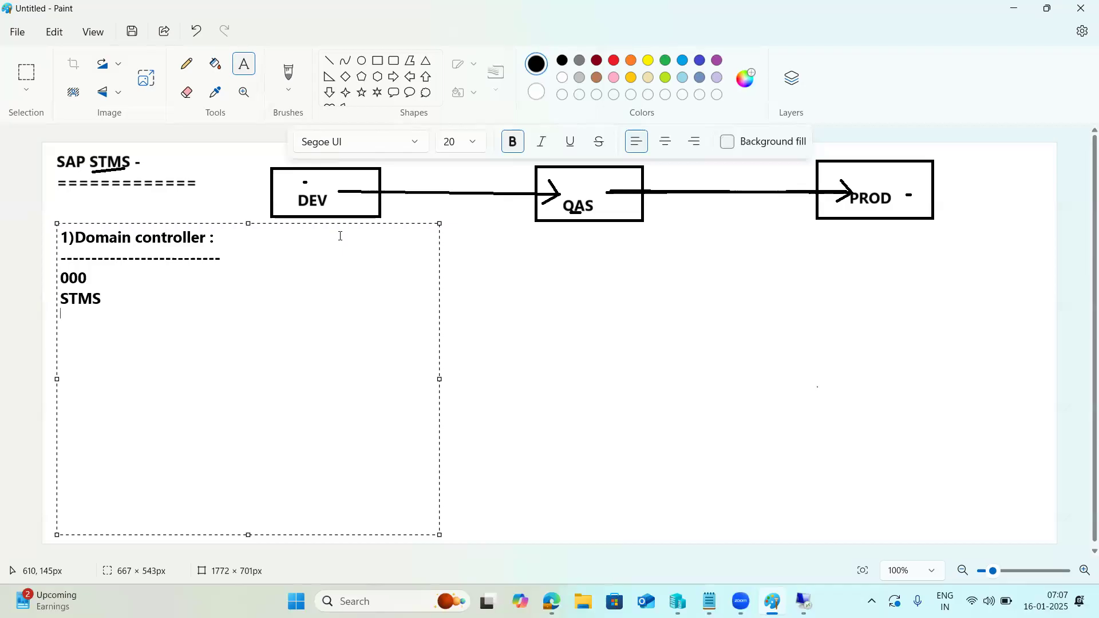
{"action": "type", "text": "DOMAIN"}
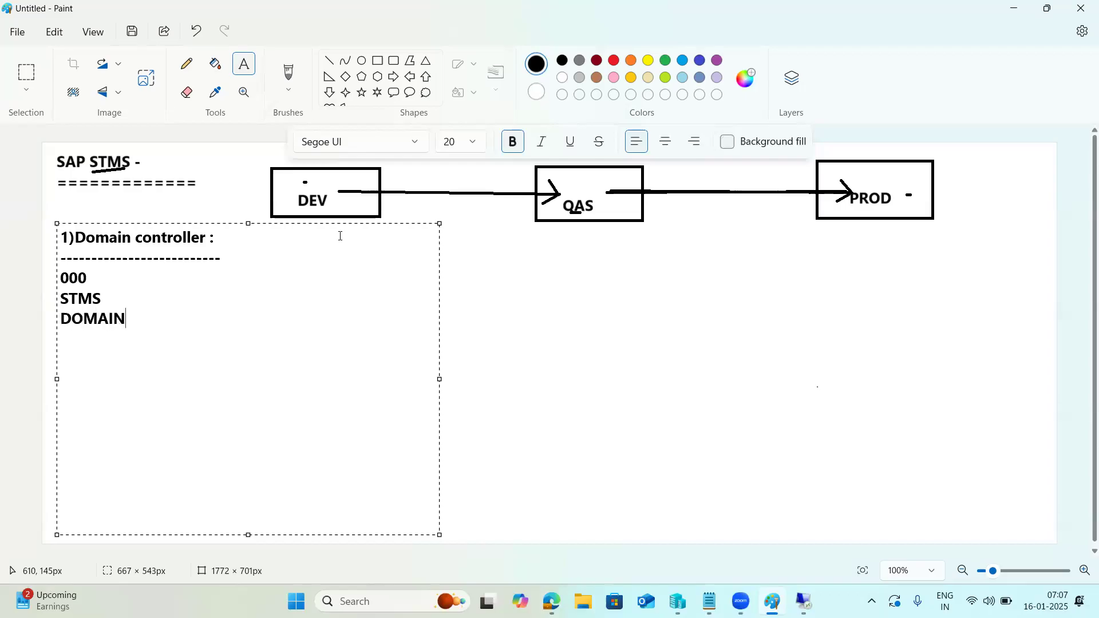
{"action": "type", "text": "_SID"}
{"action": "key", "text": "Return"}
{"action": "type", "text": "save ot"}
{"action": "key", "text": "BackSpace"}
{"action": "key", "text": "BackSpace"}
{"action": "key", "text": "BackSpace"}
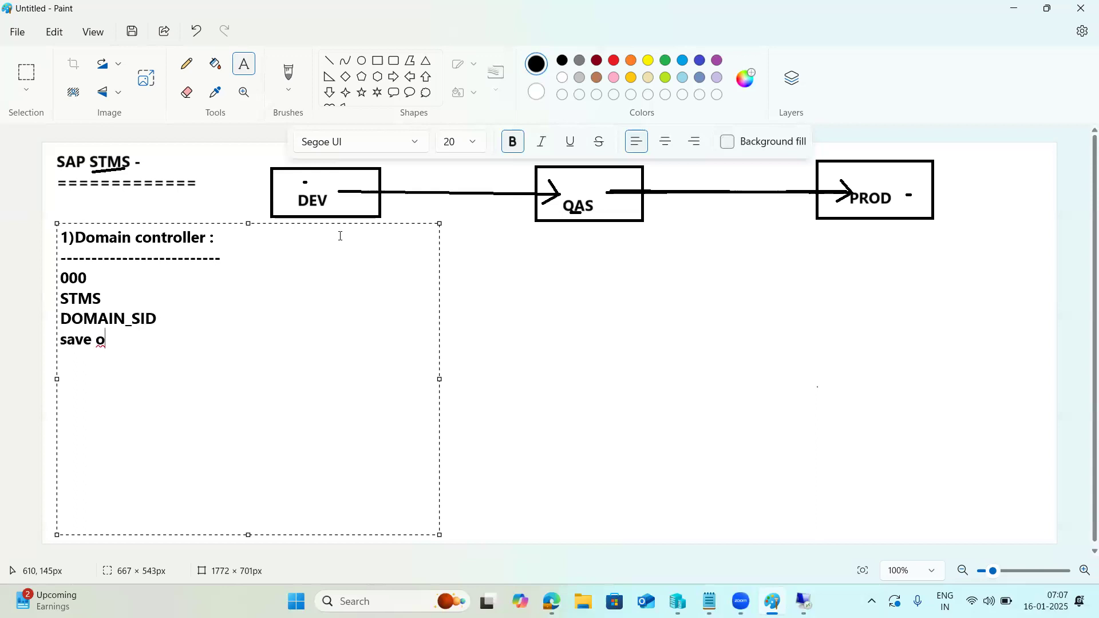
{"action": "type", "text": "it"}
Highlight the STMS and DOMAIN_SID lines in the notes, then switch to the remote SAP desktop.
{"action": "left_click_drag", "start_coordinate": [131, 322], "coordinate": [155, 324]}
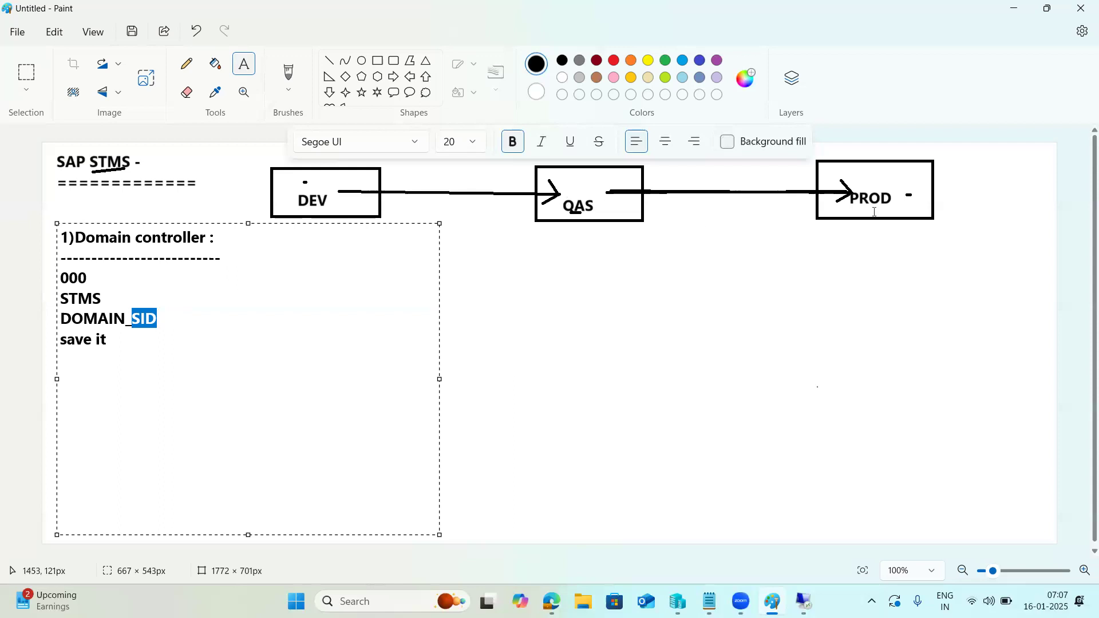
{"action": "left_click_drag", "start_coordinate": [123, 343], "coordinate": [51, 282]}
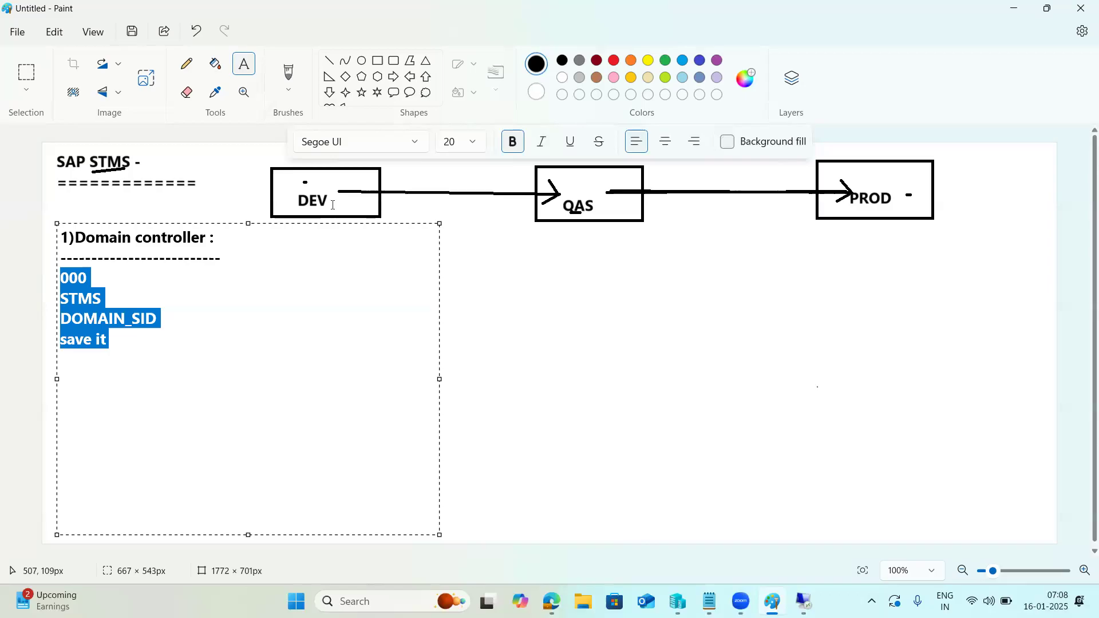
{"action": "left_click", "coordinate": [76, 278]}
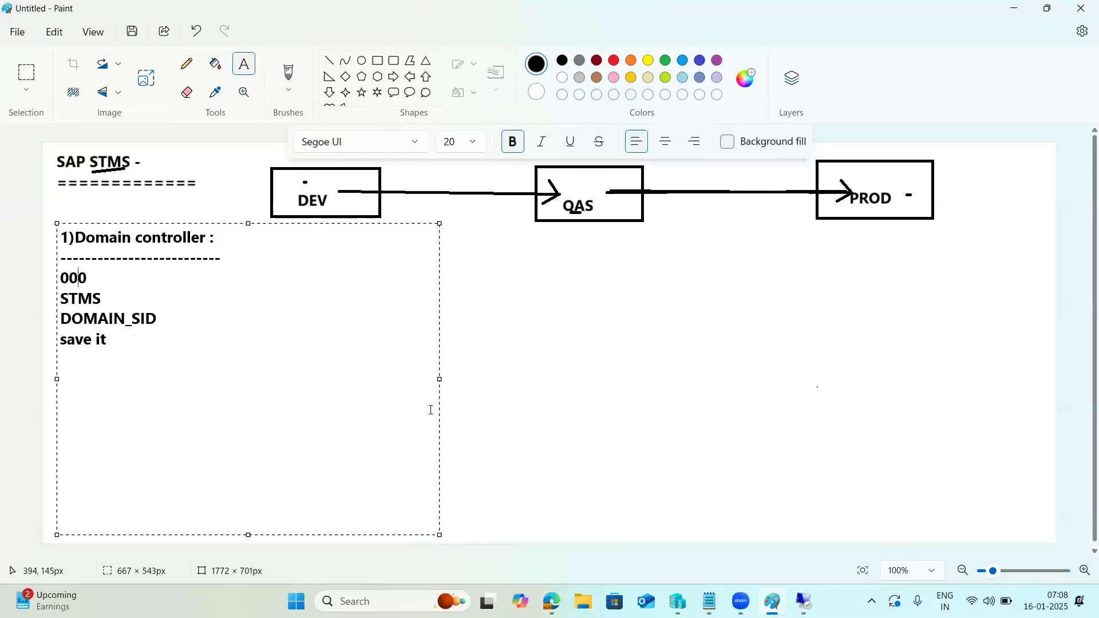
{"action": "left_click_drag", "start_coordinate": [103, 298], "coordinate": [62, 299]}
{"action": "left_click_drag", "start_coordinate": [156, 319], "coordinate": [52, 323]}
{"action": "left_click", "coordinate": [120, 338]}
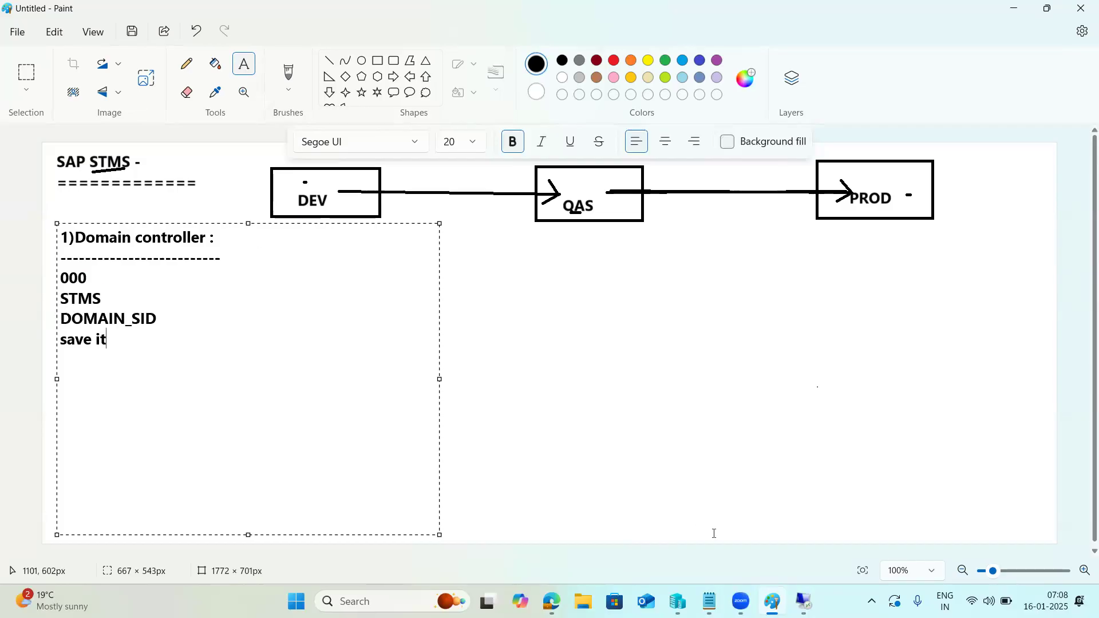
{"action": "left_click", "coordinate": [803, 601]}
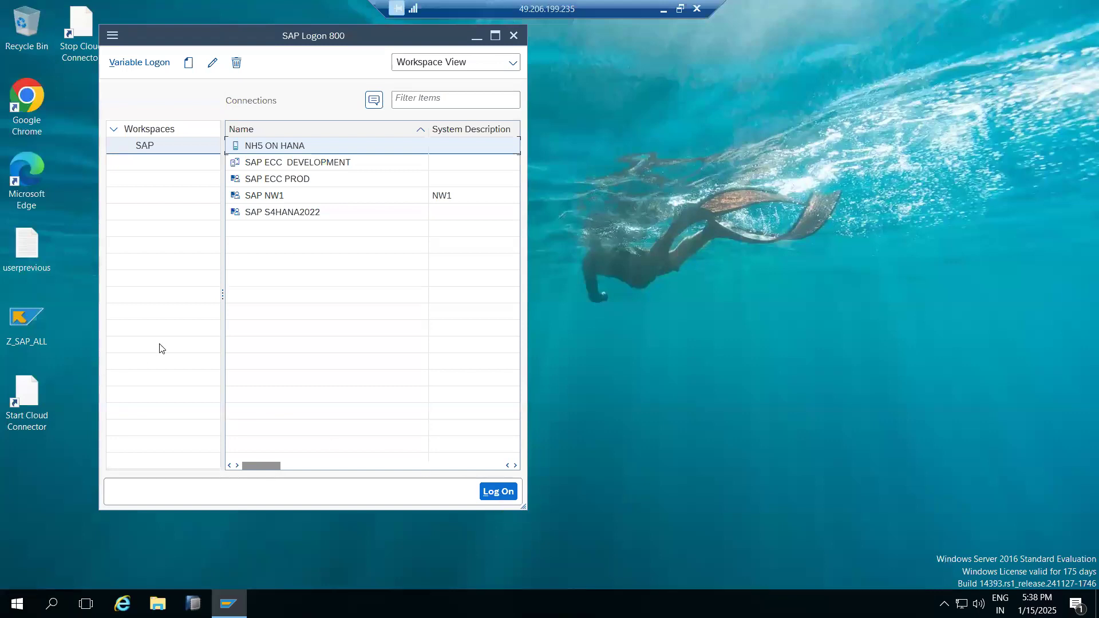
Log on to SAP NW1 in client 000 as user ddic with its password.
{"action": "left_click", "coordinate": [257, 164]}
{"action": "left_click", "coordinate": [269, 197]}
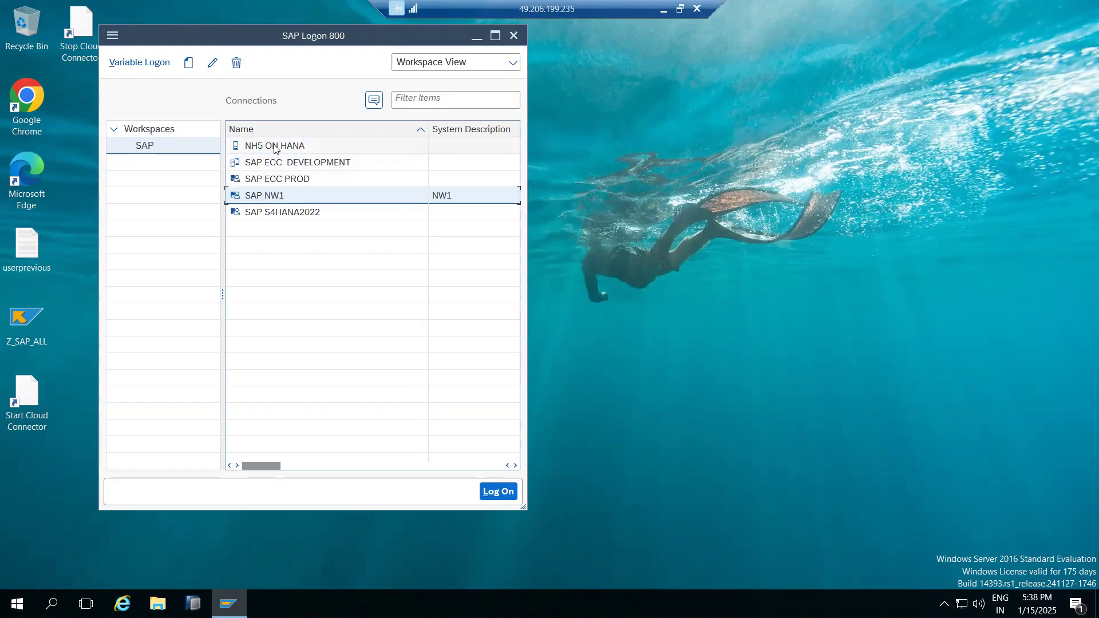
{"action": "double_click", "coordinate": [280, 197]}
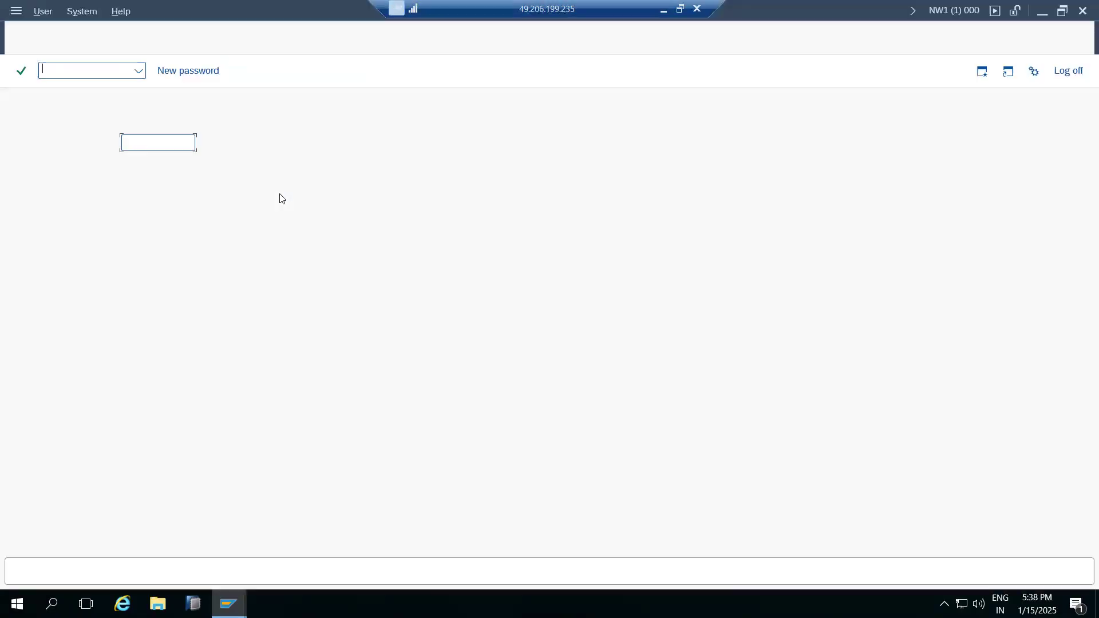
{"action": "key", "text": "shift+Tab"}
{"action": "key", "text": "ctrl+a"}
{"action": "type", "text": "000"}
{"action": "key", "text": "Tab"}
{"action": "type", "text": "ddic"}
{"action": "key", "text": "Tab"}
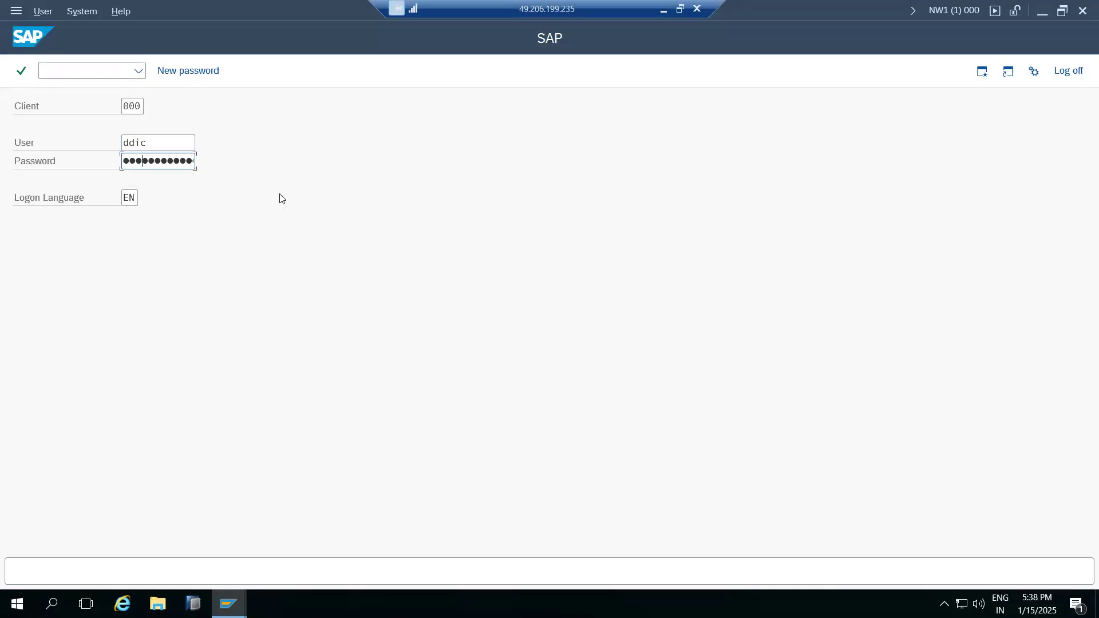
{"action": "key", "text": "Return"}
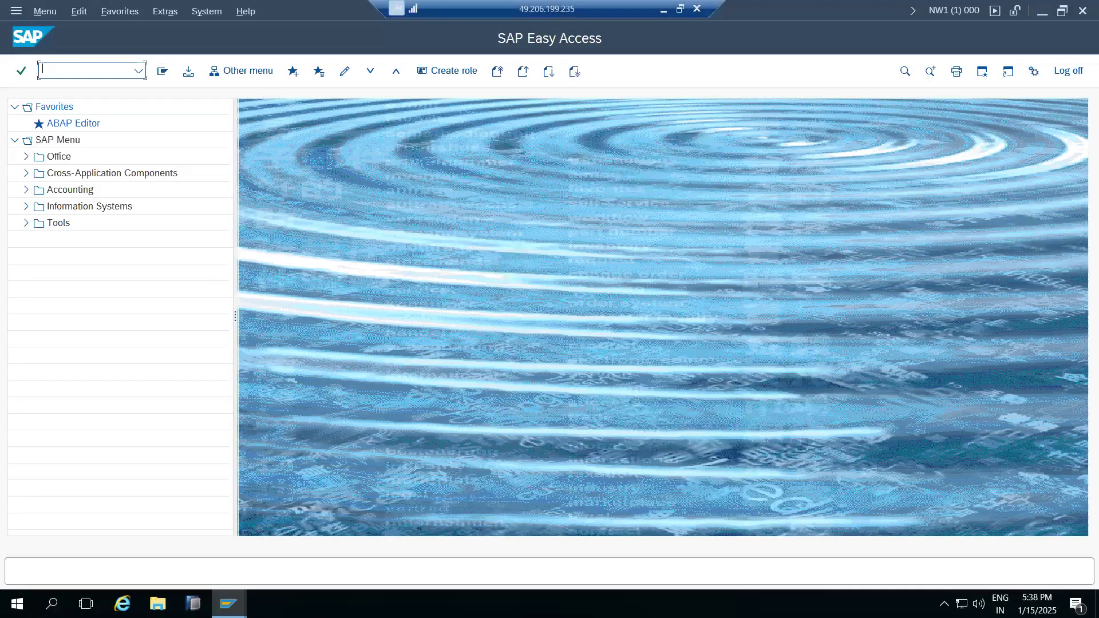
On NW1, delete the TMS configuration in STMS and decline the transport domain prompt.
{"action": "type", "text": "stms"}
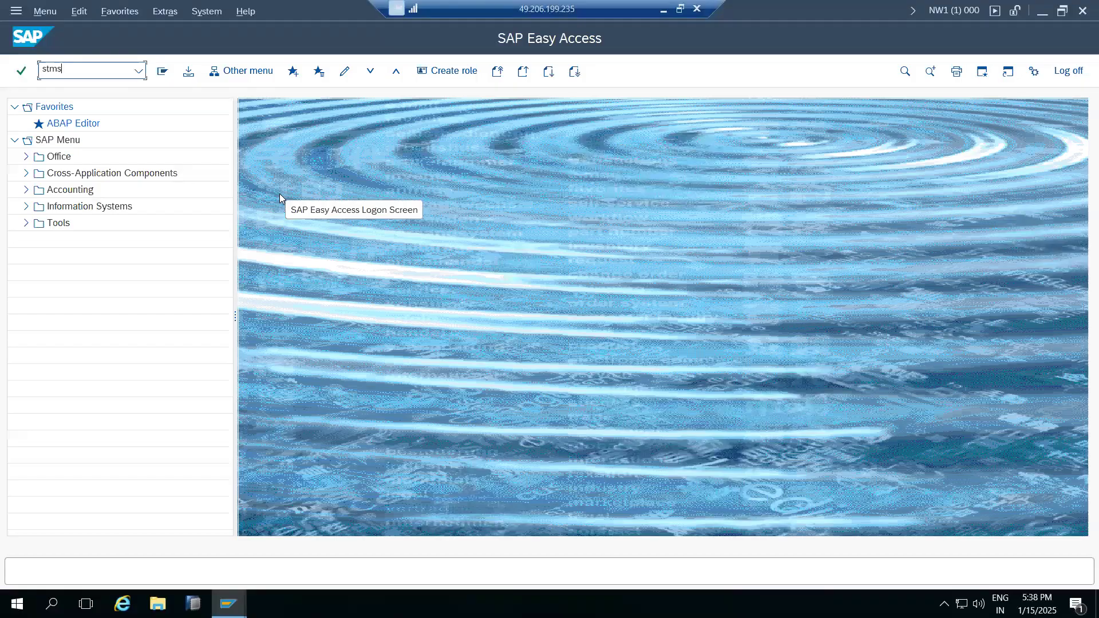
{"action": "key", "text": "Return"}
{"action": "left_click", "coordinate": [144, 11]}
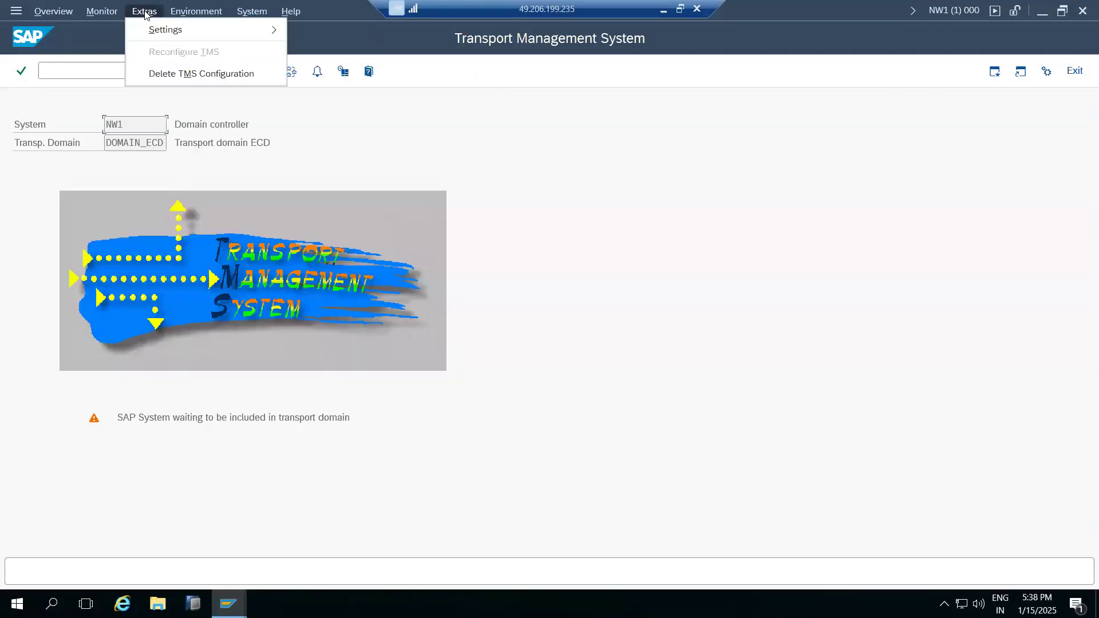
{"action": "left_click", "coordinate": [169, 74]}
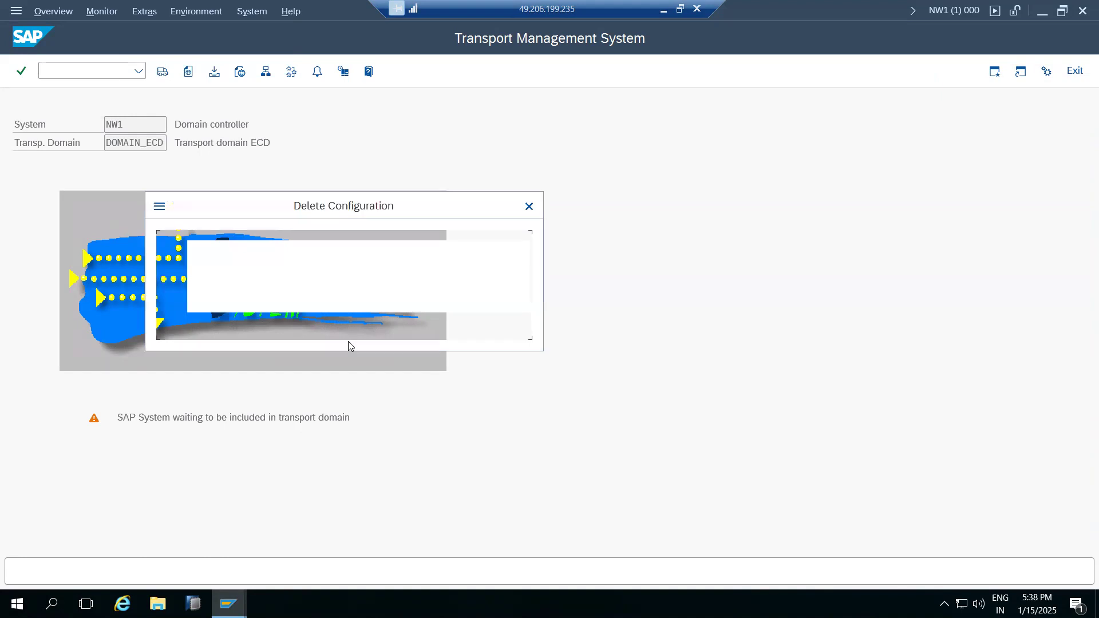
{"action": "left_click", "coordinate": [231, 319]}
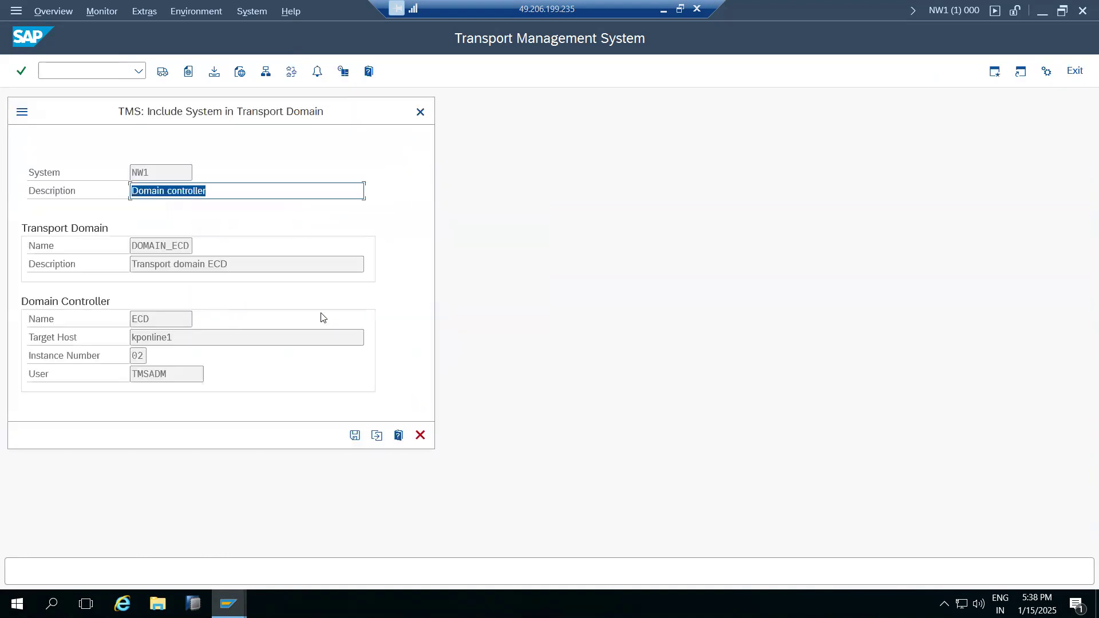
{"action": "left_click", "coordinate": [420, 435]}
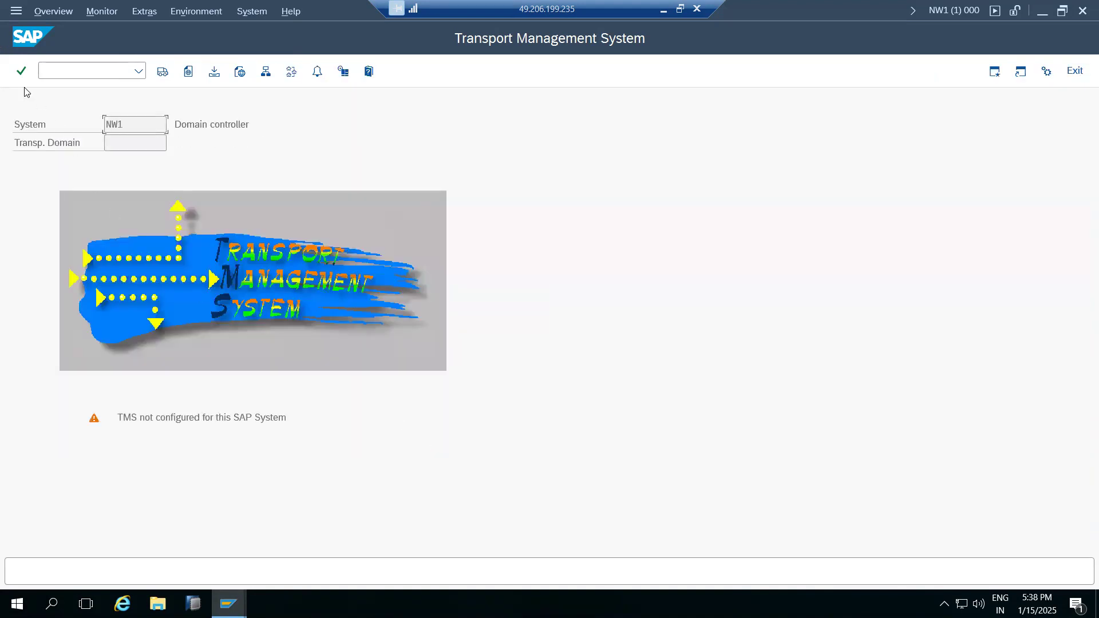
Log on to SAP ECC DEVELOPMENT (ECD) in client 000 as user ddic.
{"action": "left_click", "coordinate": [229, 582]}
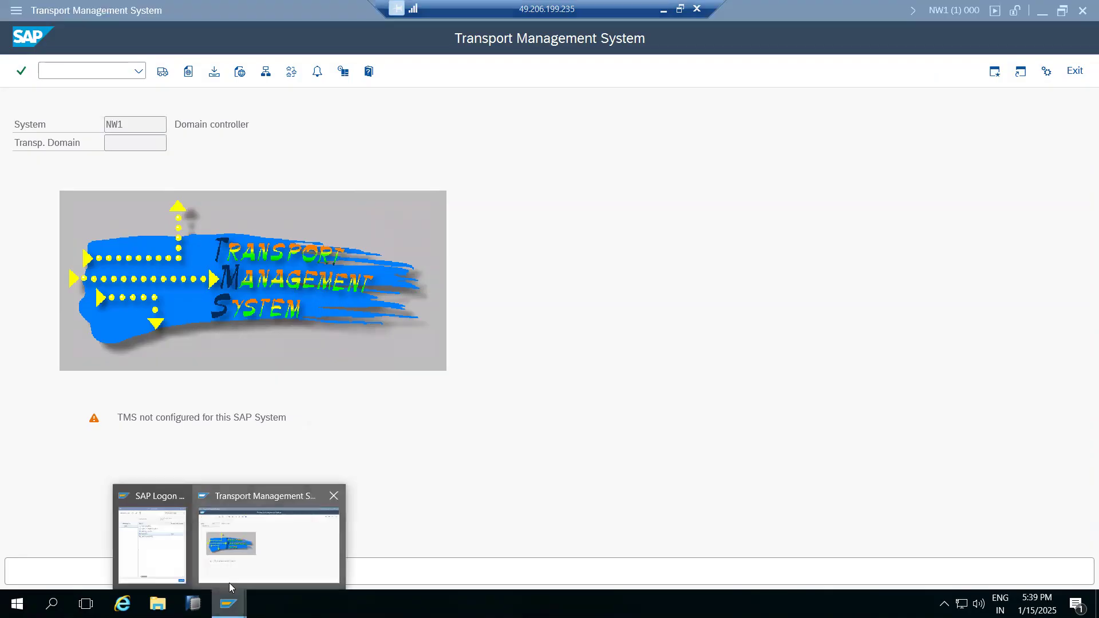
{"action": "left_click", "coordinate": [179, 541]}
{"action": "left_click", "coordinate": [279, 165]}
{"action": "double_click", "coordinate": [279, 164]}
{"action": "key", "text": "shift+Tab"}
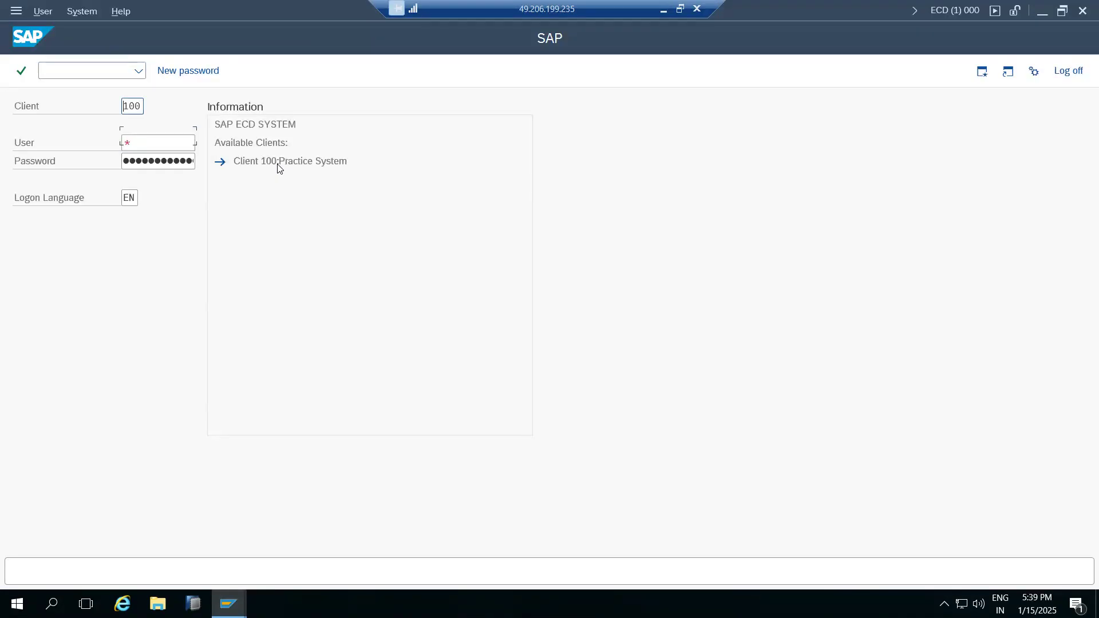
{"action": "type", "text": "000"}
{"action": "key", "text": "Tab"}
{"action": "type", "text": "ddic"}
{"action": "key", "text": "Tab"}
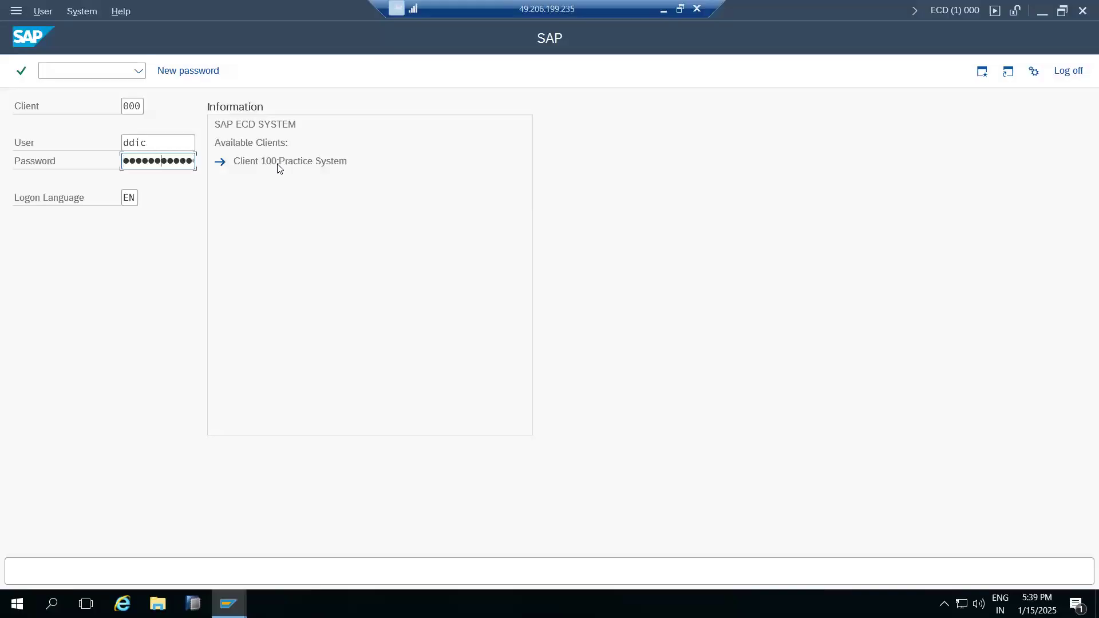
{"action": "key", "text": "Return"}
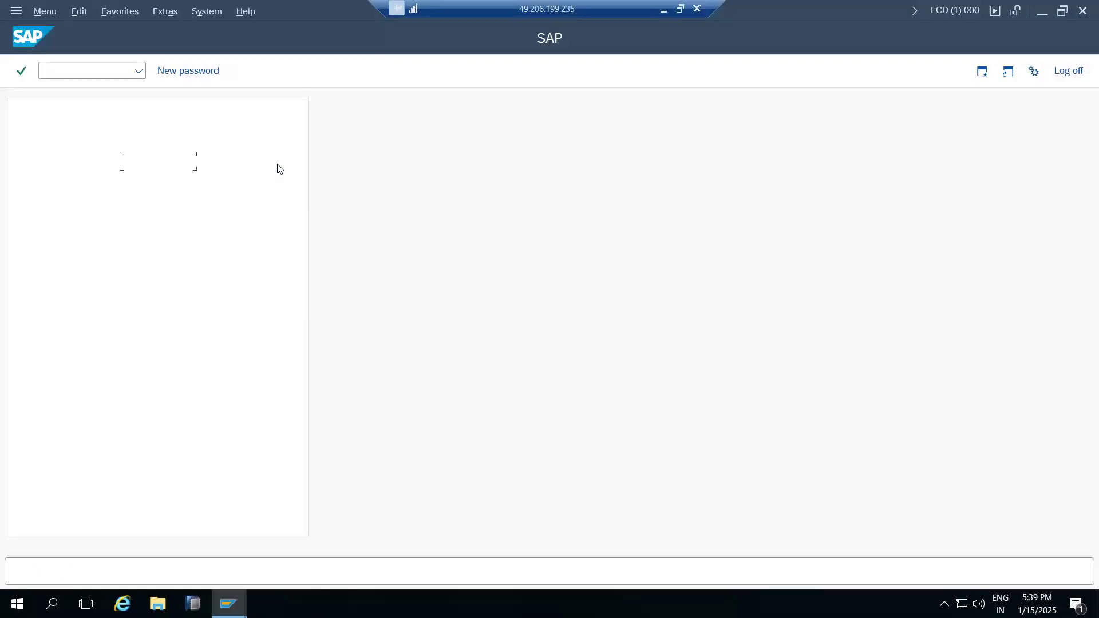
On ECD, delete the TMS configuration in STMS and cancel the domain setup dialog.
{"action": "type", "text": "stms"}
{"action": "key", "text": "Return"}
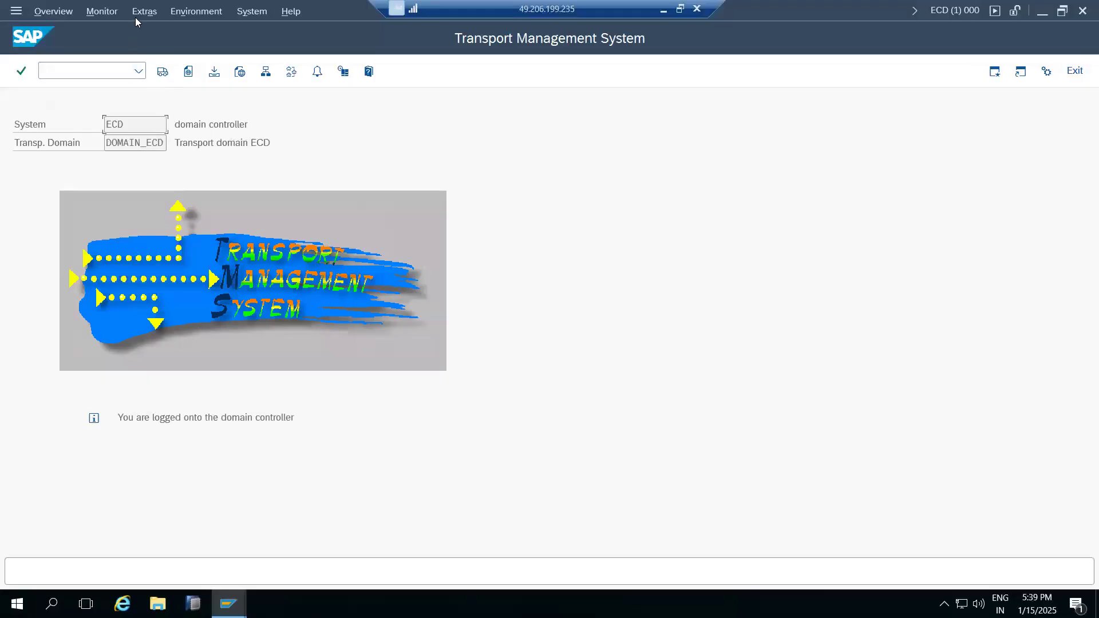
{"action": "left_click", "coordinate": [143, 11]}
{"action": "left_click", "coordinate": [159, 72]}
{"action": "left_click", "coordinate": [263, 326]}
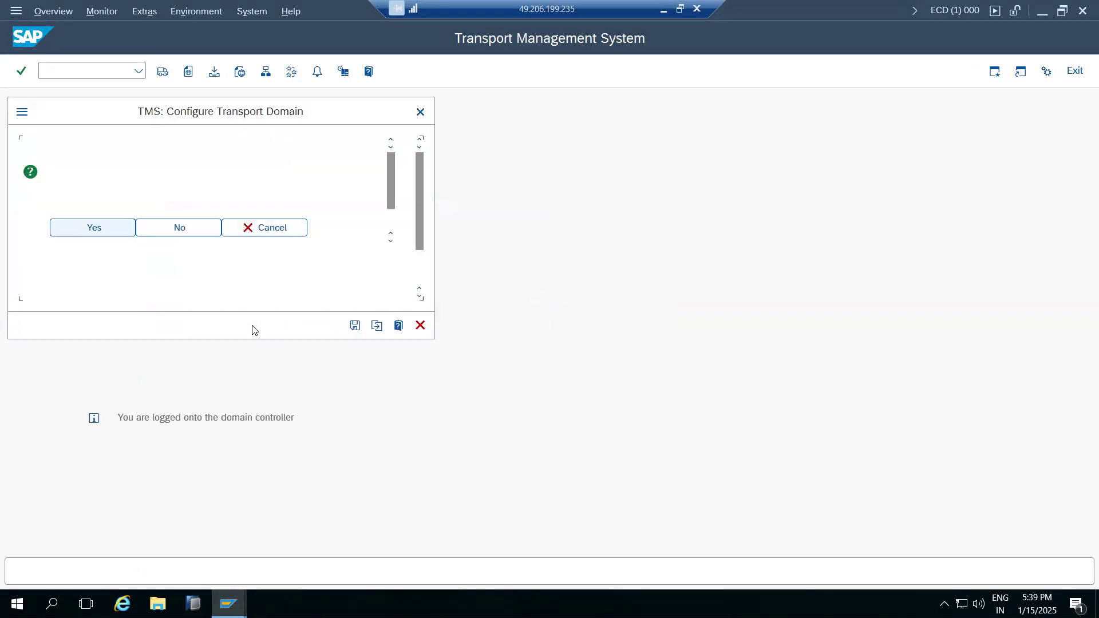
{"action": "left_click", "coordinate": [420, 326]}
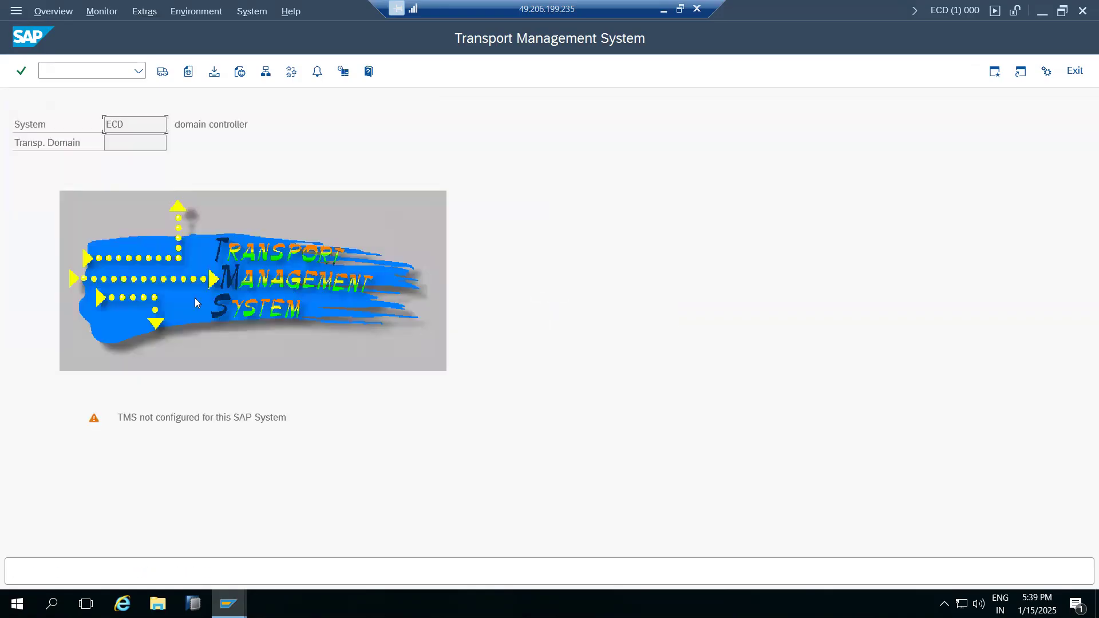
{"action": "left_click", "coordinate": [227, 602]}
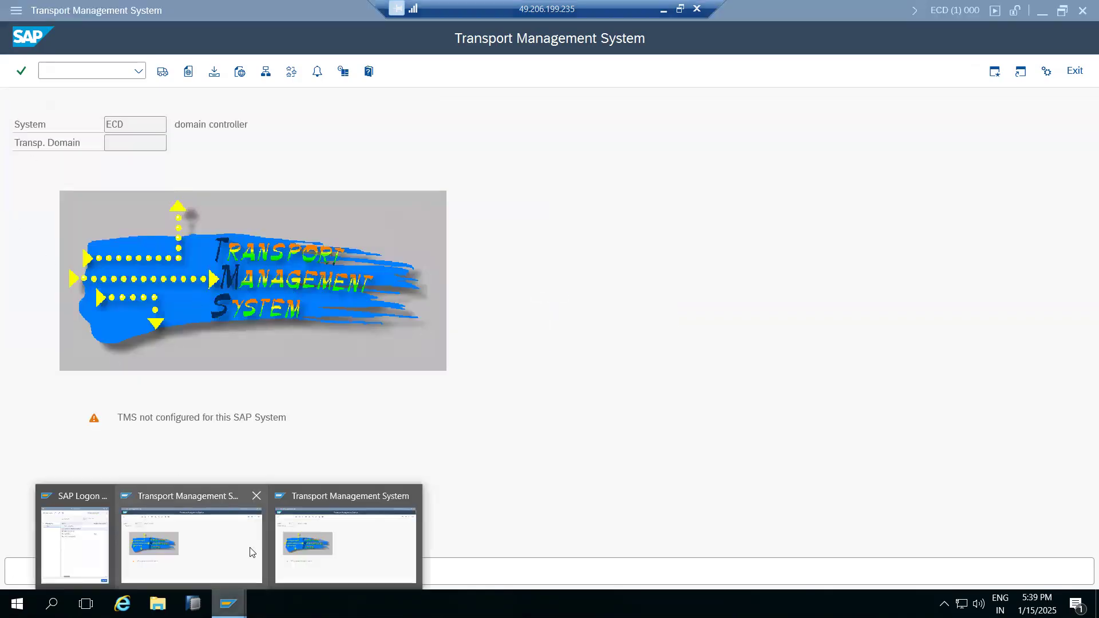
Back on NW1, rerun STMS from Easy Access and choose to configure a new transport domain.
{"action": "left_click", "coordinate": [254, 538]}
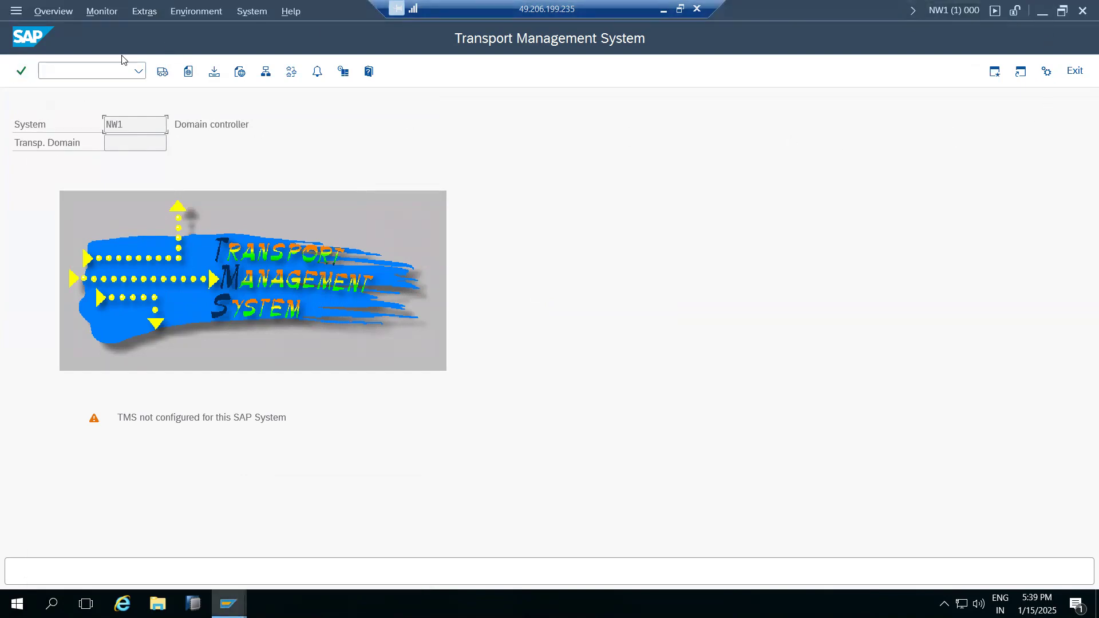
{"action": "type", "text": "/nS000"}
{"action": "key", "text": "Return"}
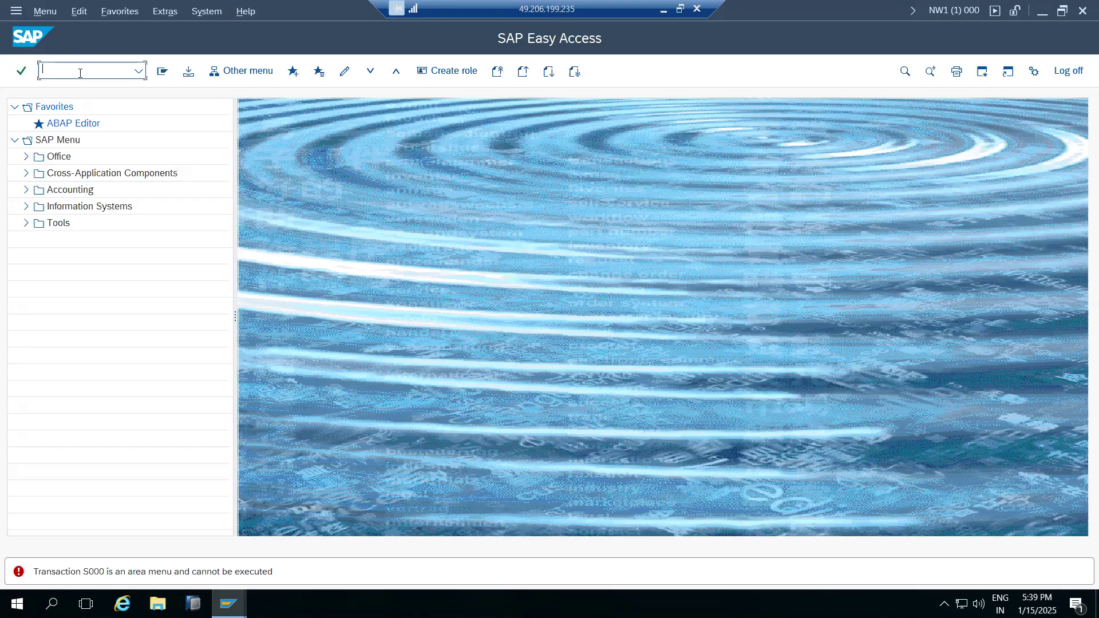
{"action": "type", "text": "ms"}
{"action": "key", "text": "Return"}
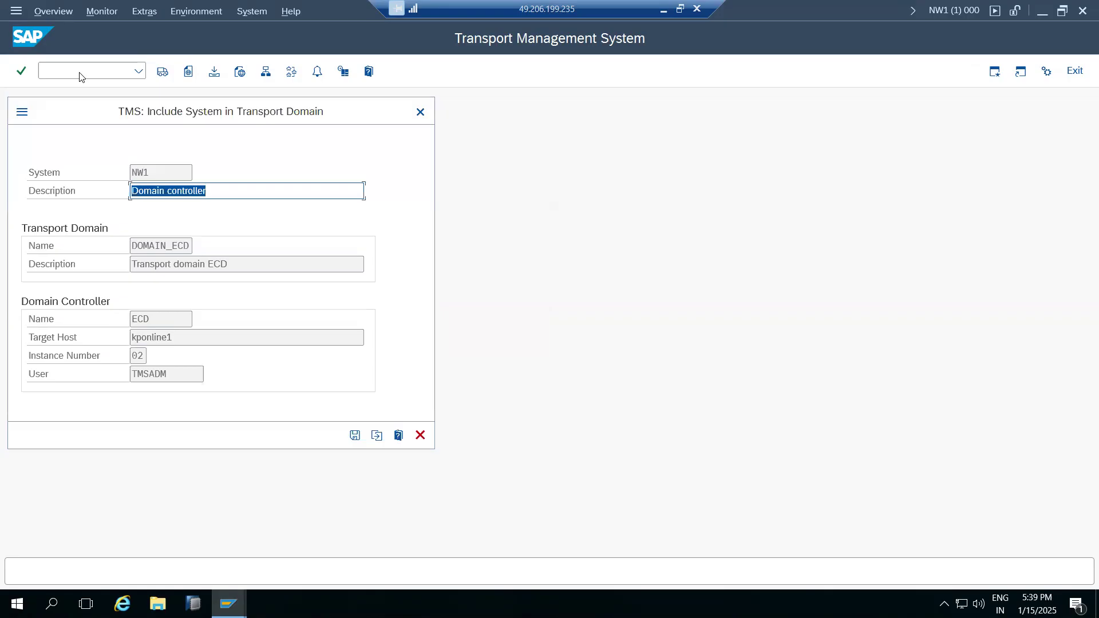
{"action": "left_click", "coordinate": [375, 445]}
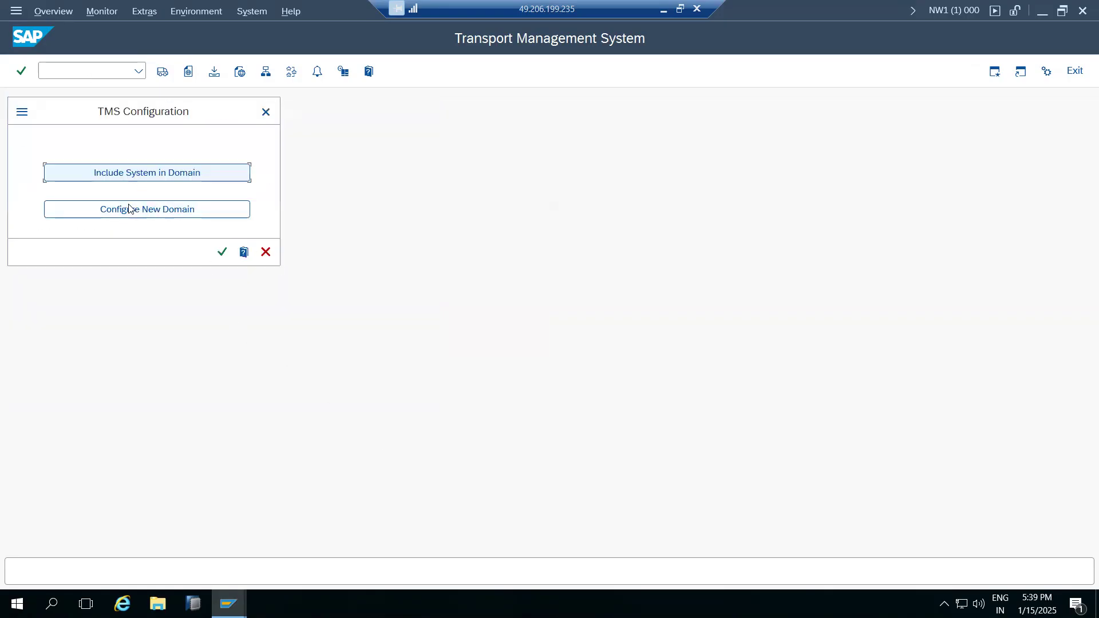
{"action": "left_click", "coordinate": [128, 209]}
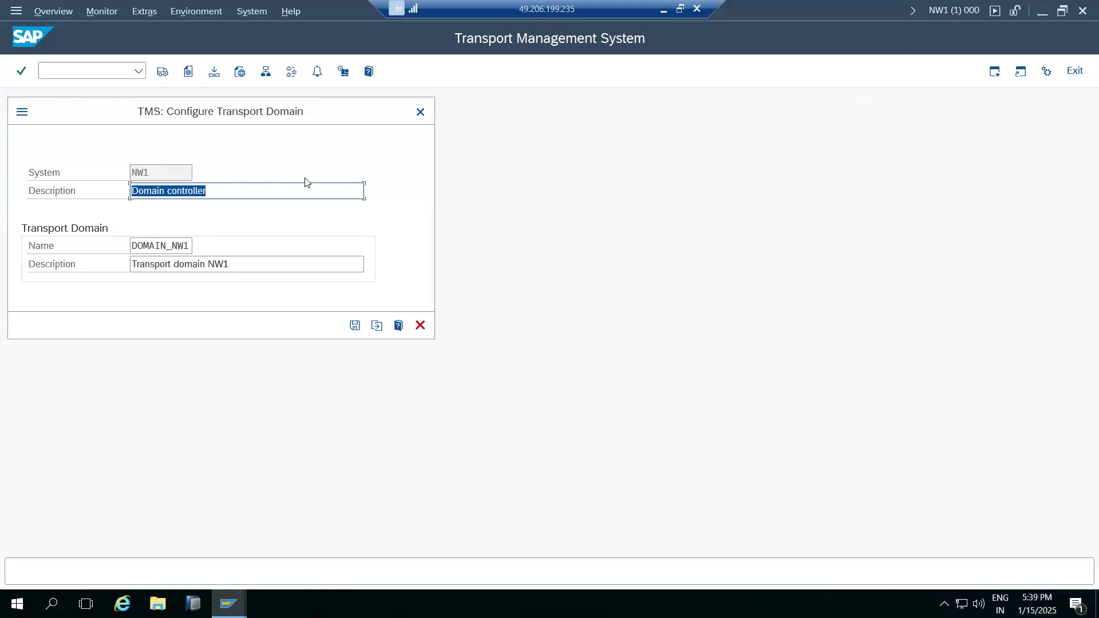
Check the domain name DOMAIN_NW1 against the Paint notes and save the domain configuration.
{"action": "left_click_drag", "start_coordinate": [131, 245], "coordinate": [191, 245]}
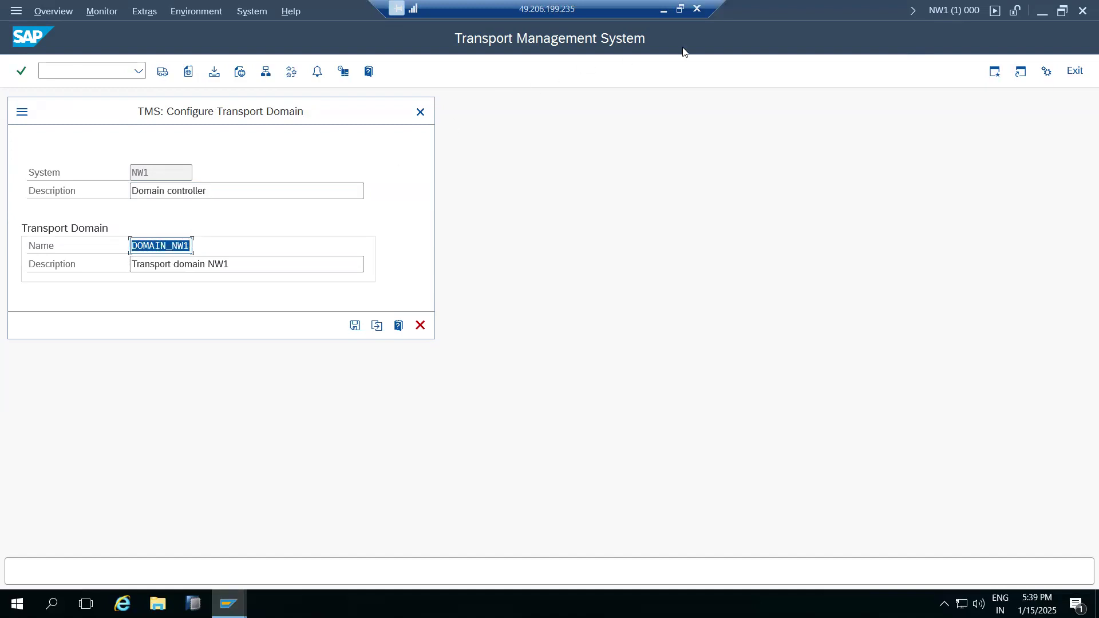
{"action": "left_click", "coordinate": [664, 10]}
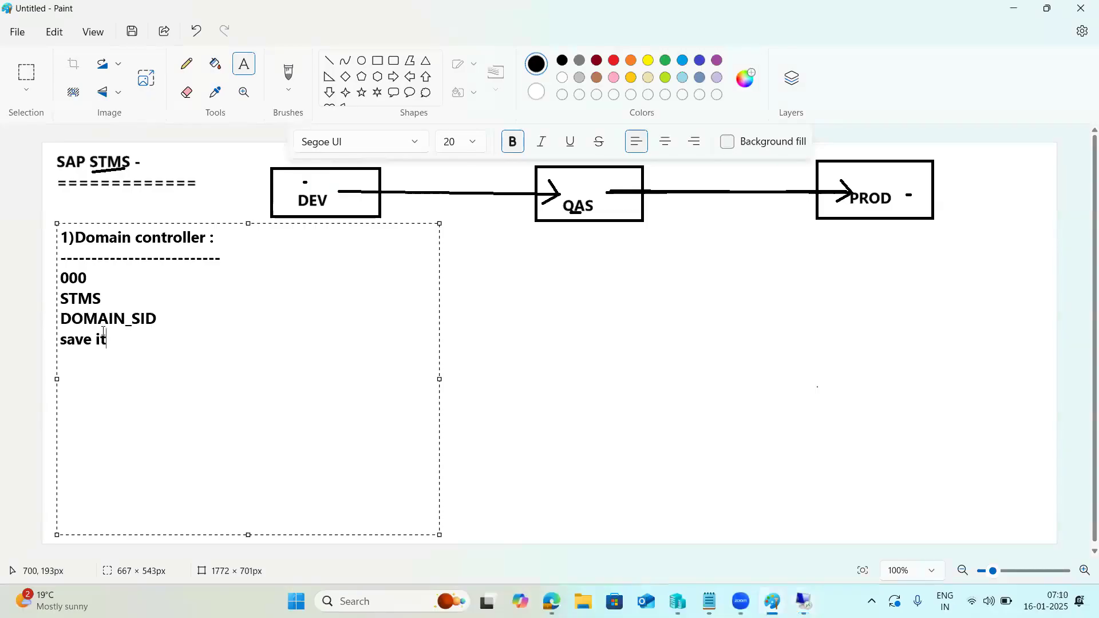
{"action": "left_click_drag", "start_coordinate": [108, 319], "coordinate": [161, 319]}
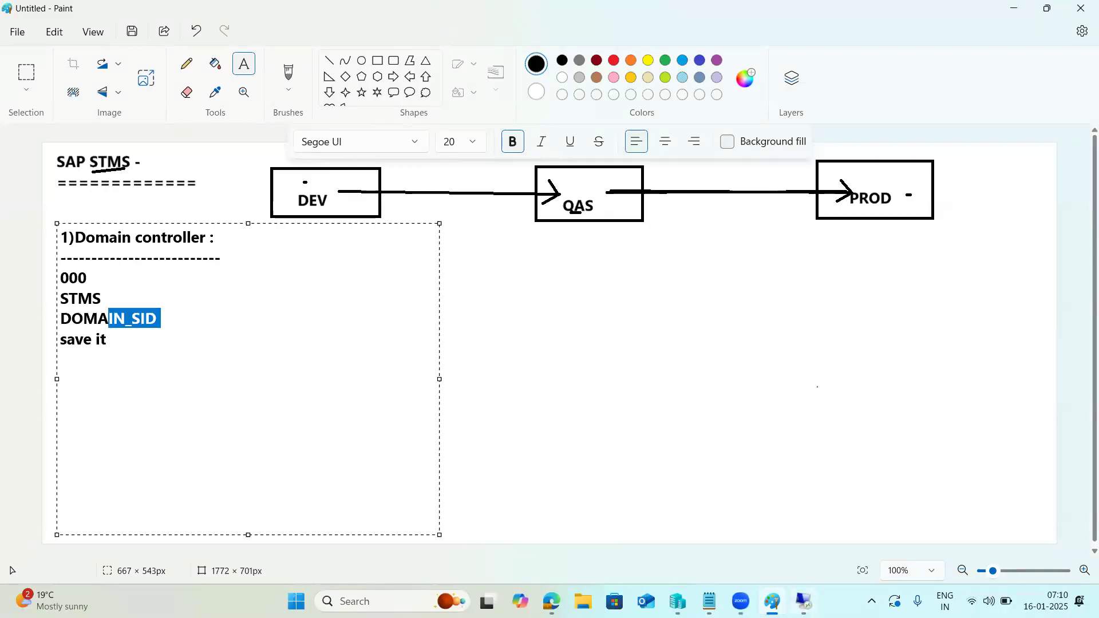
{"action": "left_click", "coordinate": [803, 601]}
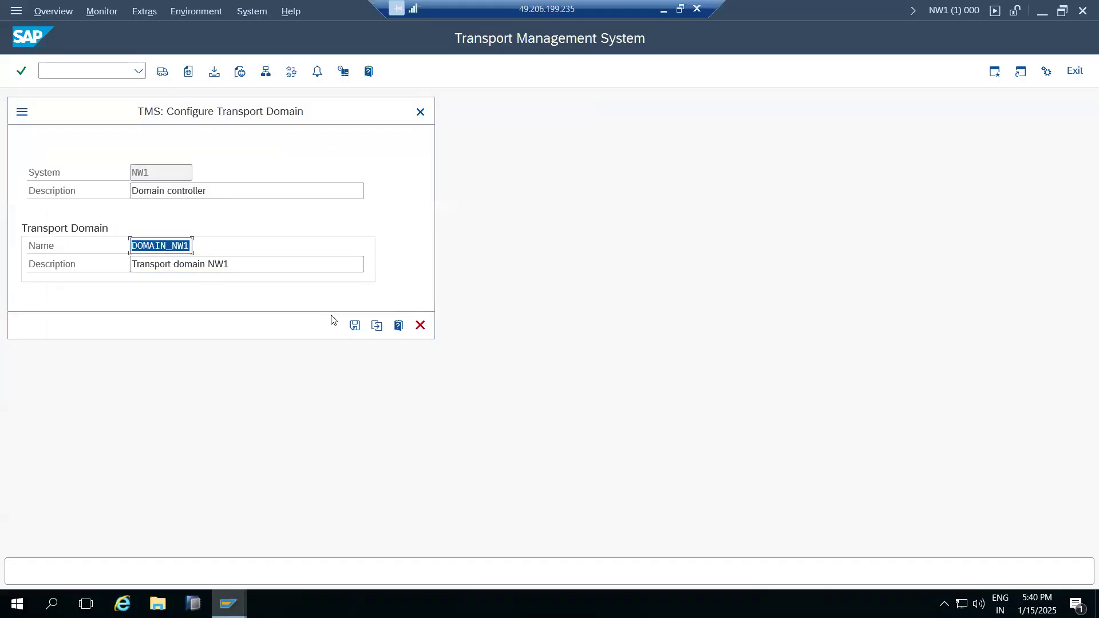
{"action": "left_click", "coordinate": [355, 325]}
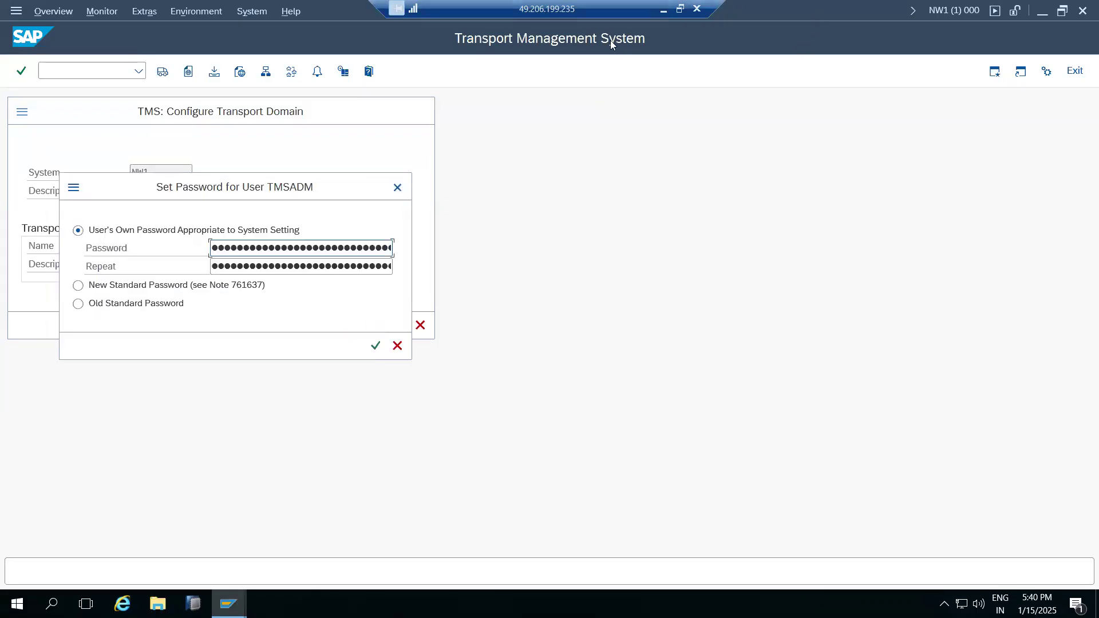
Add a right-side note: 'User- TMSADM', '2 RFC :TMSADM* TMSSUP*', '1 JOB: RDDIMPDP'.
{"action": "left_click", "coordinate": [664, 9]}
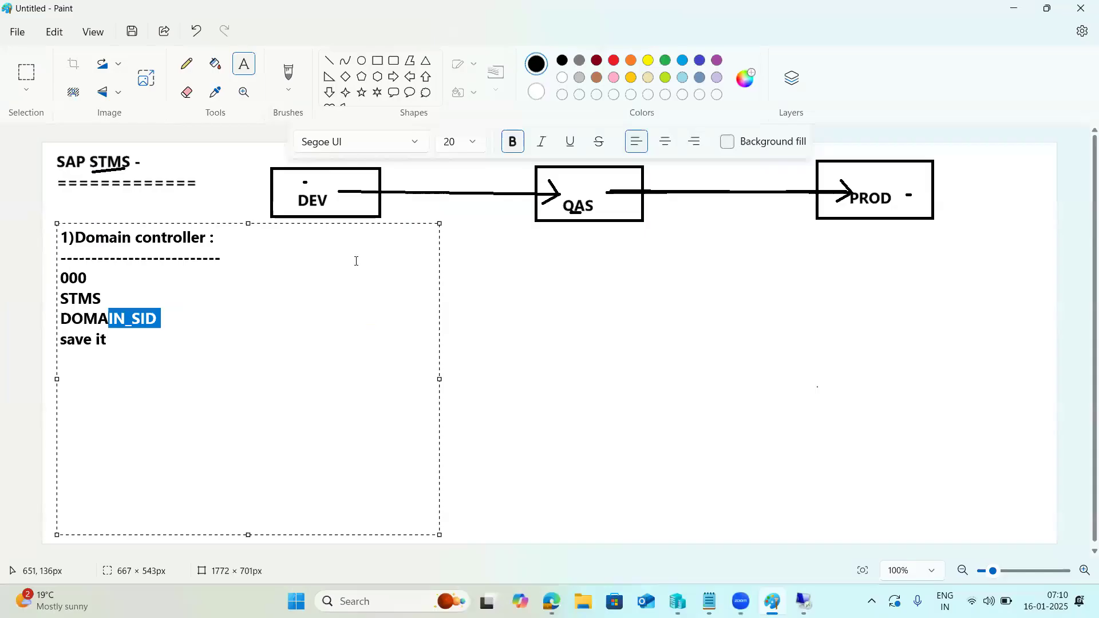
{"action": "left_click", "coordinate": [122, 345]}
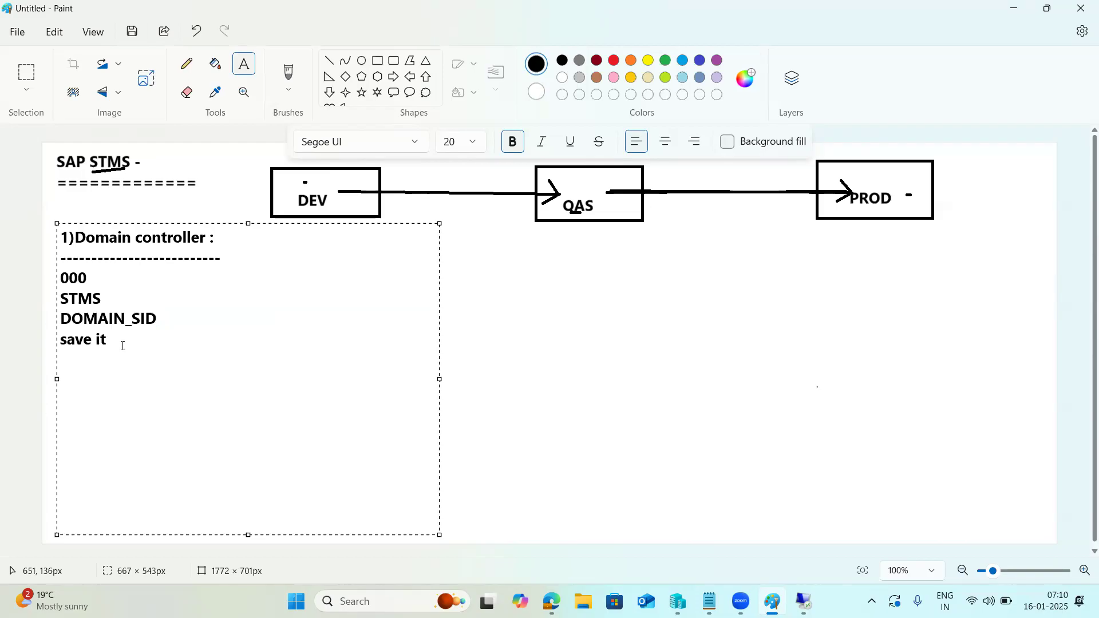
{"action": "left_click", "coordinate": [518, 336]}
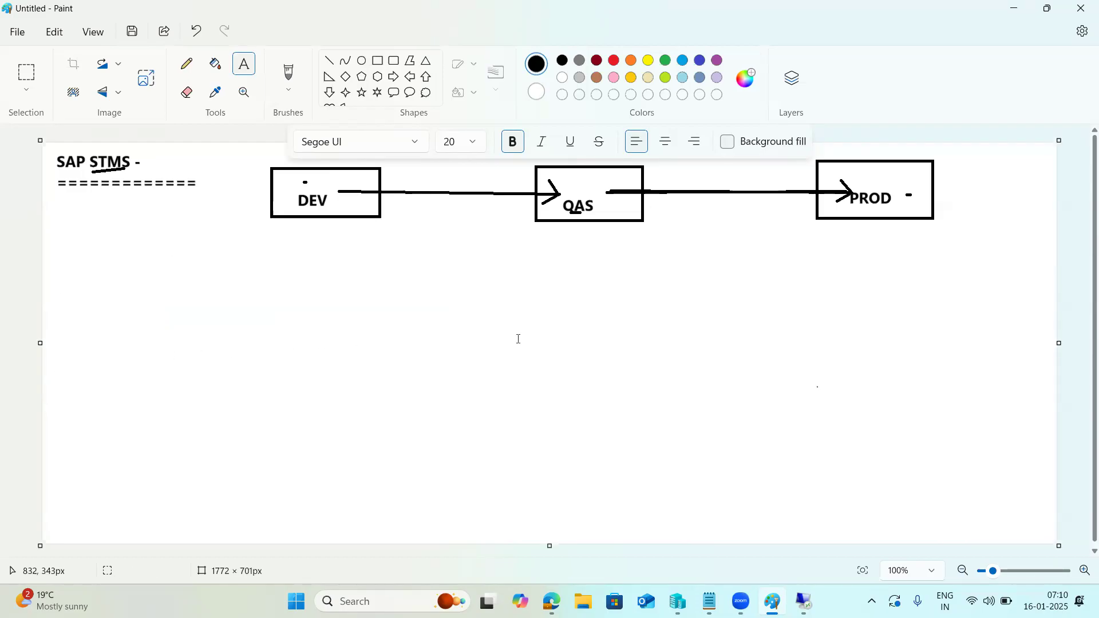
{"action": "left_click_drag", "start_coordinate": [884, 244], "coordinate": [1024, 494]}
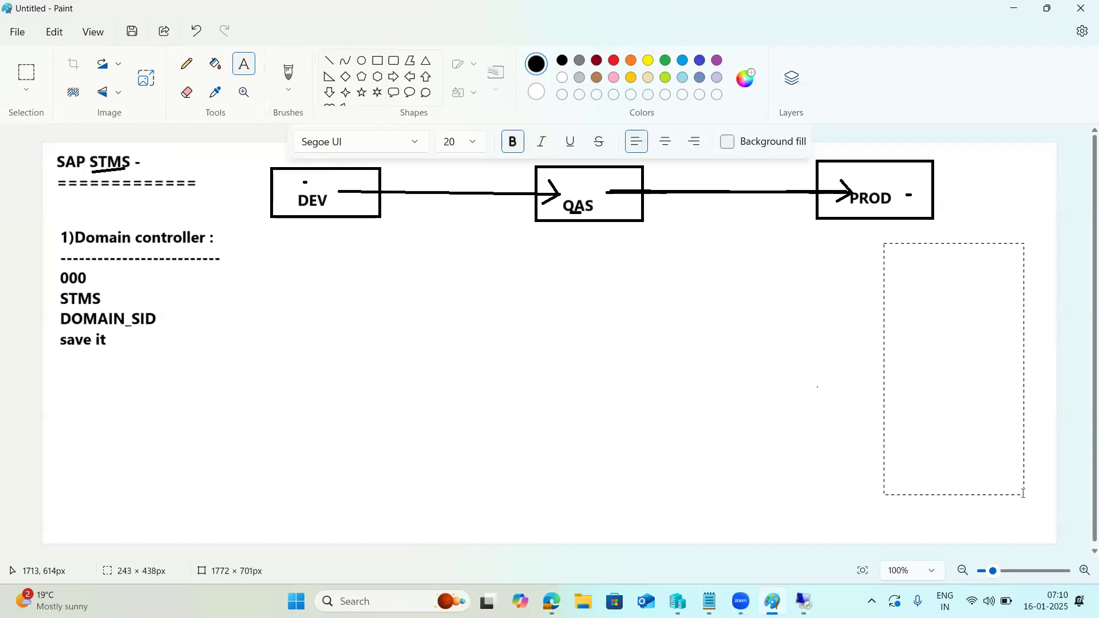
{"action": "type", "text": "User- TMSADM"}
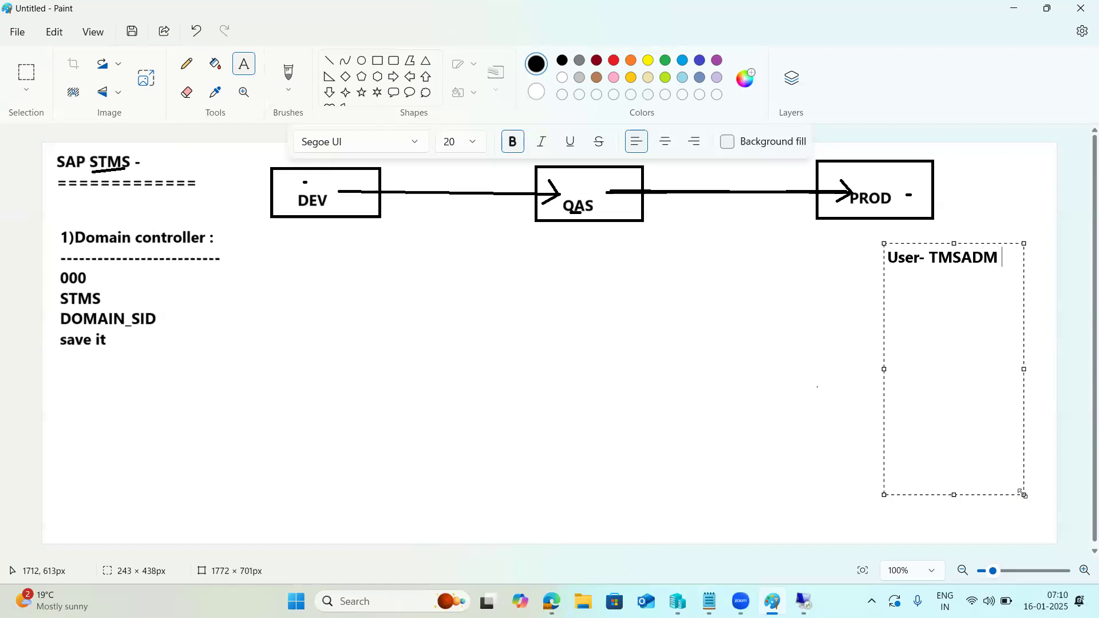
{"action": "type", "text": " 2 RFC :TMSADM* TMSSU"}
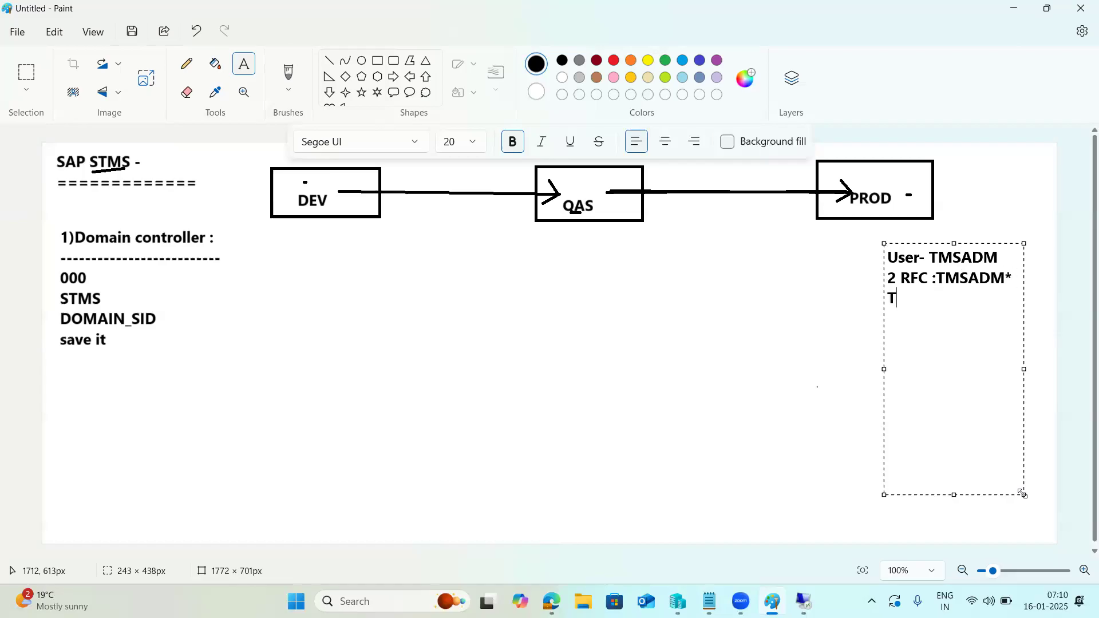
{"action": "type", "text": "P*"}
{"action": "type", "text": "1 JOB"}
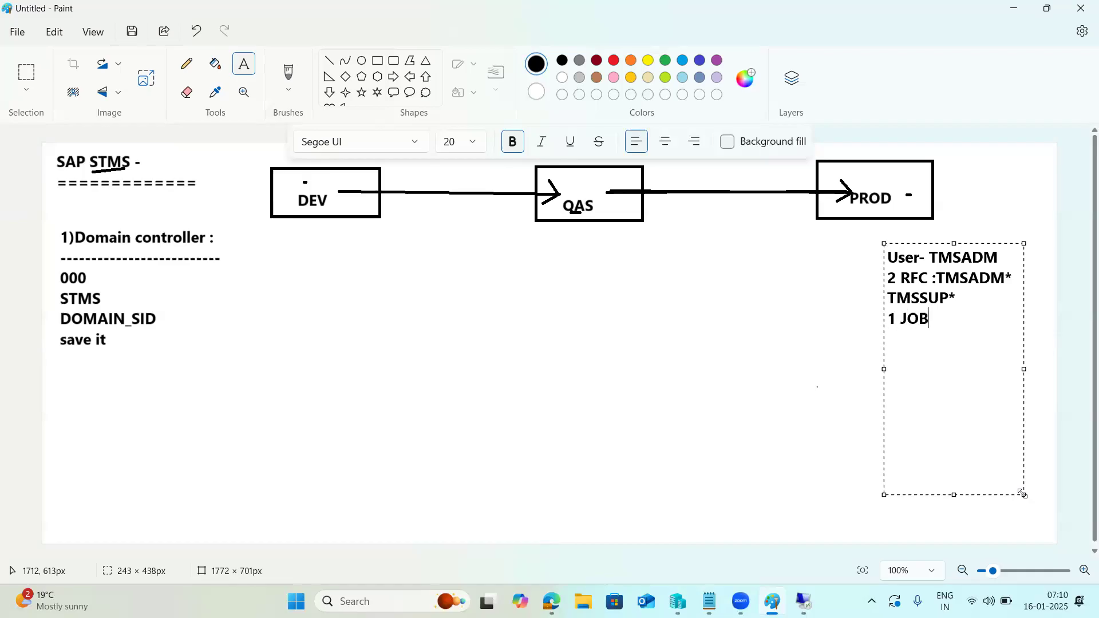
{"action": "type", "text": ": RDDIMPDP"}
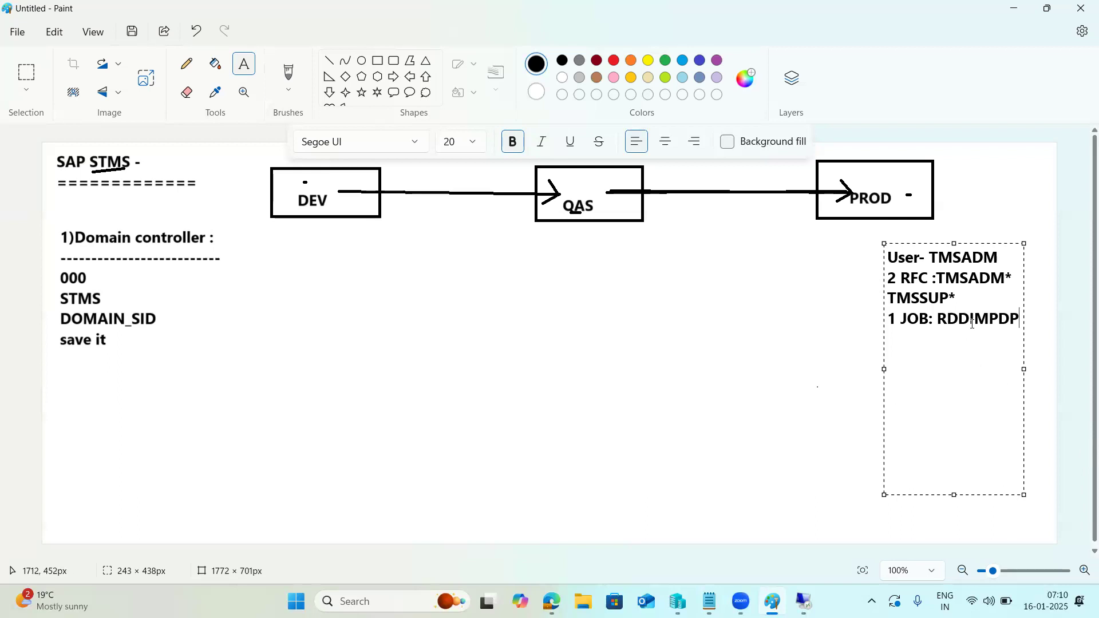
{"action": "left_click_drag", "start_coordinate": [1020, 322], "coordinate": [882, 259]}
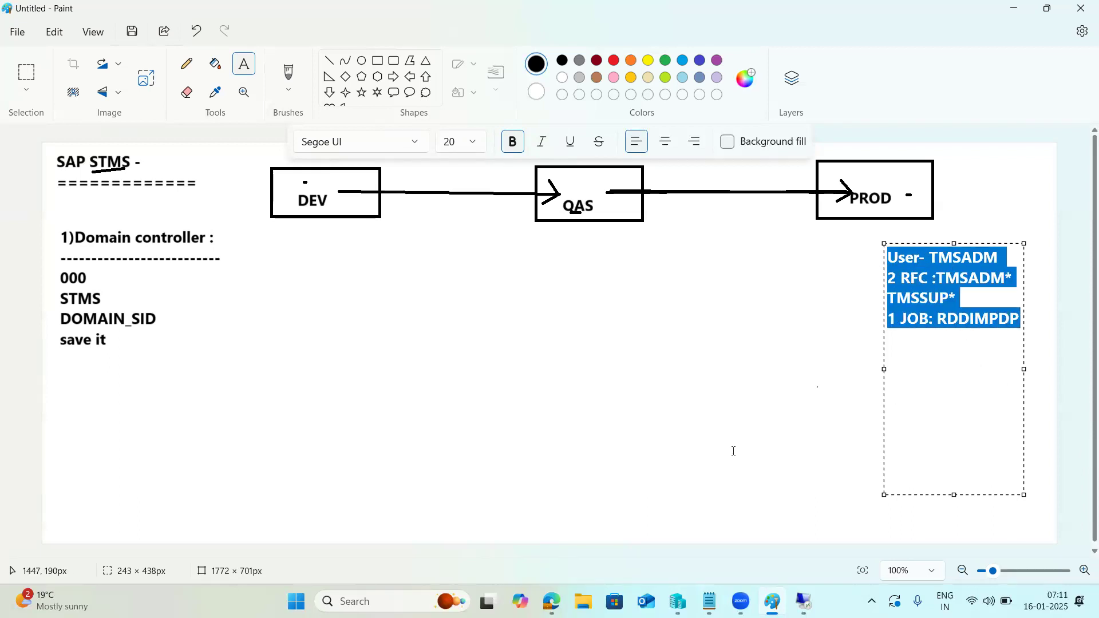
{"action": "left_click", "coordinate": [804, 602]}
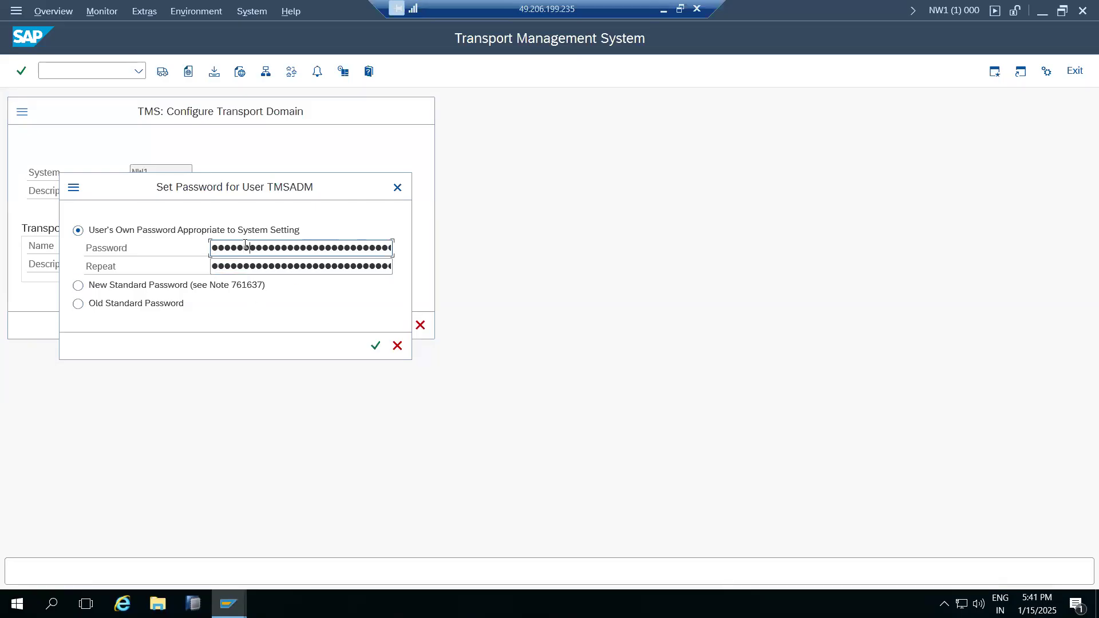
Confirm the repeated TMSADM password so NW1 becomes domain controller of DOMAIN_NW1.
{"action": "key", "text": "Tab"}
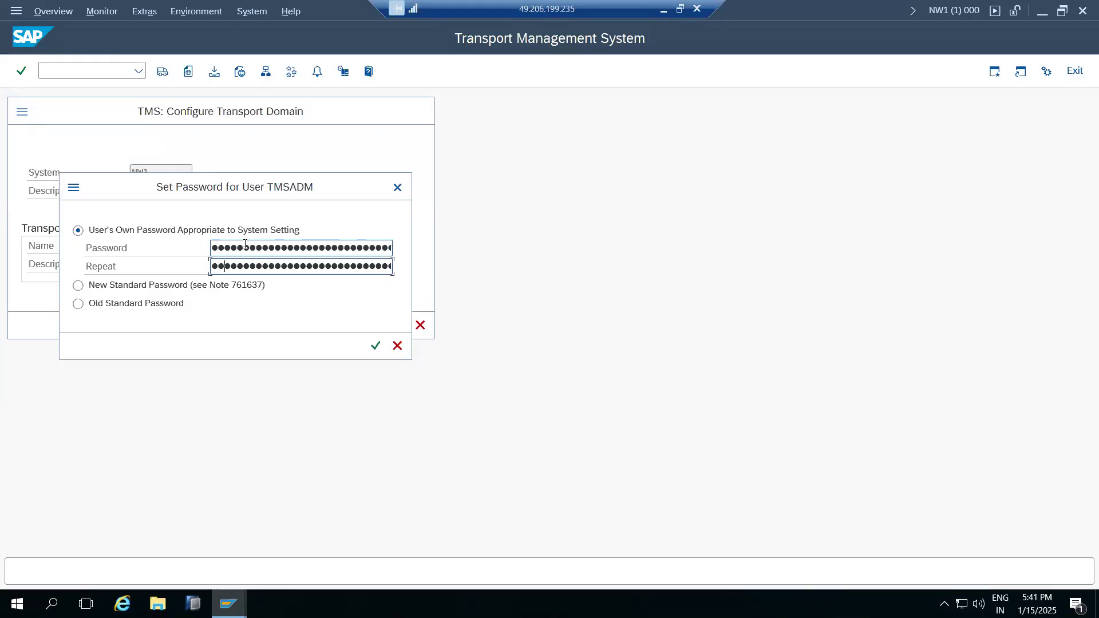
{"action": "key", "text": "Return"}
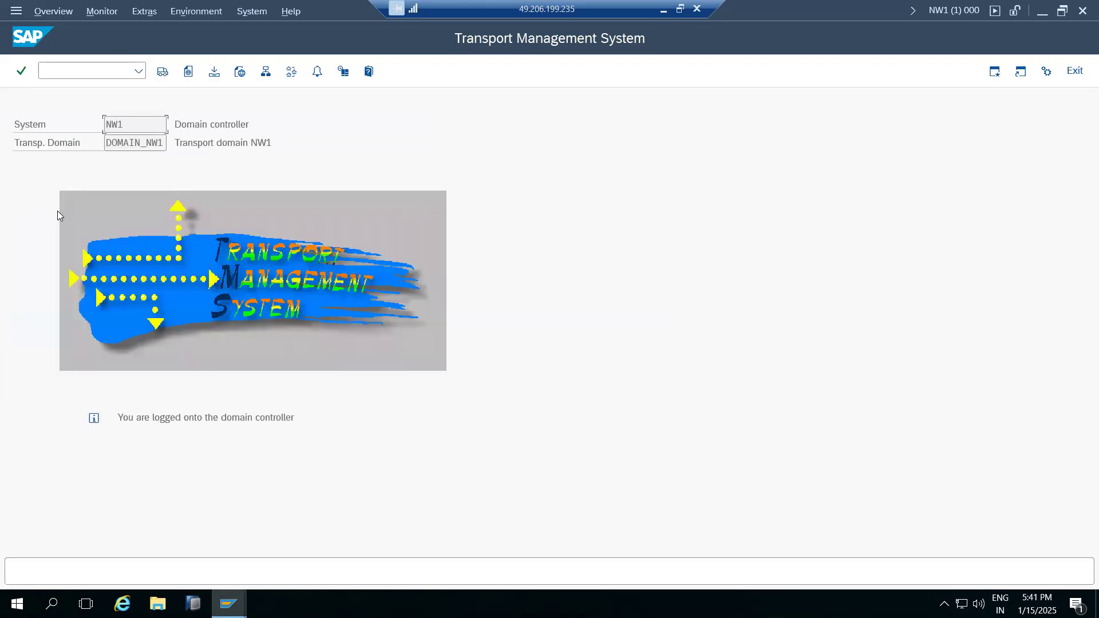
{"action": "left_click", "coordinate": [72, 70]}
{"action": "left_click_drag", "start_coordinate": [210, 419], "coordinate": [283, 419]}
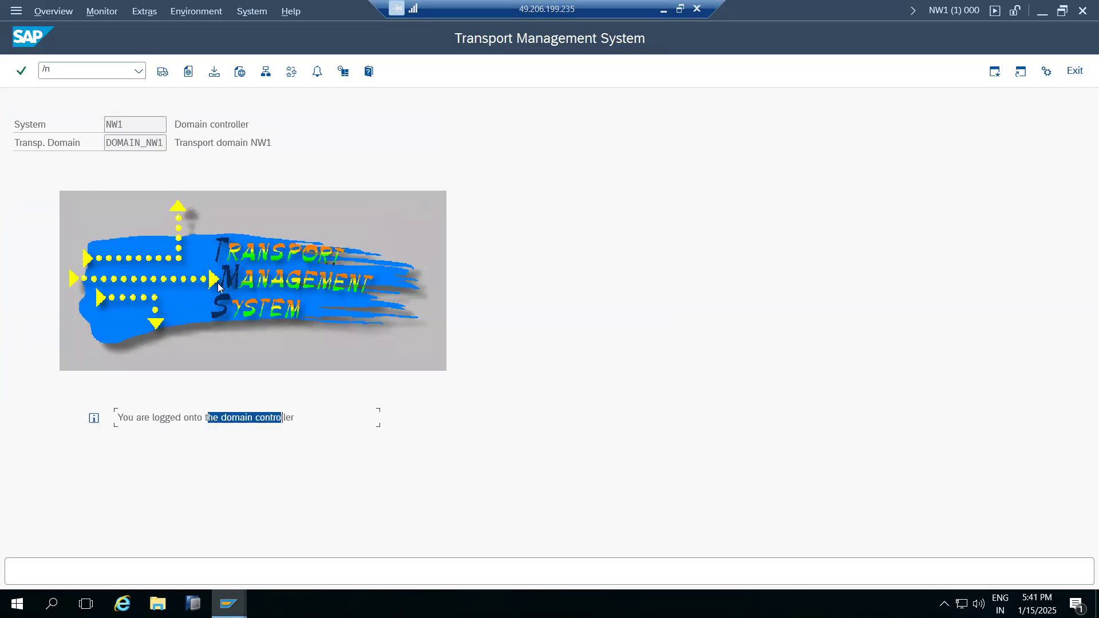
Run /nsm59 to open the RFC connections configuration.
{"action": "left_click", "coordinate": [77, 72]}
{"action": "type", "text": "/nsm59"}
{"action": "key", "text": "Return"}
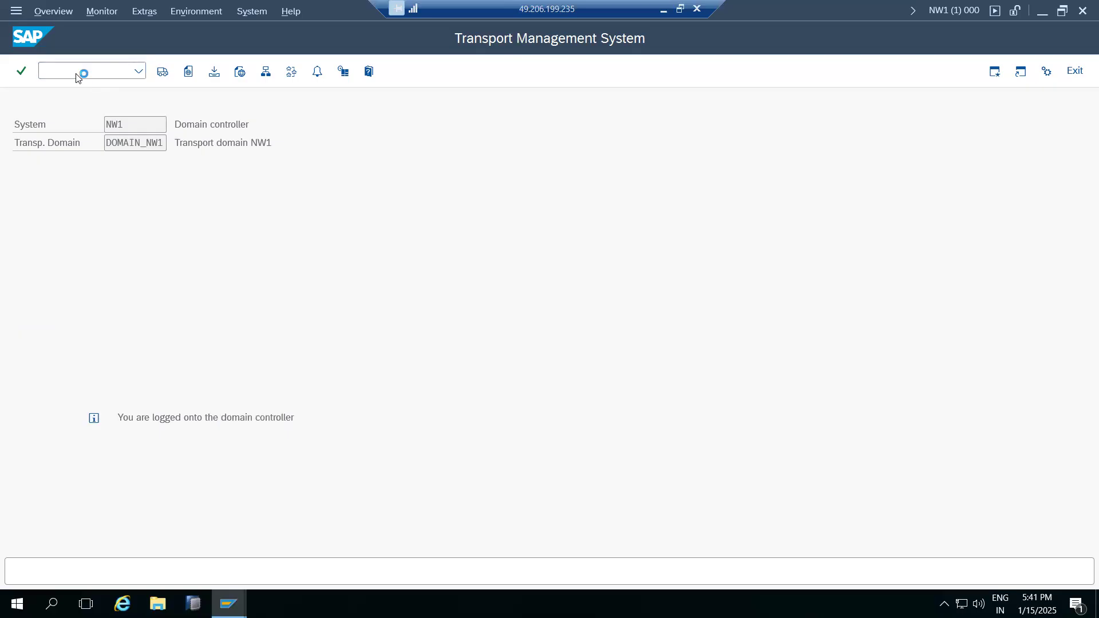
{"action": "left_click", "coordinate": [33, 185]}
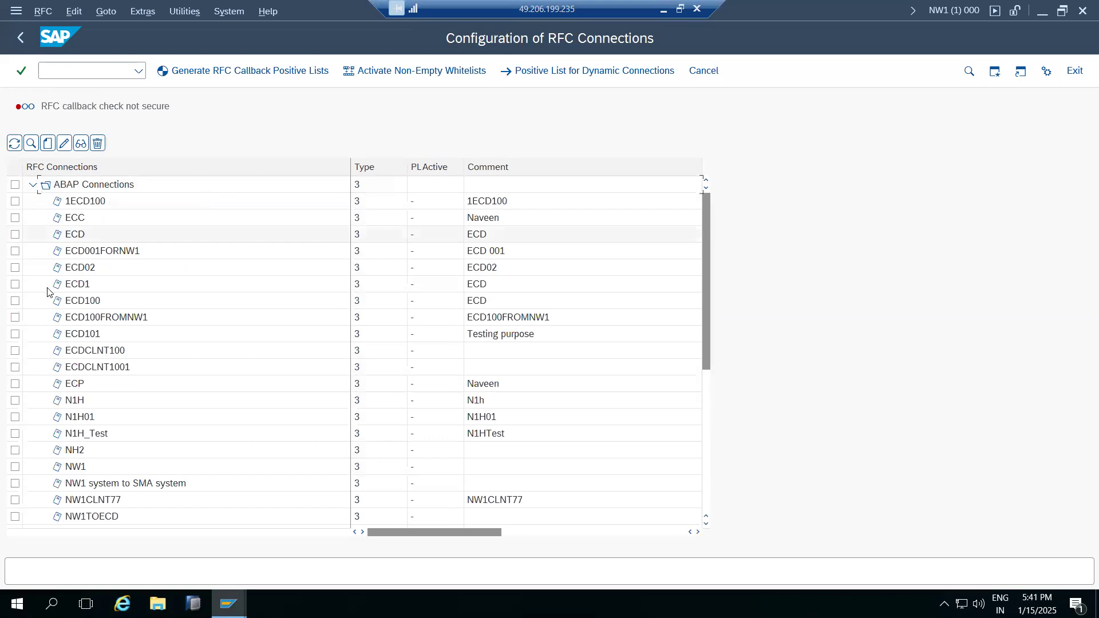
{"action": "scroll", "coordinate": [112, 405], "scroll_direction": "down", "scroll_amount": 6}
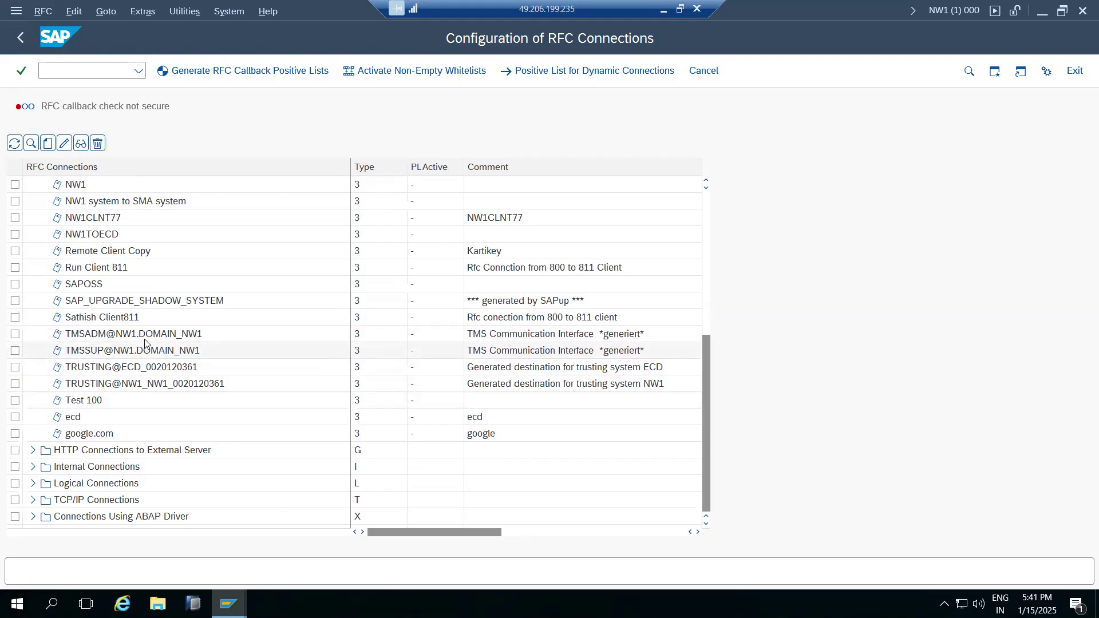
Back in Paint, commit the right-hand note and add an 'Nw1' label under the DEV box.
{"action": "mouse_move", "coordinate": [228, 604]}
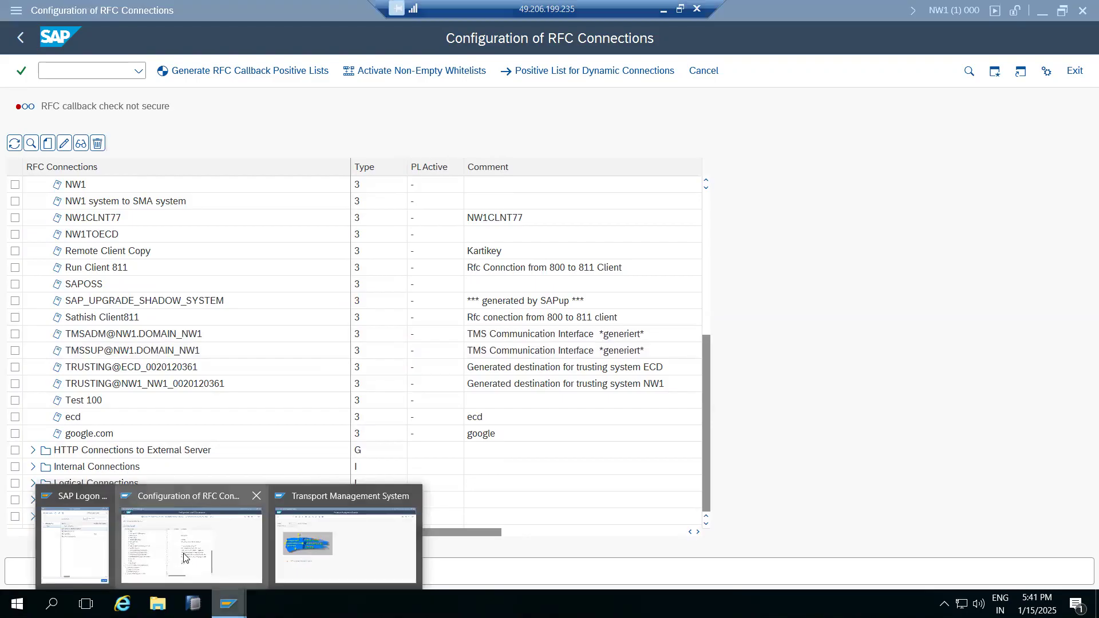
{"action": "left_click", "coordinate": [366, 546]}
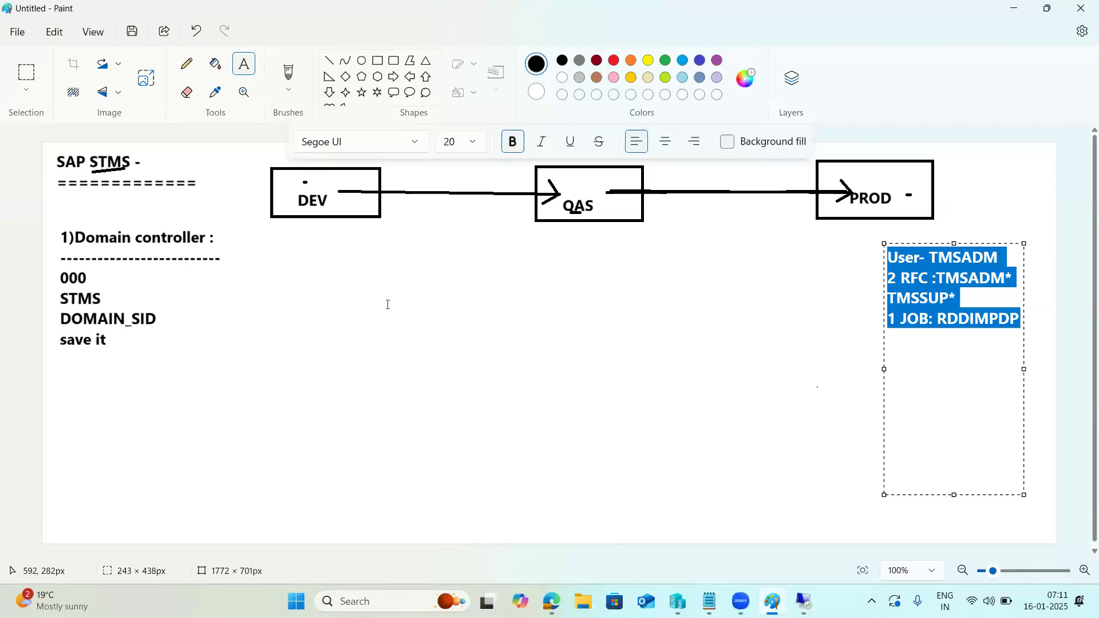
{"action": "left_click", "coordinate": [386, 304]}
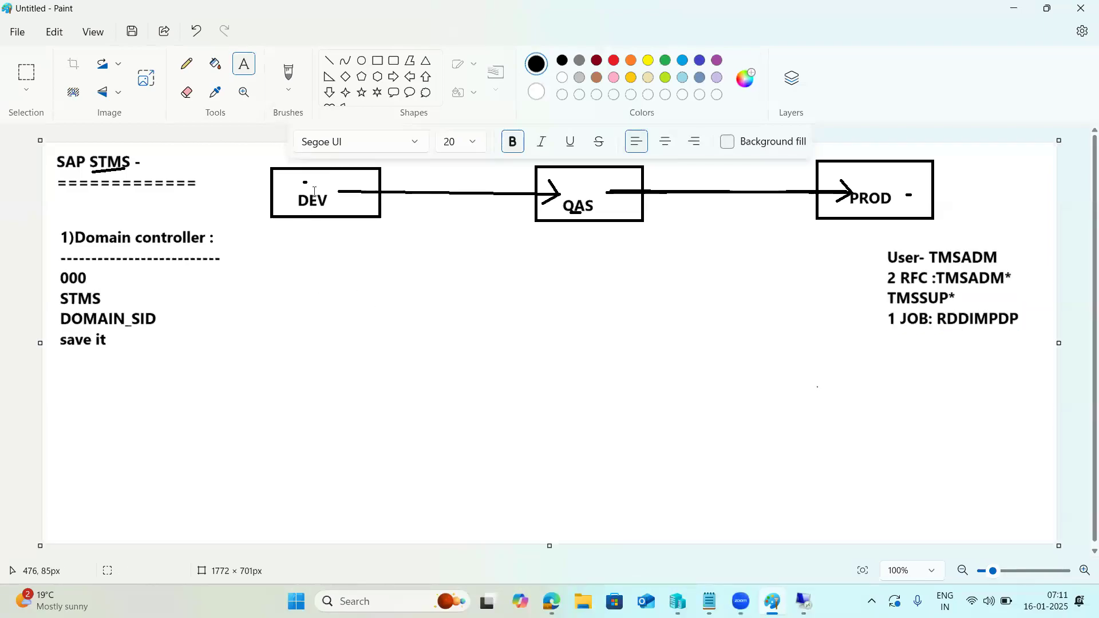
{"action": "left_click_drag", "start_coordinate": [286, 225], "coordinate": [409, 252]}
{"action": "type", "text": "Nw"}
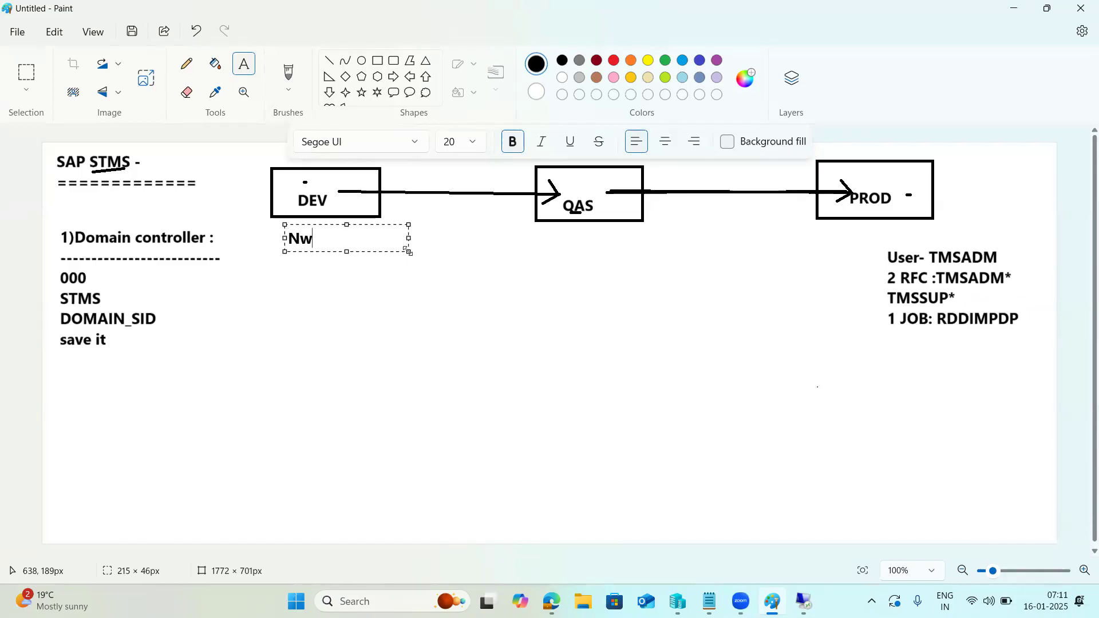
{"action": "type", "text": "1"}
{"action": "left_click", "coordinate": [233, 385]}
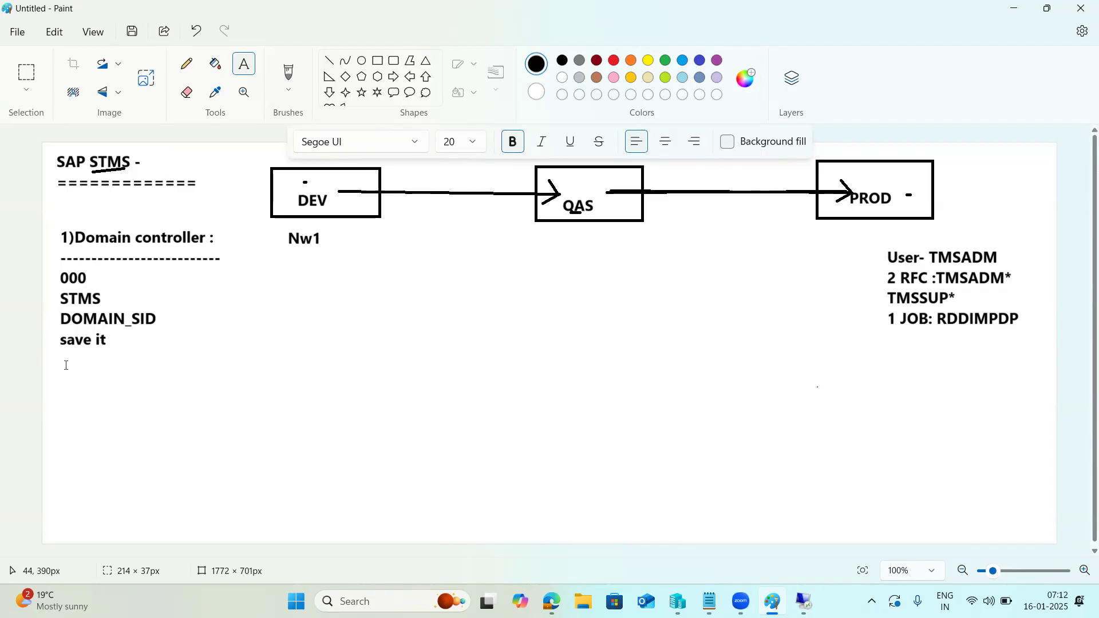
Add a large note asking 'How to add remaning systems into main system or domain controller?'.
{"action": "left_click_drag", "start_coordinate": [62, 354], "coordinate": [803, 532]}
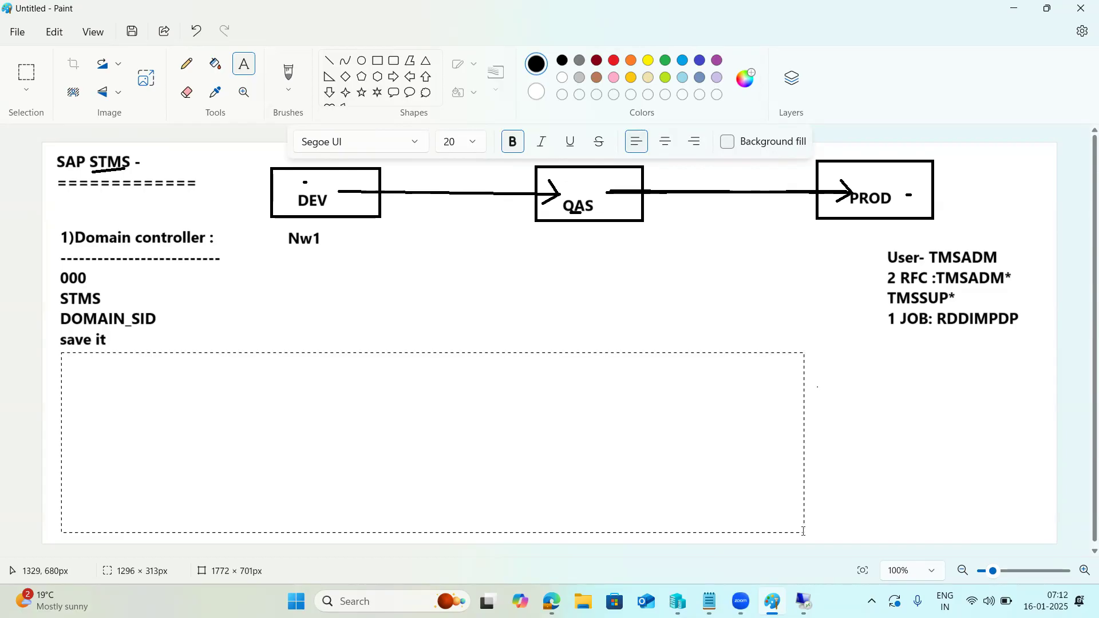
{"action": "type", "text": "How t"}
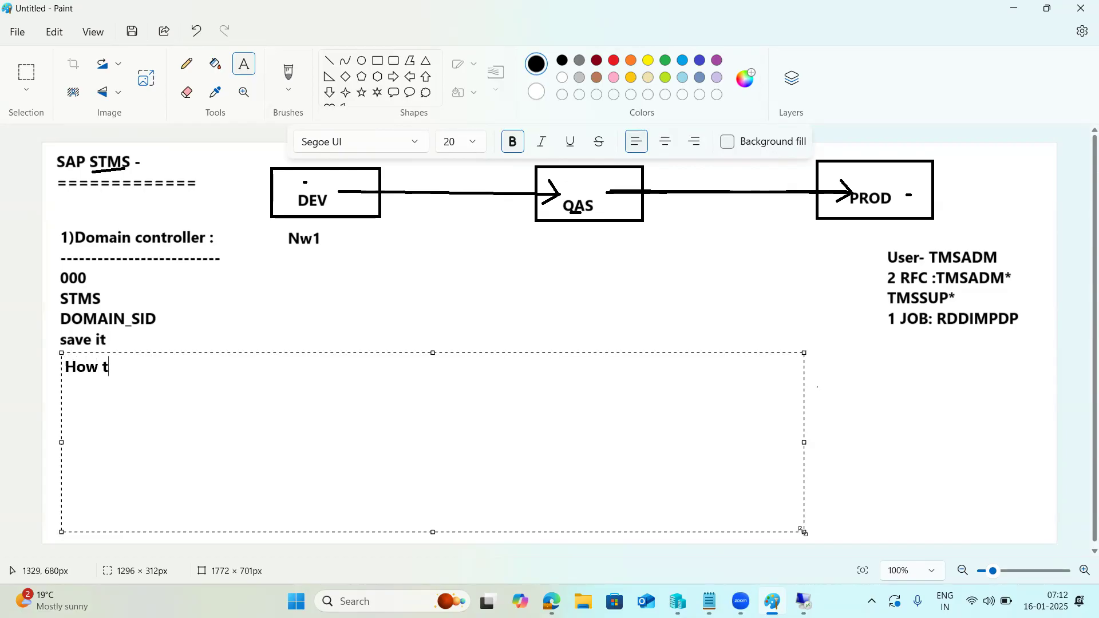
{"action": "type", "text": "o add reman"}
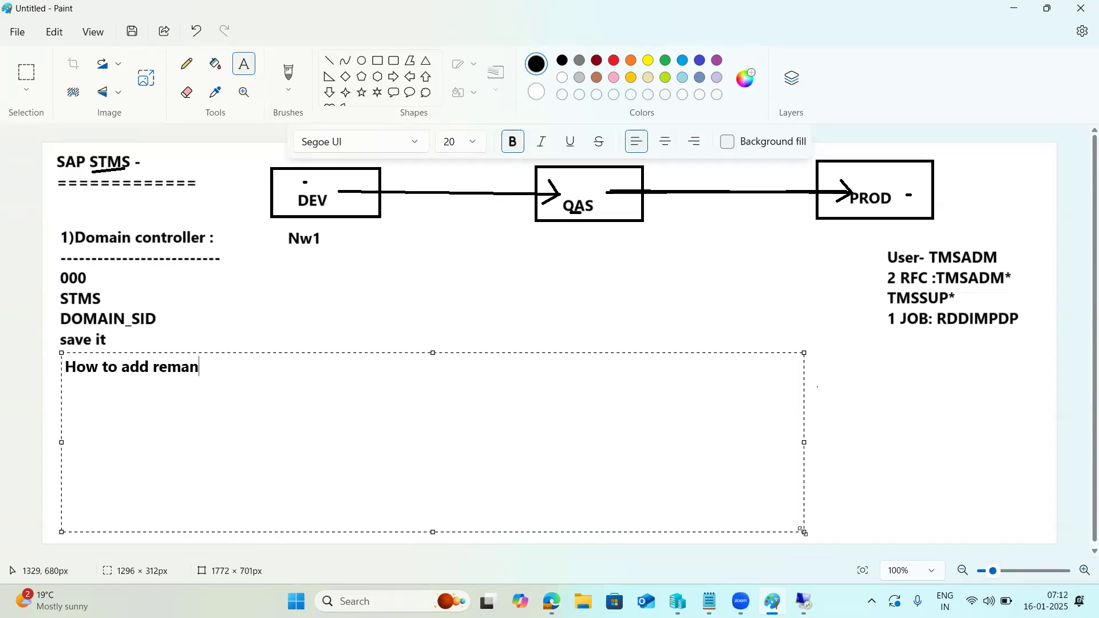
{"action": "type", "text": "ing systems int"}
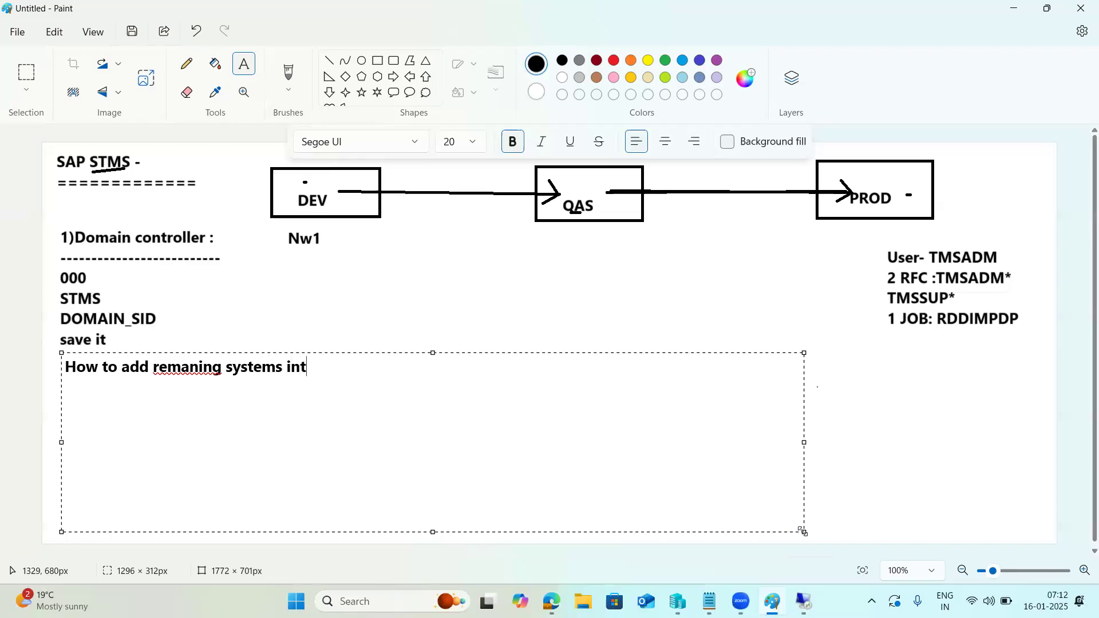
{"action": "type", "text": "o main system or doma"}
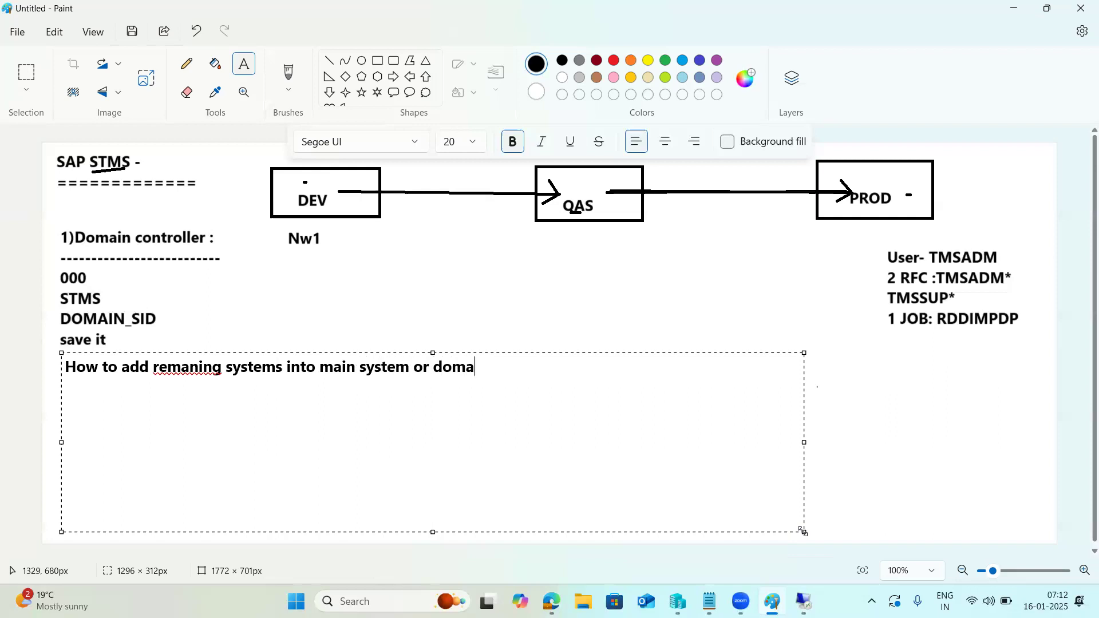
{"action": "type", "text": "in conroller"}
{"action": "key", "text": "Left"}
{"action": "key", "text": "Left"}
{"action": "key", "text": "Left"}
{"action": "key", "text": "Left"}
{"action": "key", "text": "Left"}
{"action": "key", "text": "Left"}
{"action": "type", "text": "t"}
{"action": "key", "text": "End"}
{"action": "type", "text": "?"}
{"action": "key", "text": "Return"}
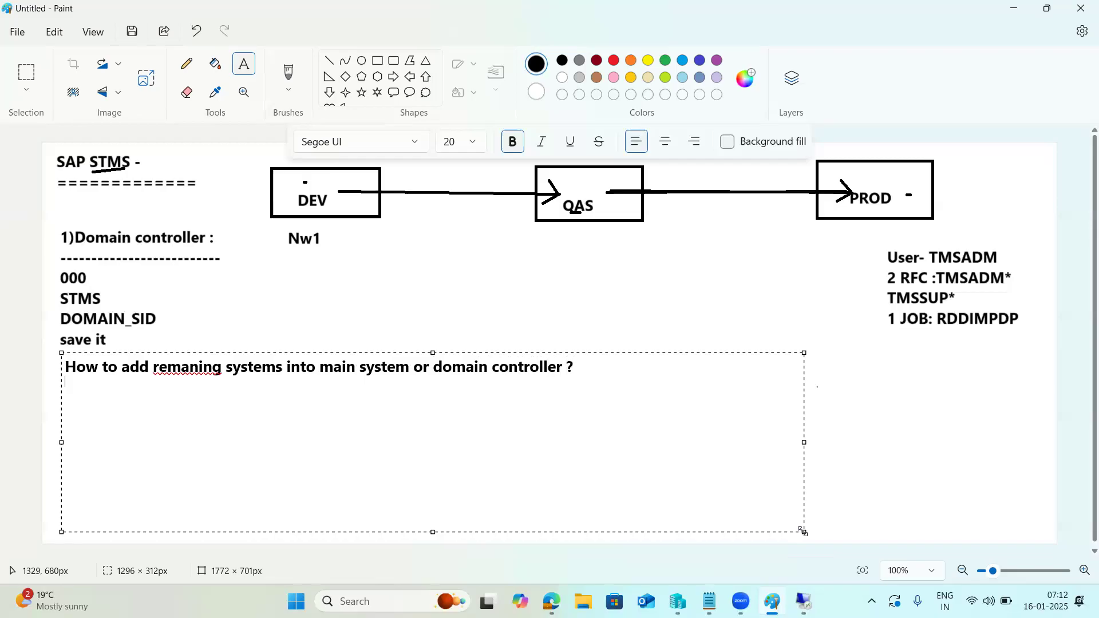
List the steps '000 STMS', 'DOMAIN_NW1', 'save it' below it, then return to SAP.
{"action": "type", "text": "000 STMS"}
{"action": "key", "text": "Return"}
{"action": "type", "text": "DOAMIN"}
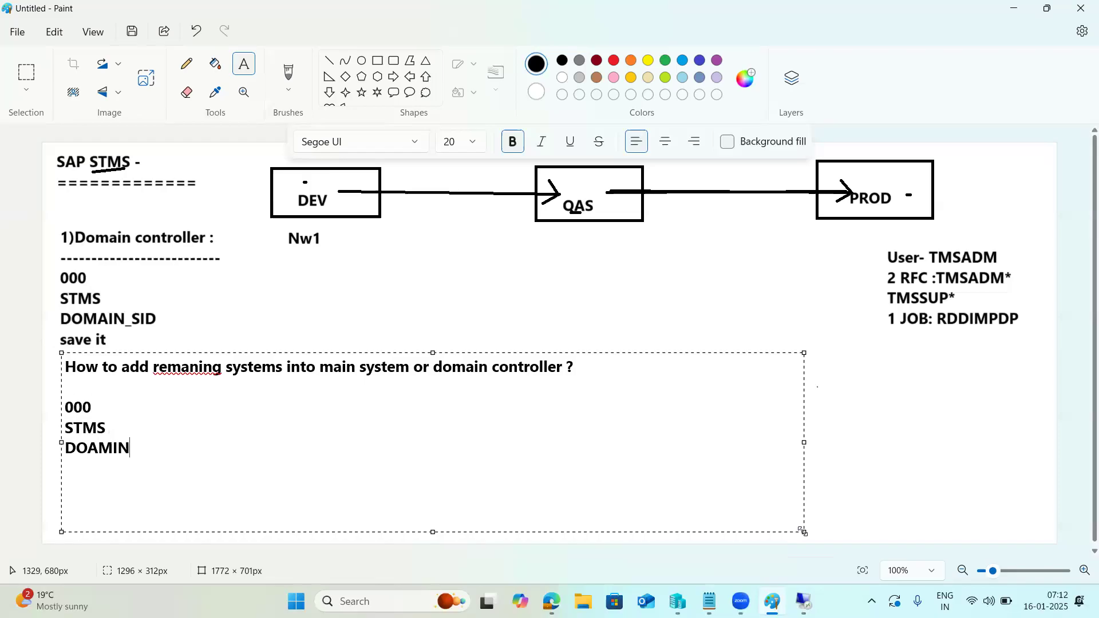
{"action": "key", "text": "BackSpace"}
{"action": "key", "text": "BackSpace"}
{"action": "key", "text": "BackSpace"}
{"action": "key", "text": "BackSpace"}
{"action": "type", "text": "MAIN_NW!"}
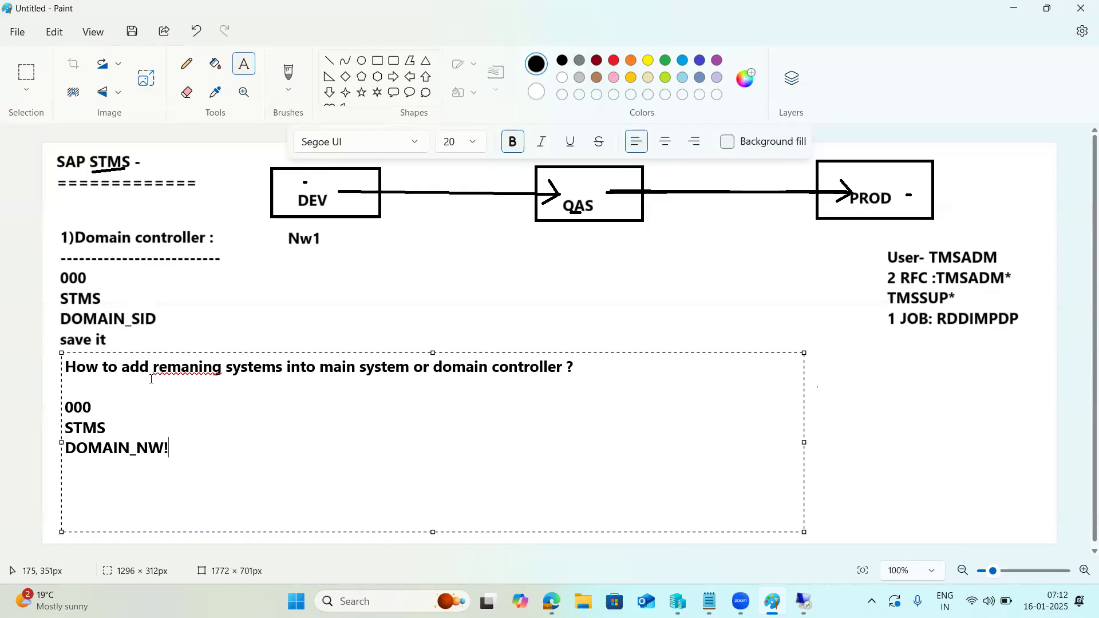
{"action": "left_click_drag", "start_coordinate": [169, 450], "coordinate": [139, 450]}
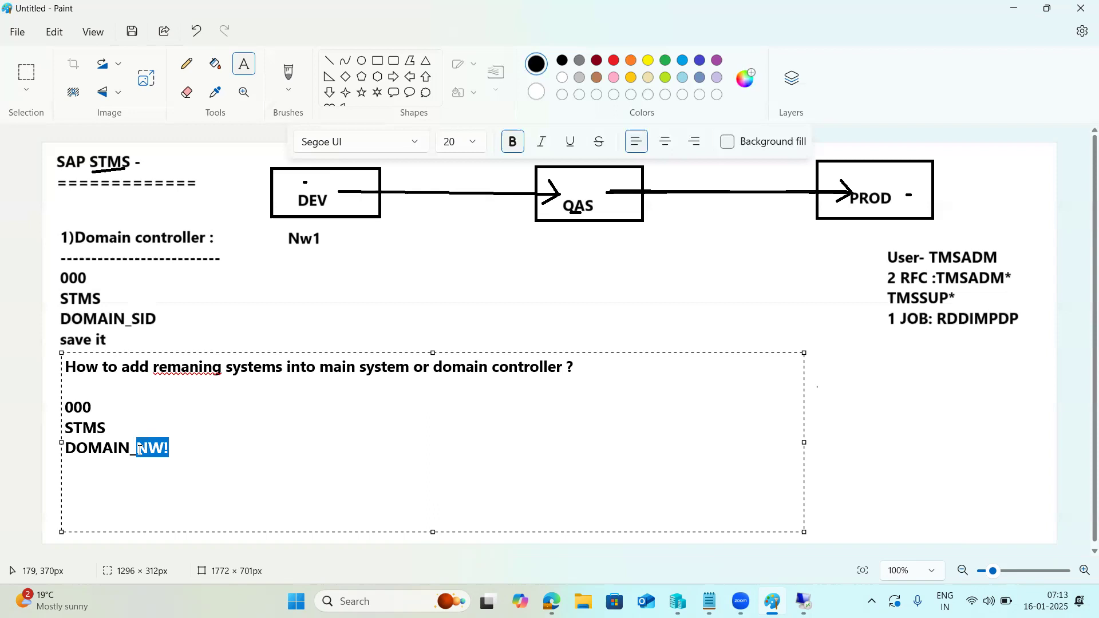
{"action": "left_click", "coordinate": [186, 454]}
{"action": "key", "text": "Return"}
{"action": "type", "text": "save it"}
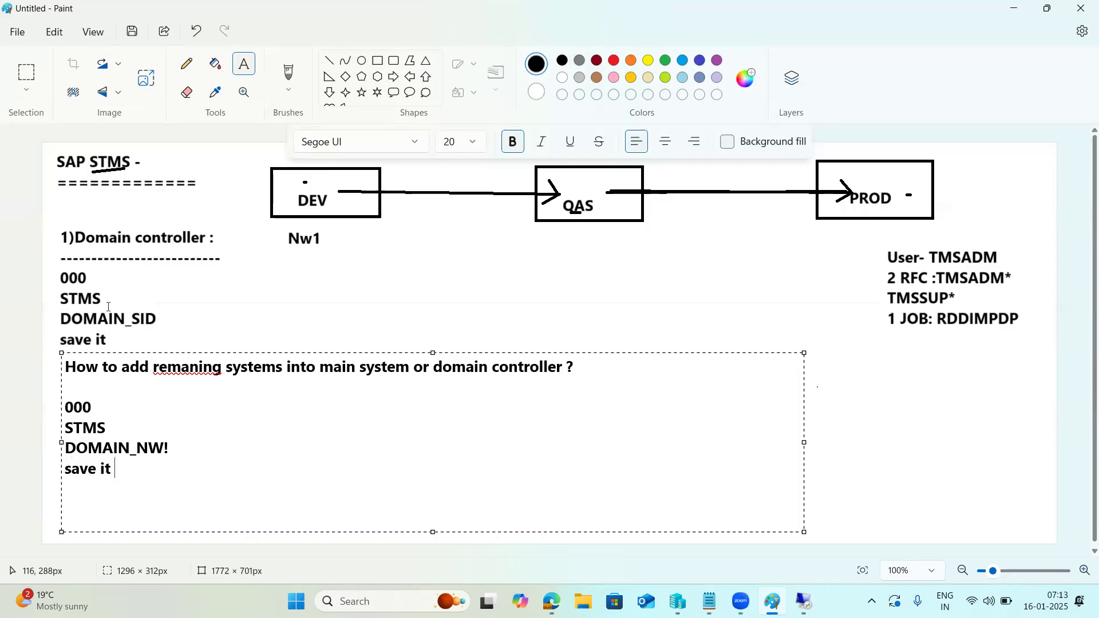
{"action": "left_click", "coordinate": [805, 601]}
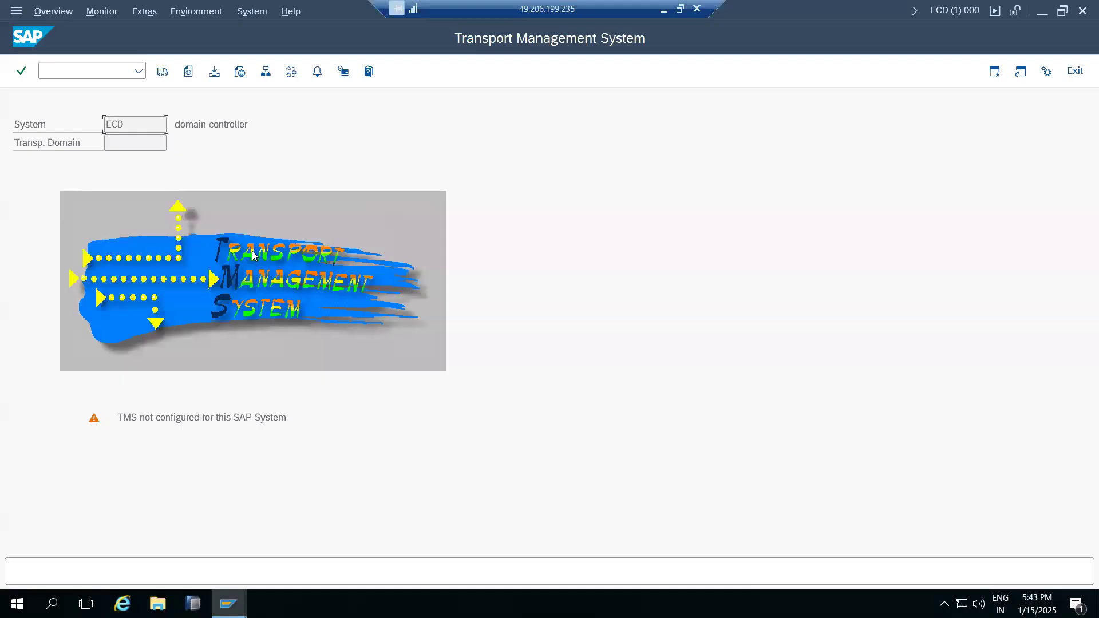
Run /nstms on ECD to bring up inclusion into transport domain DOMAIN_NW1.
{"action": "left_click", "coordinate": [77, 71]}
{"action": "type", "text": "/nstms"}
{"action": "key", "text": "Return"}
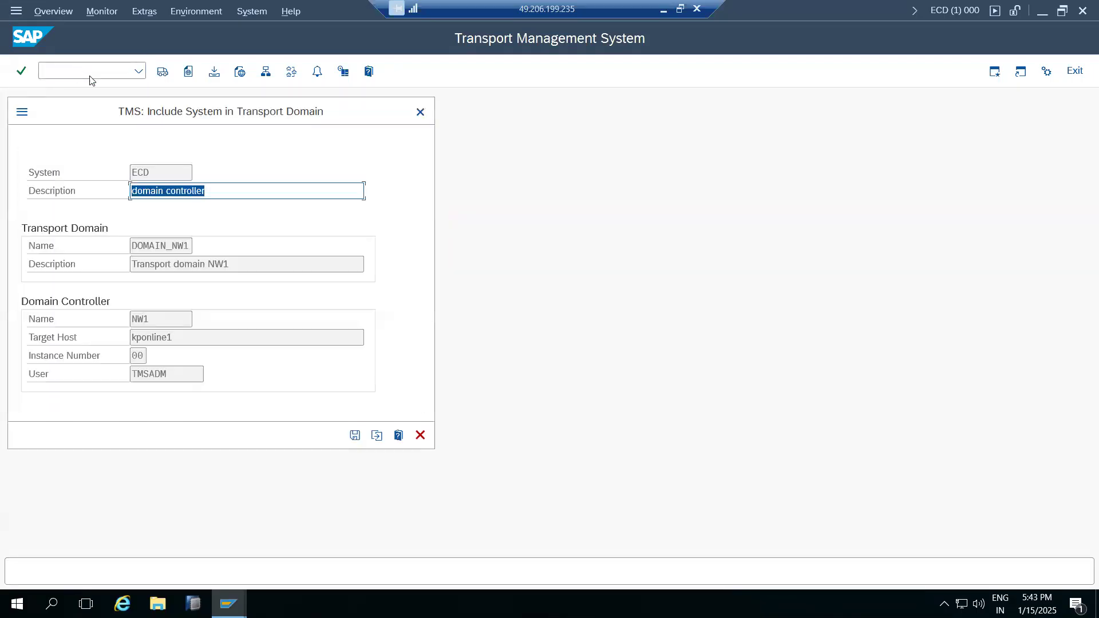
{"action": "left_click_drag", "start_coordinate": [144, 245], "coordinate": [194, 246]}
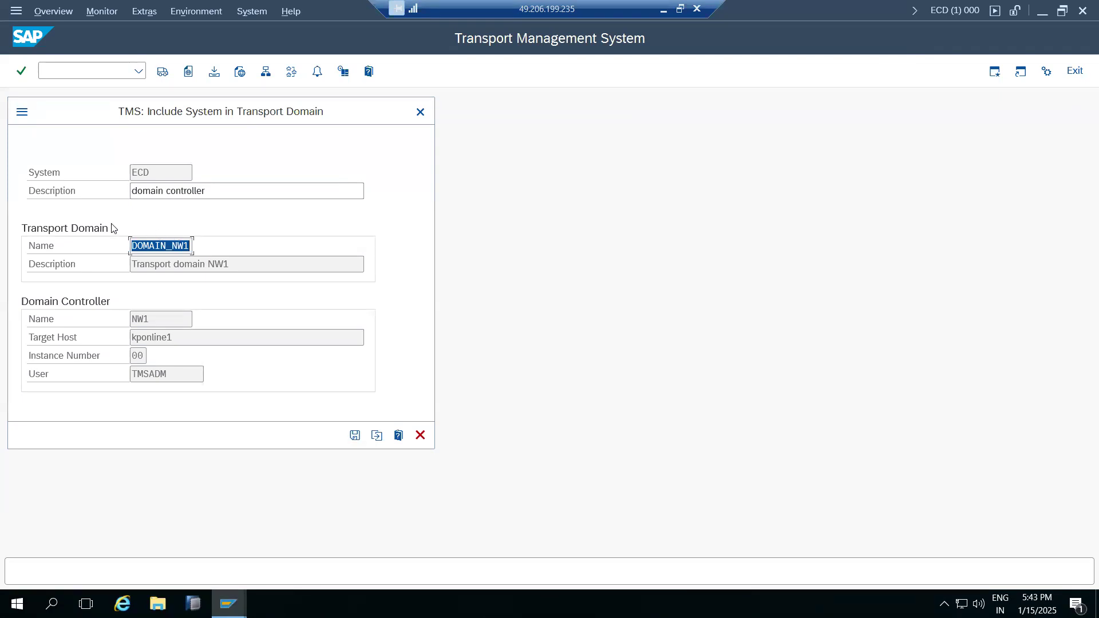
Save ECD's inclusion request and confirm the repeated TMSADM password.
{"action": "left_click", "coordinate": [355, 435]}
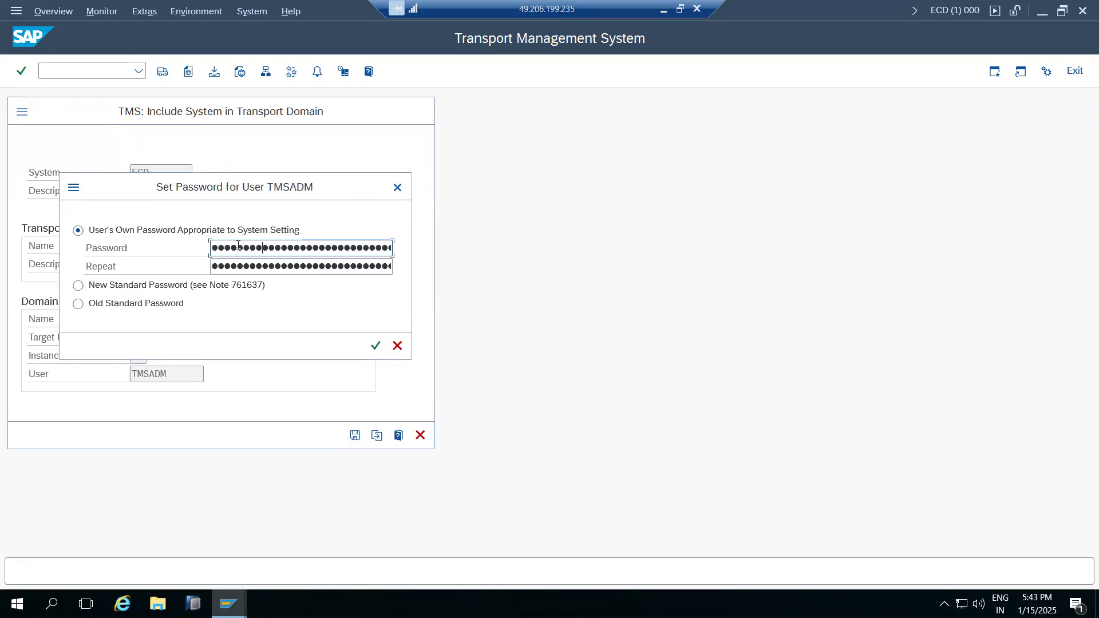
{"action": "key", "text": "Tab"}
{"action": "type", "text": "••"}
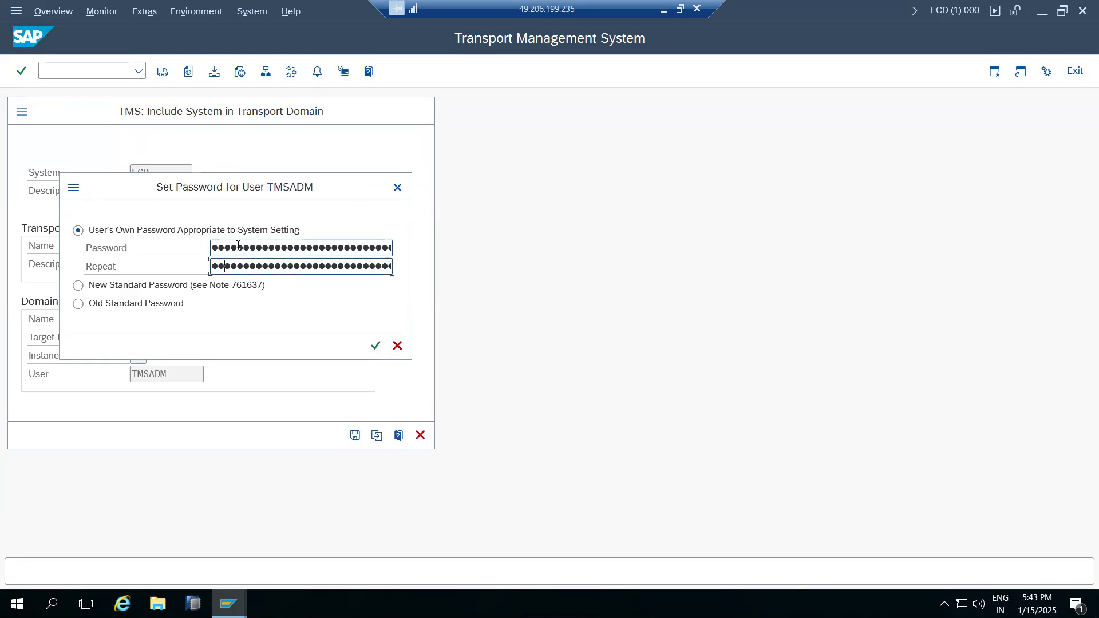
{"action": "key", "text": "Return"}
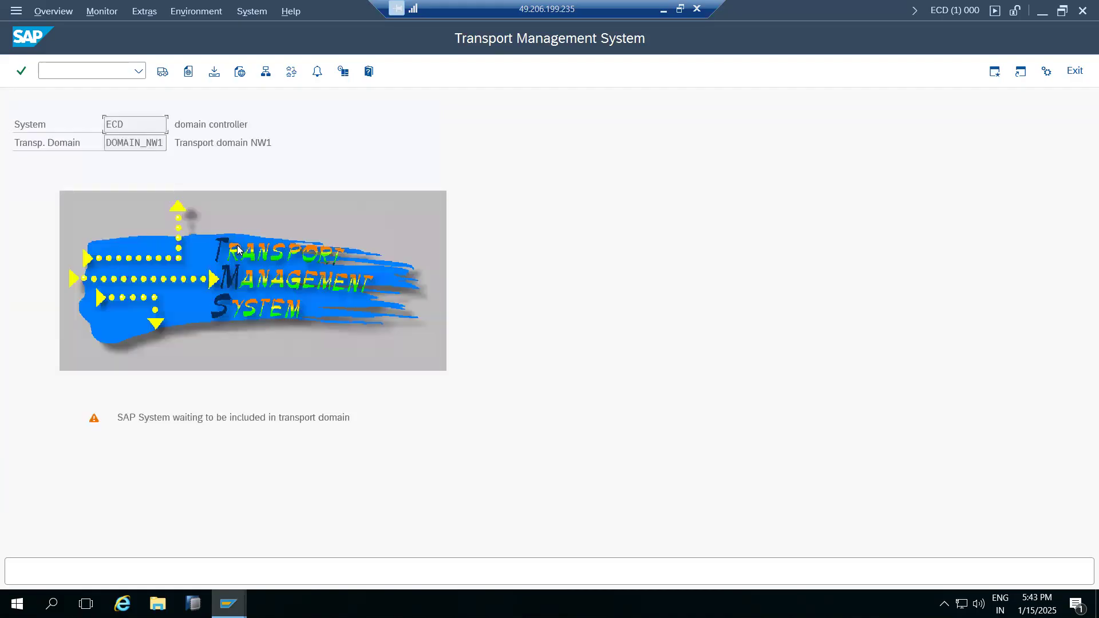
Note ECD's waiting-for-inclusion status, then bring the NW1 window back to its start screen.
{"action": "left_click_drag", "start_coordinate": [129, 418], "coordinate": [350, 418]}
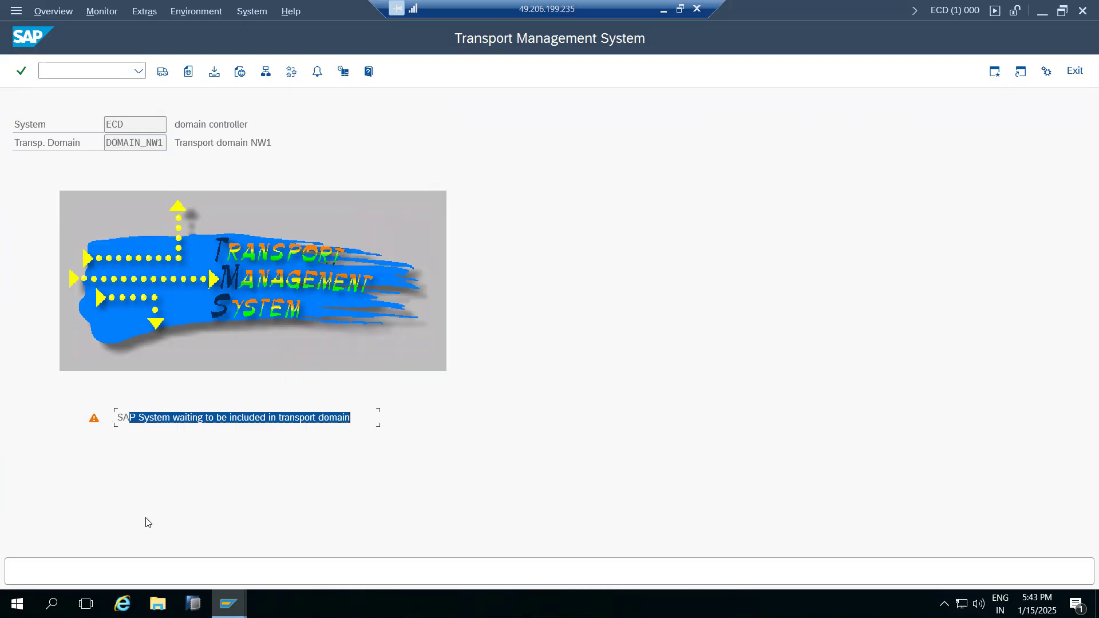
{"action": "left_click_drag", "start_coordinate": [130, 144], "coordinate": [164, 143]}
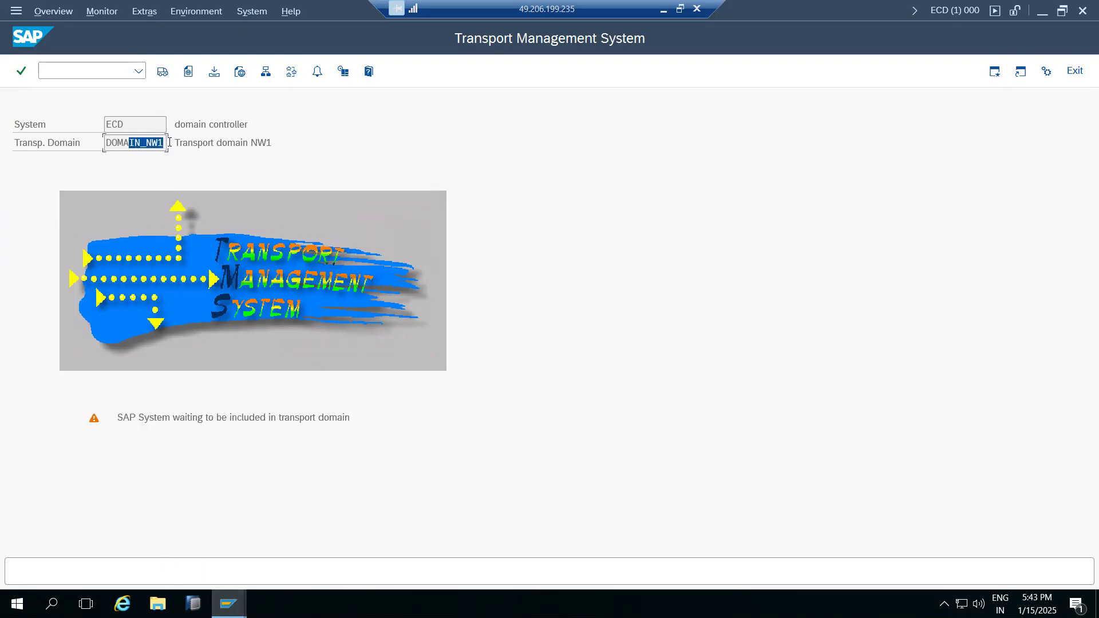
{"action": "left_click", "coordinate": [228, 604]}
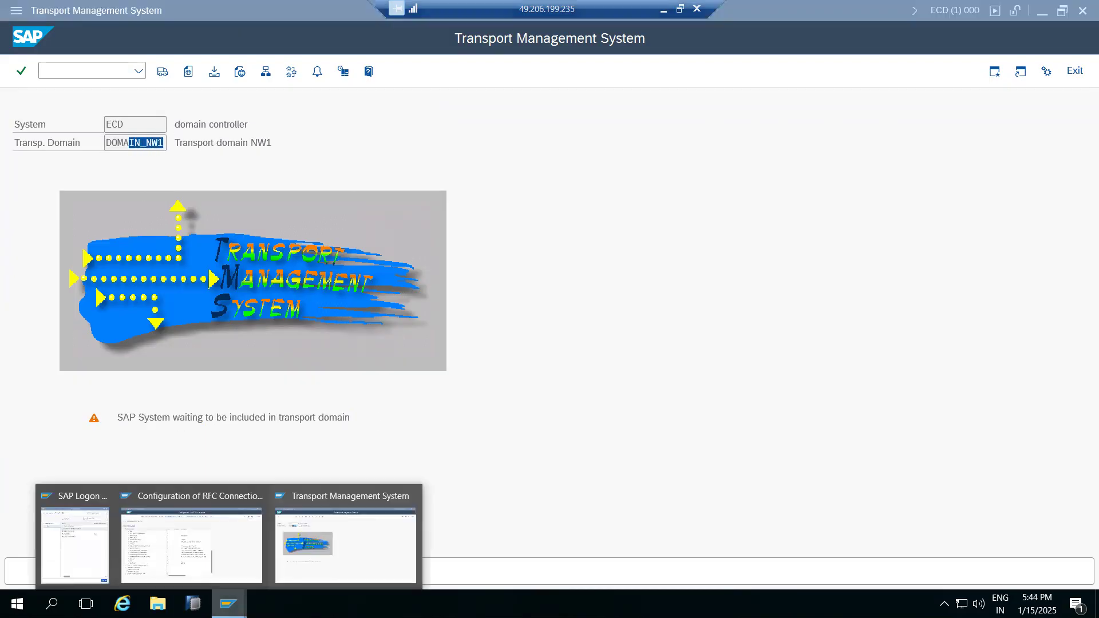
{"action": "left_click", "coordinate": [188, 547]}
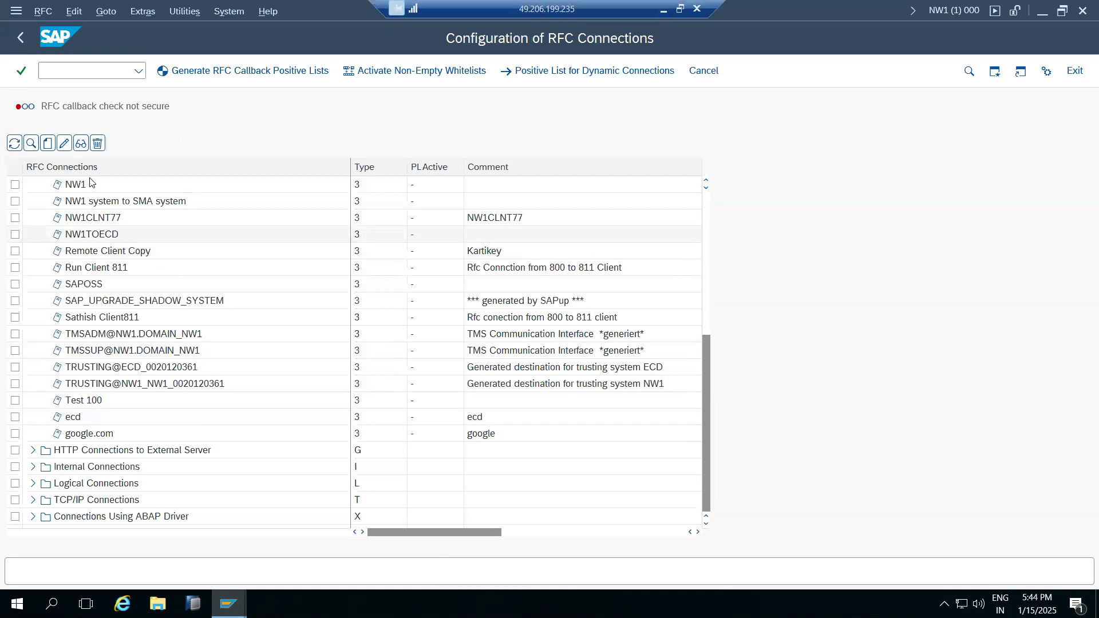
{"action": "left_click", "coordinate": [20, 38]}
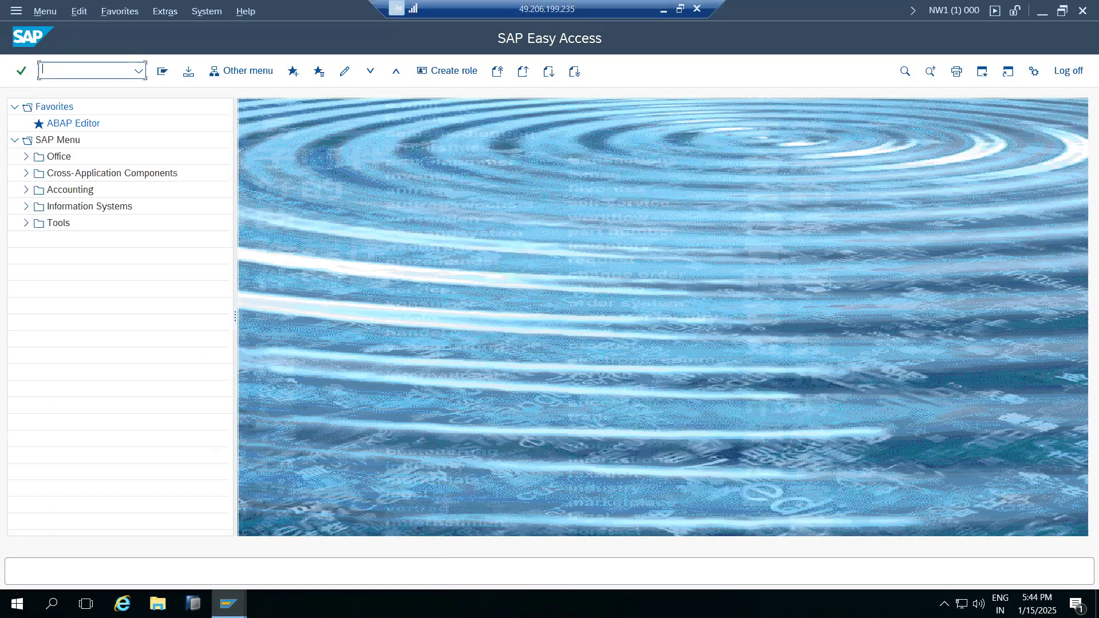
Run stms on NW1 and open the System Overview for DOMAIN_NW1.
{"action": "type", "text": "stms"}
{"action": "key", "text": "Return"}
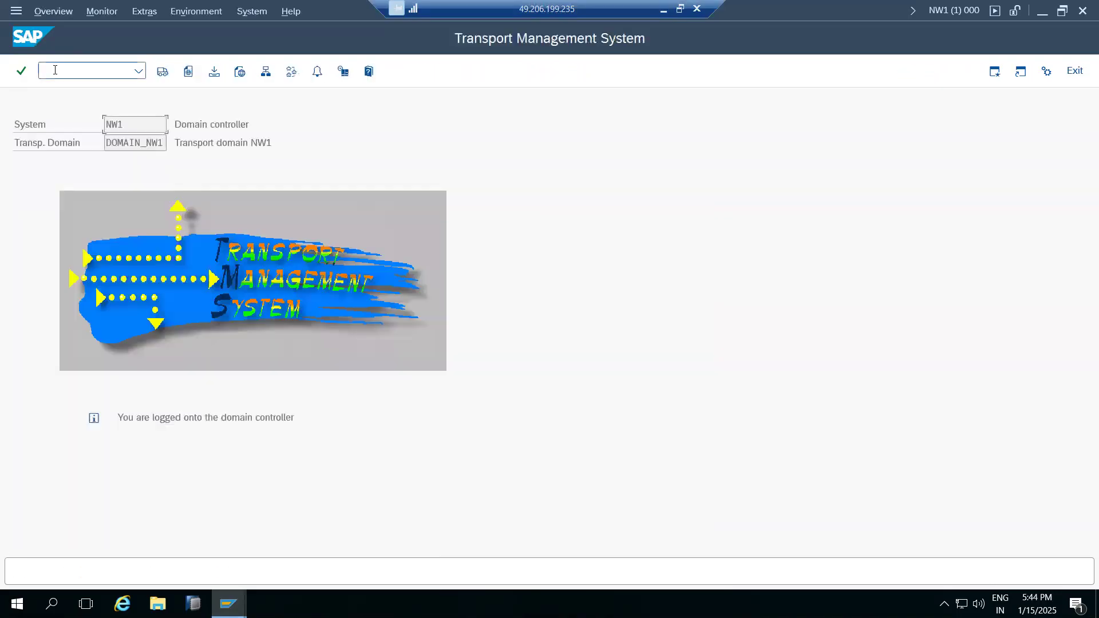
{"action": "left_click", "coordinate": [267, 74]}
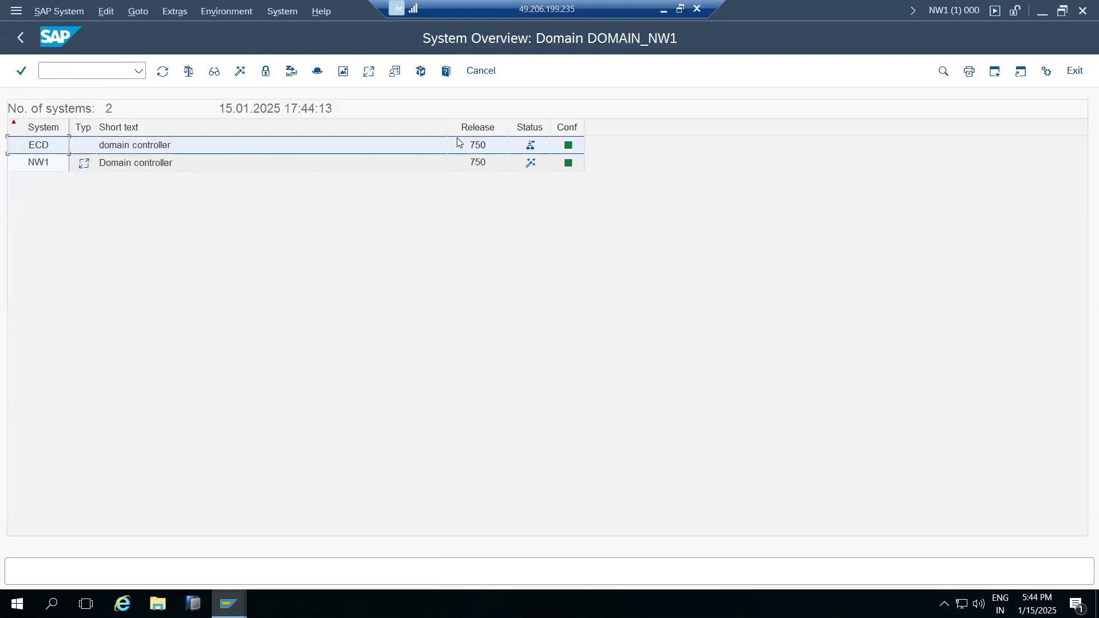
Approve ECD via SAP System > Approve, accept with Yes, and go back to the TMS start screen.
{"action": "mouse_move", "coordinate": [530, 148]}
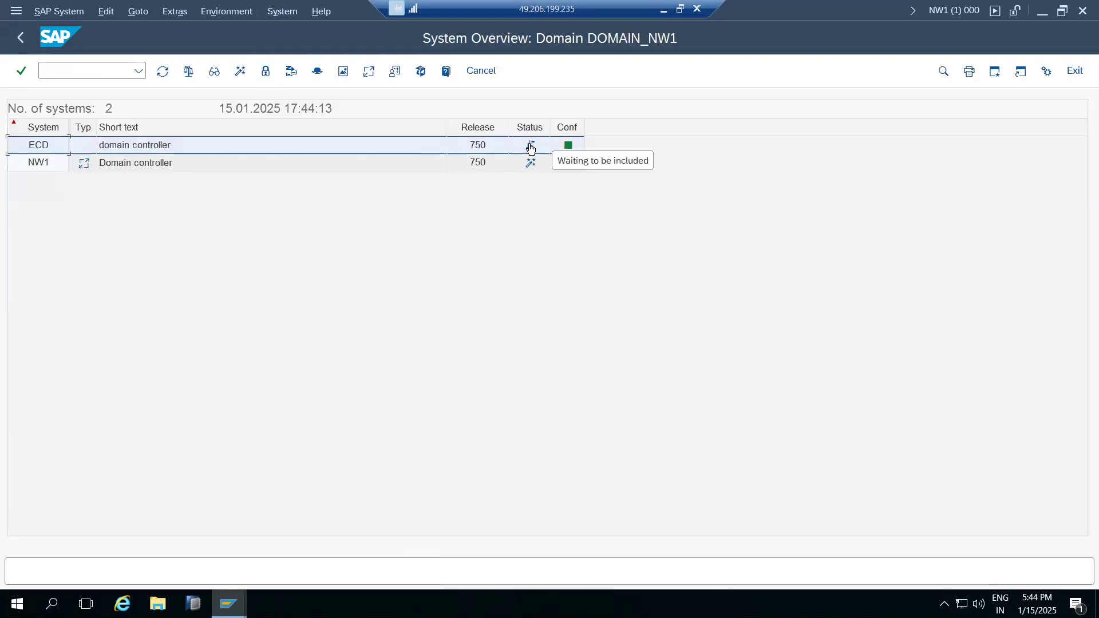
{"action": "left_click", "coordinate": [60, 11]}
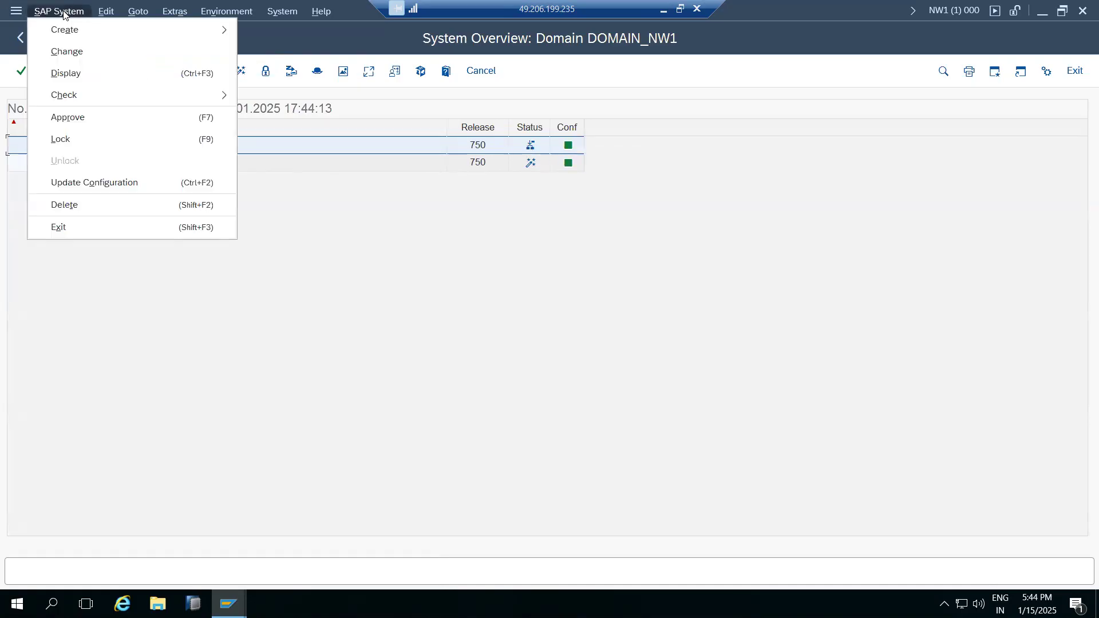
{"action": "left_click", "coordinate": [67, 117]}
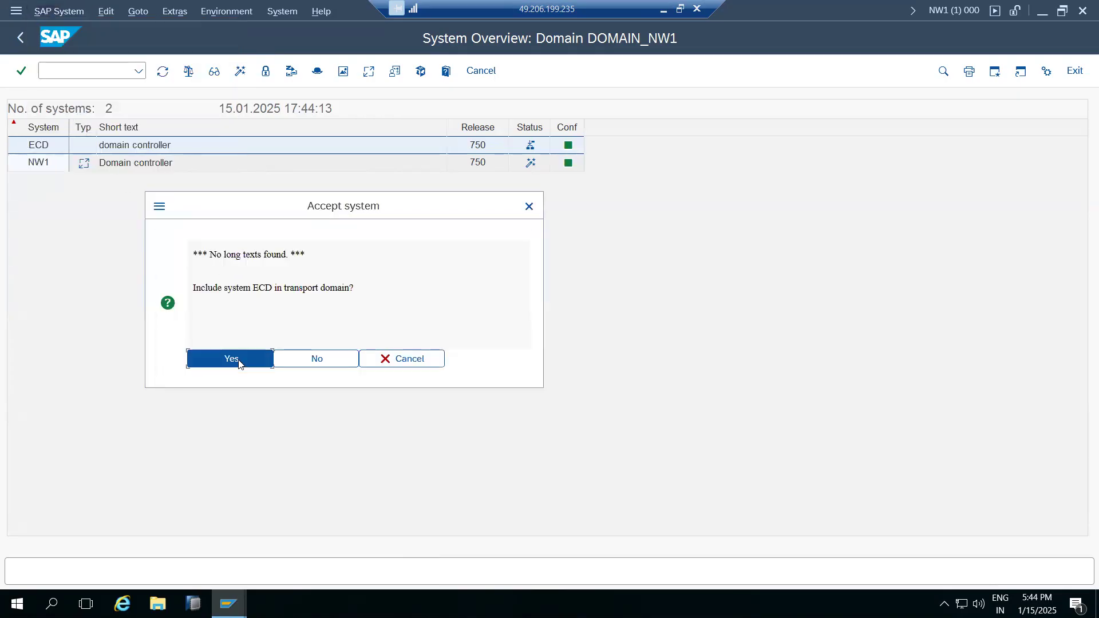
{"action": "left_click", "coordinate": [238, 364]}
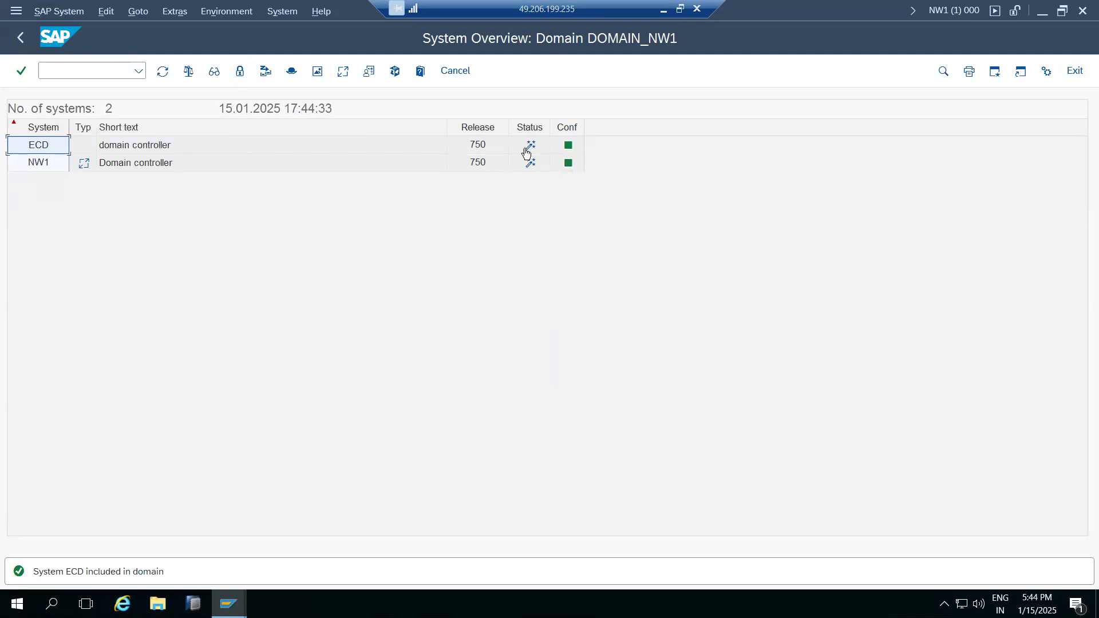
{"action": "left_click", "coordinate": [21, 37]}
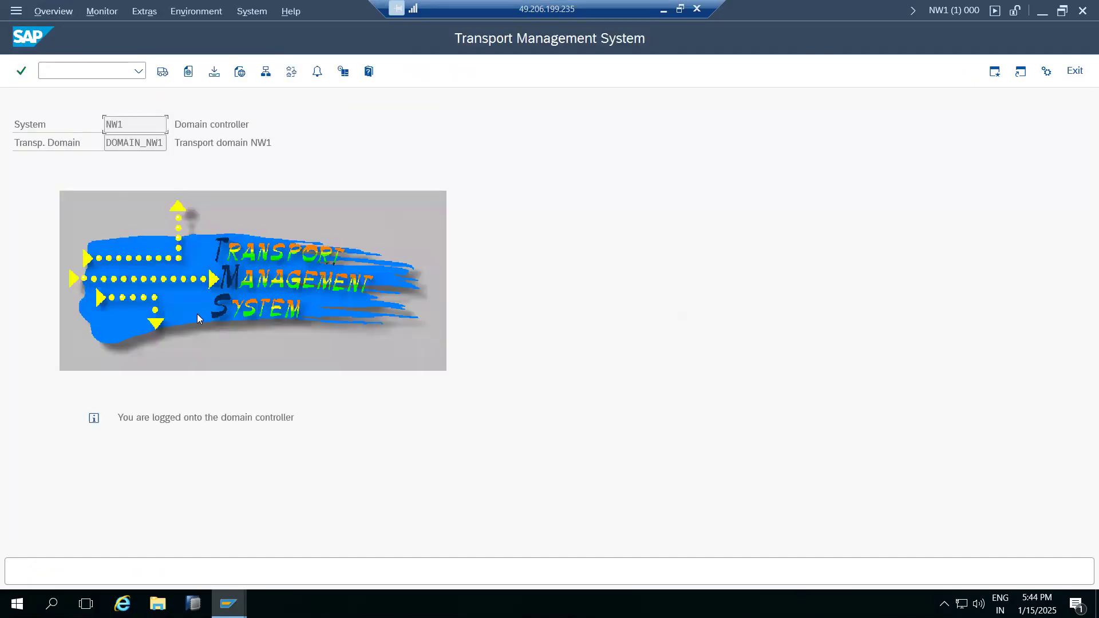
In Paint, write an 'ECD' label over the QAS box, then return to the SAP session.
{"action": "left_click", "coordinate": [664, 7]}
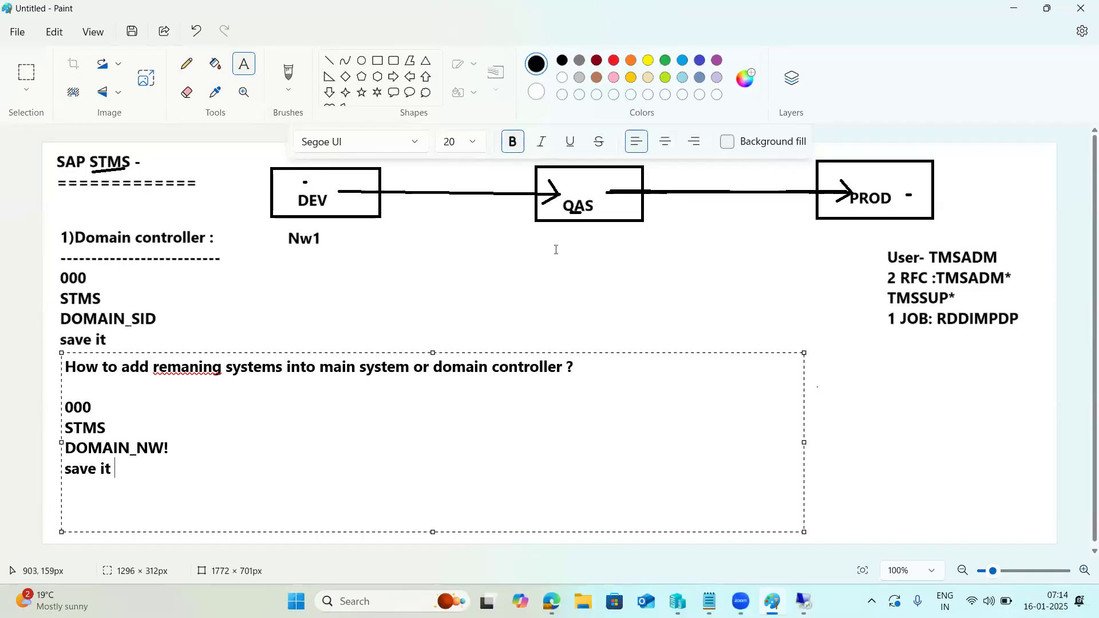
{"action": "left_click", "coordinate": [568, 182]}
{"action": "left_click", "coordinate": [569, 182]}
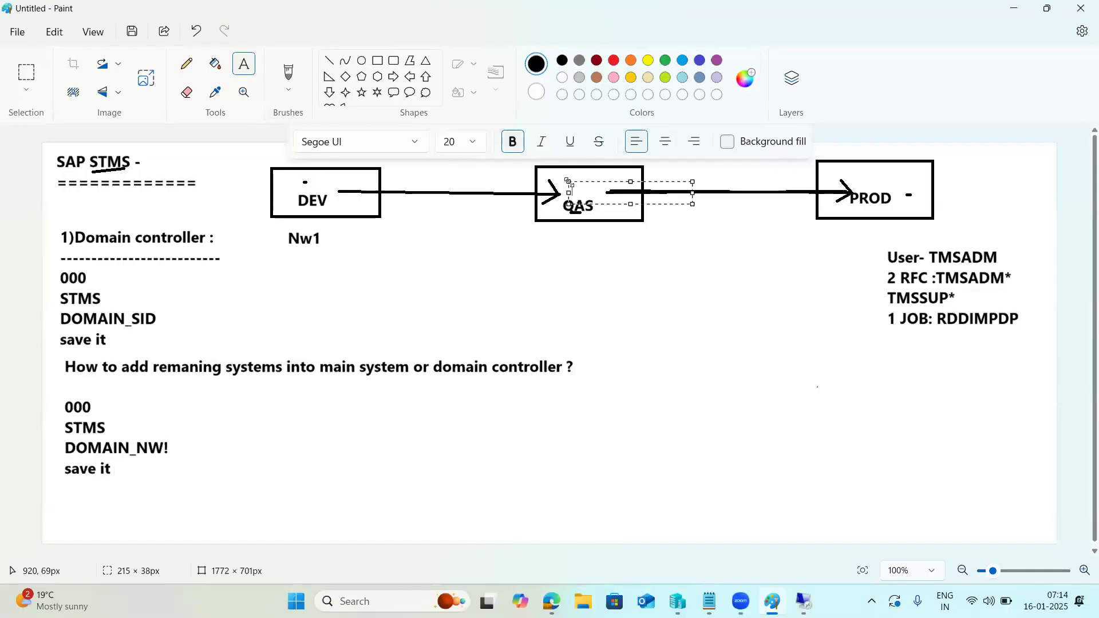
{"action": "type", "text": "ECD"}
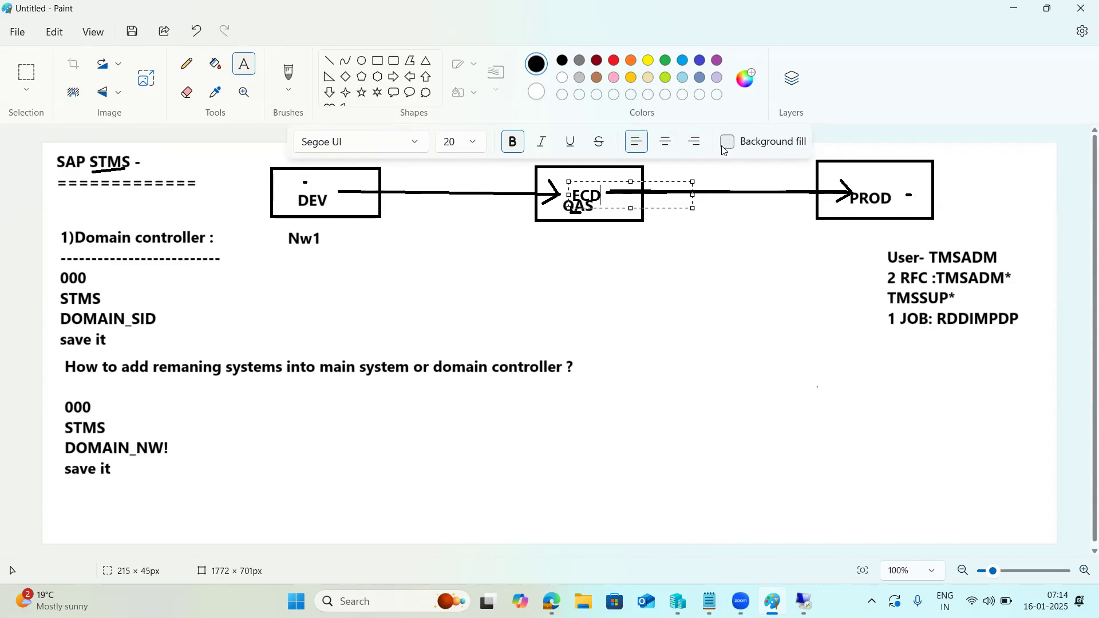
{"action": "left_click", "coordinate": [803, 601]}
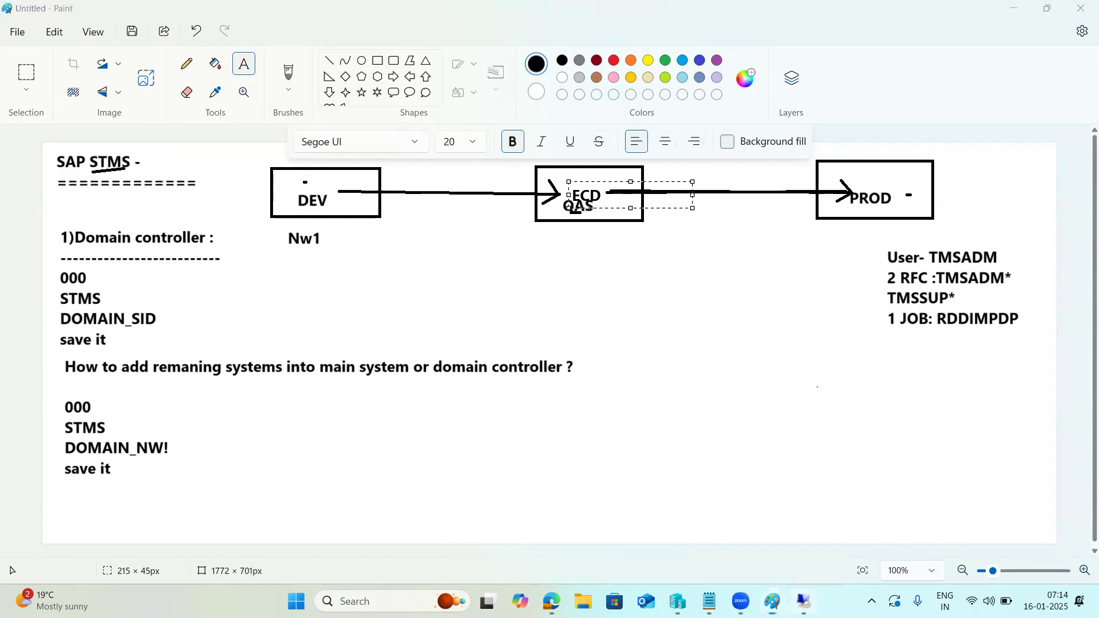
From SAP Logon, open the NH5 ON HANA connection's logon screen.
{"action": "mouse_move", "coordinate": [229, 602]}
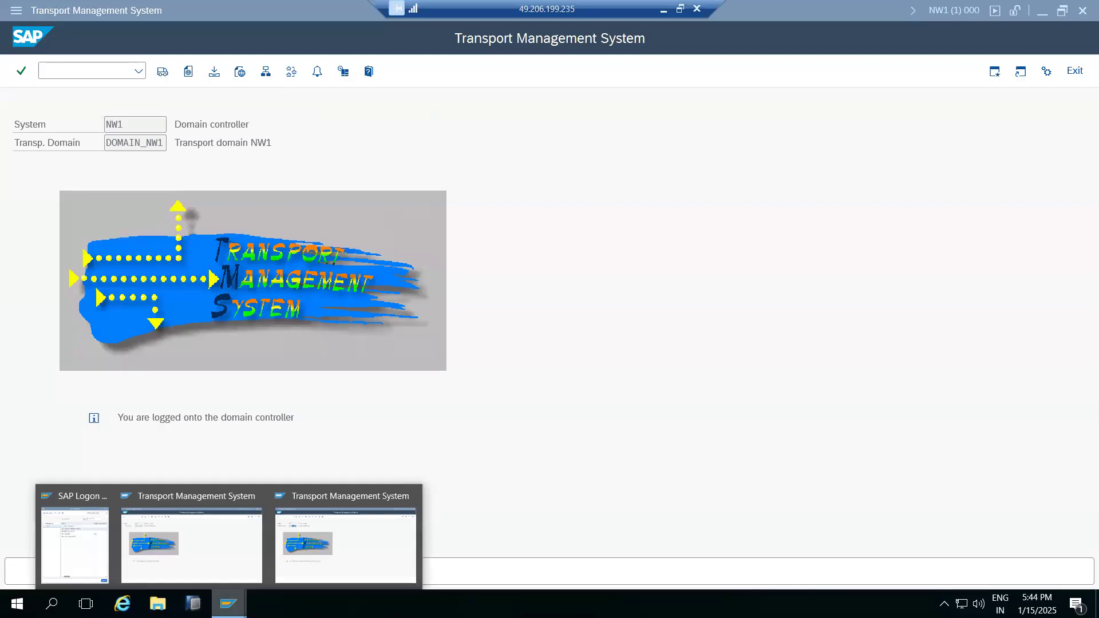
{"action": "left_click", "coordinate": [86, 536]}
{"action": "left_click", "coordinate": [288, 147]}
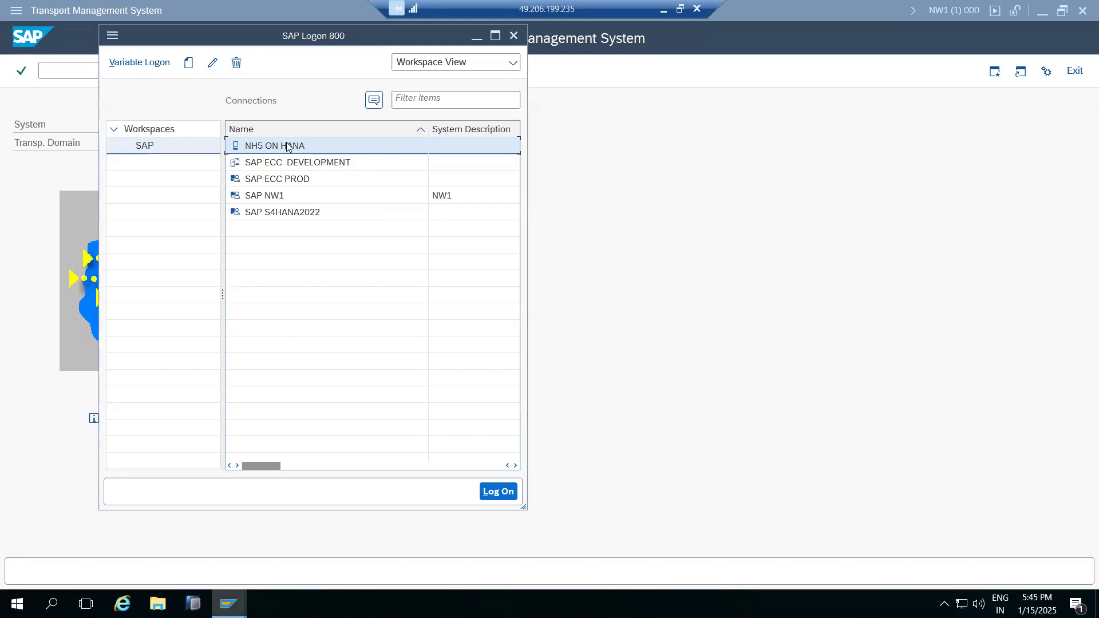
{"action": "double_click", "coordinate": [288, 146]}
Fill in client 000 and user DDIC on the logon screen.
{"action": "key", "text": "shift+Tab"}
{"action": "type", "text": "000"}
{"action": "key", "text": "Tab"}
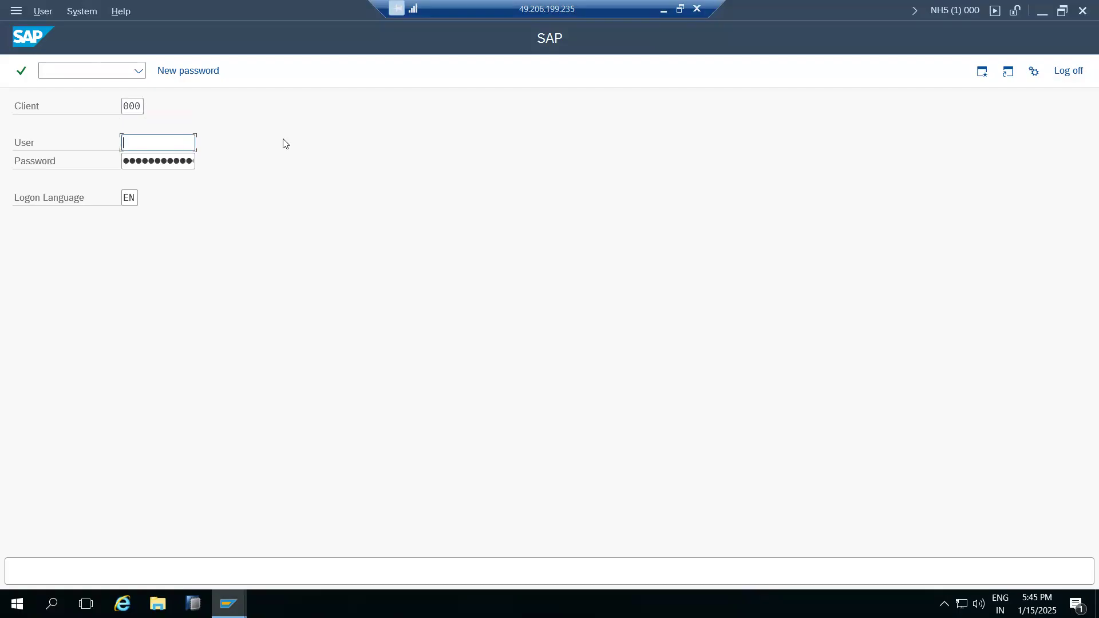
{"action": "type", "text": "ddic"}
{"action": "key", "text": "Tab"}
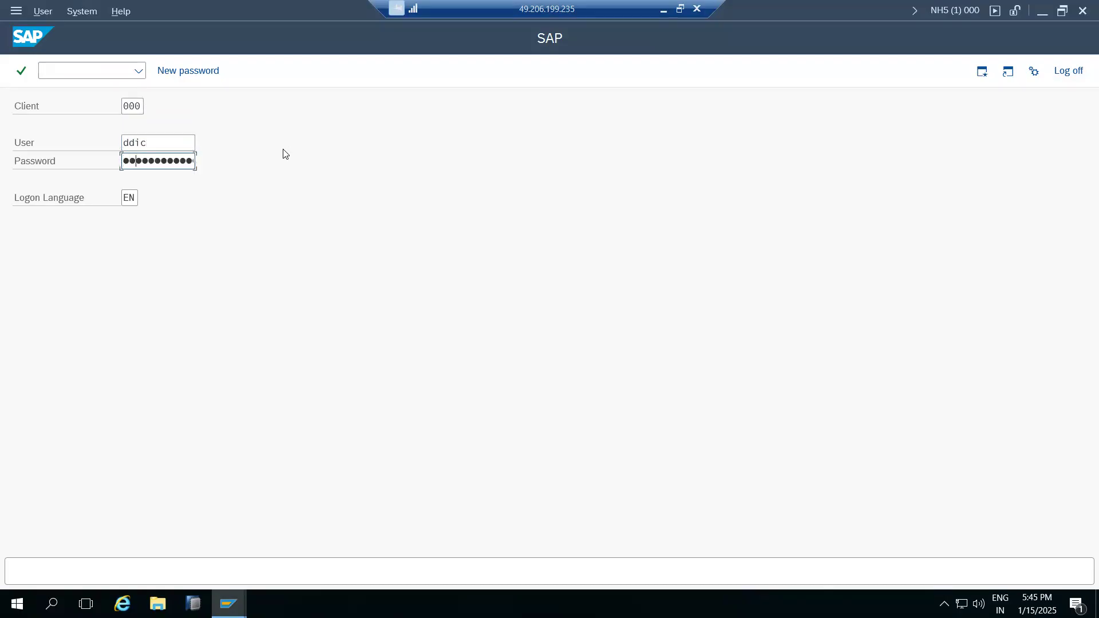
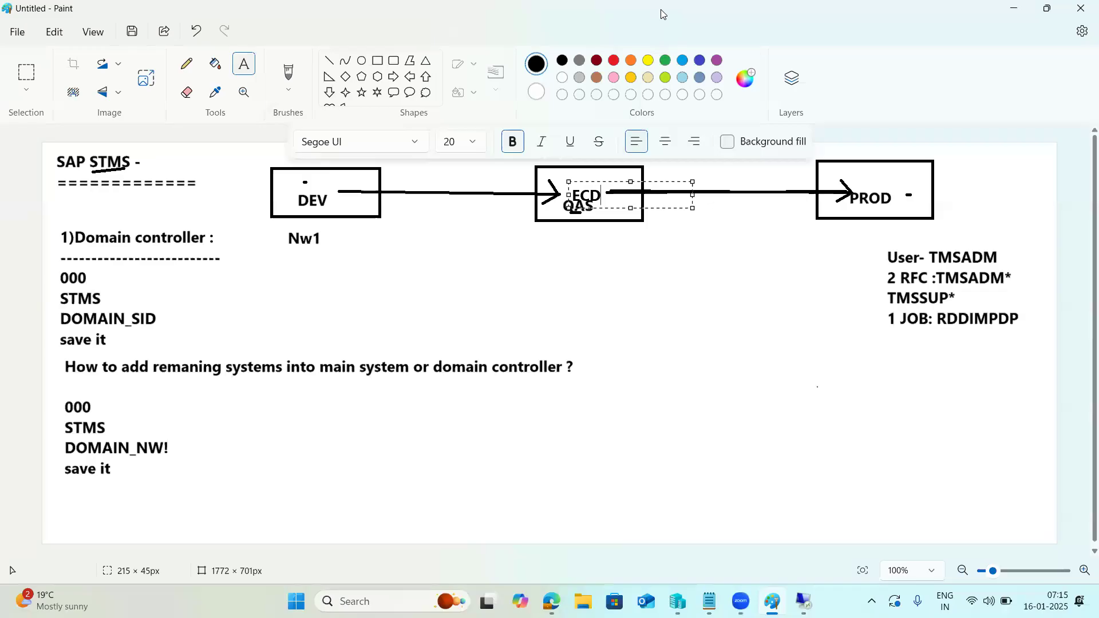
Log on to SAP client 000 as DDIC and dismiss the copyright and failed-logon notices.
{"action": "key", "text": "alt+Tab"}
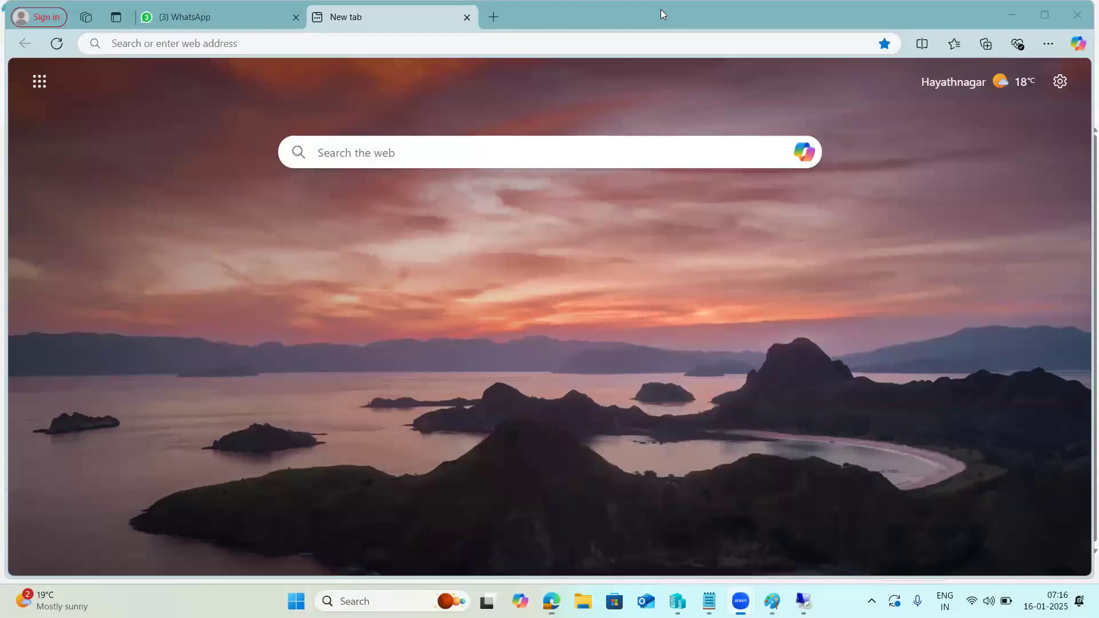
{"action": "left_click", "coordinate": [800, 600]}
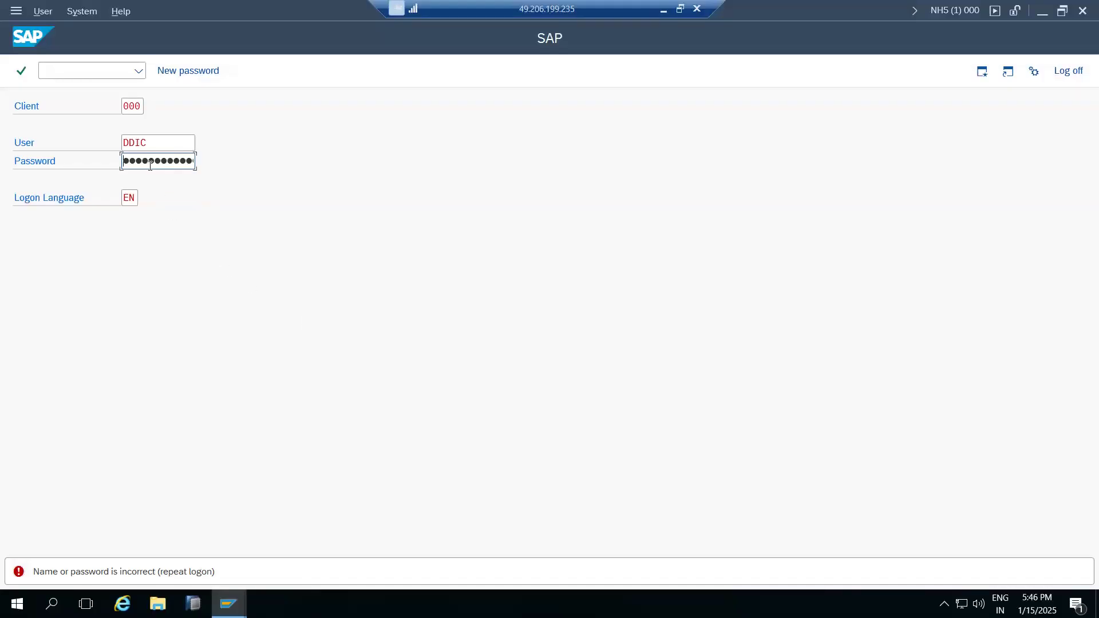
{"action": "key", "text": "Return"}
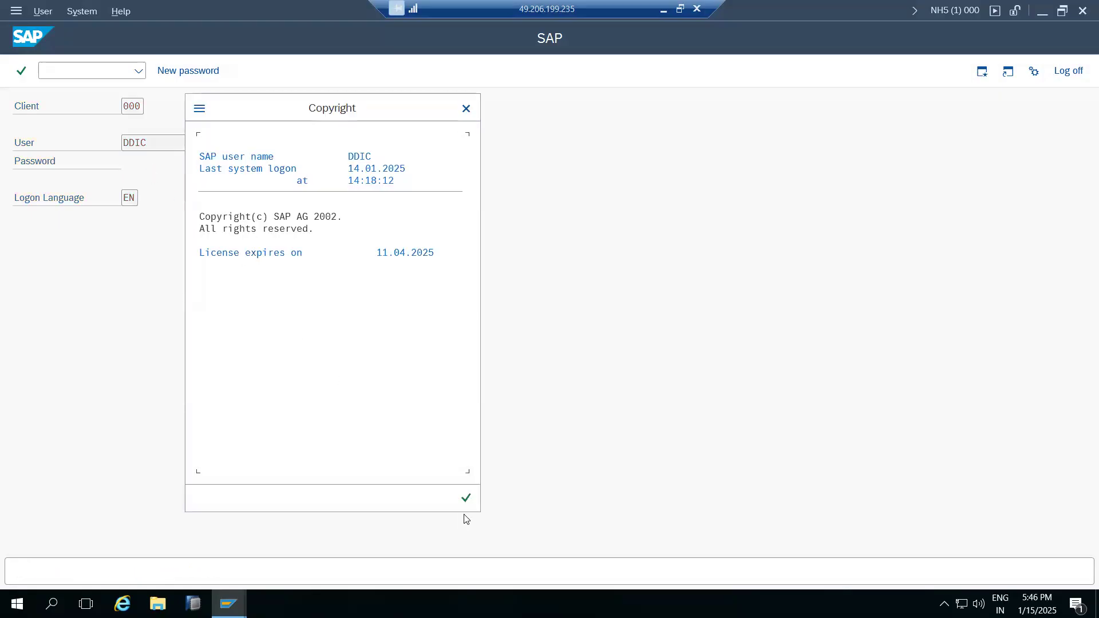
{"action": "left_click", "coordinate": [466, 498]}
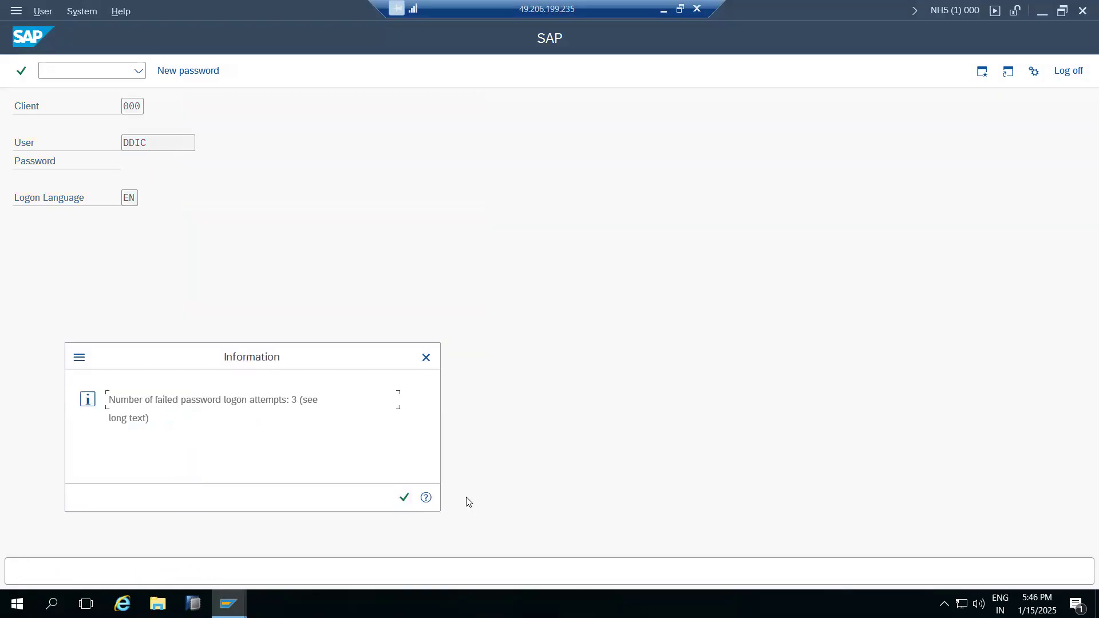
{"action": "left_click", "coordinate": [404, 497]}
Open user maintenance (SU01) and enter user ID basis.
{"action": "type", "text": "su01"}
{"action": "key", "text": "Return"}
{"action": "type", "text": "basis"}
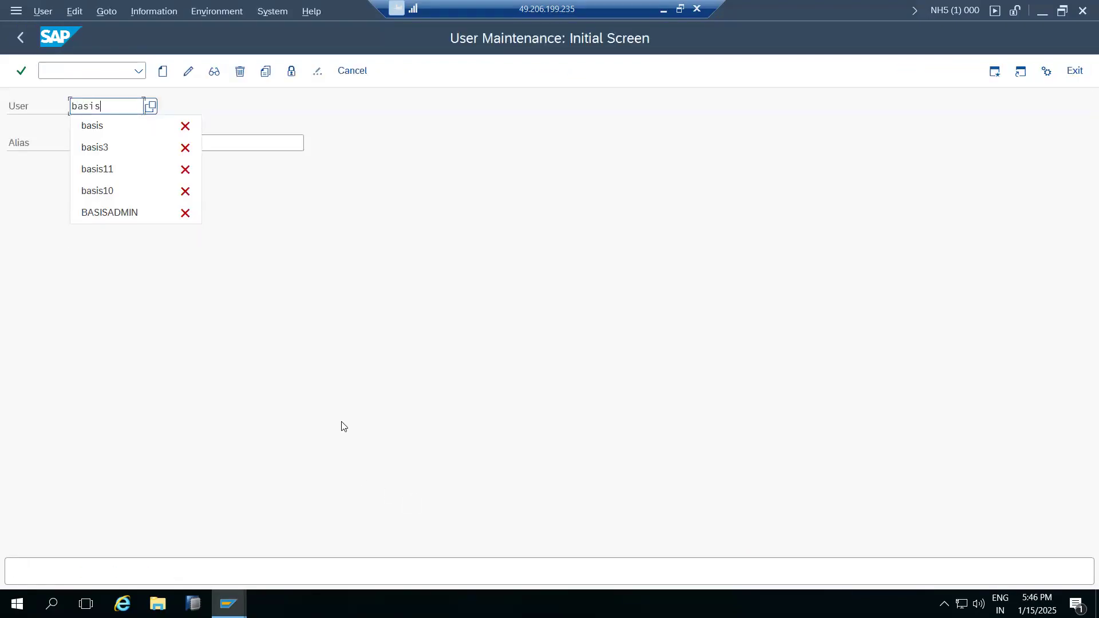
Create user BASIS as a copy of DDIC and set its user type to Service.
{"action": "left_click", "coordinate": [266, 71]}
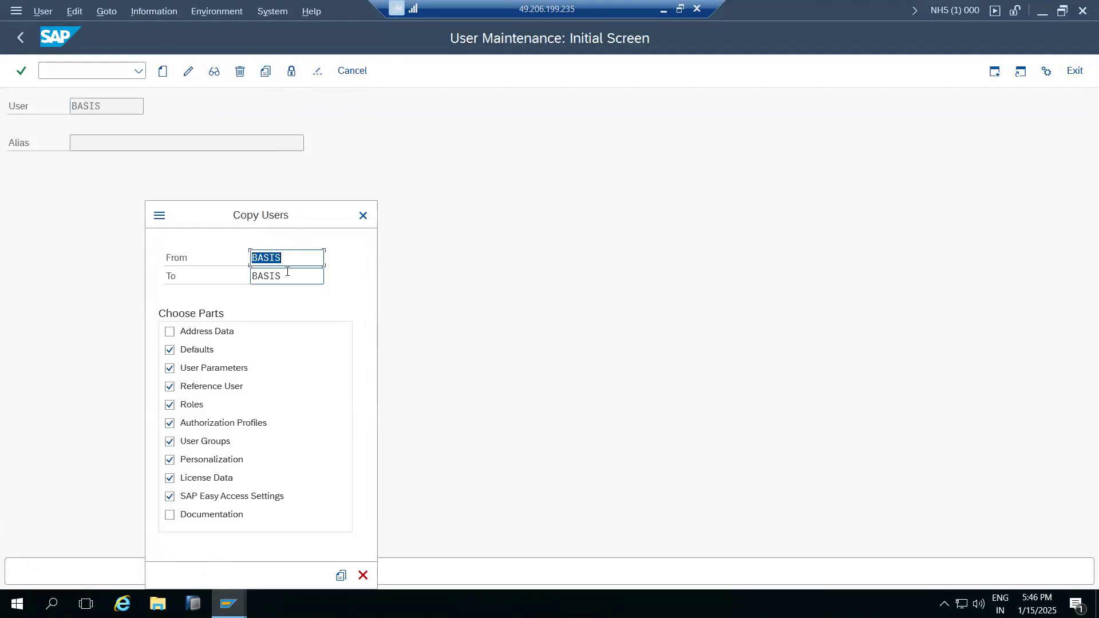
{"action": "type", "text": "ddic"}
{"action": "left_click", "coordinate": [341, 576]}
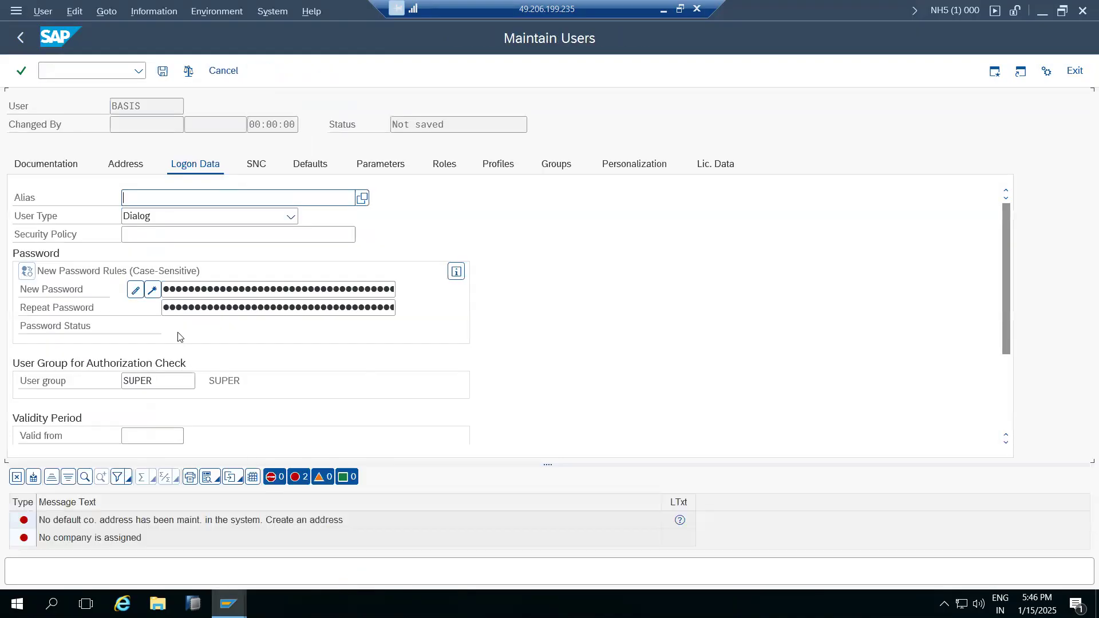
{"action": "left_click", "coordinate": [141, 216]}
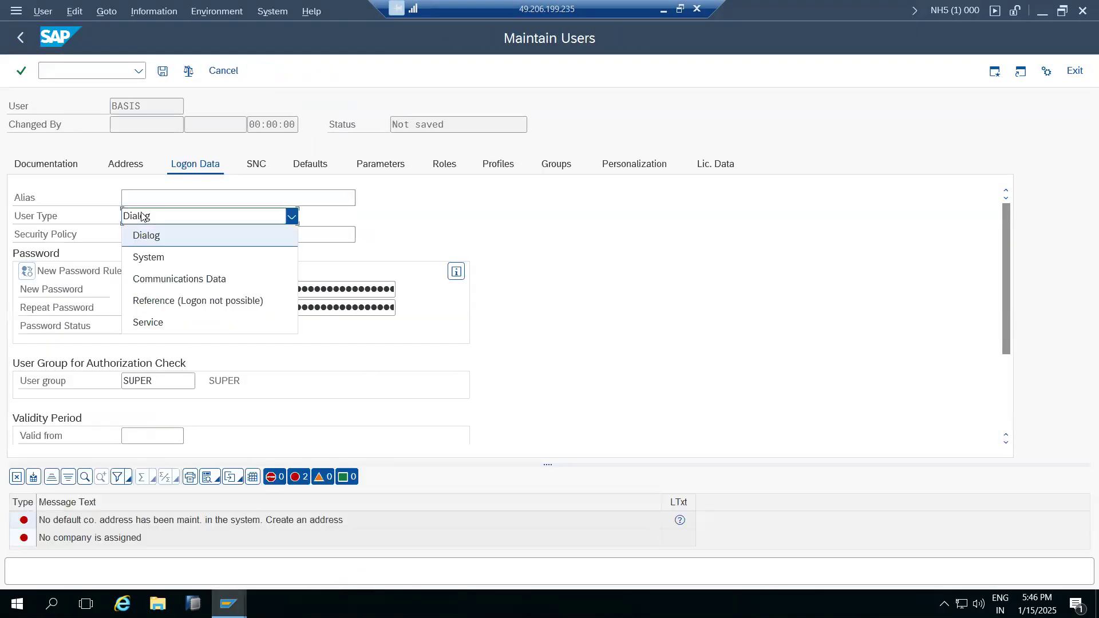
{"action": "left_click", "coordinate": [147, 322]}
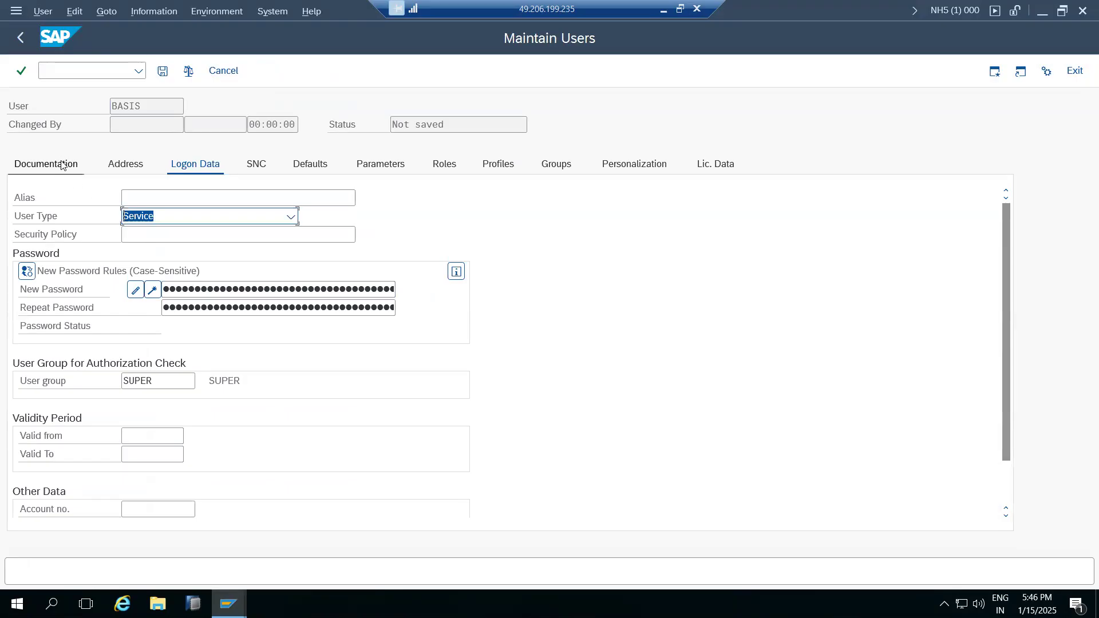
{"action": "left_click", "coordinate": [117, 166]}
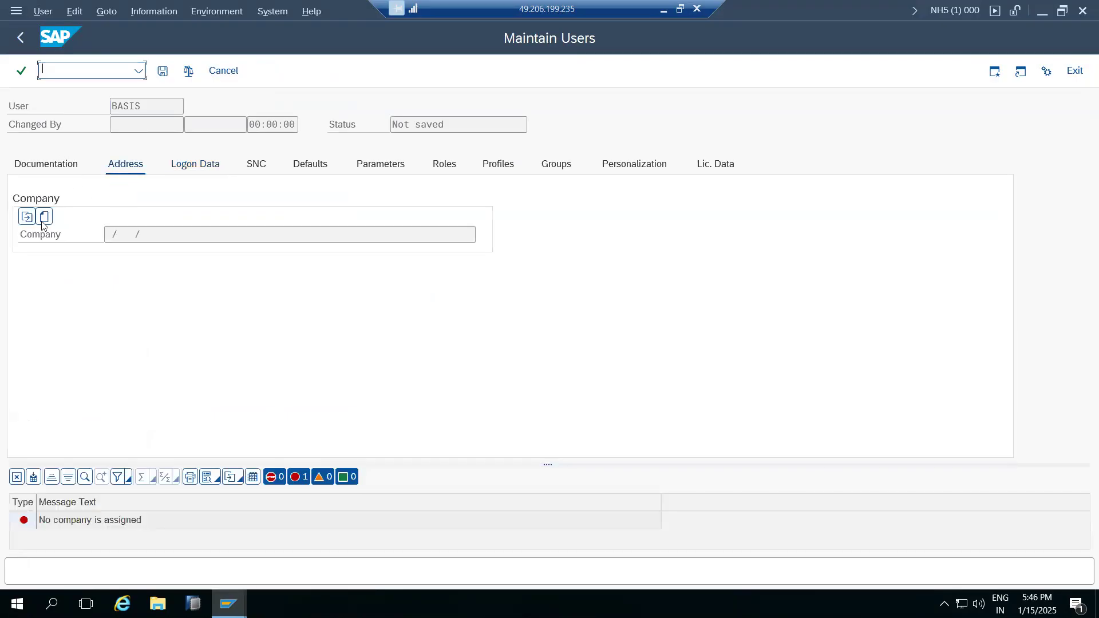
Assign BASIS a new company address named SAP with country India (IN).
{"action": "left_click", "coordinate": [42, 220]}
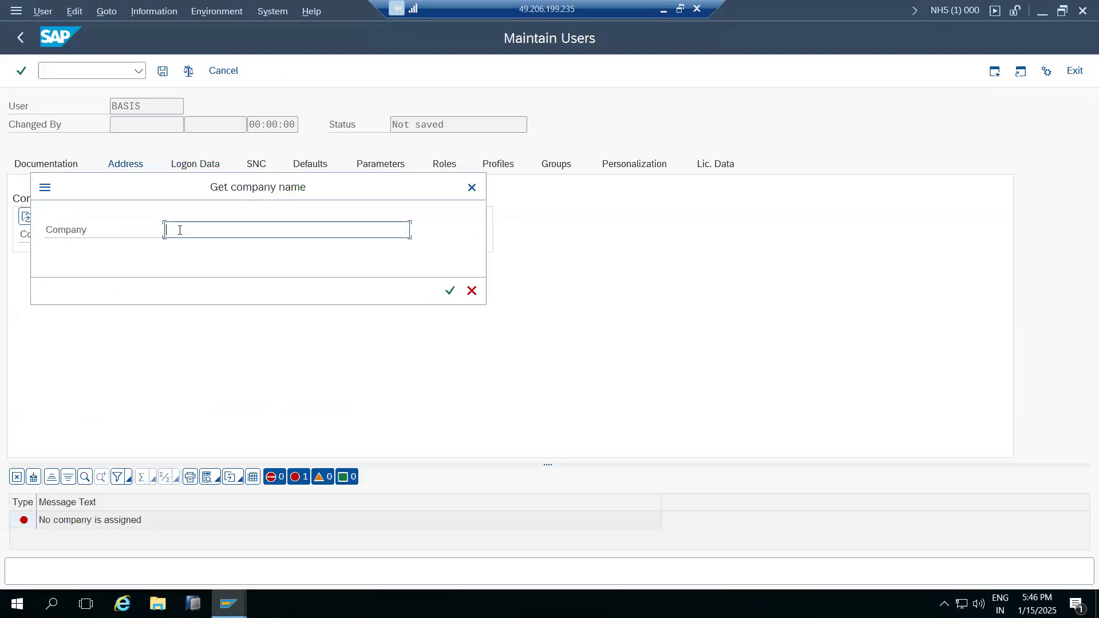
{"action": "type", "text": "SAP"}
{"action": "left_click", "coordinate": [449, 290]}
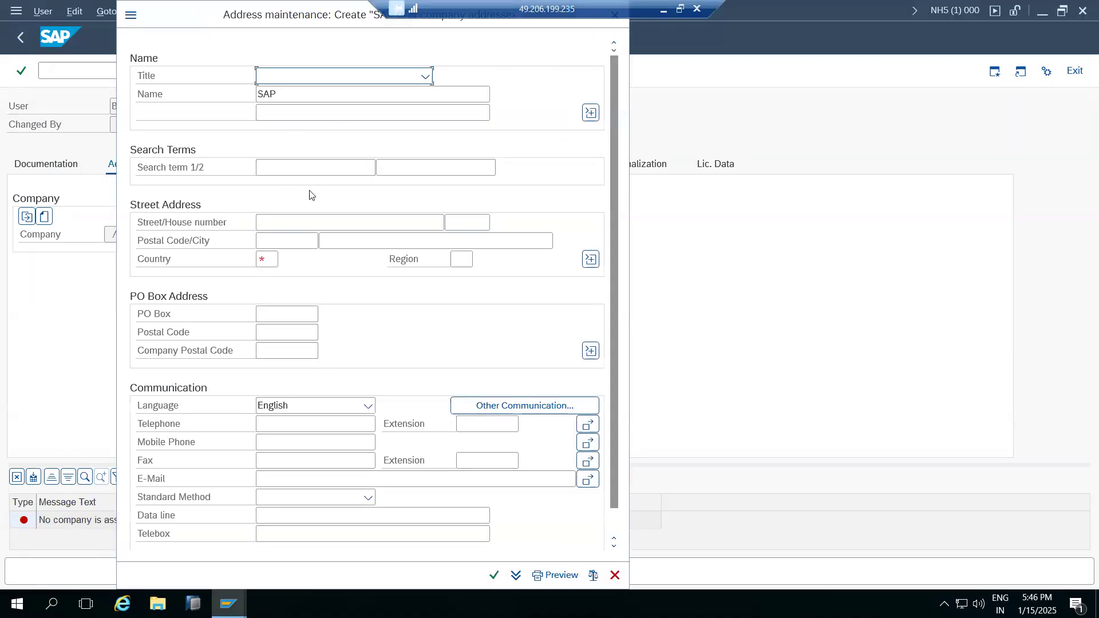
{"action": "left_click", "coordinate": [270, 259]}
{"action": "type", "text": "IN"}
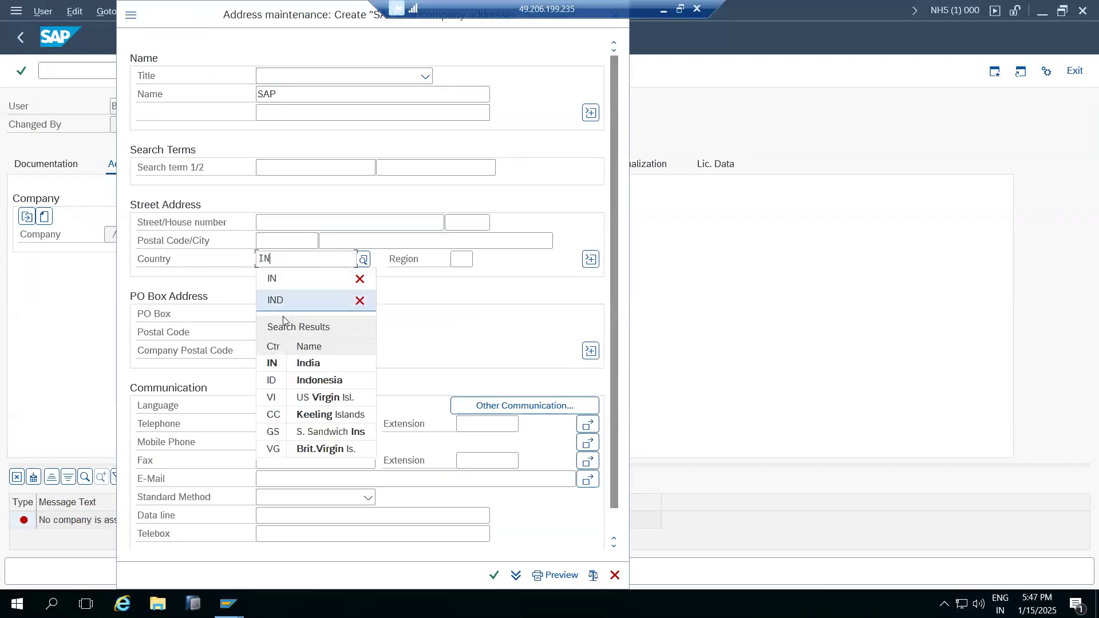
{"action": "left_click", "coordinate": [302, 366]}
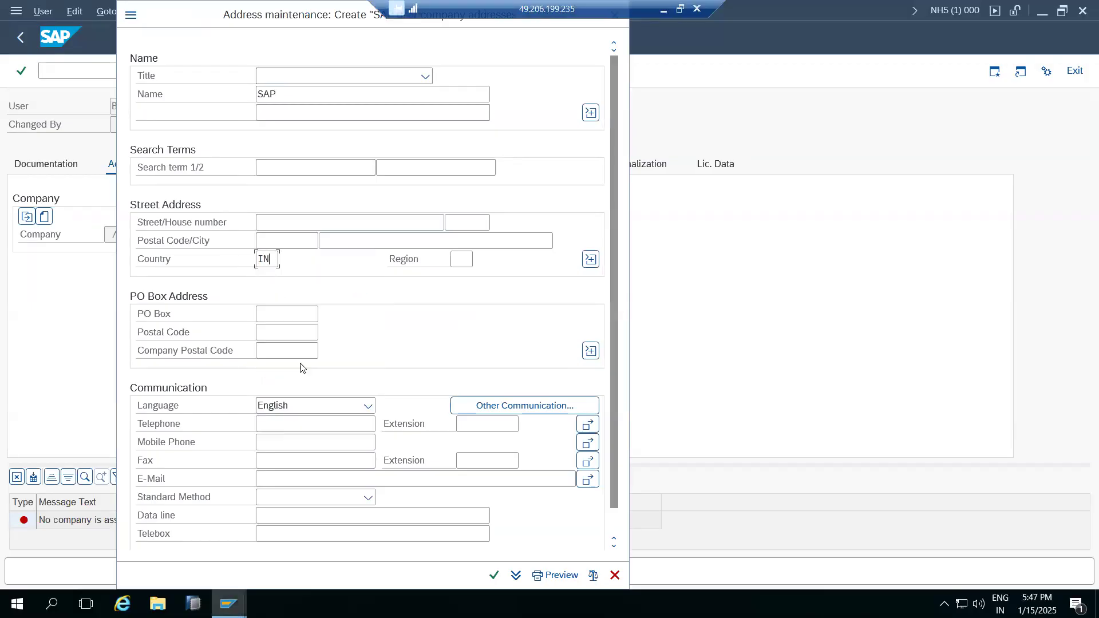
{"action": "left_click", "coordinate": [494, 575]}
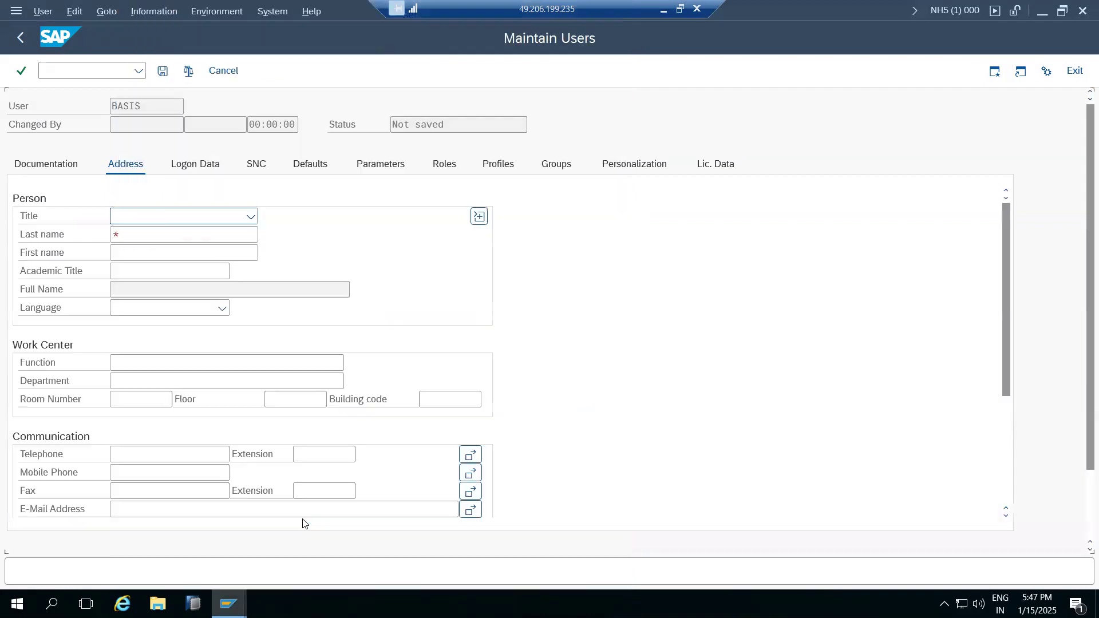
Set BASIS's last name to SAP, set its password, save the user, and return to Easy Access.
{"action": "left_click", "coordinate": [146, 237]}
{"action": "type", "text": "SAP"}
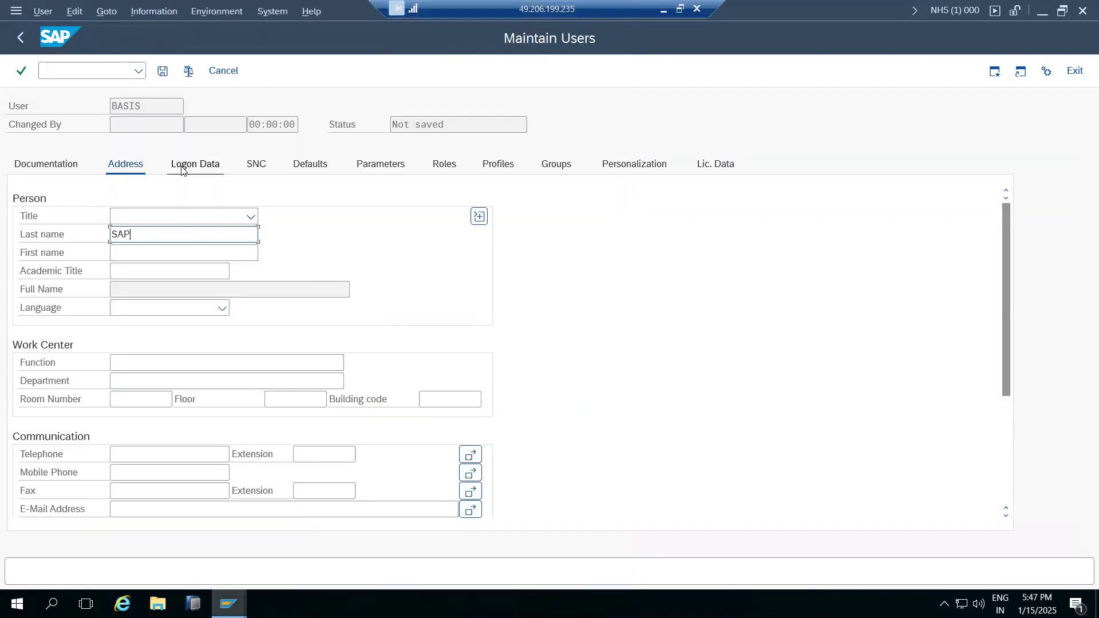
{"action": "left_click", "coordinate": [196, 166]}
{"action": "left_click", "coordinate": [214, 288]}
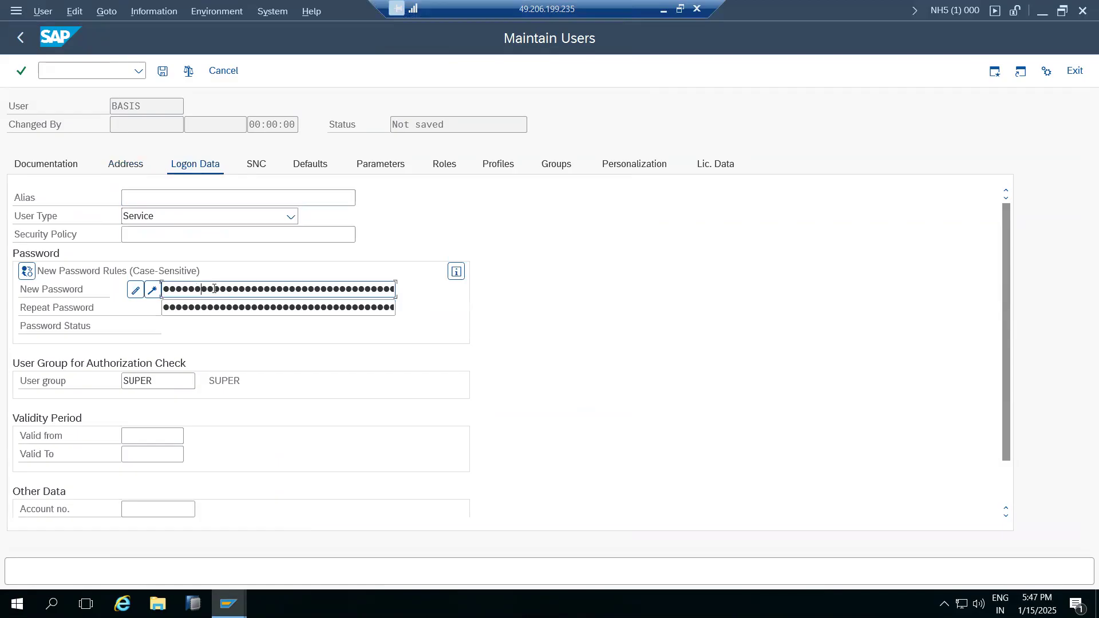
{"action": "key", "text": "Tab"}
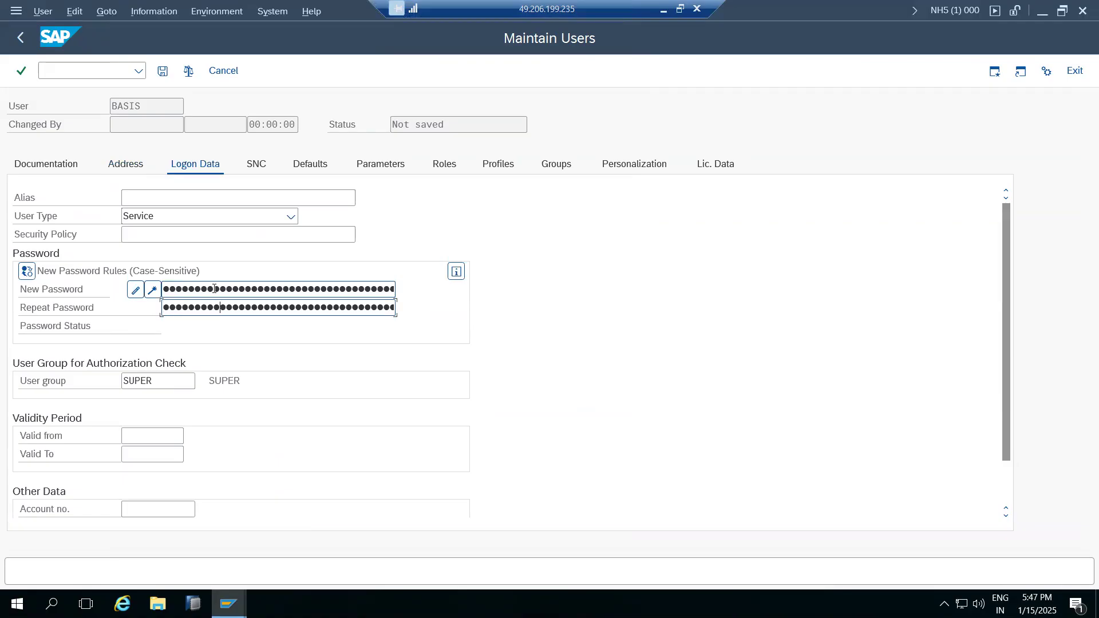
{"action": "left_click", "coordinate": [164, 71]}
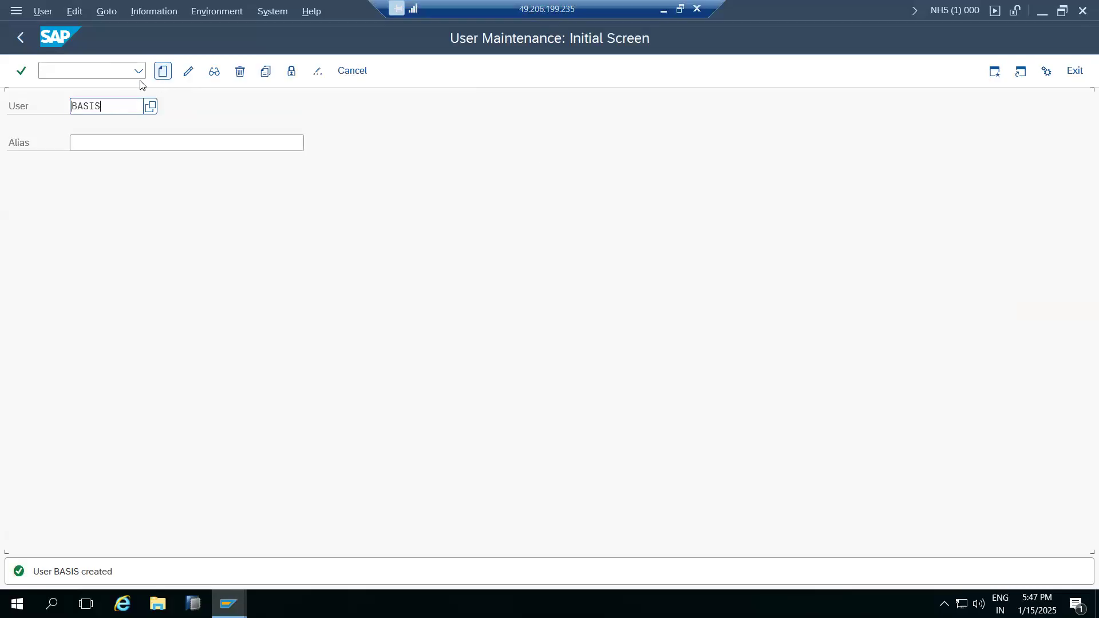
{"action": "left_click", "coordinate": [21, 38]}
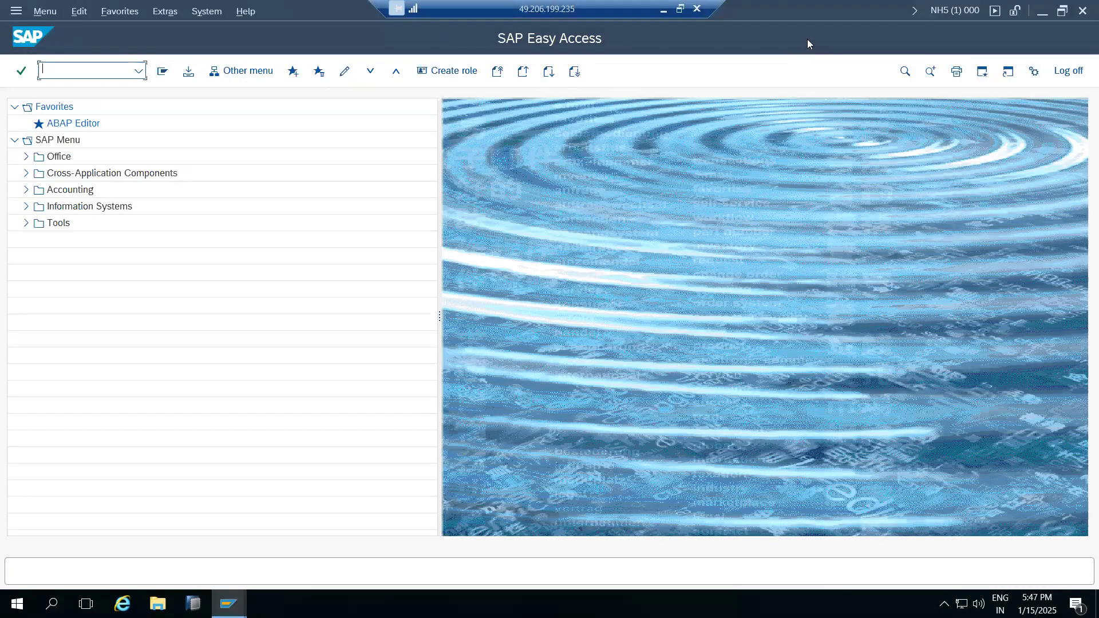
In the Paint landscape notes, commit the ECD label text box on the QAS box.
{"action": "left_click", "coordinate": [663, 10]}
{"action": "left_click", "coordinate": [772, 601]}
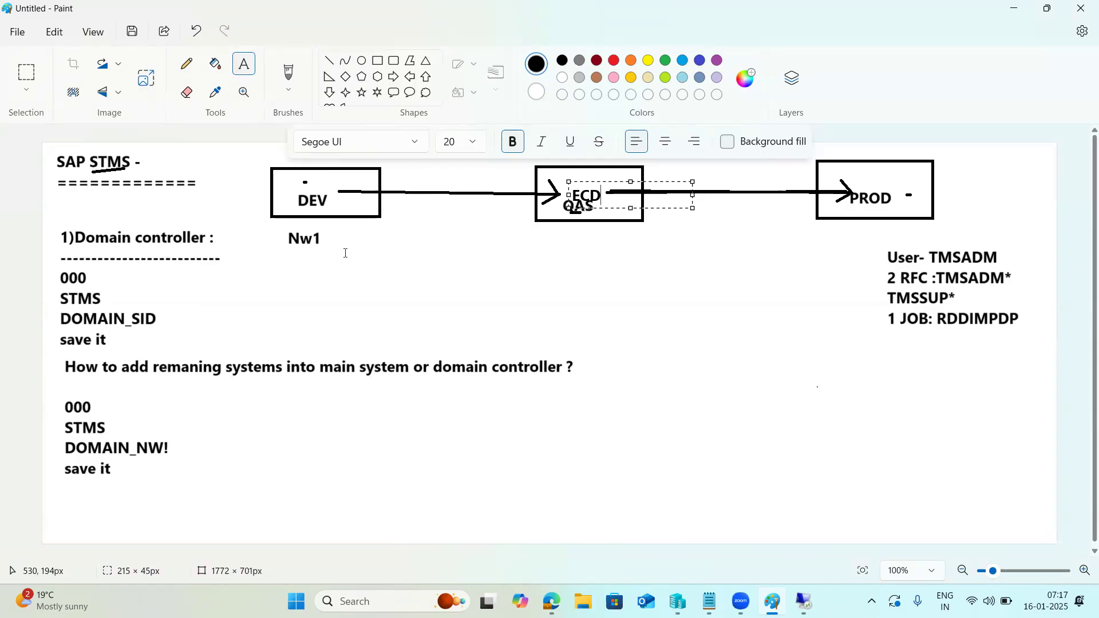
{"action": "left_click", "coordinate": [620, 241]}
In STMS, choose Include System in Domain and clear the target host kps4hana.
{"action": "left_click", "coordinate": [802, 601]}
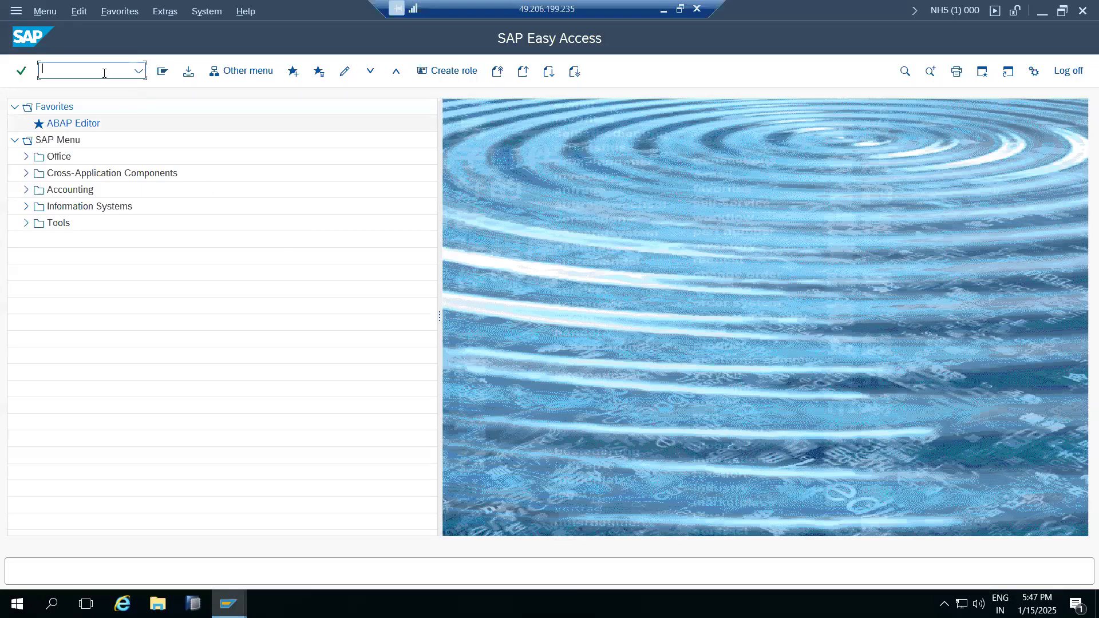
{"action": "type", "text": "ms"}
{"action": "key", "text": "Return"}
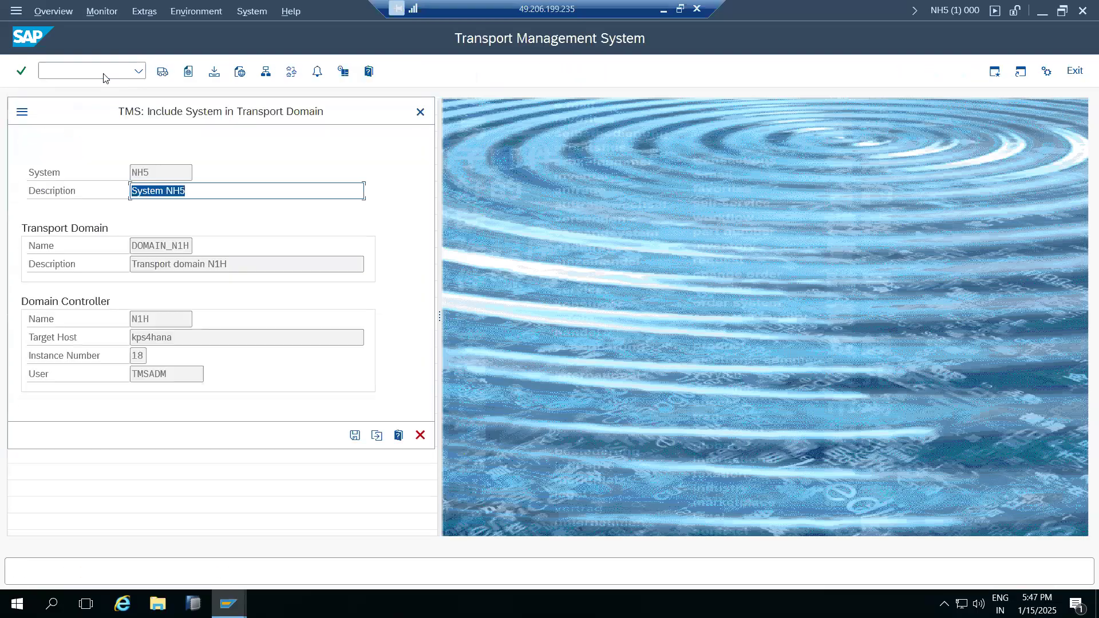
{"action": "left_click", "coordinate": [377, 435]}
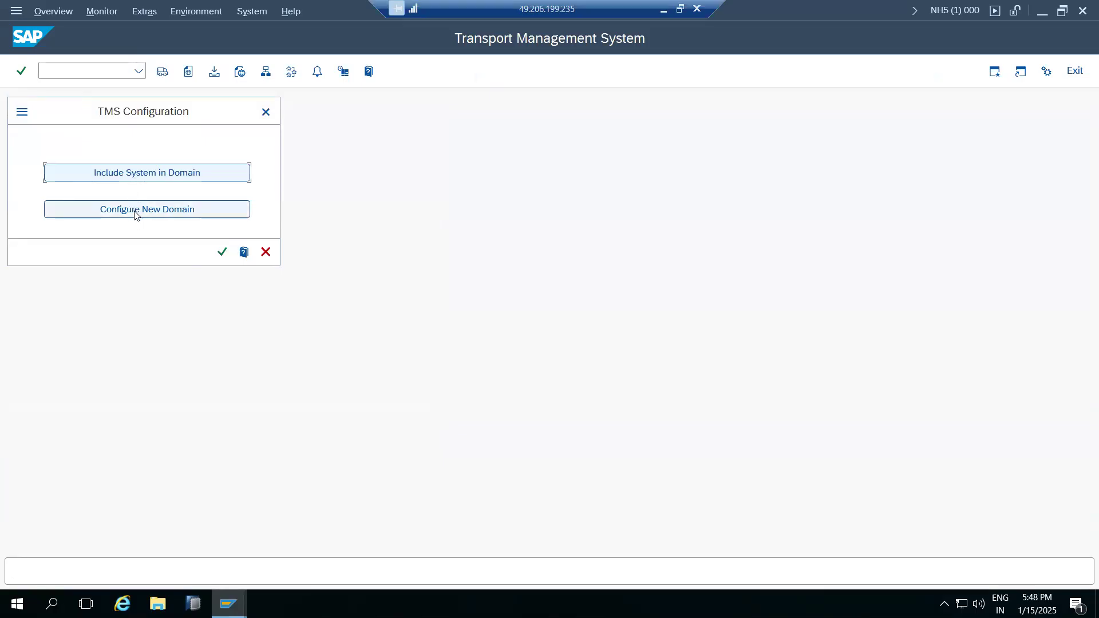
{"action": "left_click", "coordinate": [132, 173]}
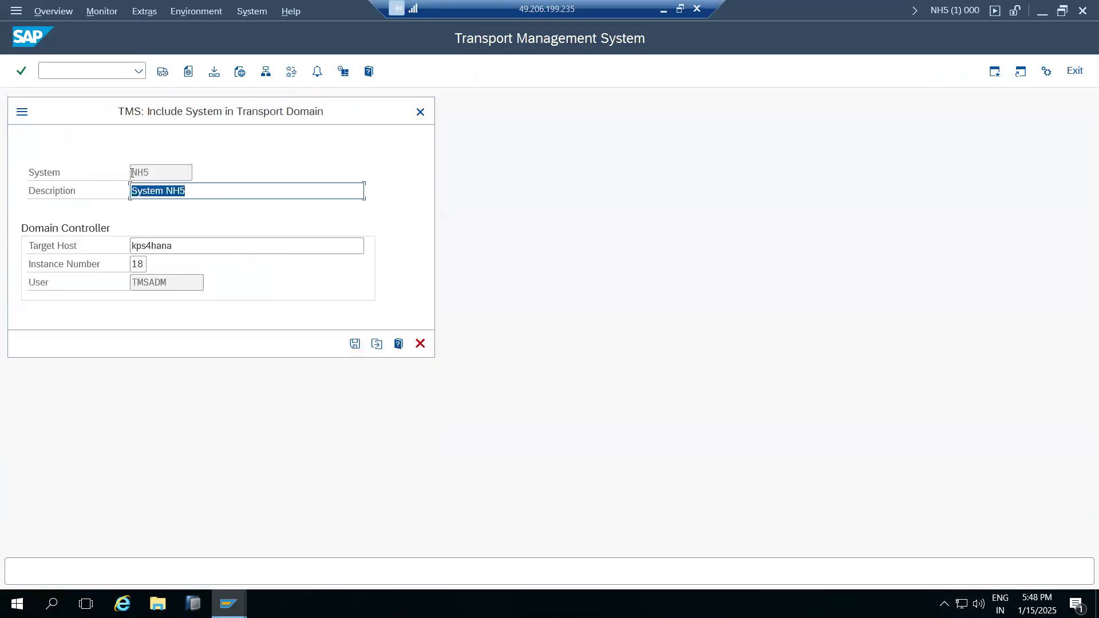
{"action": "left_click", "coordinate": [209, 247]}
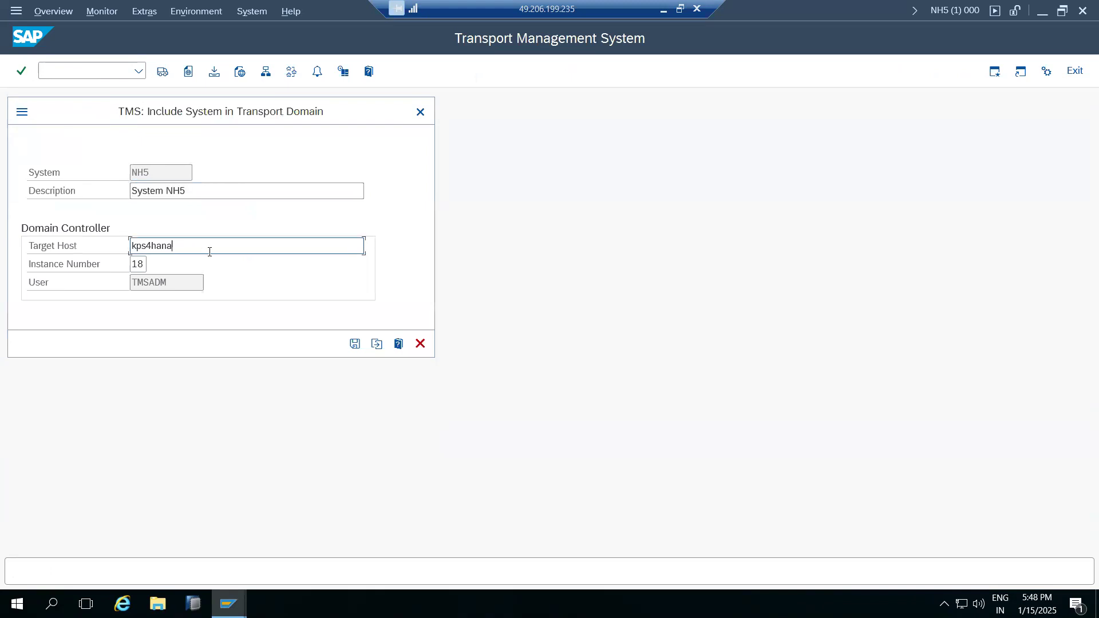
{"action": "key", "text": "BackSpace"}
{"action": "key", "text": "BackSpace"}
{"action": "key", "text": "BackSpace"}
{"action": "key", "text": "BackSpace"}
{"action": "key", "text": "BackSpace"}
{"action": "key", "text": "BackSpace"}
Clear the old instance number 18 in NH5's include-system dialog.
{"action": "left_click", "coordinate": [142, 269]}
{"action": "double_click", "coordinate": [142, 270]}
{"action": "key", "text": "BackSpace"}
Check the SAP NW1 connection entry in SAP Logon, then return to the include-system dialog.
{"action": "mouse_move", "coordinate": [229, 604]}
{"action": "left_click", "coordinate": [39, 538]}
{"action": "left_click", "coordinate": [282, 196]}
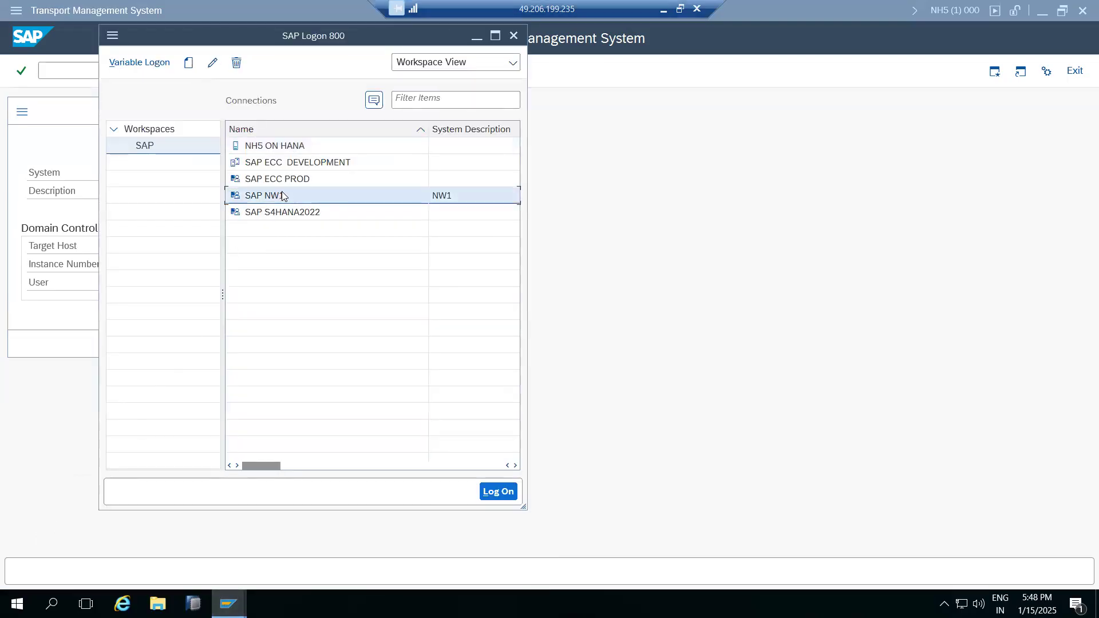
{"action": "left_click", "coordinate": [365, 465]}
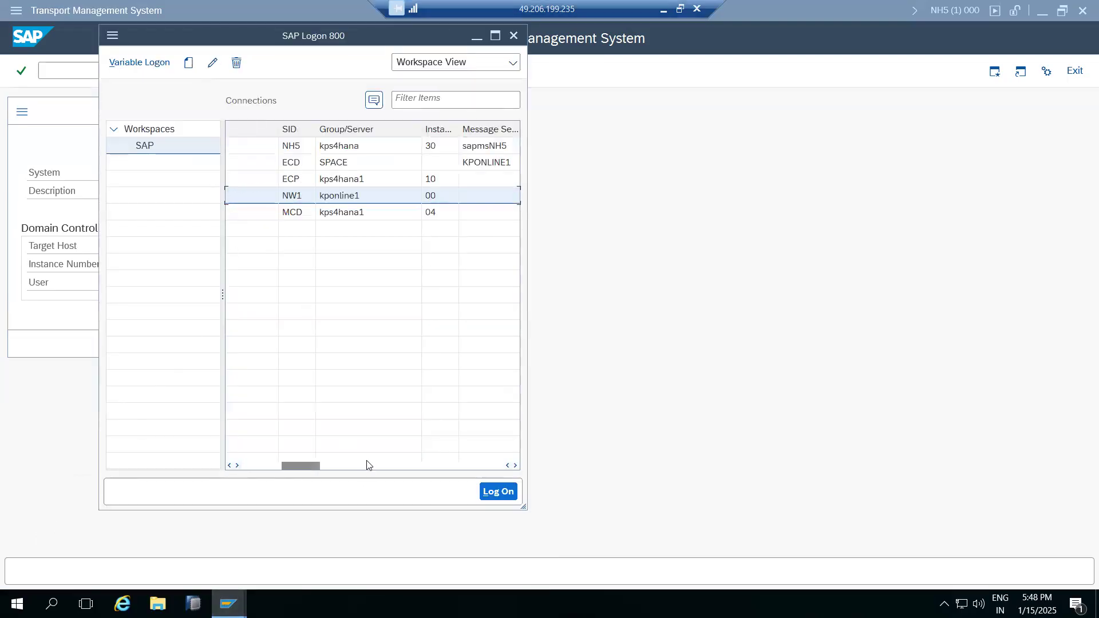
{"action": "left_click", "coordinate": [647, 405]}
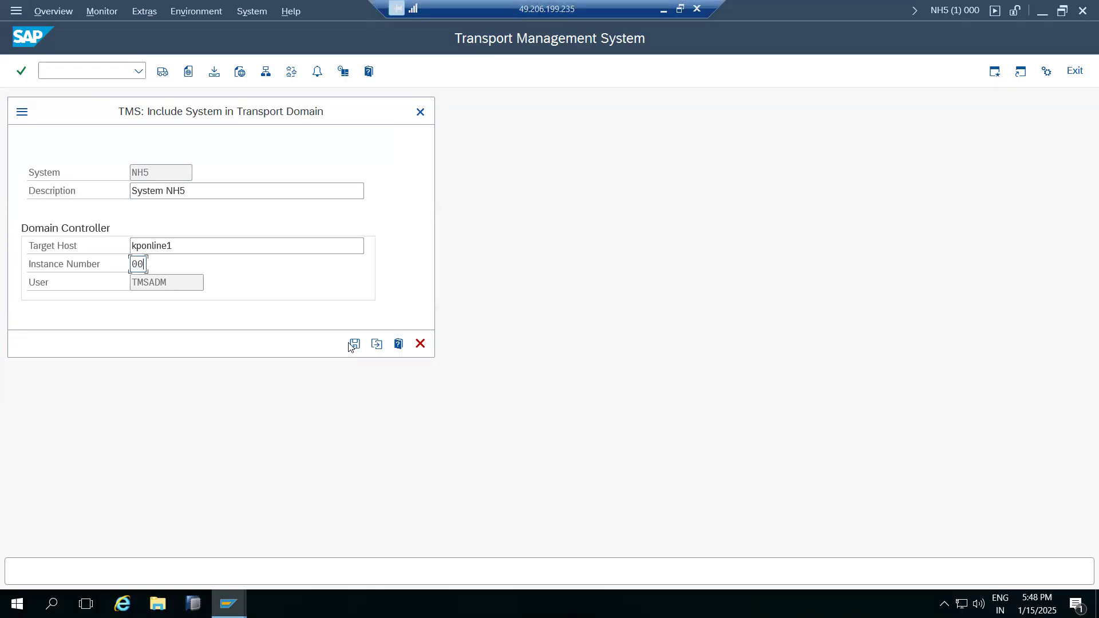
Log into the kps4hana server as root through the saved PuTTY session.
{"action": "right_click", "coordinate": [280, 603]}
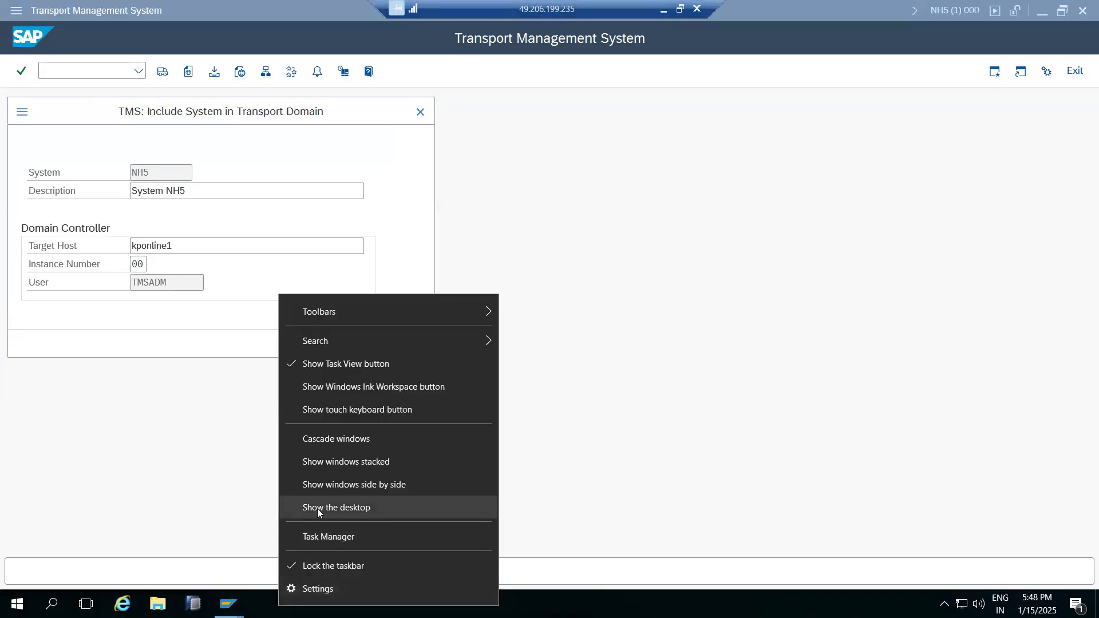
{"action": "left_click", "coordinate": [317, 509]}
{"action": "double_click", "coordinate": [408, 249]}
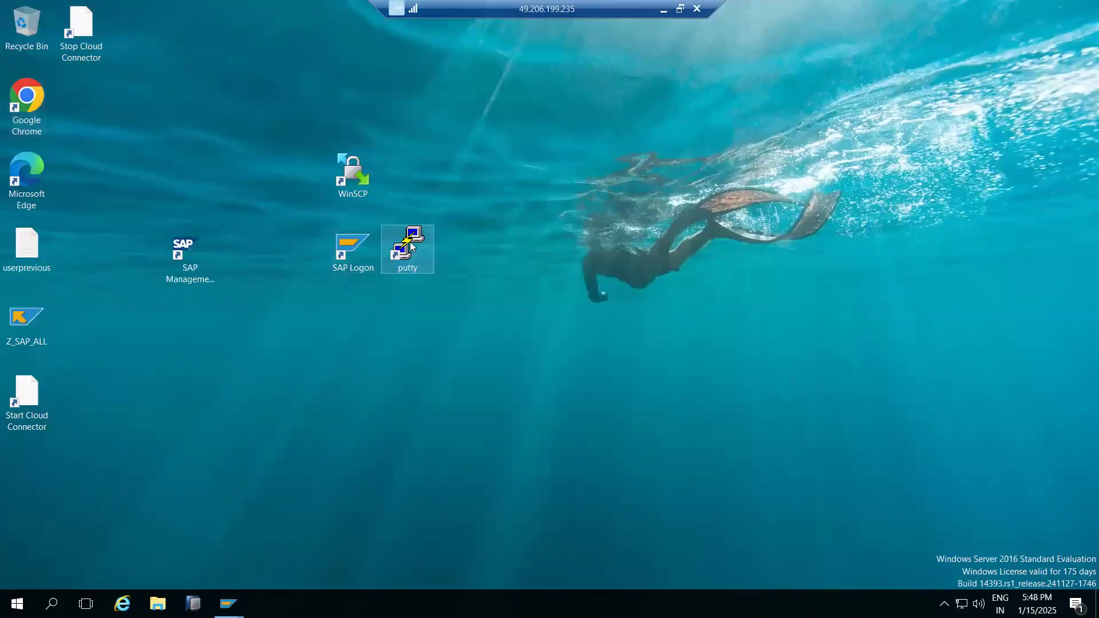
{"action": "double_click", "coordinate": [526, 349]}
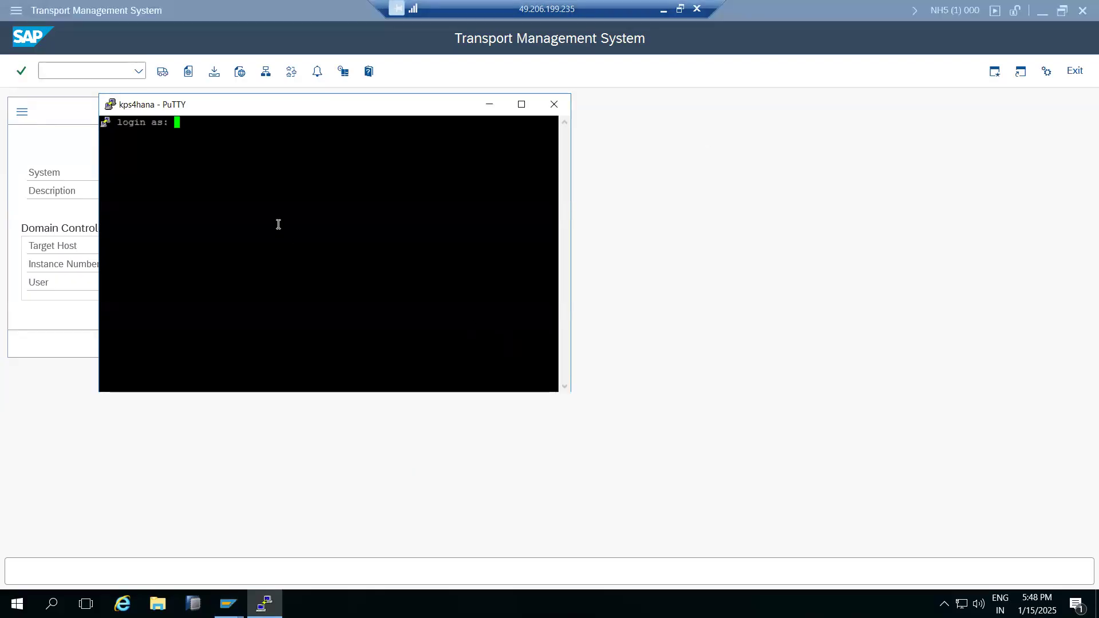
{"action": "type", "text": "root"}
{"action": "key", "text": "Return"}
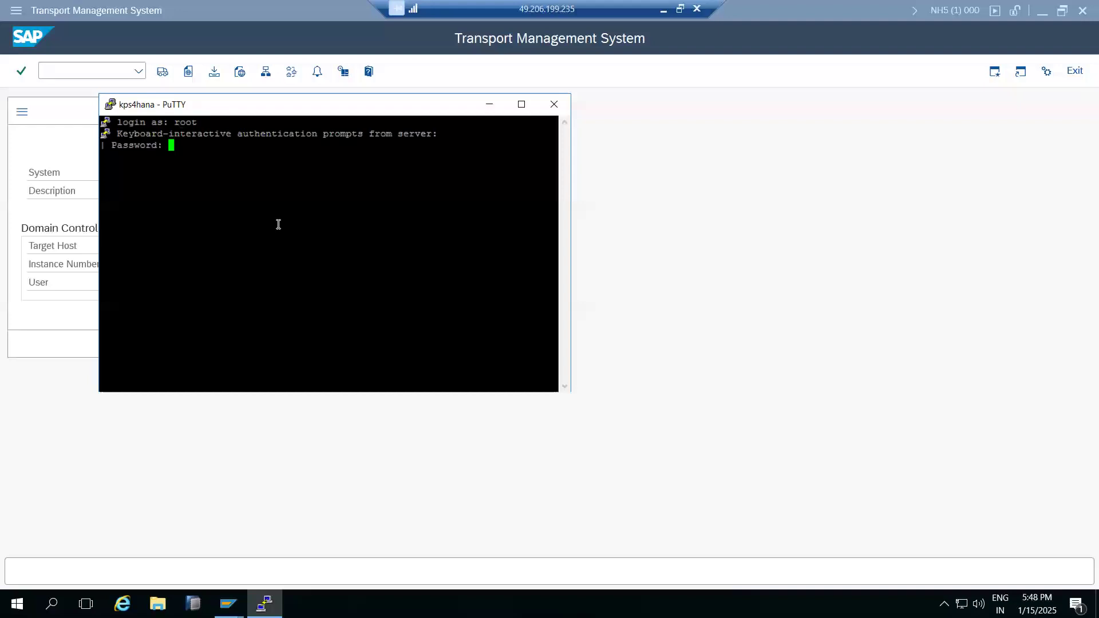
{"action": "key", "text": "Return"}
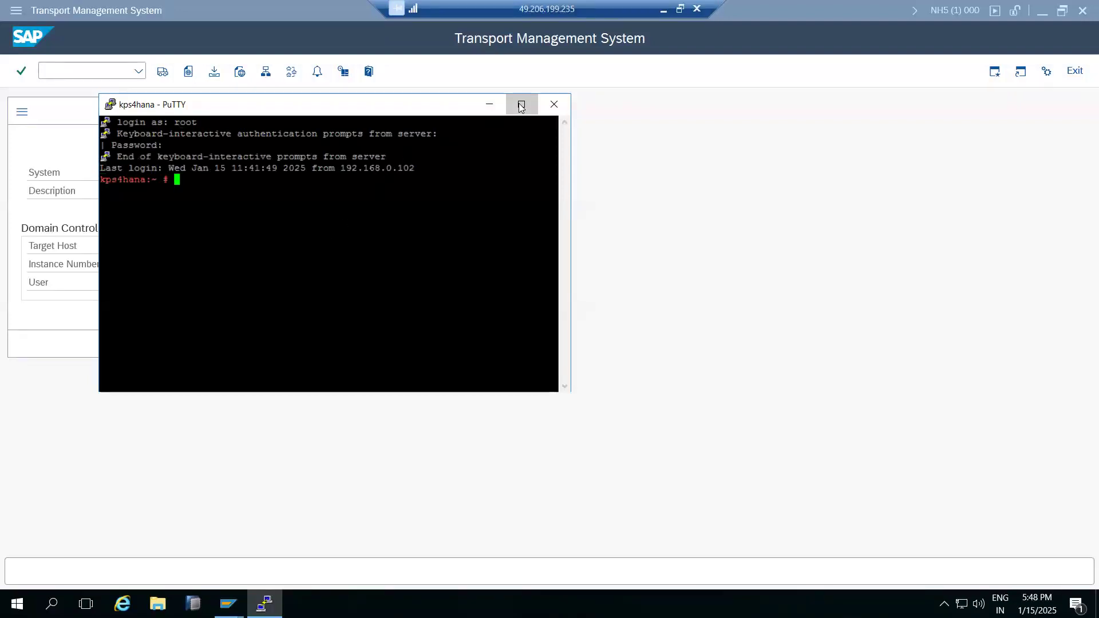
Ping kponline1 to confirm it is reachable, then save the NH5 domain inclusion settings.
{"action": "left_click", "coordinate": [521, 105]}
{"action": "type", "text": "pi"}
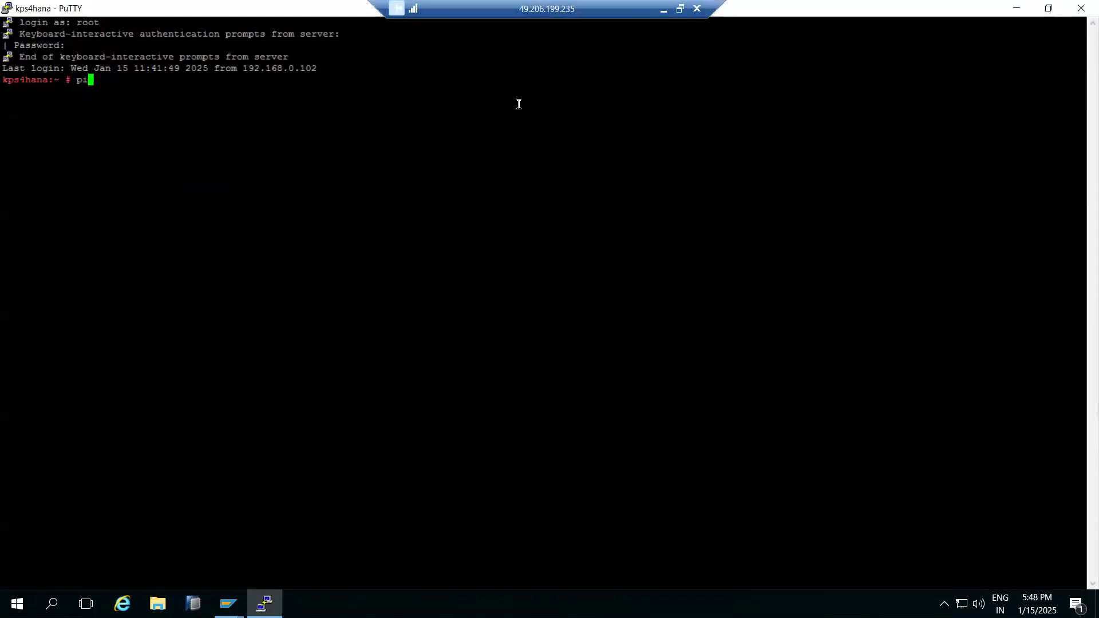
{"action": "type", "text": "ng kponline1"}
{"action": "key", "text": "Return"}
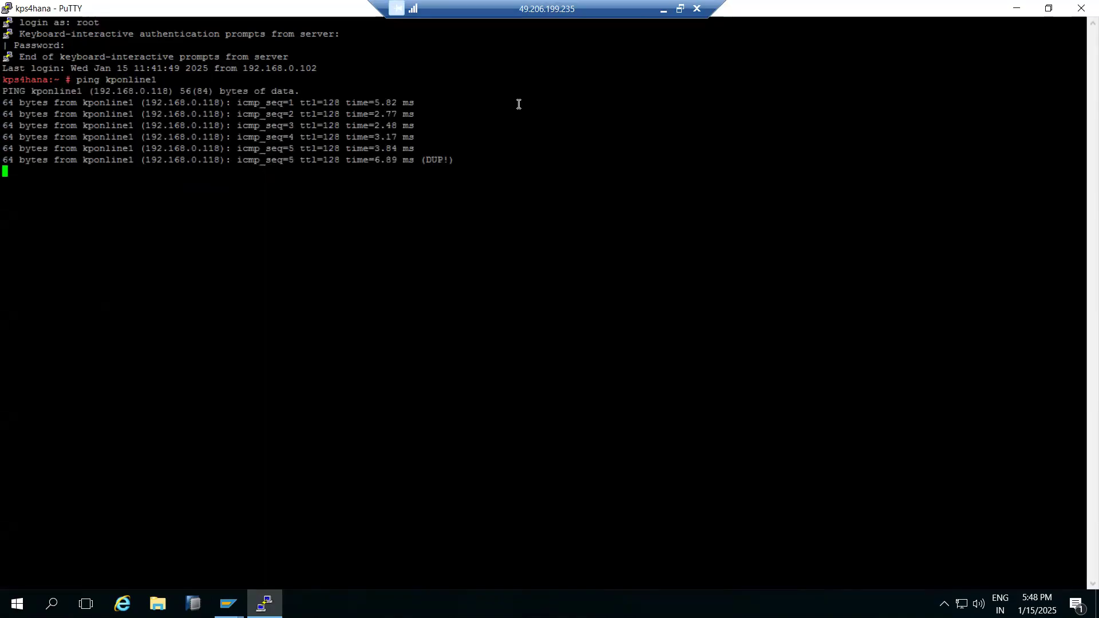
{"action": "key", "text": "ctrl+c"}
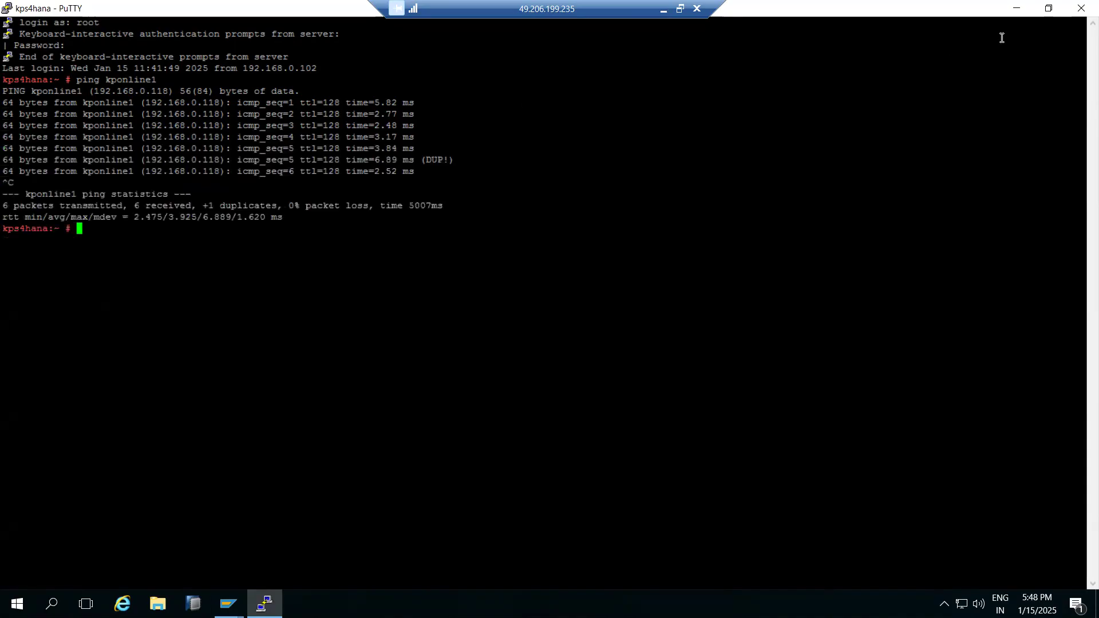
{"action": "left_click", "coordinate": [1016, 8]}
{"action": "left_click", "coordinate": [356, 344]}
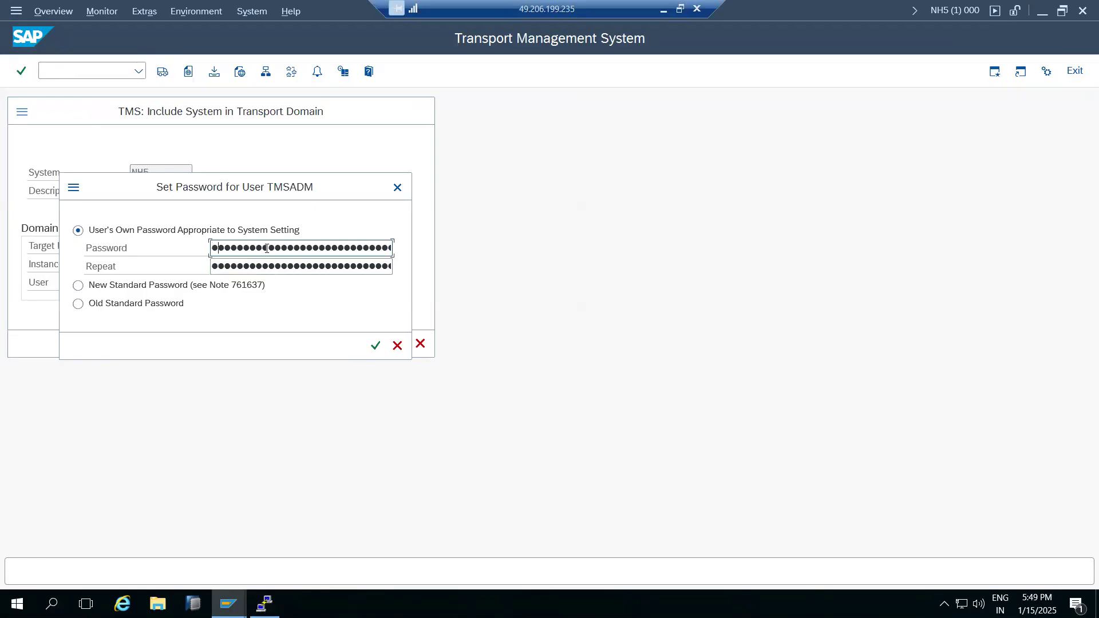
Enter and repeat the TMSADM password, then confirm the password settings.
{"action": "key", "text": "Tab"}
{"action": "type", "text": "●●●●●●"}
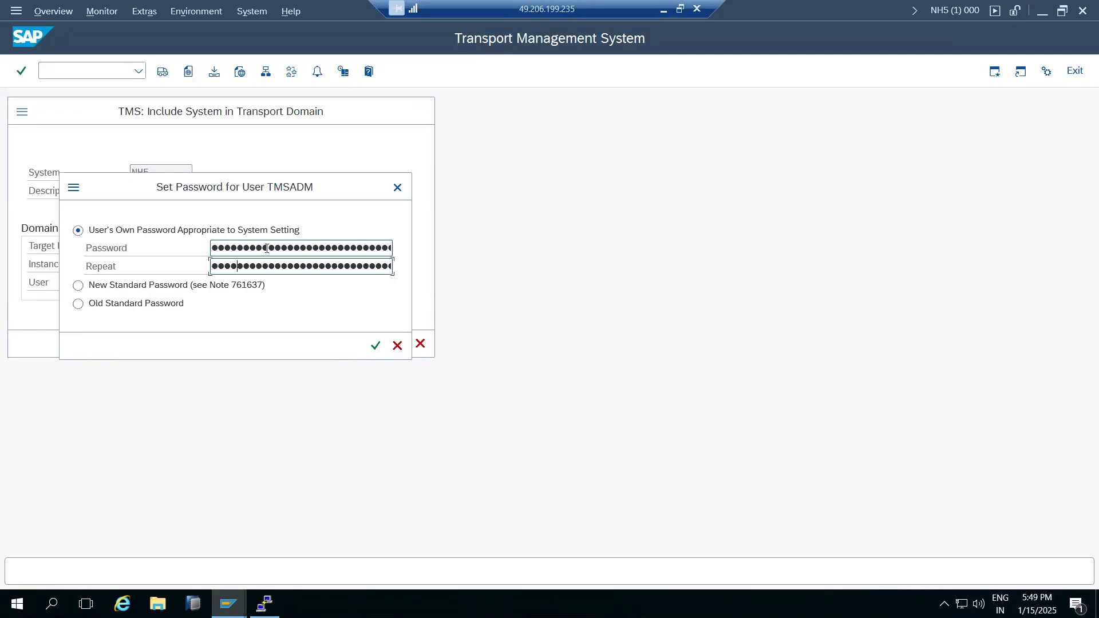
{"action": "key", "text": "Return"}
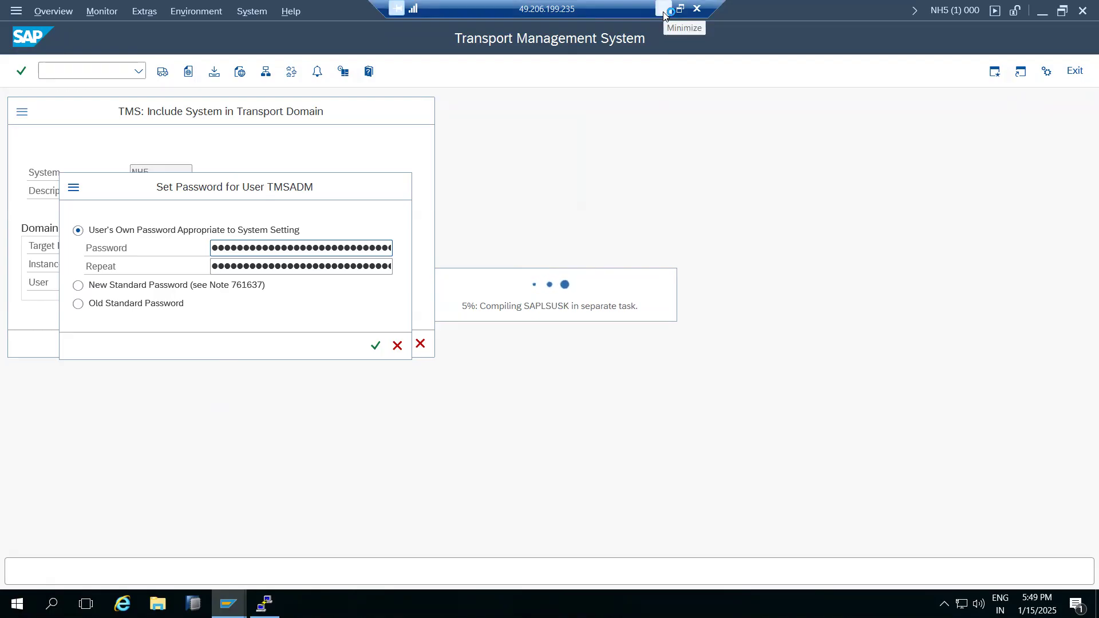
{"action": "left_click", "coordinate": [404, 497]}
Enter company name SAP, then SAP1 instead since SAP already exists.
{"action": "type", "text": "SAP"}
{"action": "key", "text": "Return"}
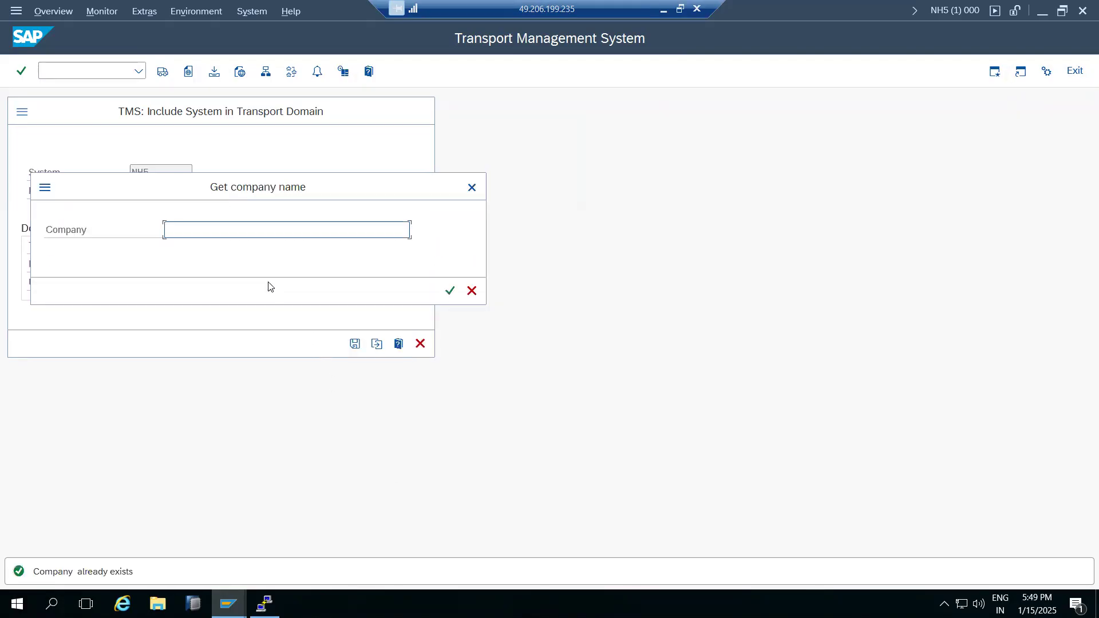
{"action": "type", "text": "SAP1"}
{"action": "key", "text": "Return"}
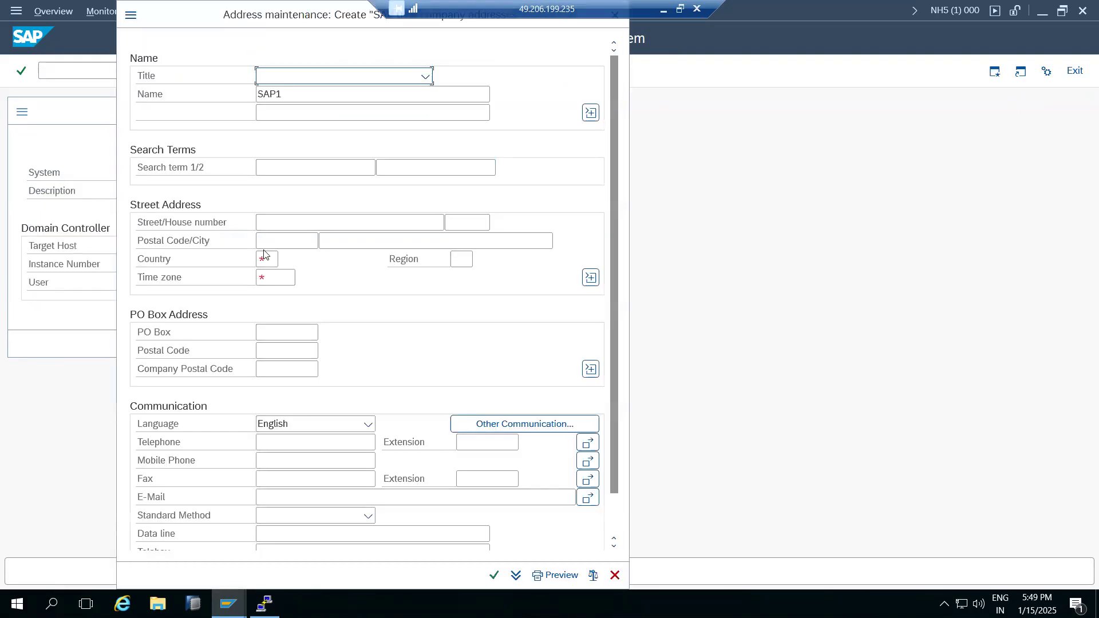
Give company SAP1 country India (IN) and time zone INDIA, and confirm the address.
{"action": "left_click", "coordinate": [267, 258]}
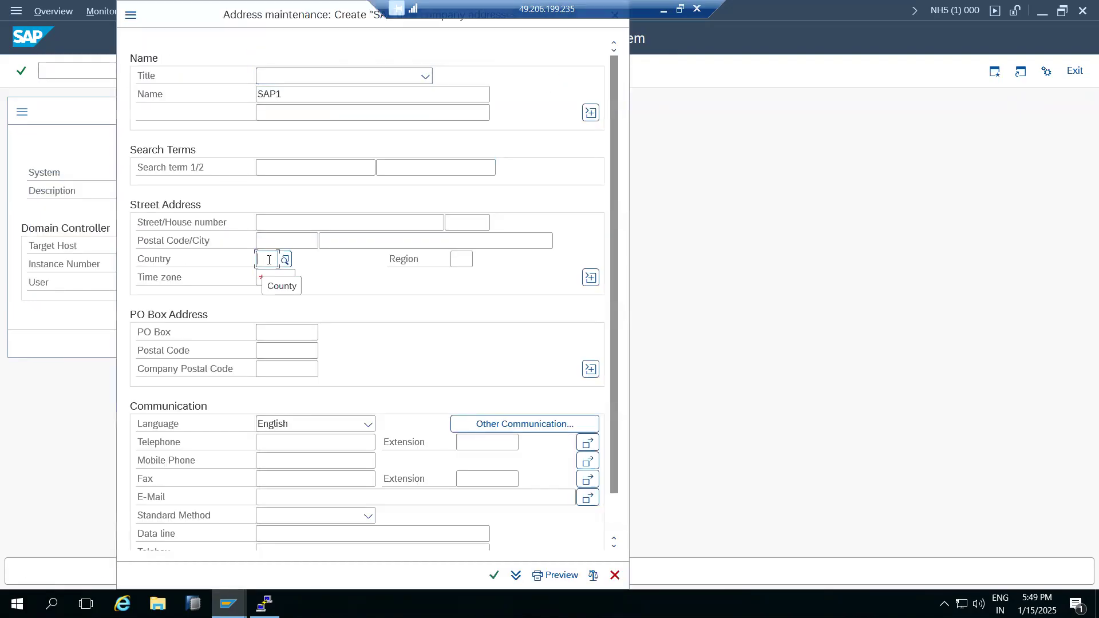
{"action": "type", "text": "IN"}
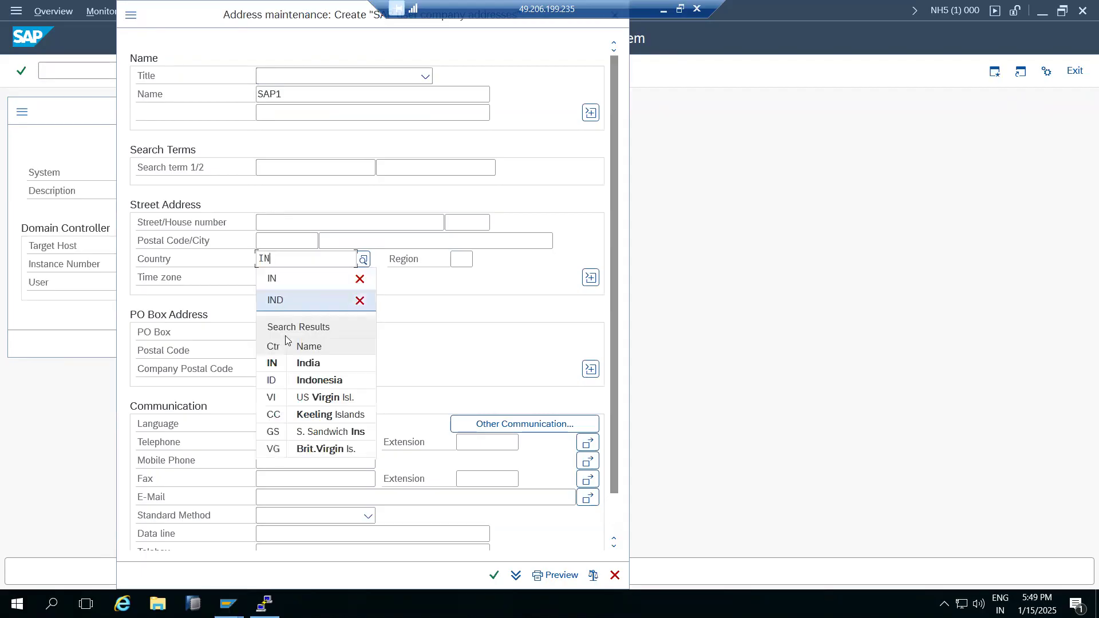
{"action": "left_click", "coordinate": [285, 363]}
{"action": "left_click", "coordinate": [266, 279]}
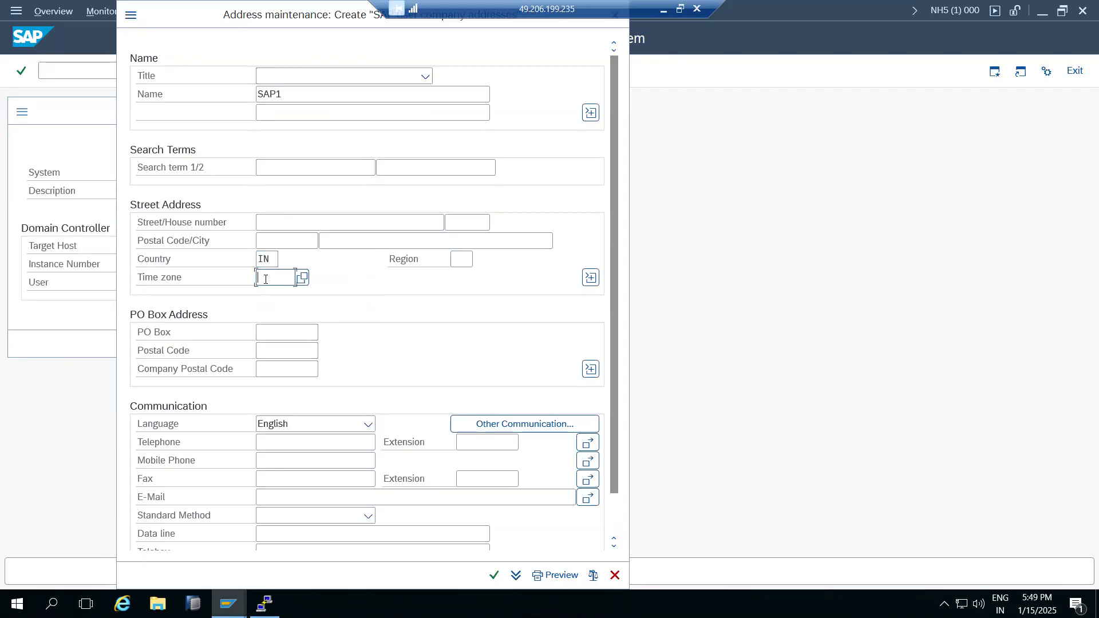
{"action": "type", "text": "INDIA"}
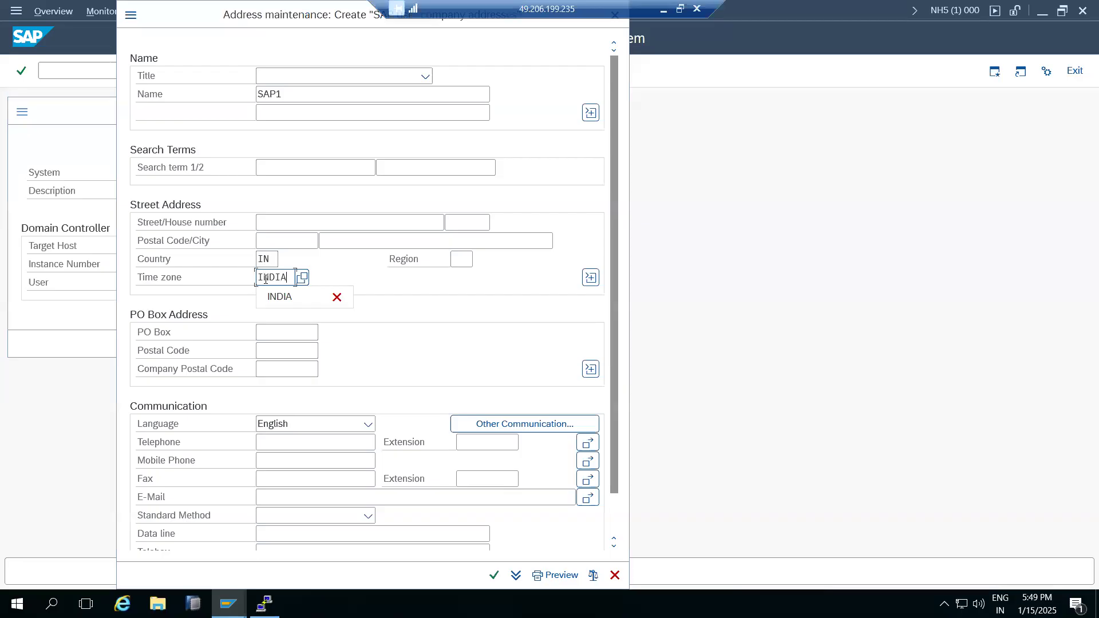
{"action": "left_click", "coordinate": [491, 576]}
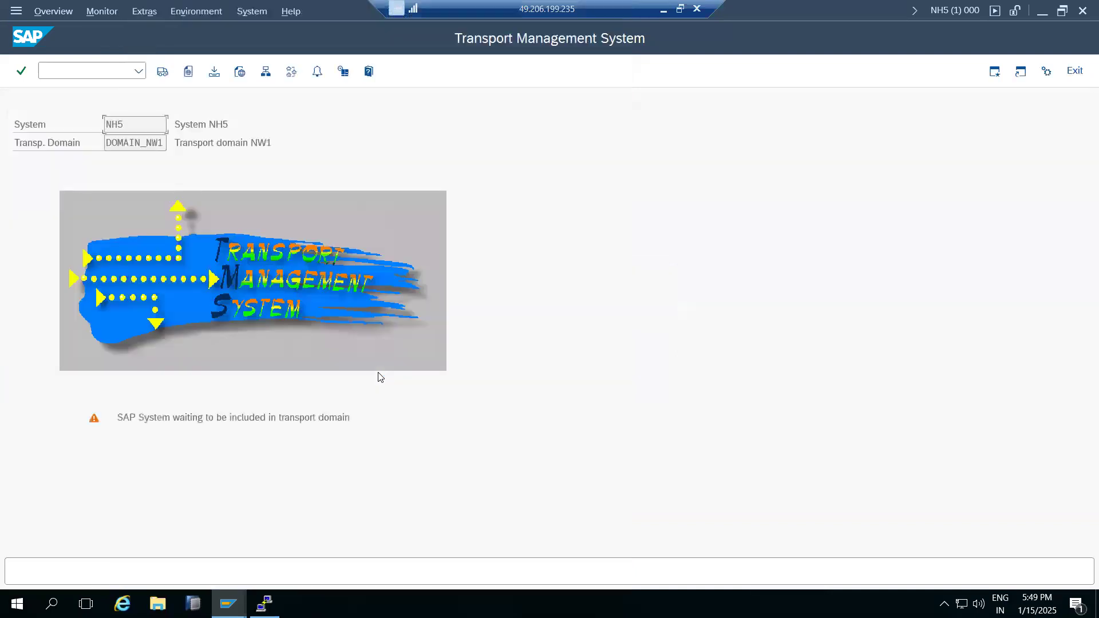
In NW1's System Overview, approve NH5 for DOMAIN_NW1 and distribute the configuration immediately.
{"action": "mouse_move", "coordinate": [229, 604]}
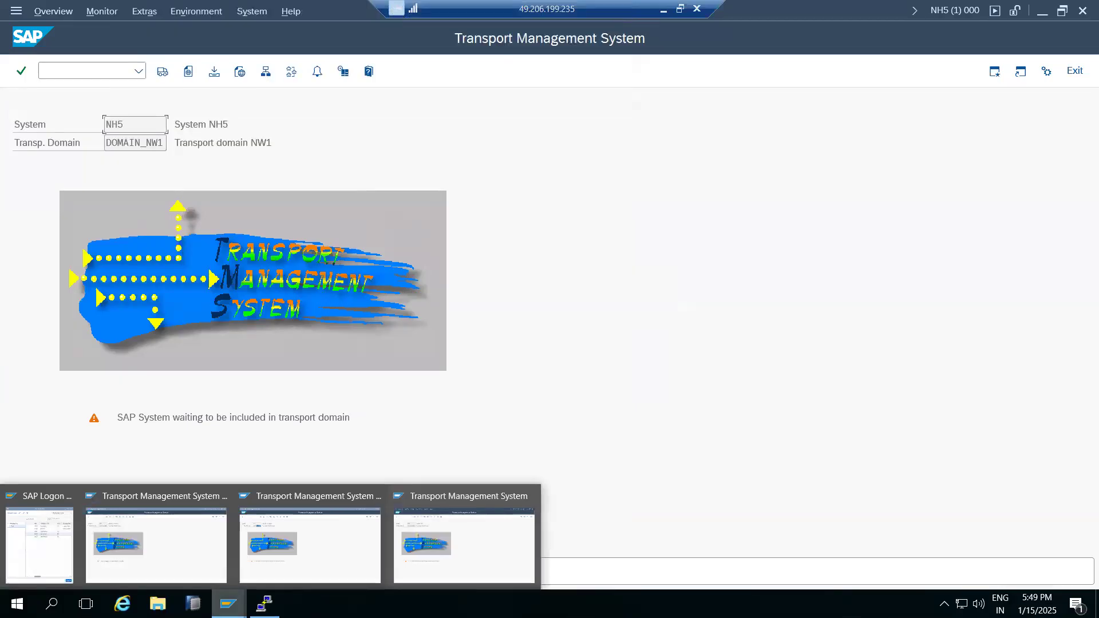
{"action": "left_click", "coordinate": [179, 554]}
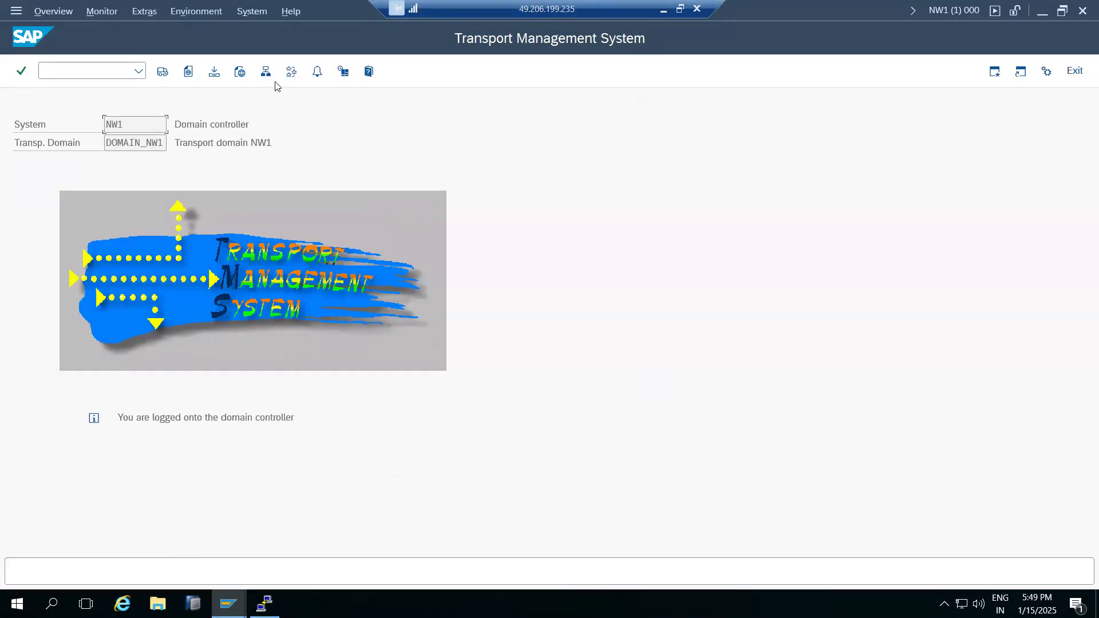
{"action": "left_click", "coordinate": [266, 72]}
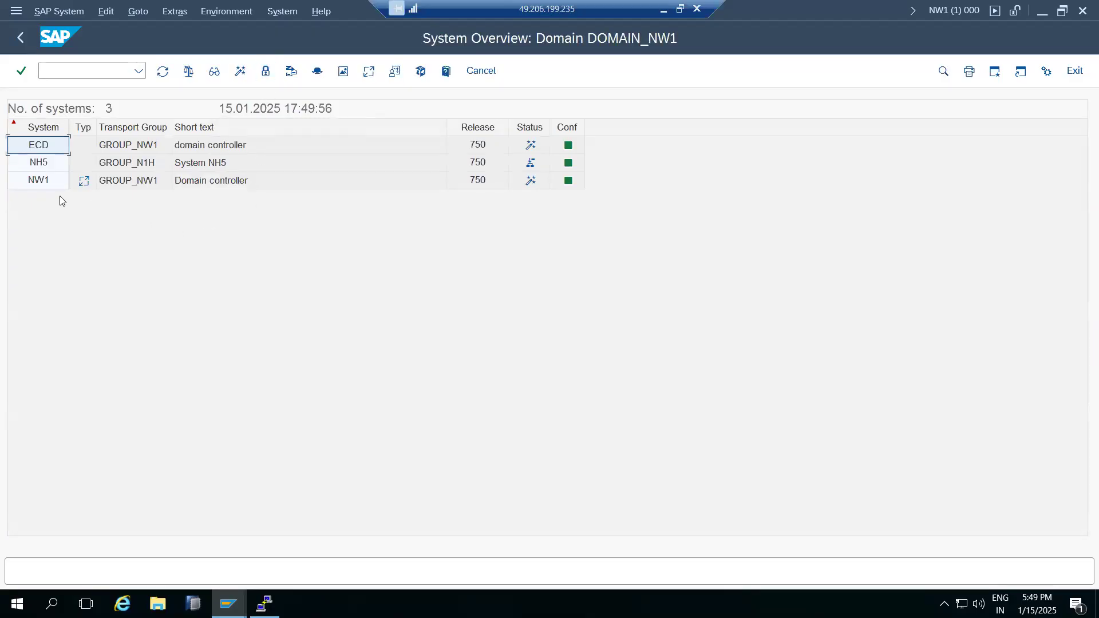
{"action": "left_click", "coordinate": [39, 166]}
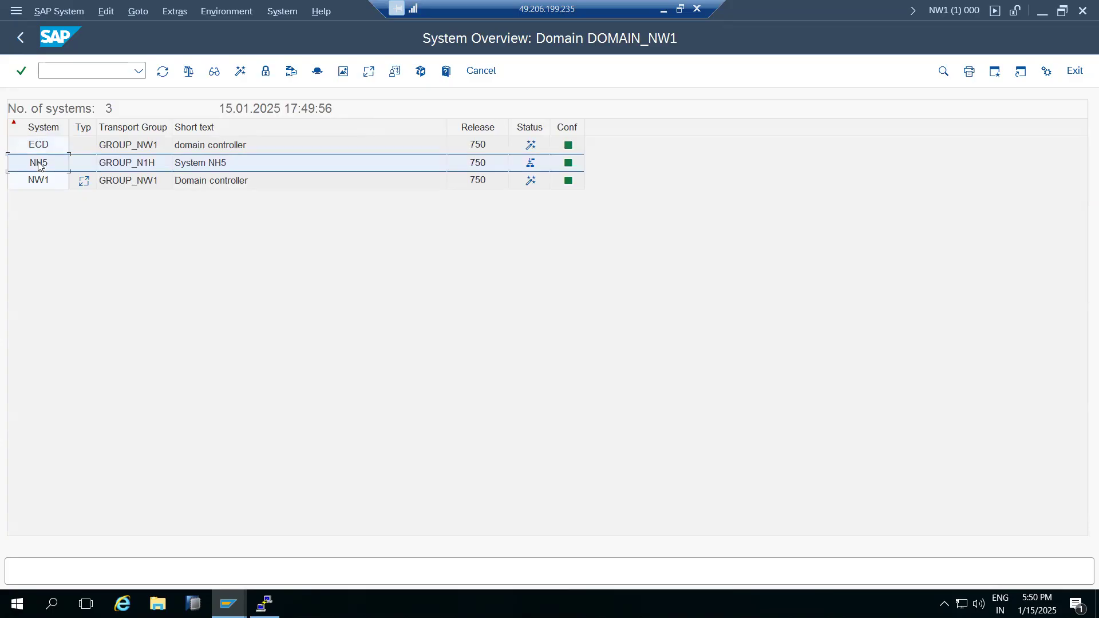
{"action": "left_click", "coordinate": [56, 14]}
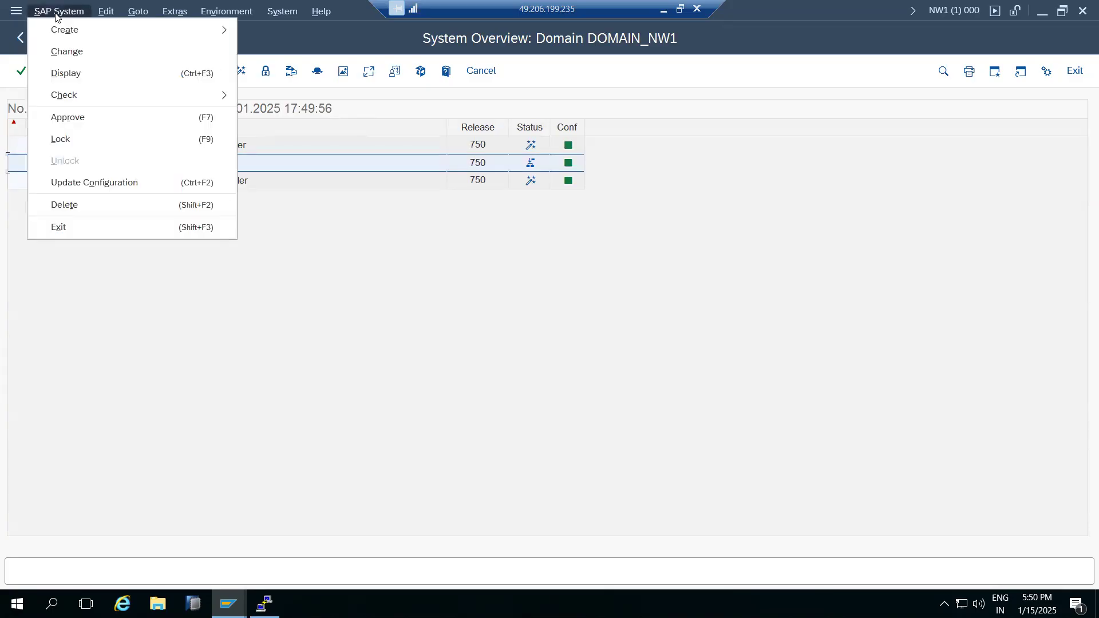
{"action": "left_click", "coordinate": [69, 116]}
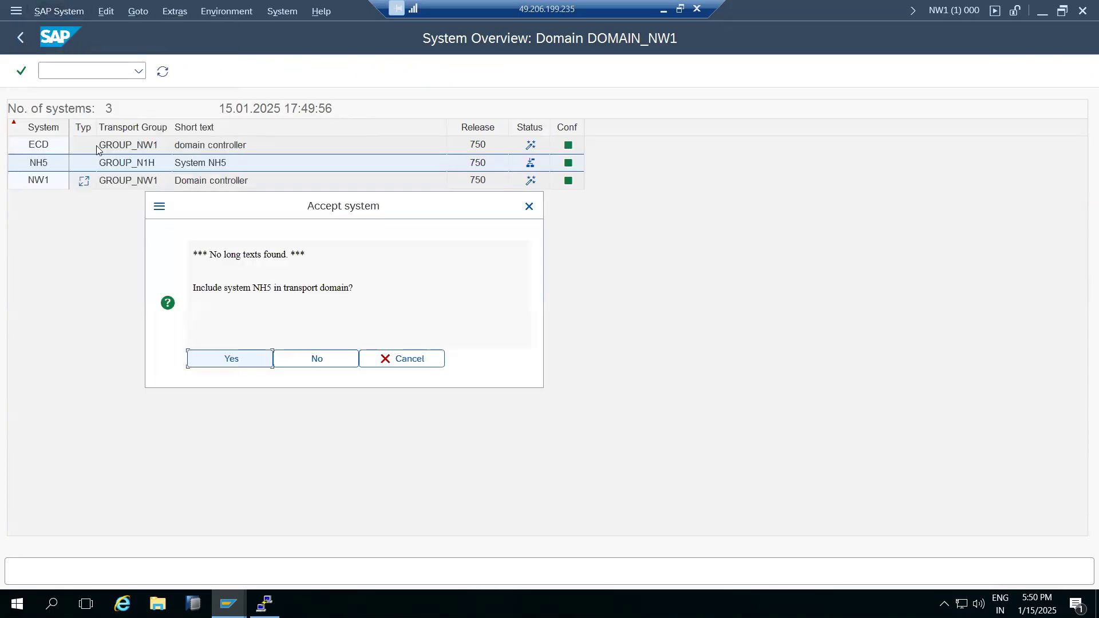
{"action": "left_click", "coordinate": [255, 359]}
{"action": "left_click", "coordinate": [233, 308]}
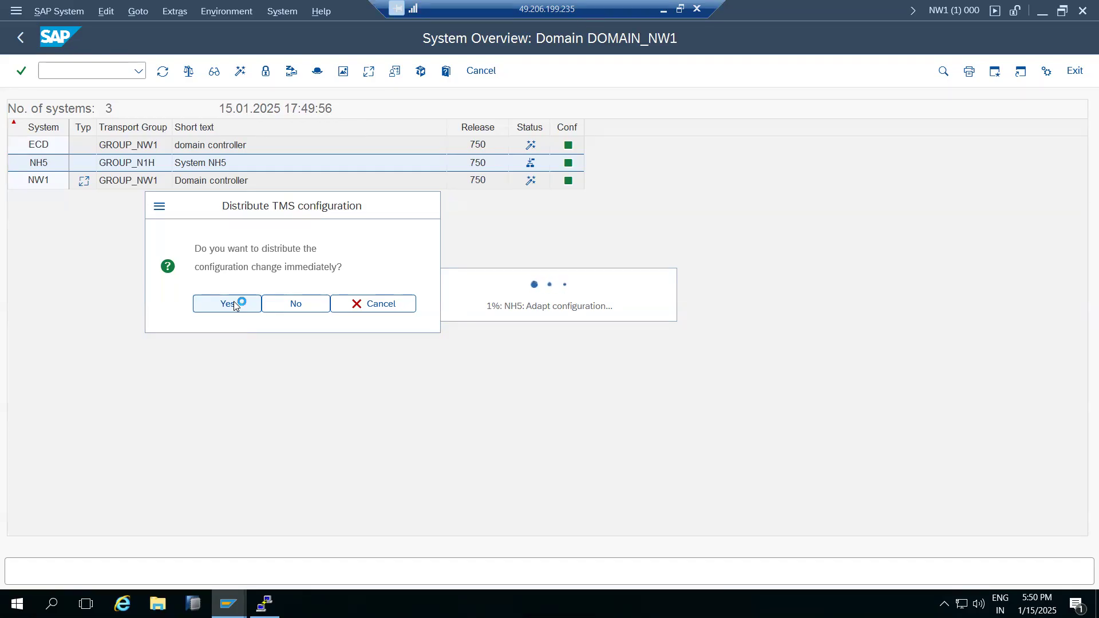
{"action": "left_click", "coordinate": [664, 9]}
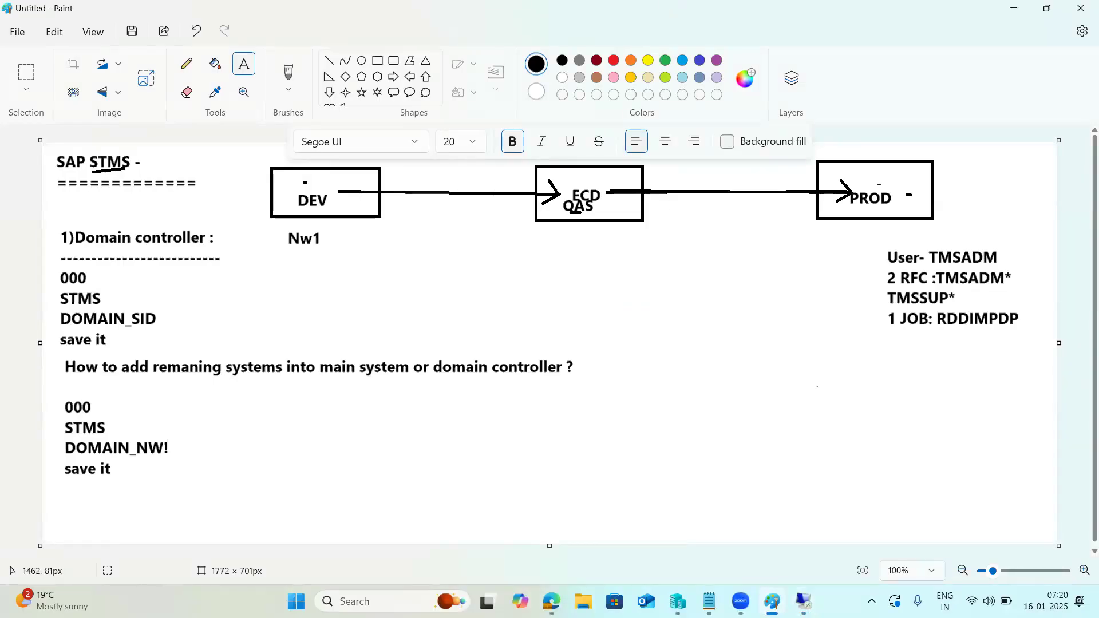
Add the text label NH5 inside the PROD box of the Paint diagram.
{"action": "left_click", "coordinate": [857, 170]}
{"action": "type", "text": "NH5"}
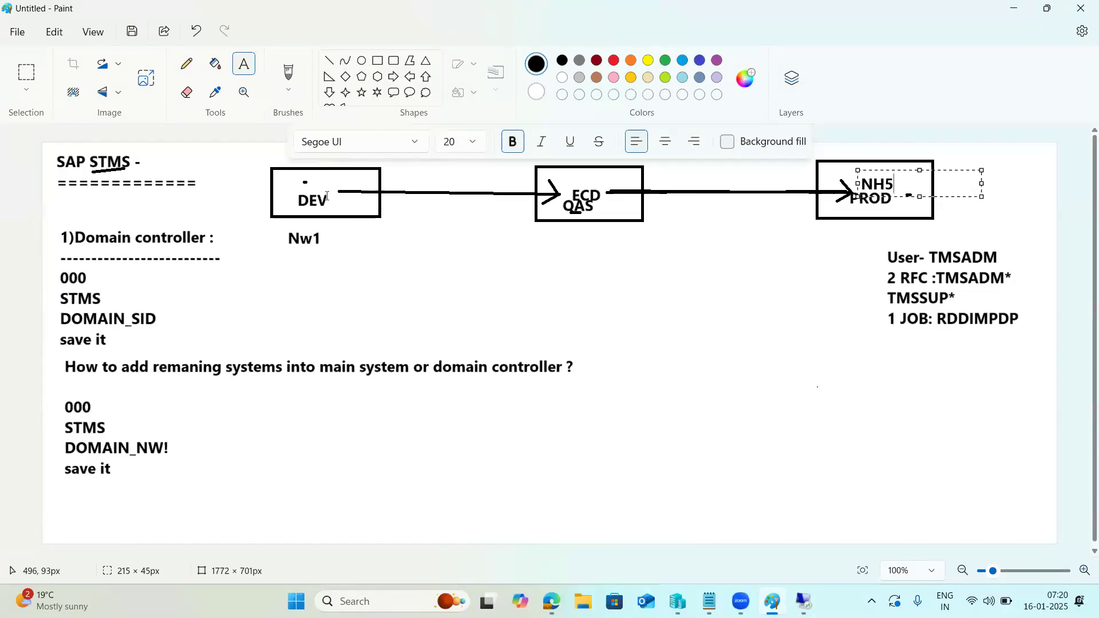
{"action": "left_click", "coordinate": [863, 248]}
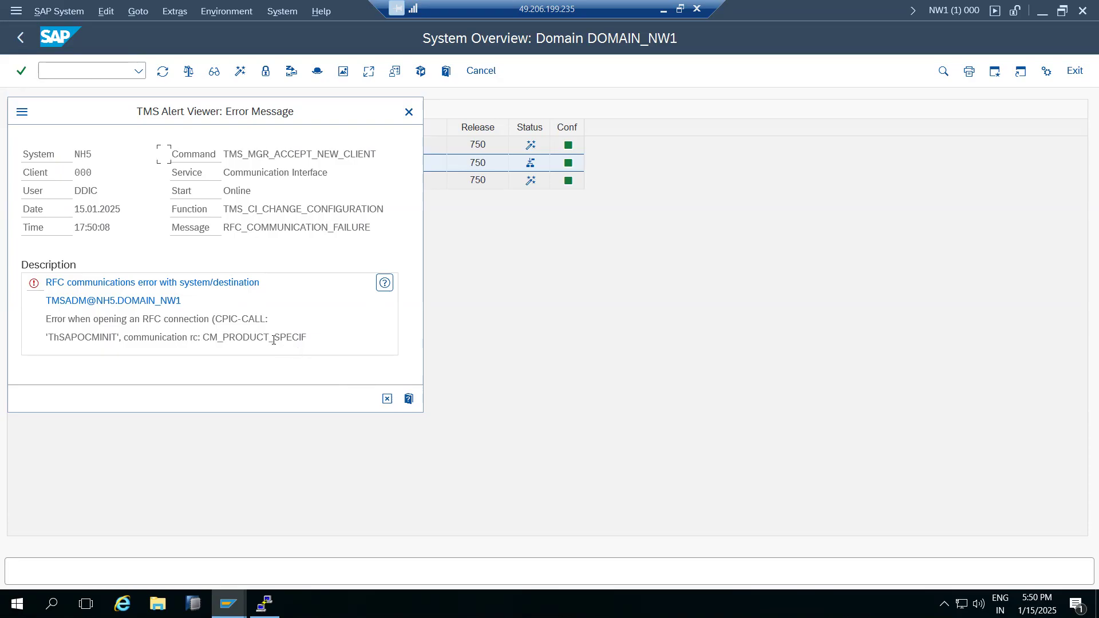
Close the TMSADM@NH5 RFC communication error and acknowledge the new transport group notice.
{"action": "left_click_drag", "start_coordinate": [83, 282], "coordinate": [216, 295]}
{"action": "left_click_drag", "start_coordinate": [78, 301], "coordinate": [214, 328]}
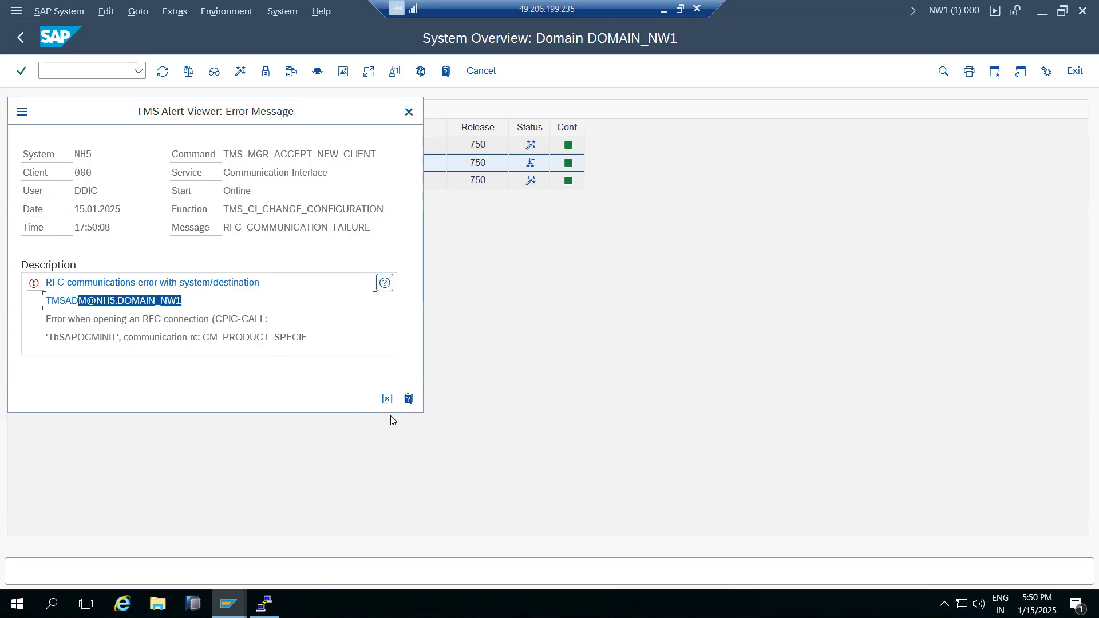
{"action": "left_click", "coordinate": [387, 399]}
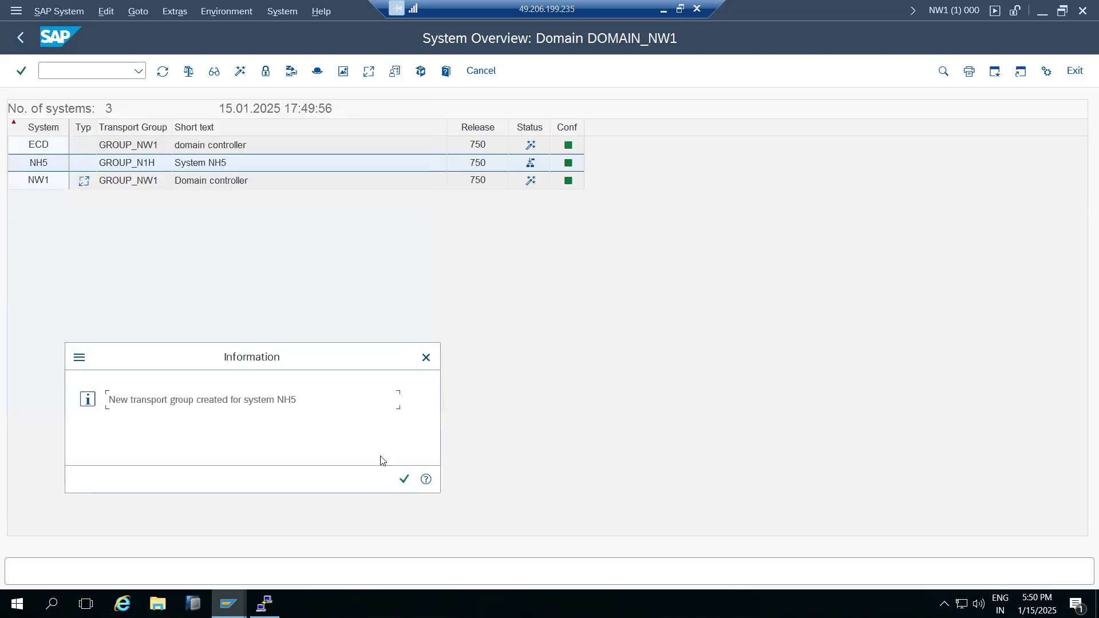
{"action": "left_click", "coordinate": [403, 478]}
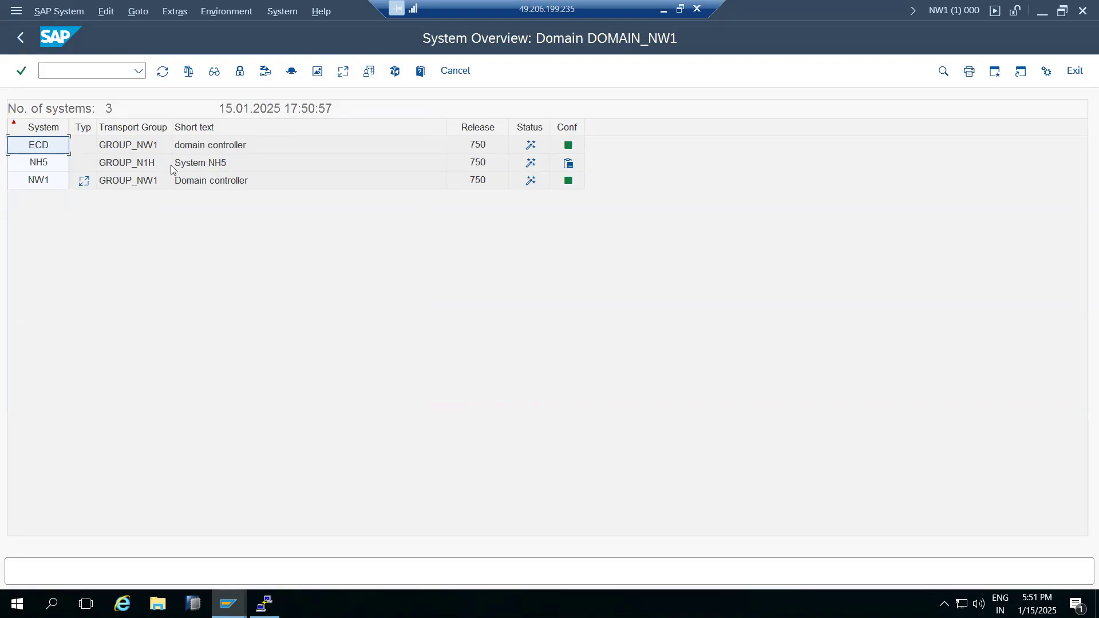
Check NH5 in SAP Logon, then select the NH5 row in the domain system overview.
{"action": "left_click", "coordinate": [228, 604]}
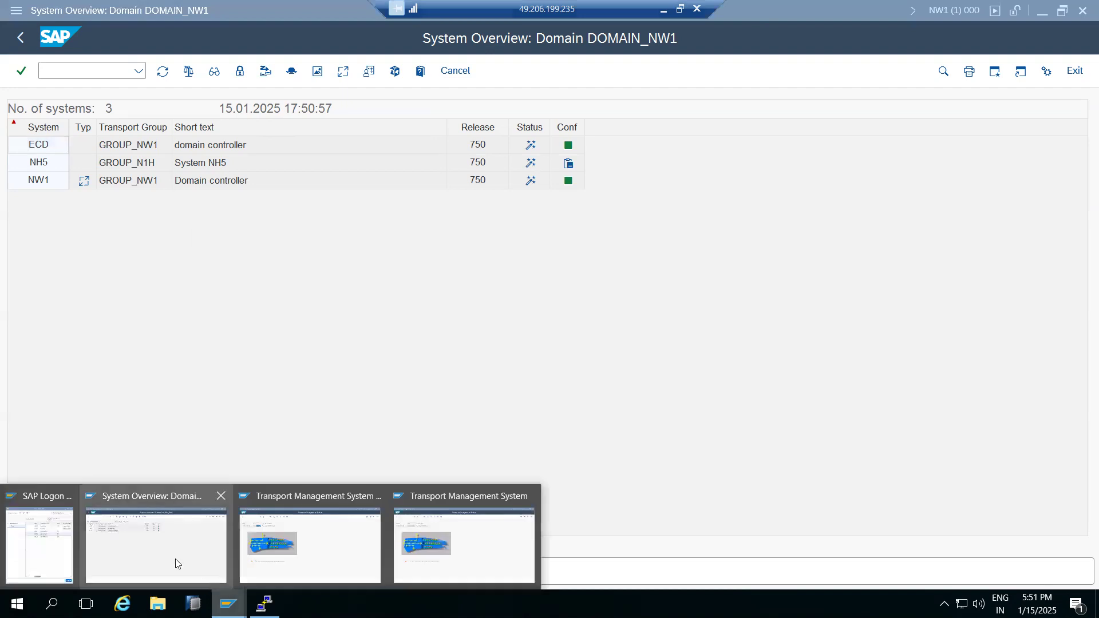
{"action": "left_click", "coordinate": [52, 546]}
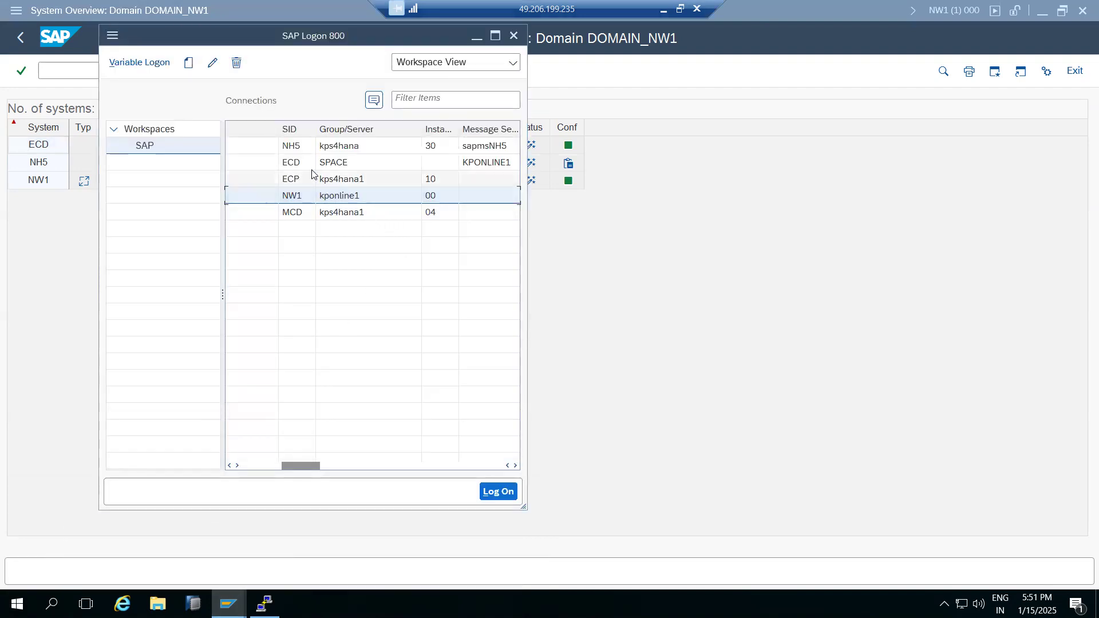
{"action": "left_click", "coordinate": [309, 148]}
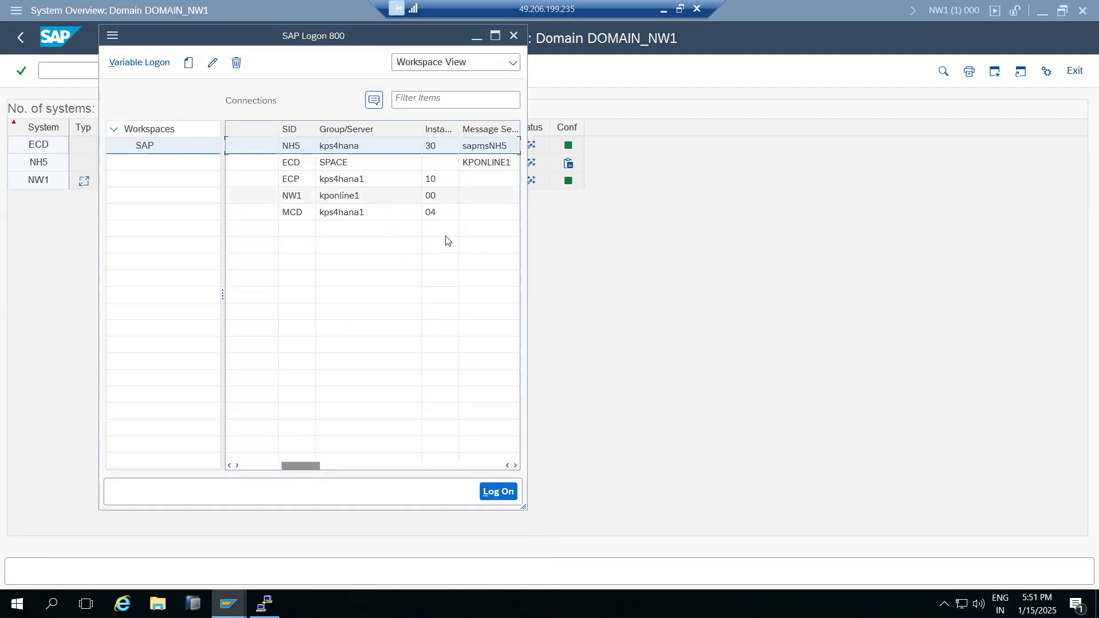
{"action": "left_click", "coordinate": [608, 333]}
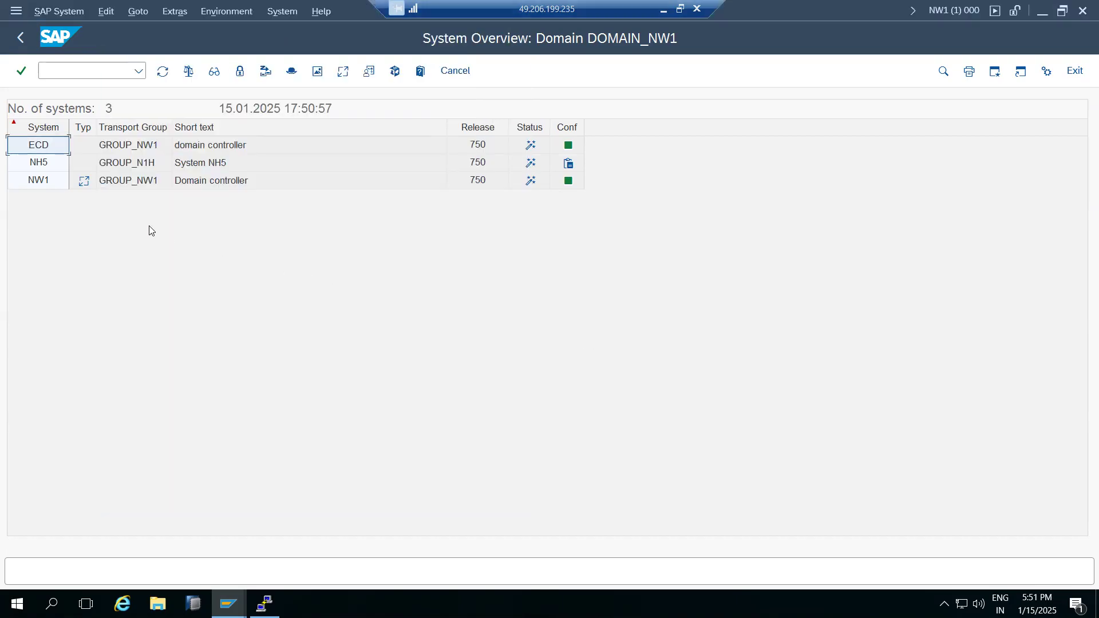
{"action": "left_click", "coordinate": [53, 163]}
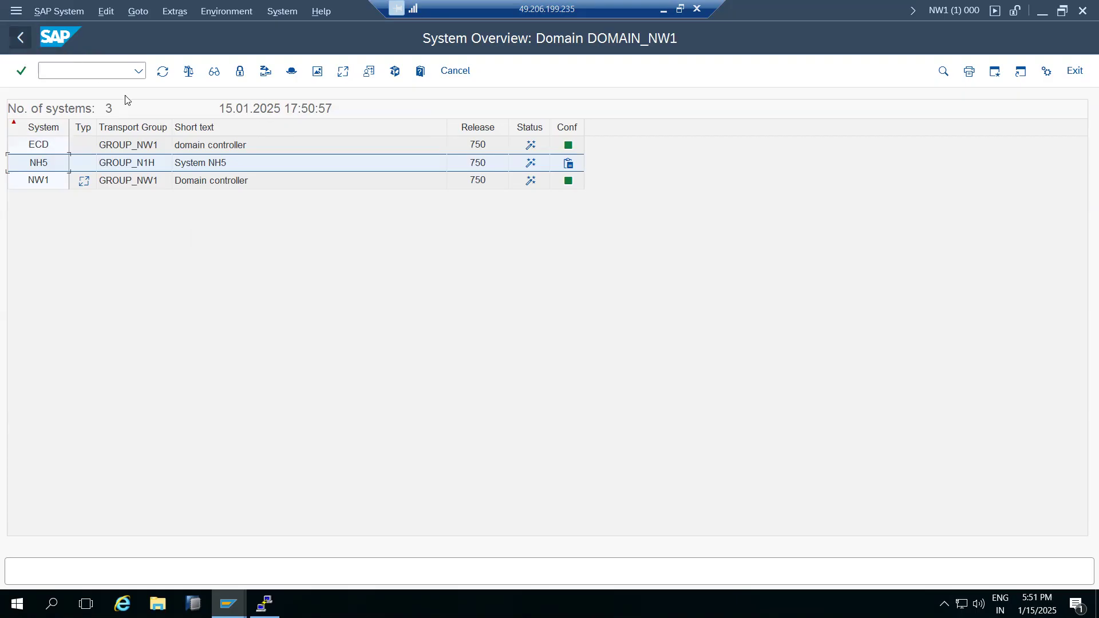
Change NH5's transport group to GROUP_NH5 with description 'Transport group NH5'.
{"action": "double_click", "coordinate": [117, 165]}
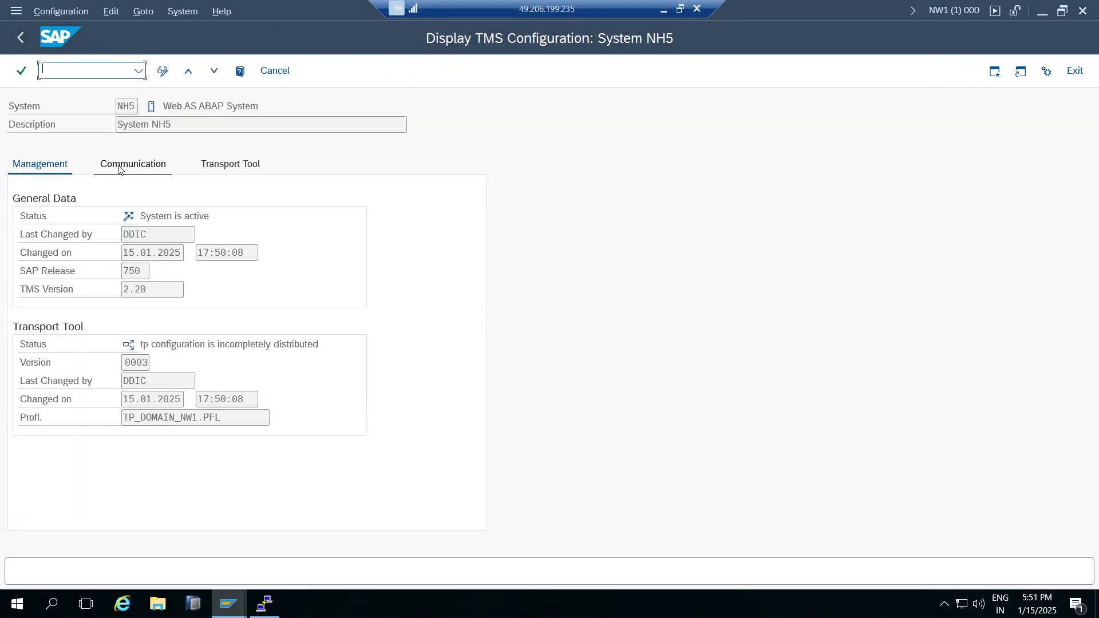
{"action": "left_click", "coordinate": [162, 71]}
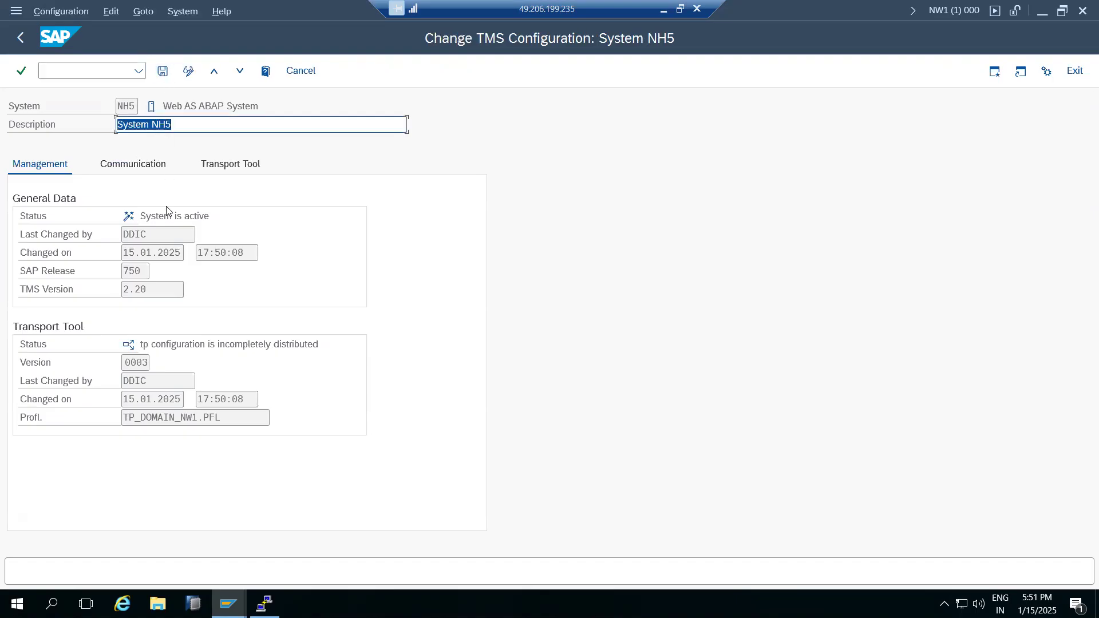
{"action": "left_click", "coordinate": [135, 164]}
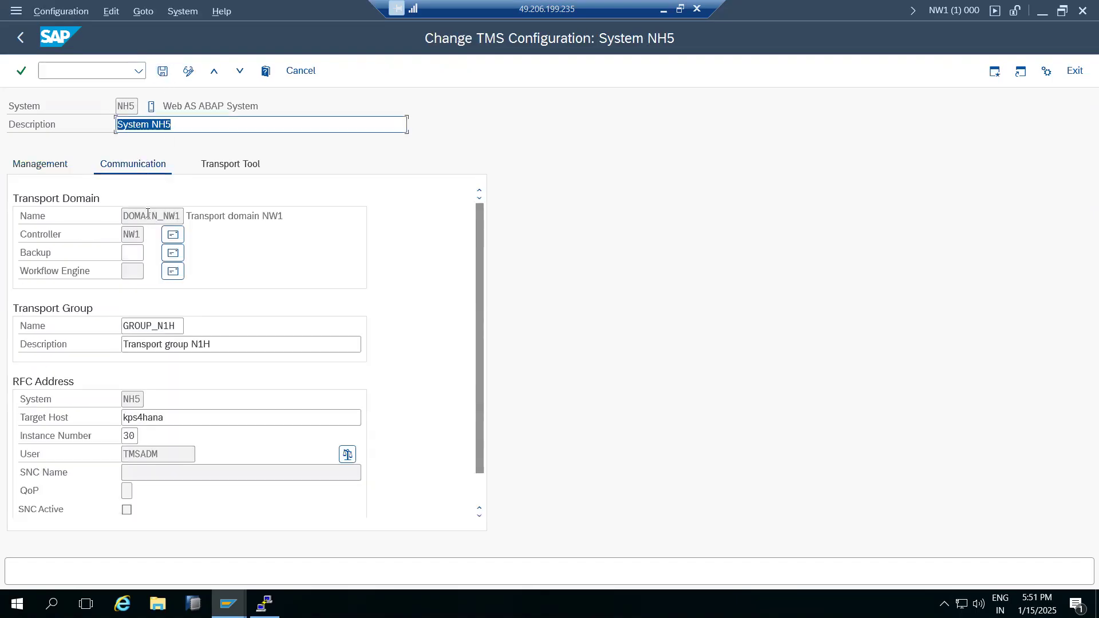
{"action": "left_click", "coordinate": [182, 324]}
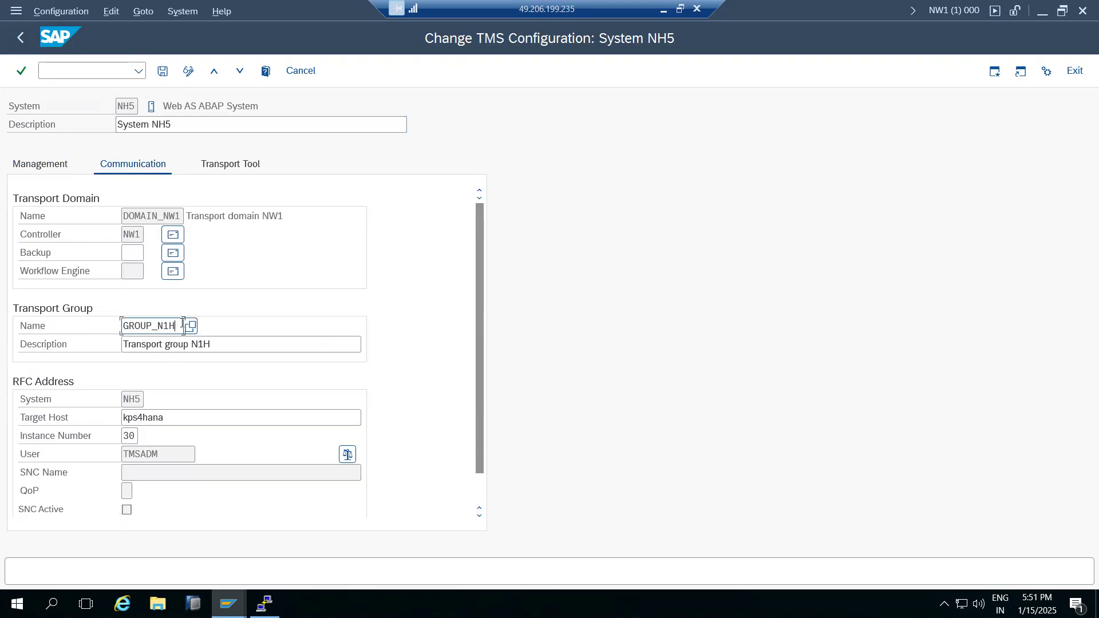
{"action": "key", "text": "BackSpace"}
{"action": "left_click", "coordinate": [222, 338]}
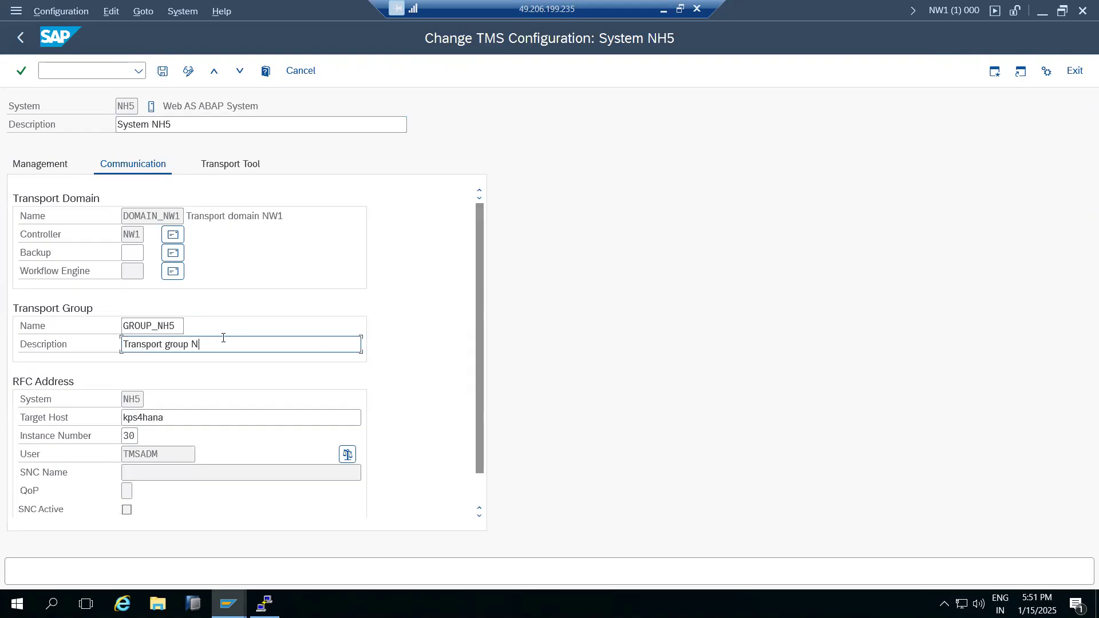
{"action": "type", "text": "H5"}
Save NH5's transport group change and distribute it immediately.
{"action": "left_click", "coordinate": [163, 71]}
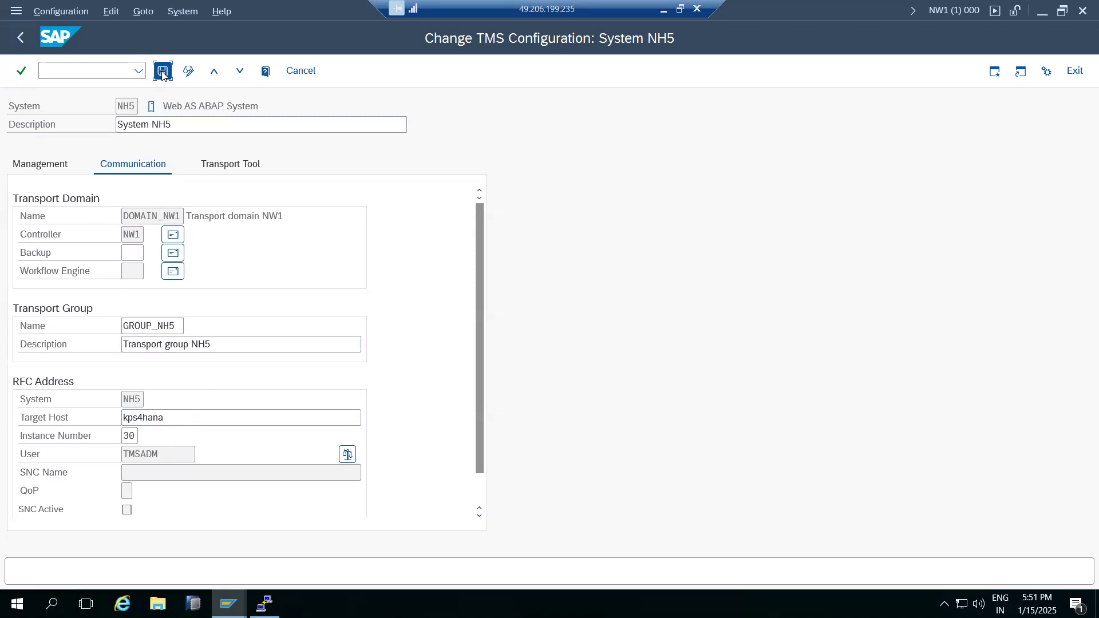
{"action": "left_click", "coordinate": [228, 304]}
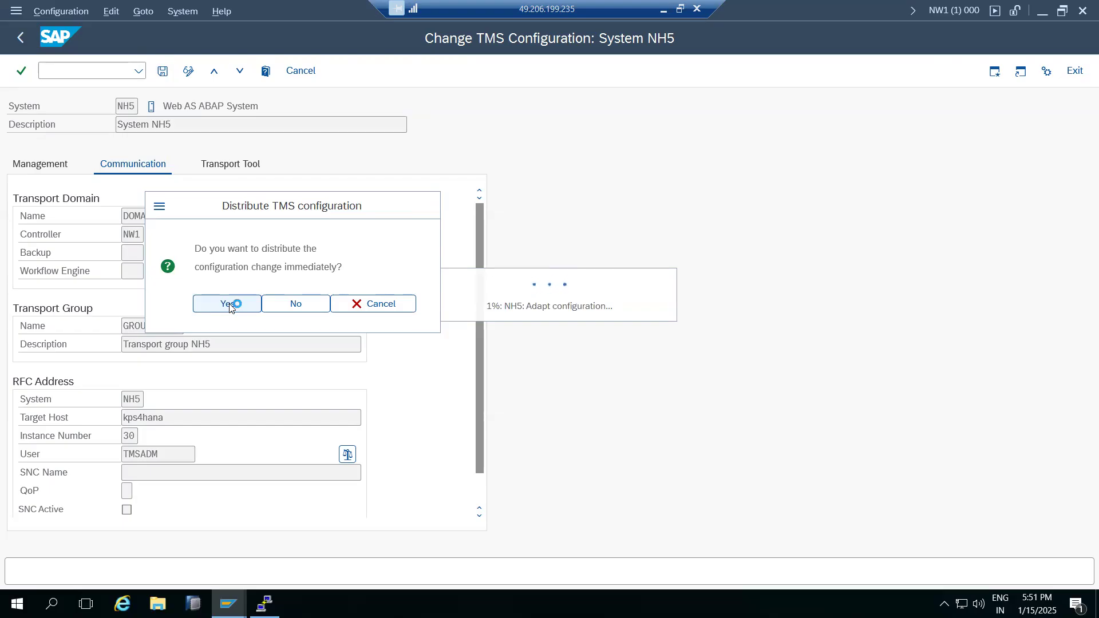
{"action": "mouse_move", "coordinate": [221, 604]}
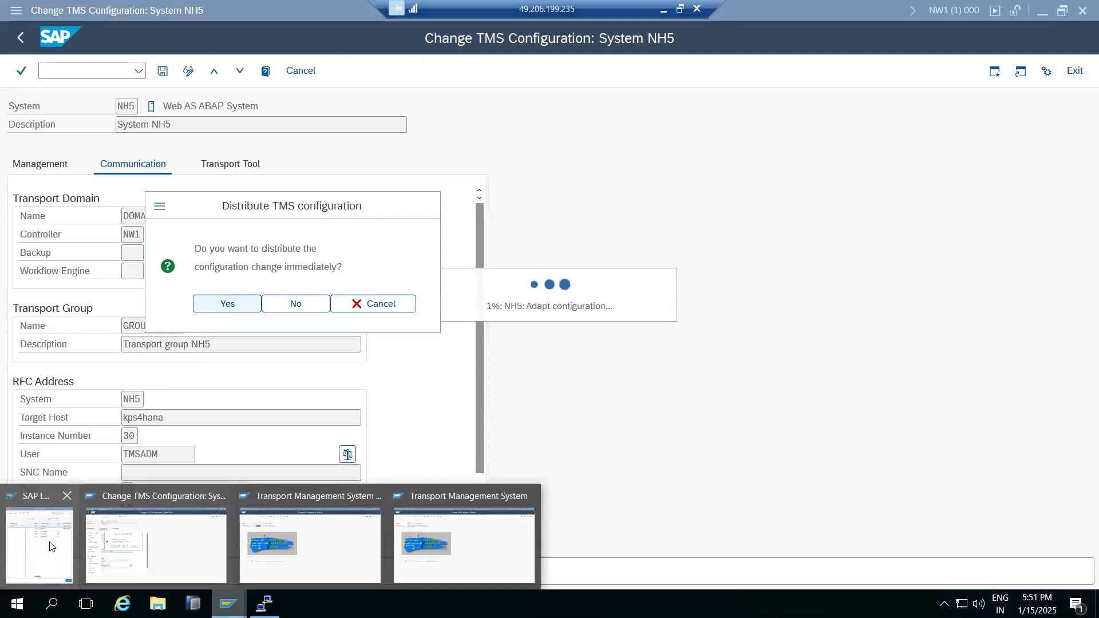
{"action": "left_click", "coordinate": [451, 539]}
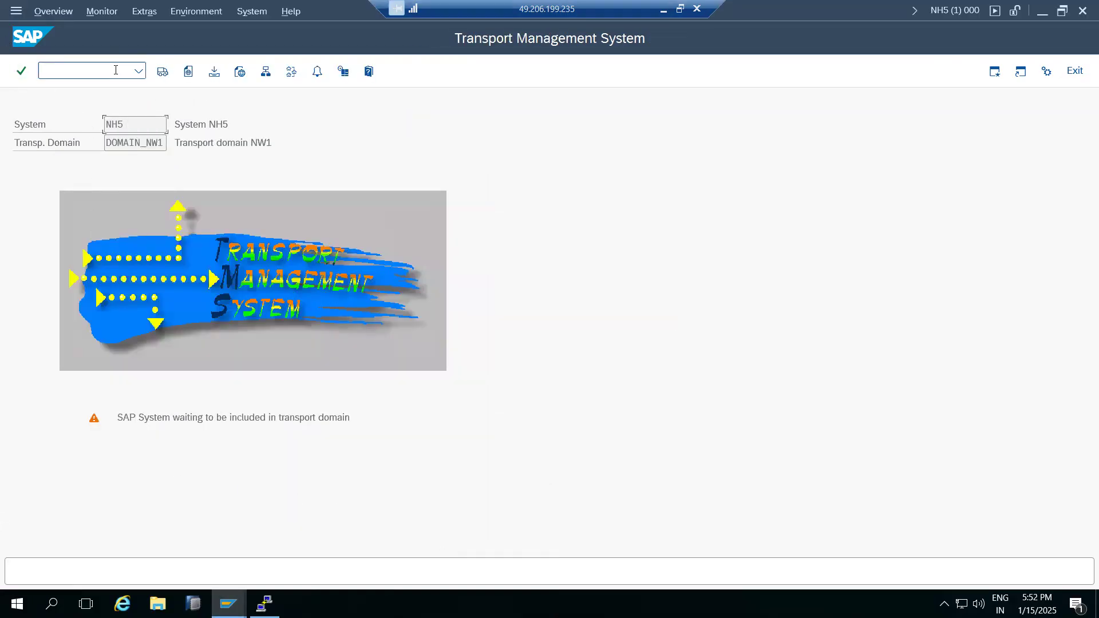
Close NW1's TMSADM@NH5 RFC error and go back to its Transport Management System start screen.
{"action": "left_click", "coordinate": [265, 80]}
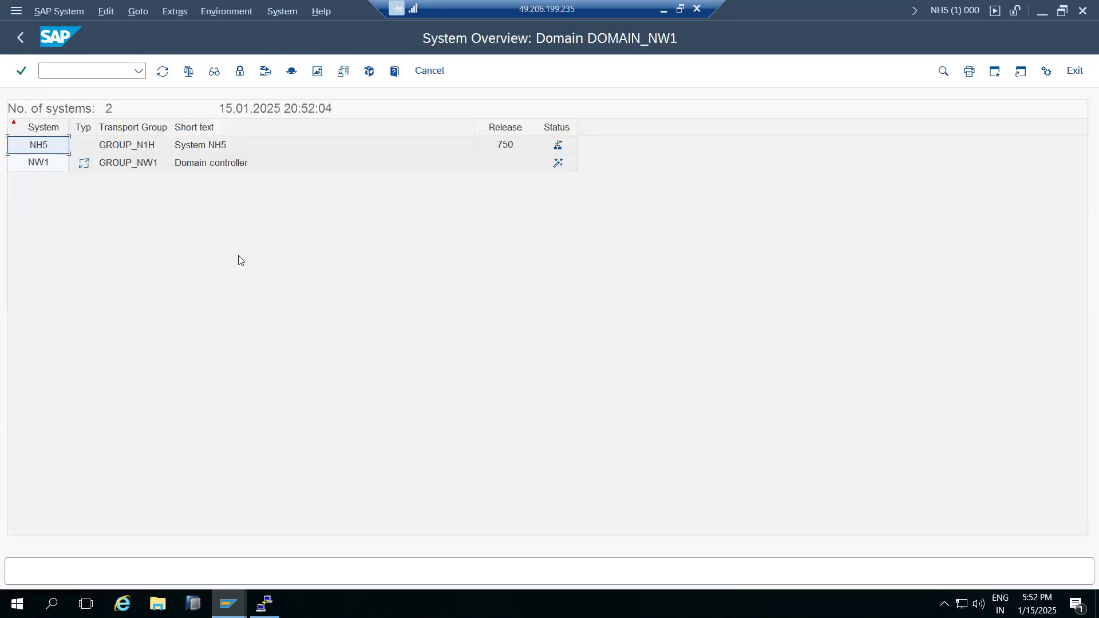
{"action": "left_click", "coordinate": [22, 38]}
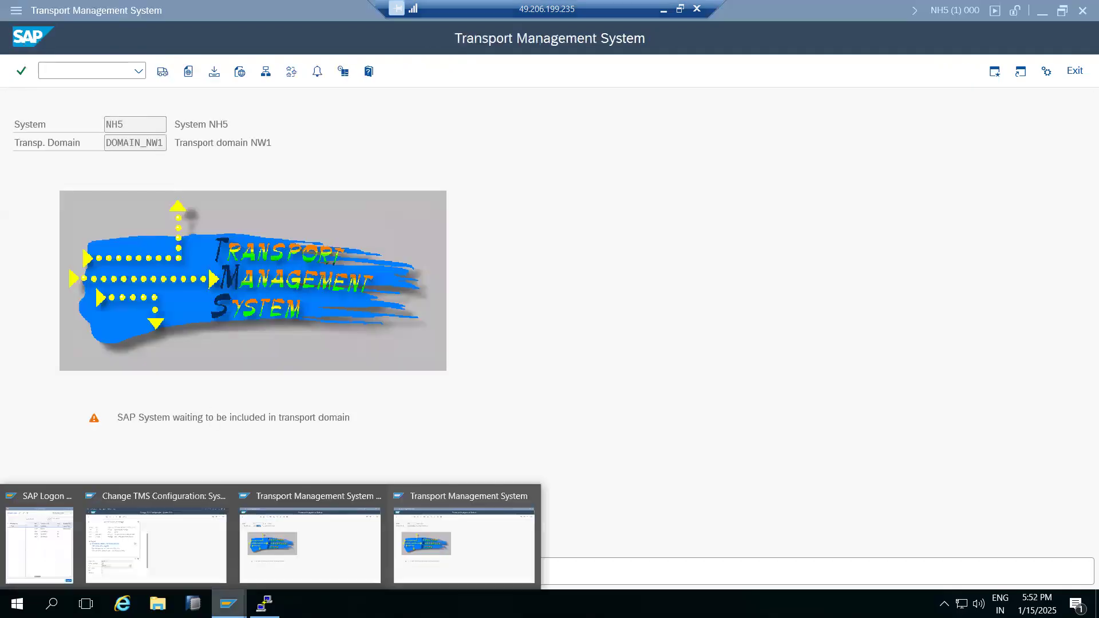
{"action": "left_click", "coordinate": [174, 544]}
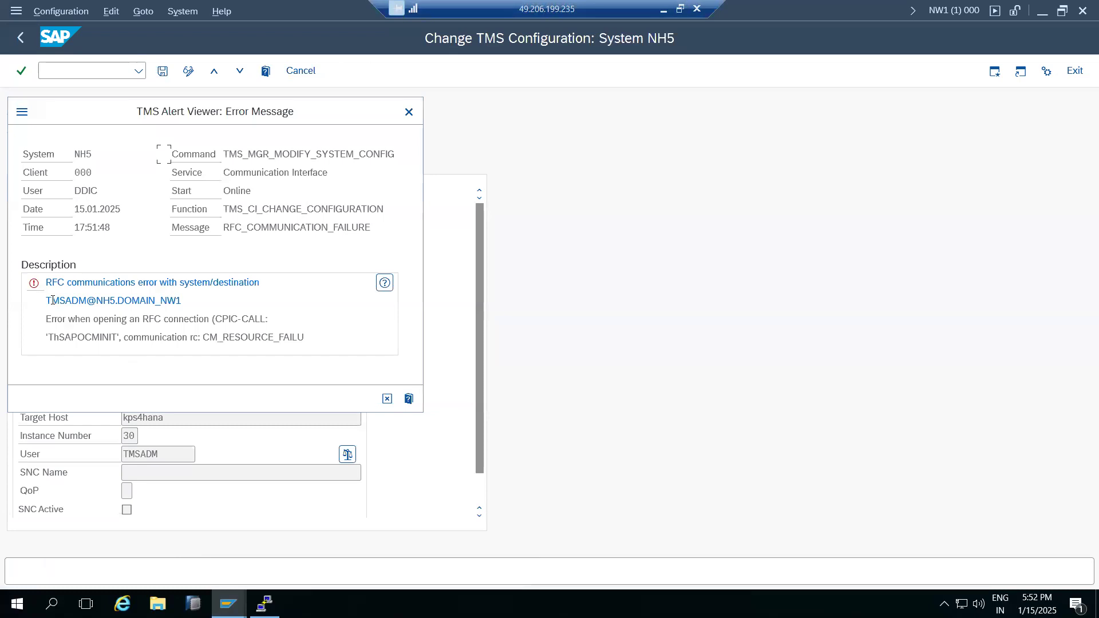
{"action": "left_click_drag", "start_coordinate": [52, 300], "coordinate": [195, 310]}
{"action": "left_click", "coordinate": [387, 398]}
{"action": "left_click", "coordinate": [20, 38]}
{"action": "left_click", "coordinate": [18, 39]}
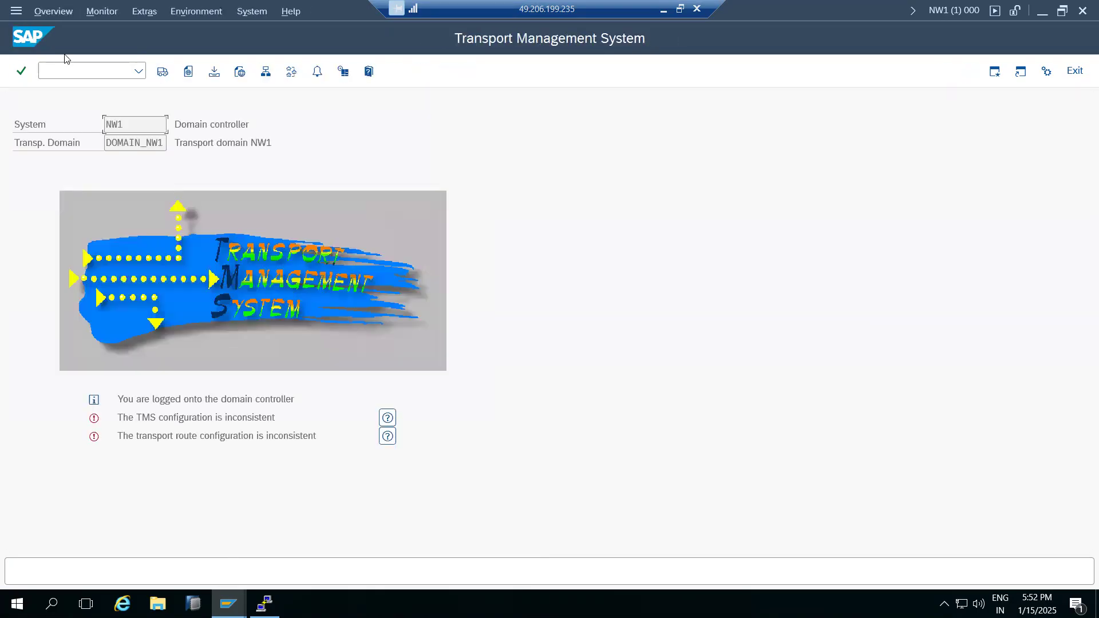
{"action": "type", "text": "/nsm59"}
{"action": "key", "text": "Return"}
{"action": "left_click", "coordinate": [33, 185]}
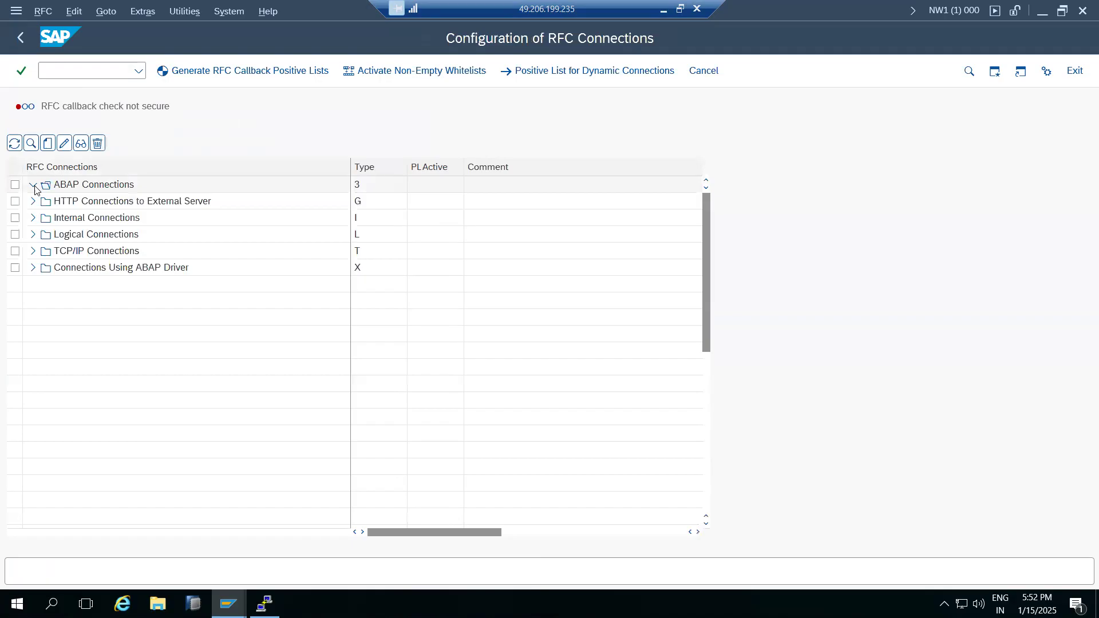
{"action": "scroll", "coordinate": [94, 452], "scroll_direction": "down", "scroll_amount": 7}
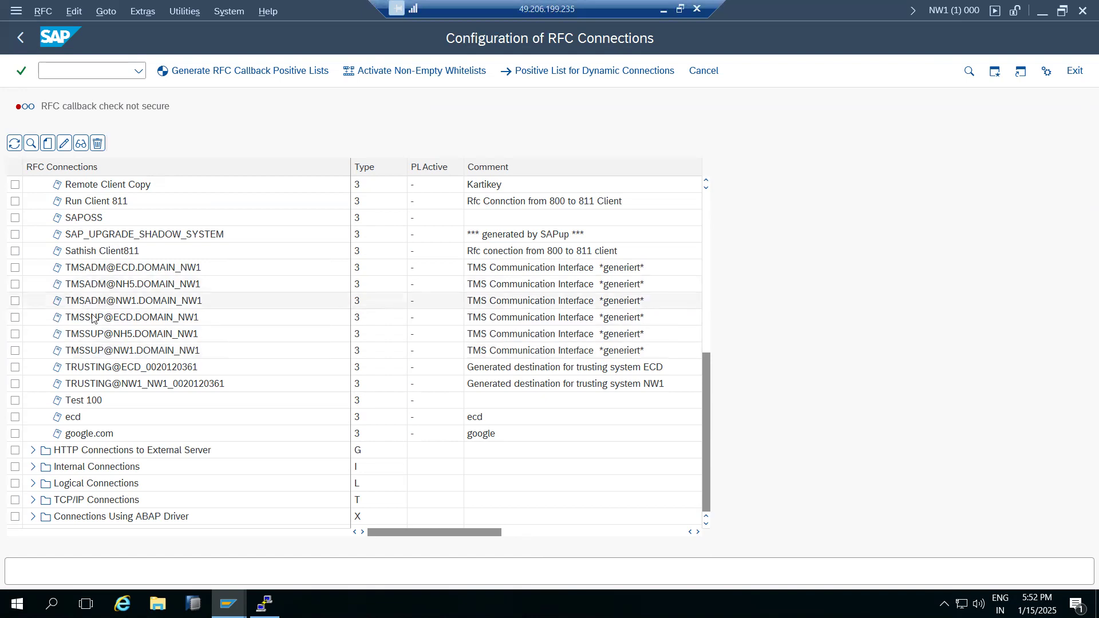
{"action": "double_click", "coordinate": [111, 285]}
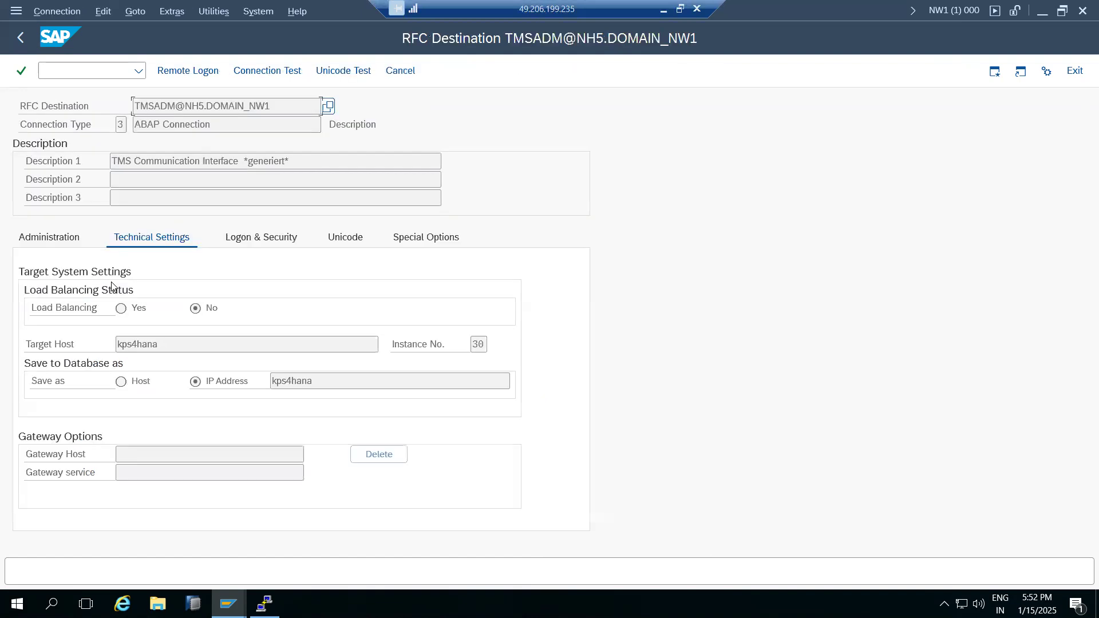
{"action": "left_click", "coordinate": [261, 74]}
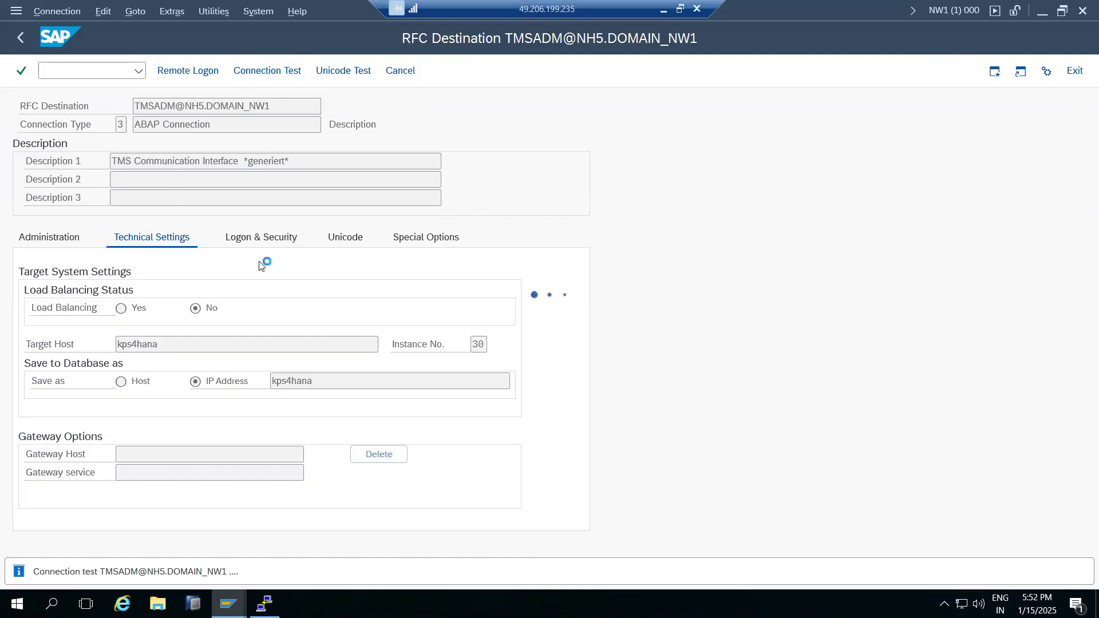
Re-run the ping to kponline1 in the PuTTY terminal.
{"action": "left_click", "coordinate": [265, 604]}
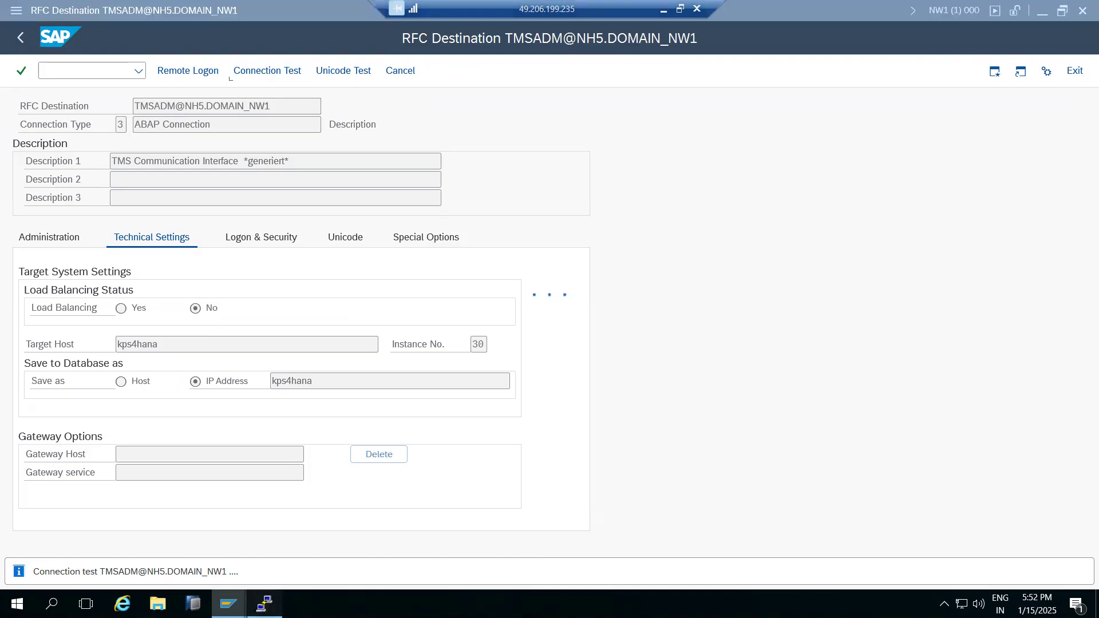
{"action": "key", "text": "Up"}
{"action": "key", "text": "Return"}
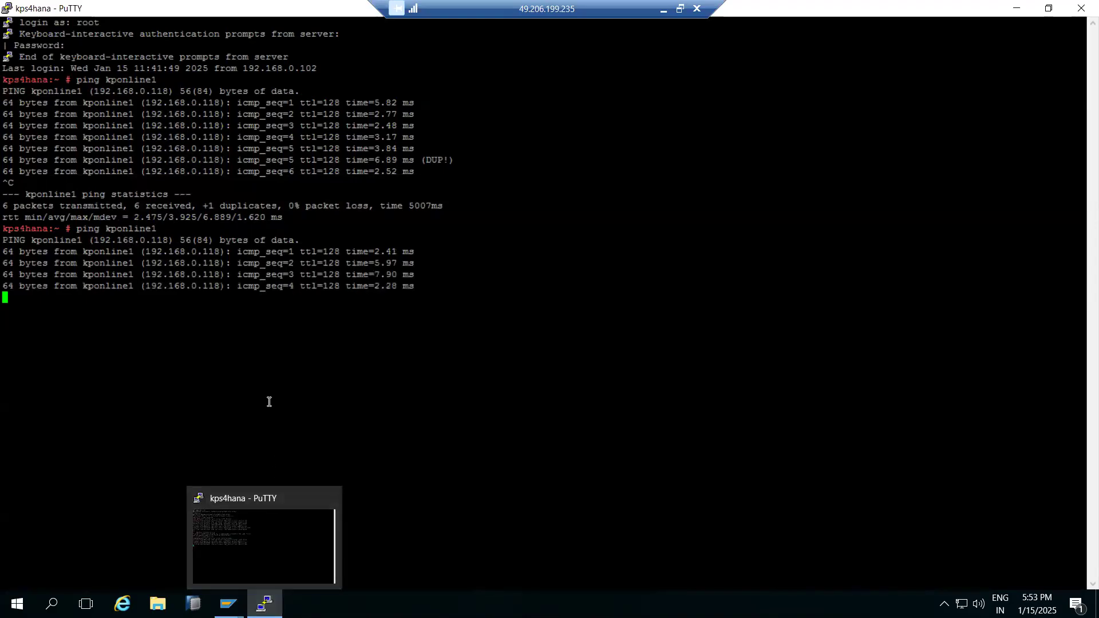
Stop the ping and start a Remote Desktop Connection to kponline1 via mstsc.
{"action": "key", "text": "ctrl+c"}
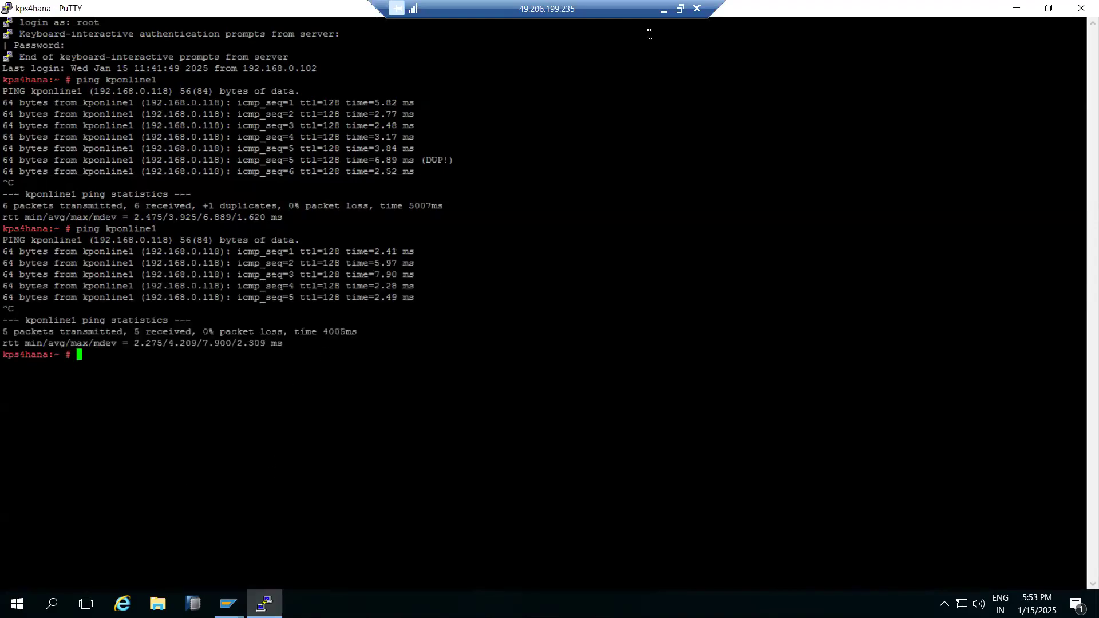
{"action": "left_click", "coordinate": [663, 10]}
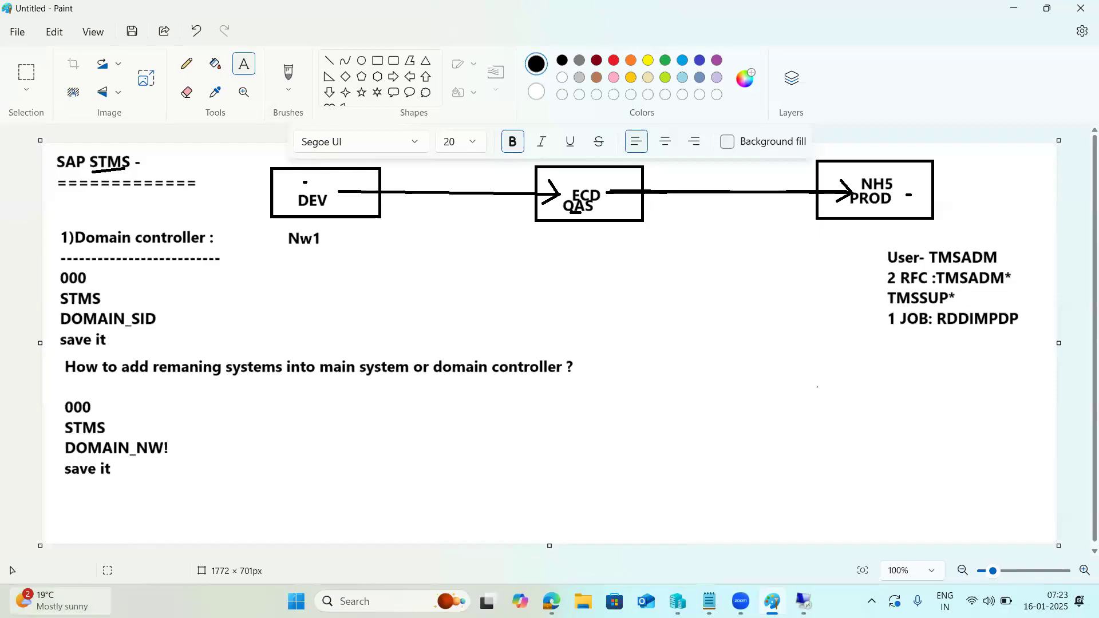
{"action": "left_click", "coordinate": [367, 601]}
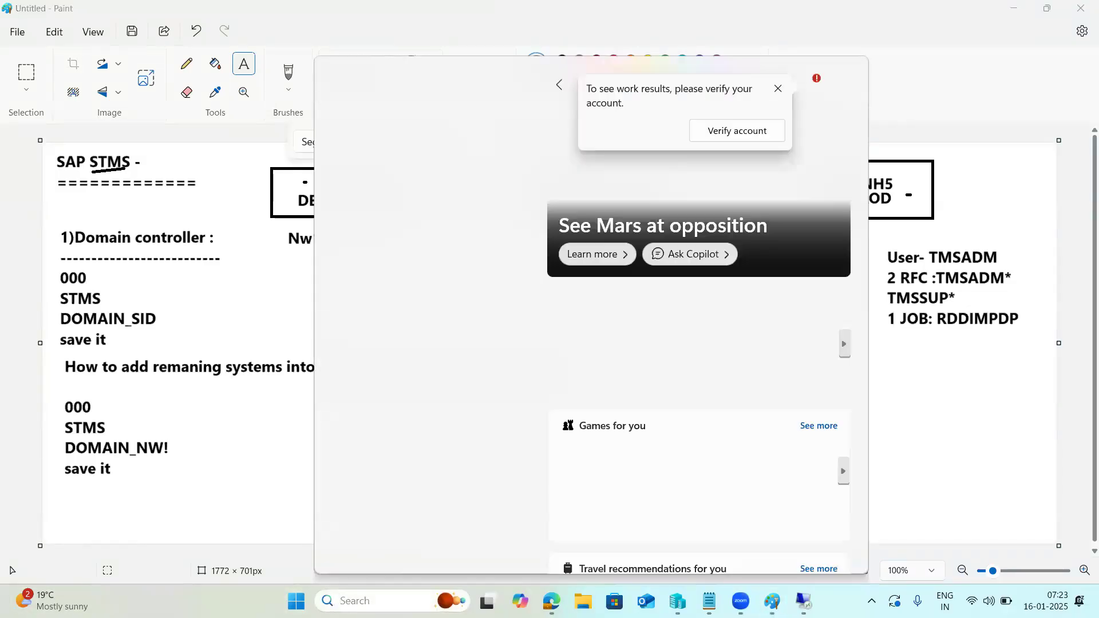
{"action": "type", "text": "mstsc"}
{"action": "key", "text": "Return"}
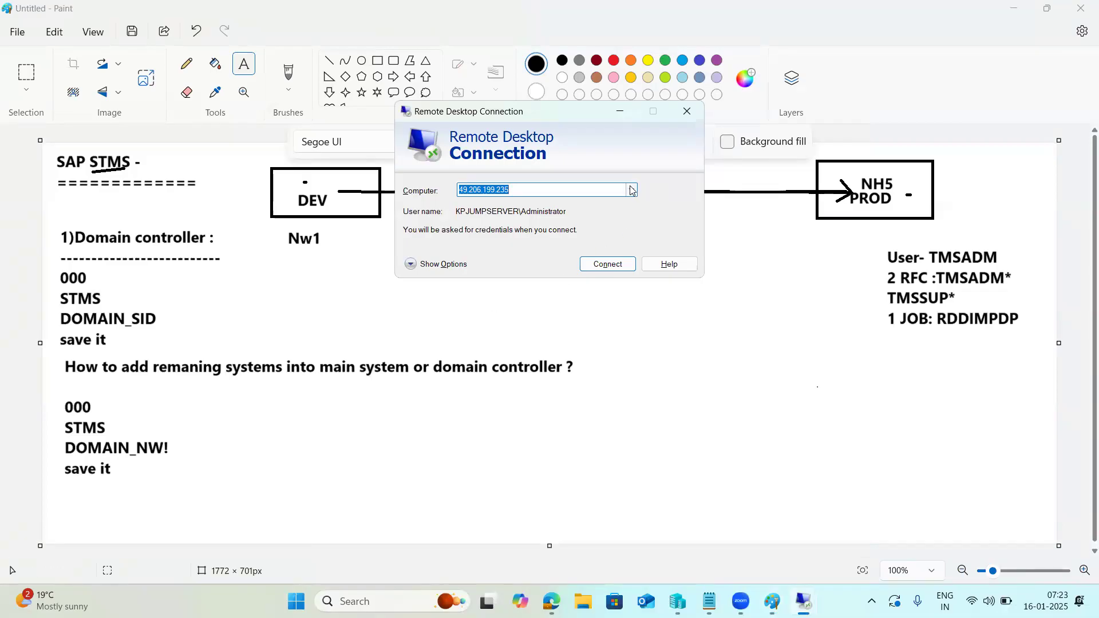
{"action": "left_click", "coordinate": [632, 190]}
{"action": "left_click", "coordinate": [522, 246]}
{"action": "left_click", "coordinate": [612, 263]}
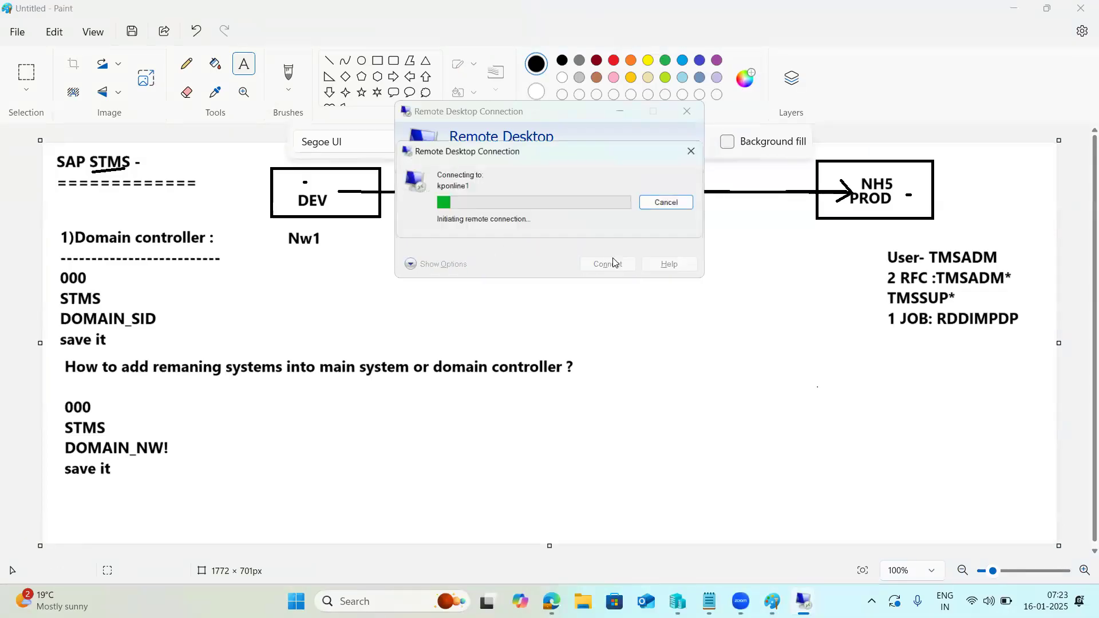
Enter the account password, accept the certificate, and dismiss the licence-server disconnect error.
{"action": "type", "text": "********"}
{"action": "key", "text": "Return"}
{"action": "left_click", "coordinate": [593, 314]}
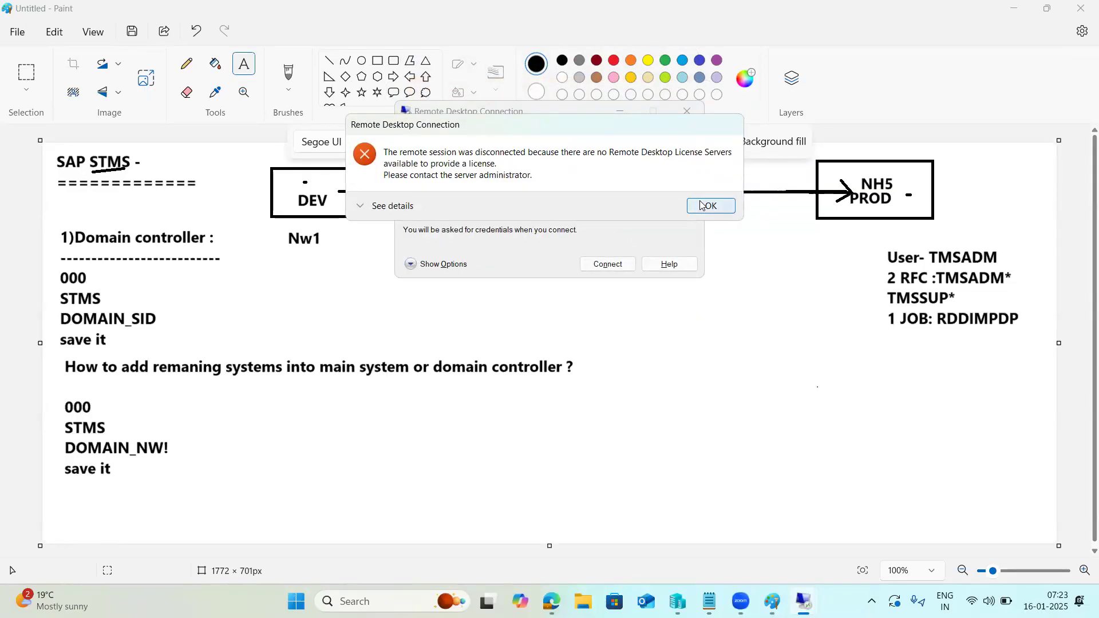
{"action": "left_click", "coordinate": [701, 205]}
{"action": "left_click", "coordinate": [687, 112]}
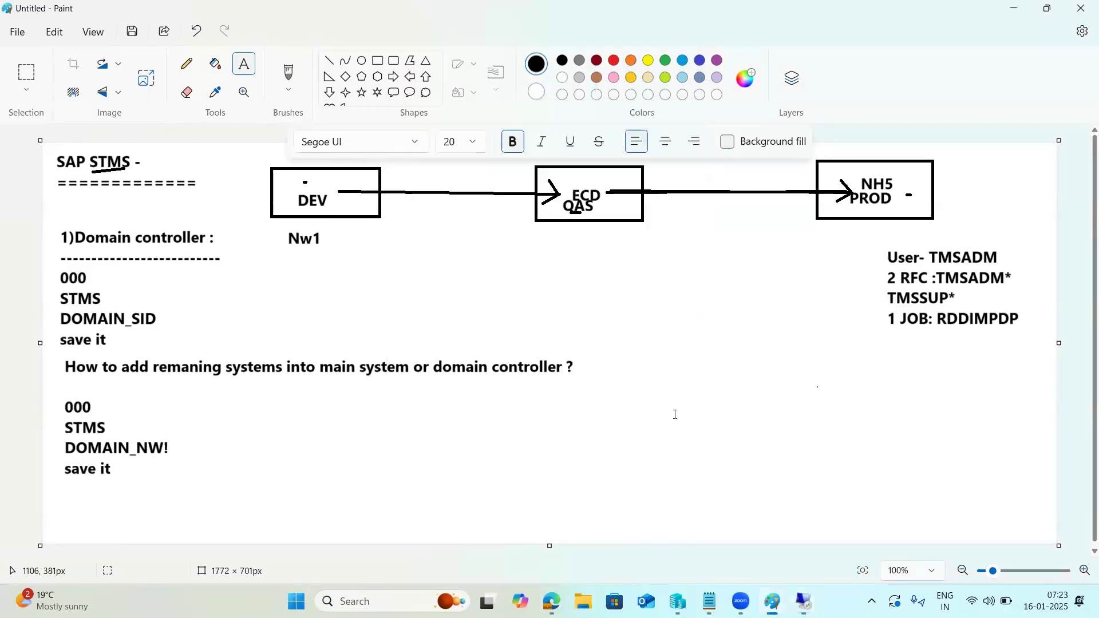
{"action": "left_click", "coordinate": [803, 601]}
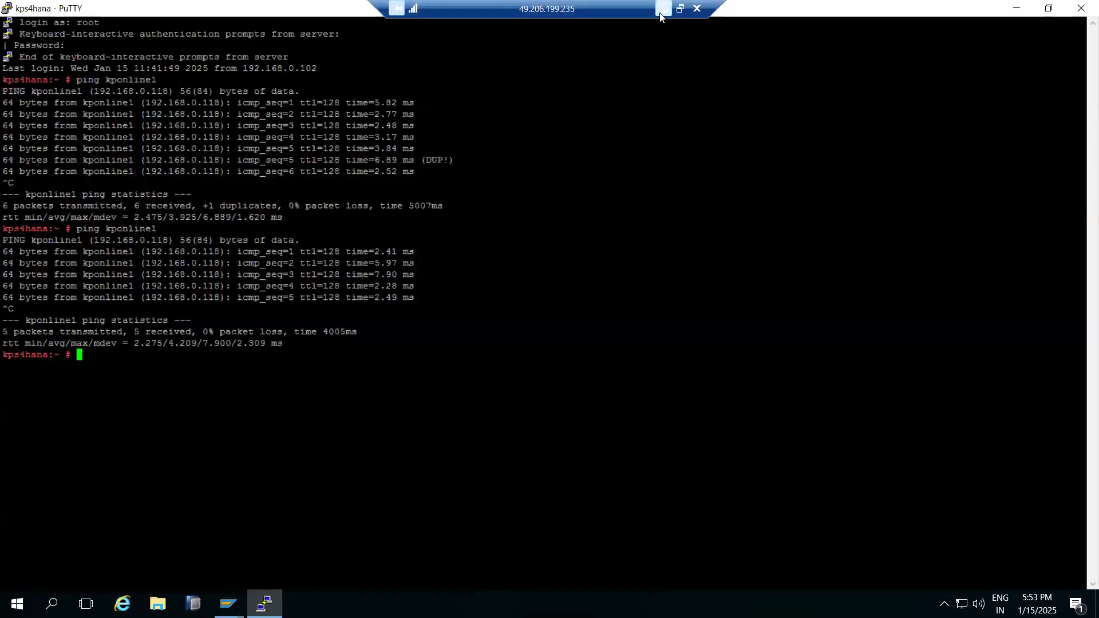
{"action": "left_click", "coordinate": [661, 13]}
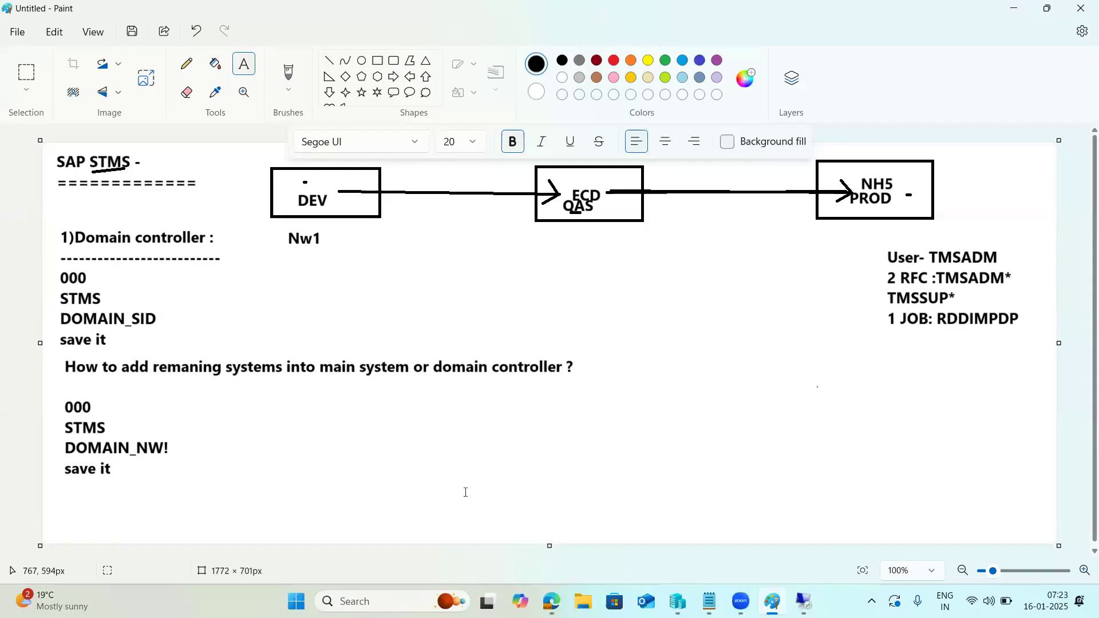
Launch mstsc from the Run prompt and connect to kpbaseserver with the account password.
{"action": "key", "text": "super+r"}
{"action": "key", "text": "Return"}
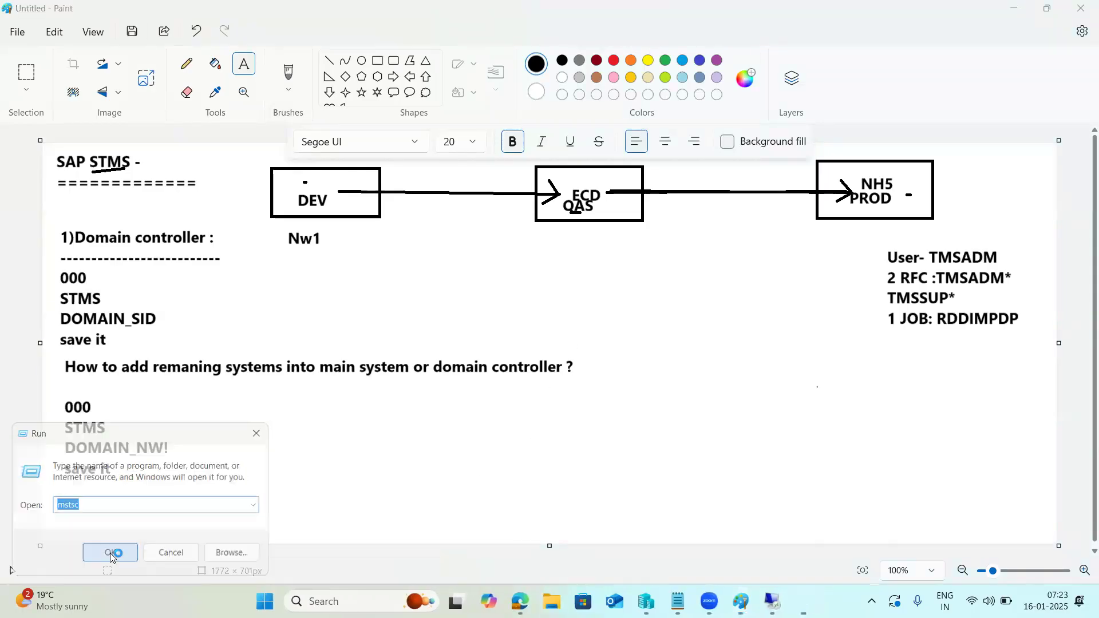
{"action": "left_click", "coordinate": [631, 189]}
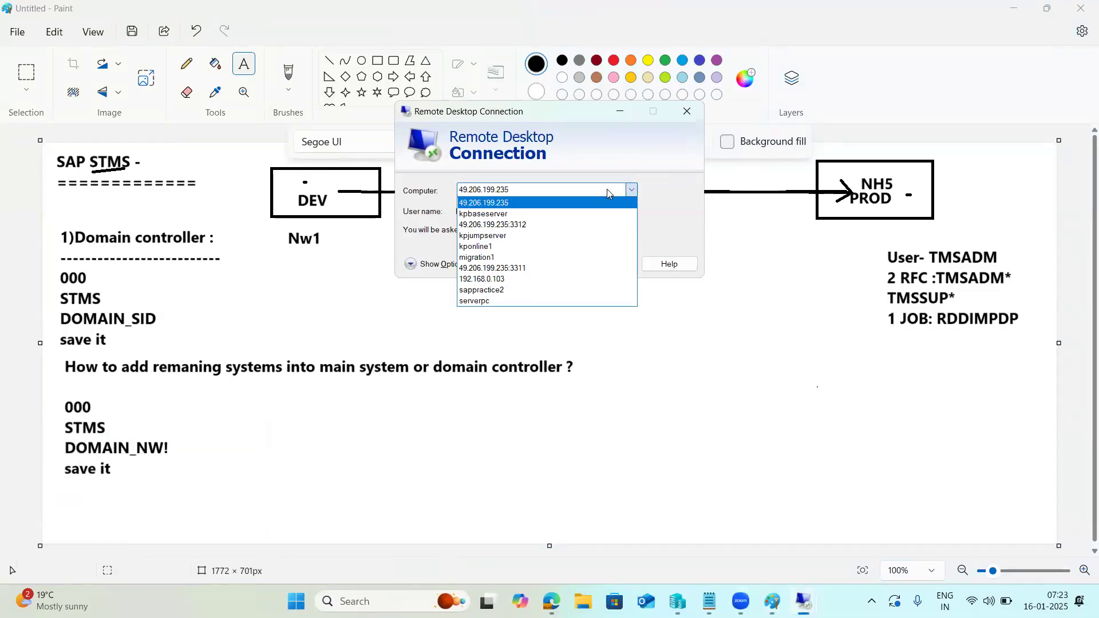
{"action": "left_click", "coordinate": [534, 214]}
{"action": "left_click", "coordinate": [599, 264]}
{"action": "type", "text": "*****"}
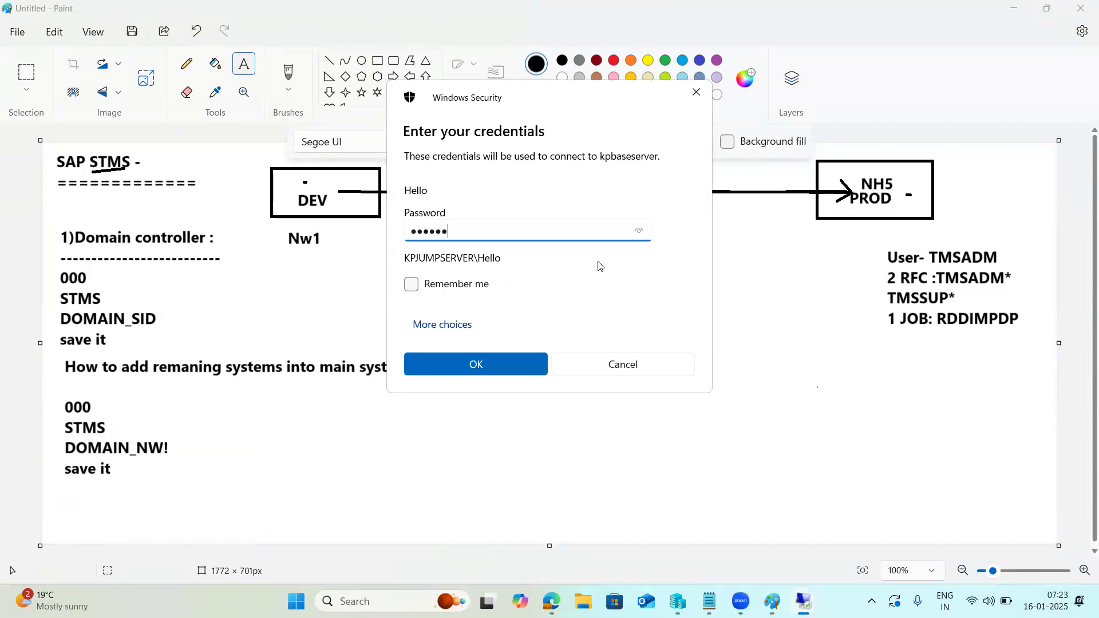
{"action": "type", "text": "*****"}
{"action": "key", "text": "Return"}
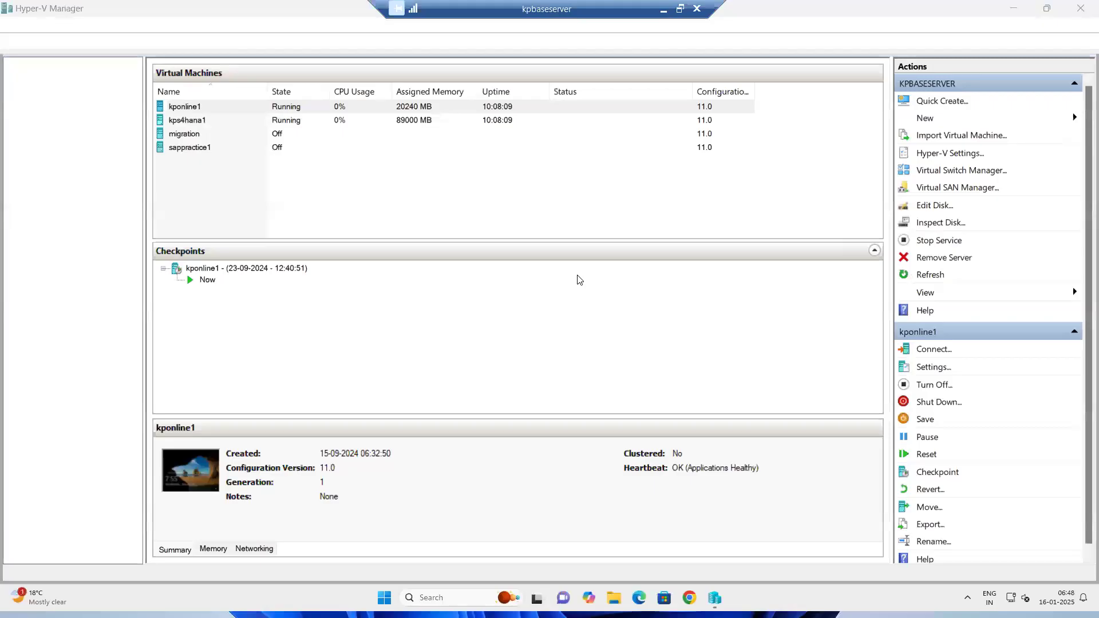
Open the kponline1 VM console in Hyper-V Manager and sign in as Administrator.
{"action": "left_click", "coordinate": [188, 106]}
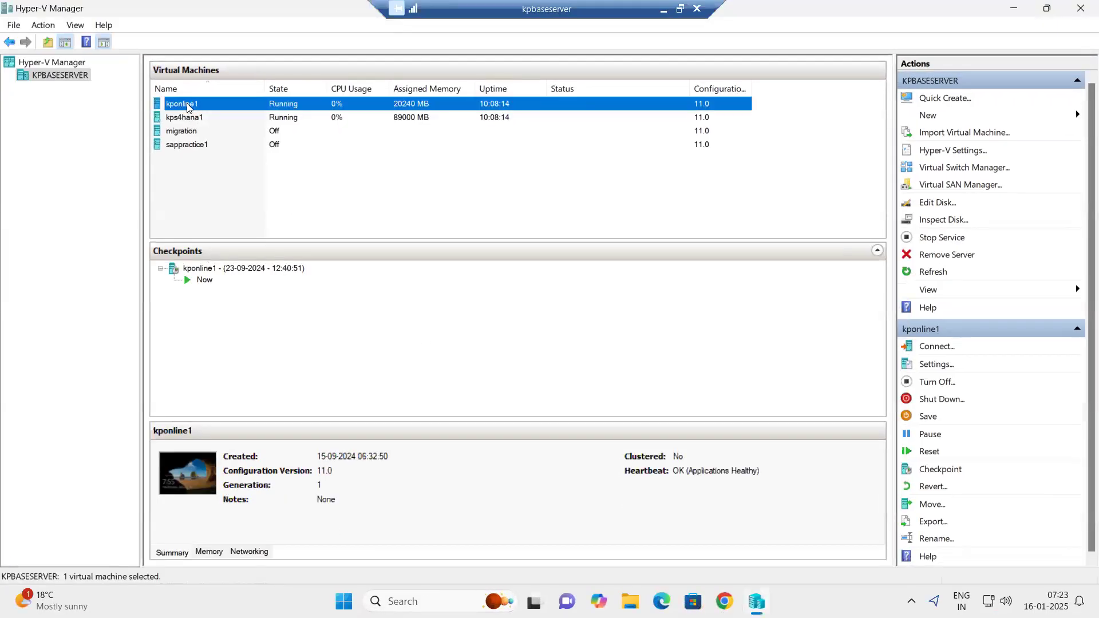
{"action": "double_click", "coordinate": [187, 106]}
{"action": "left_click", "coordinate": [299, 257]}
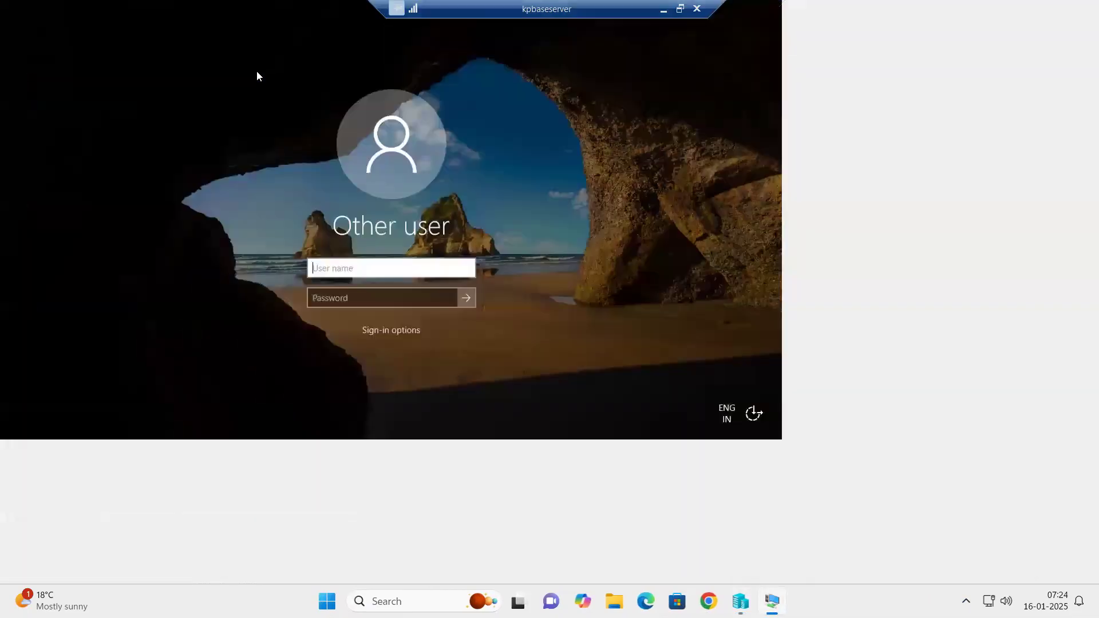
{"action": "type", "text": "Administ"}
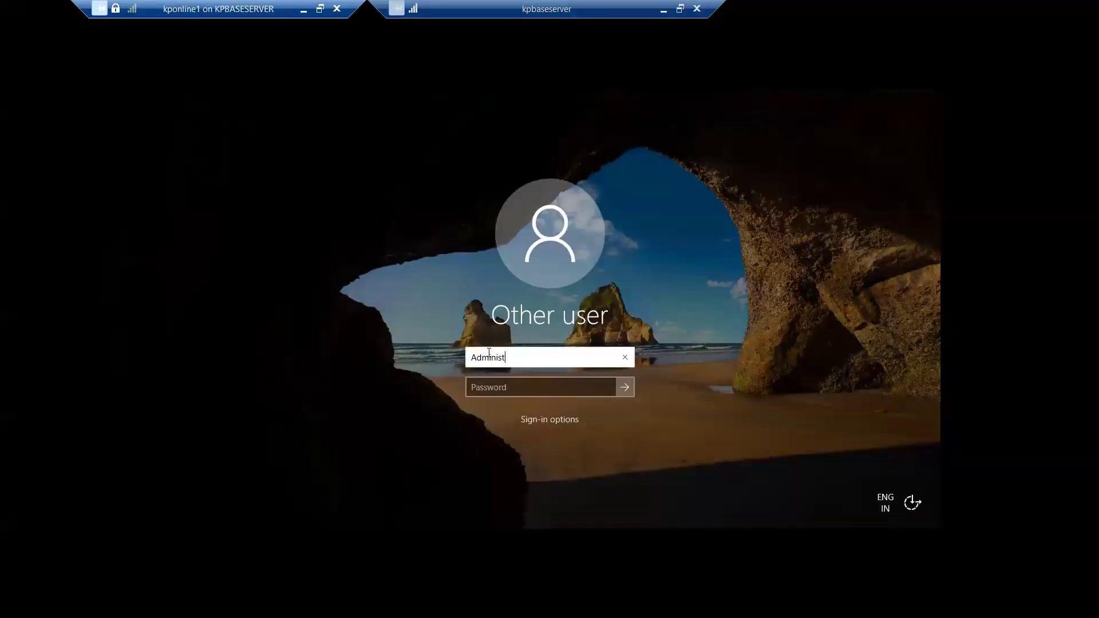
{"action": "type", "text": "rator"}
{"action": "key", "text": "Tab"}
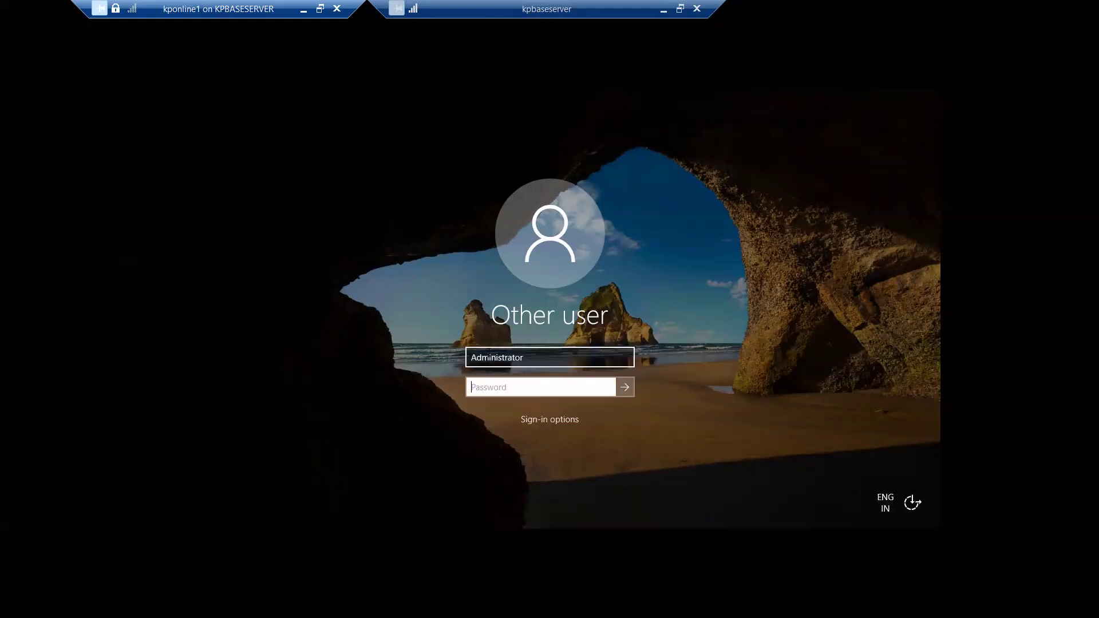
{"action": "type", "text": "•••••••"}
{"action": "key", "text": "Return"}
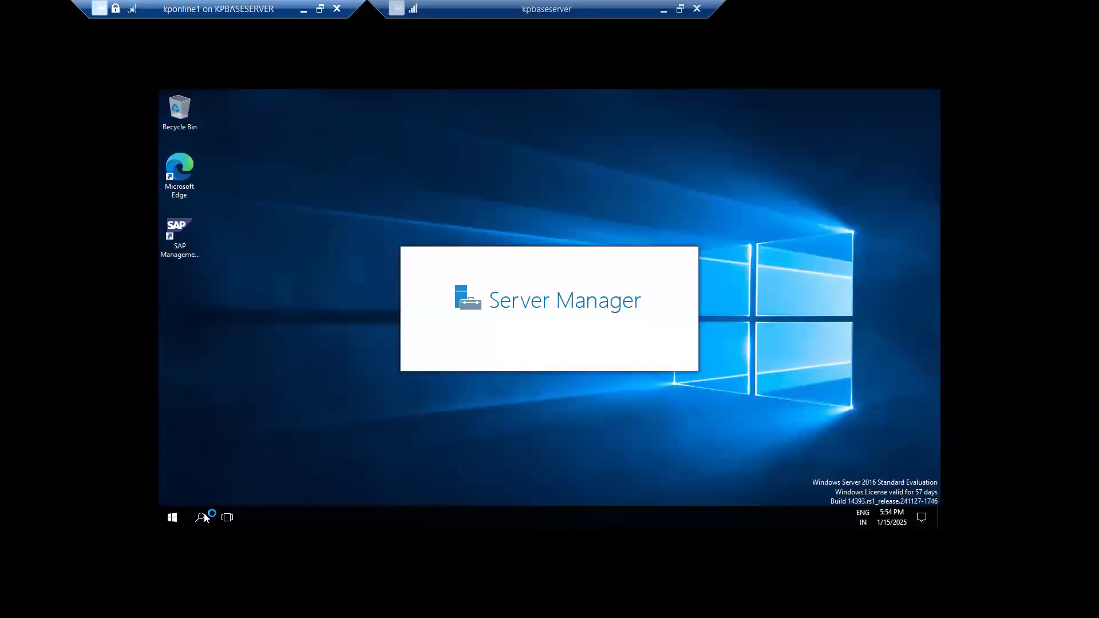
Dismiss the shutdown event tracker, open Command Prompt, and ping kponline1.
{"action": "left_click", "coordinate": [594, 382]}
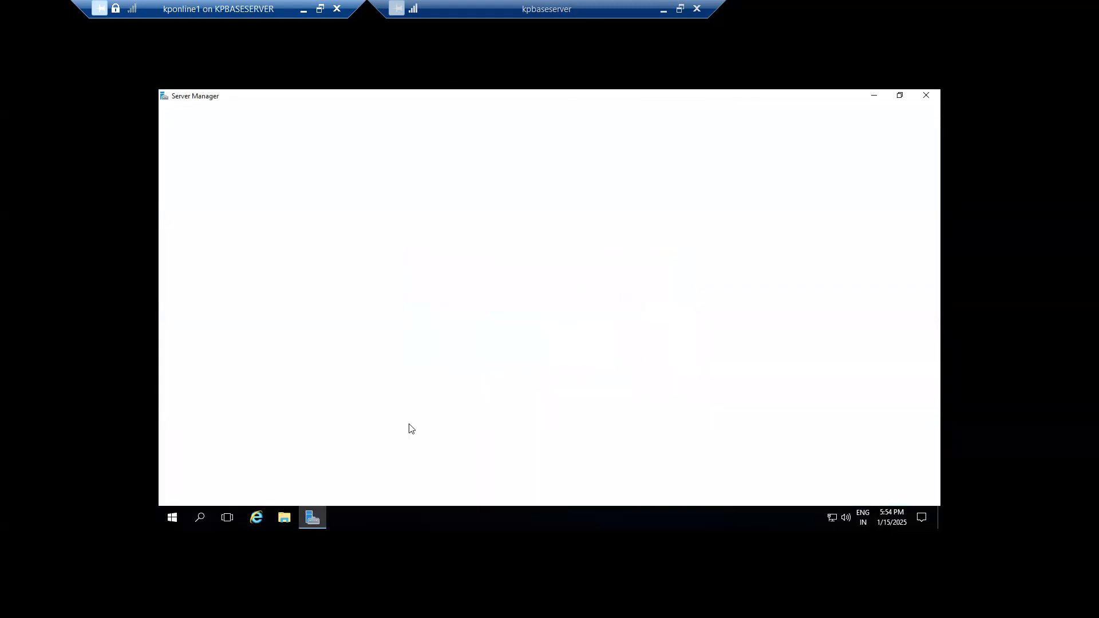
{"action": "left_click", "coordinate": [201, 518]}
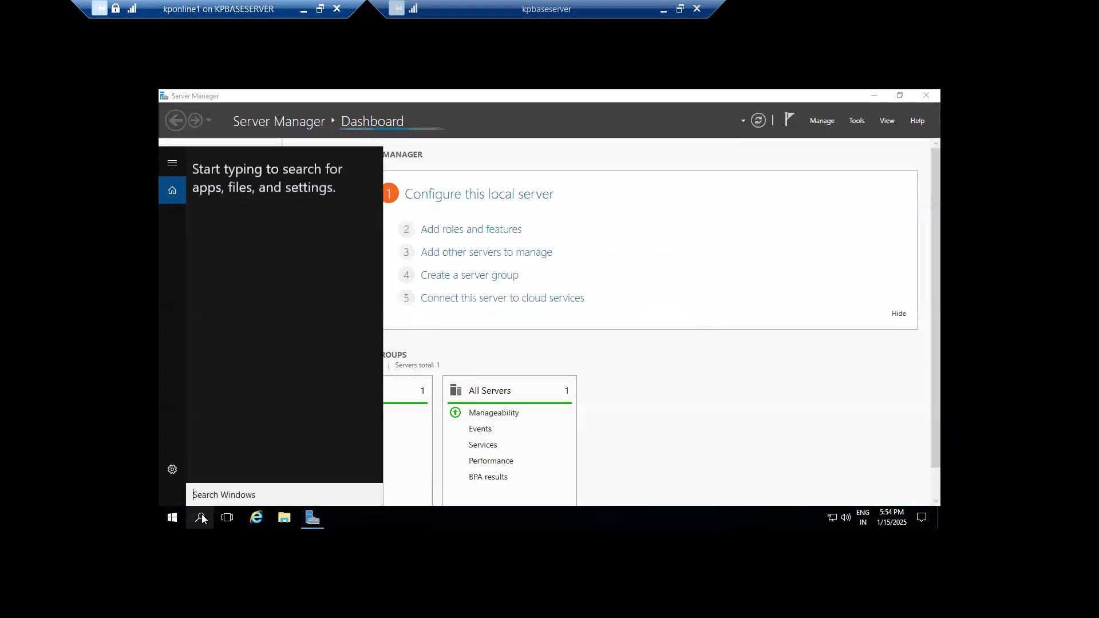
{"action": "type", "text": "cmd"}
{"action": "key", "text": "Return"}
{"action": "type", "text": "ping kponline1"}
{"action": "key", "text": "Return"}
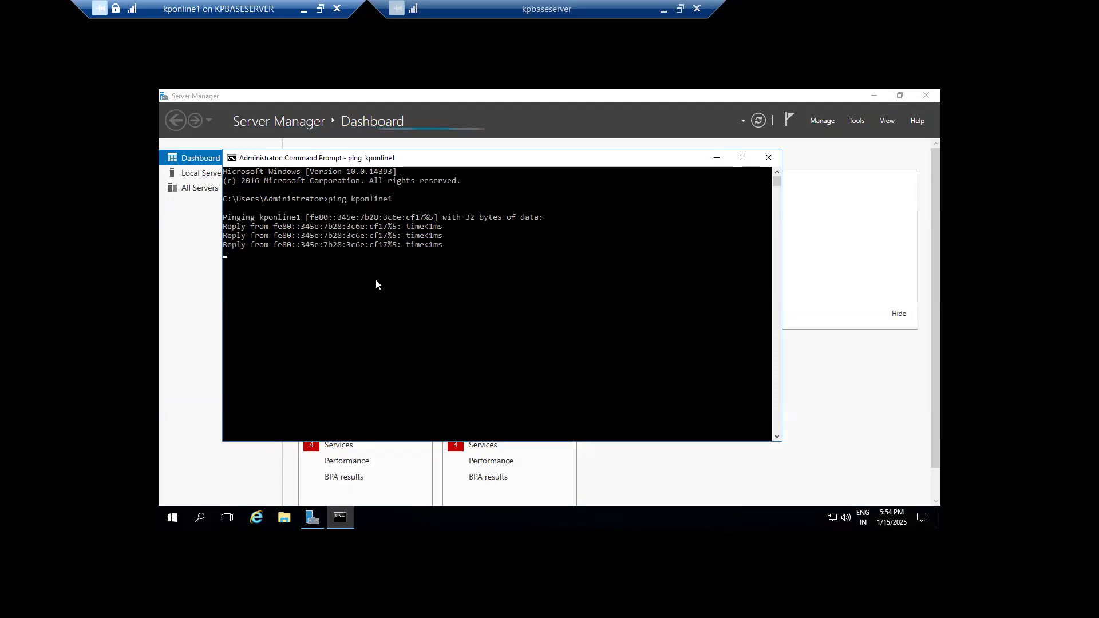
Ping kps4hana and stop it once destination host unreachable appears.
{"action": "key", "text": "Return"}
{"action": "type", "text": "pin"}
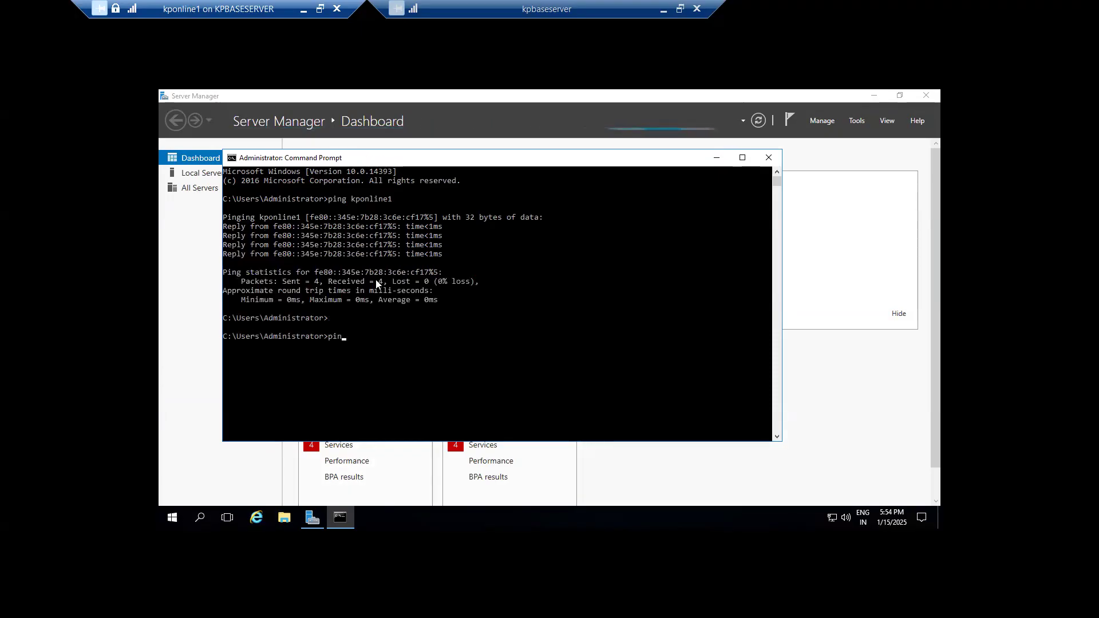
{"action": "type", "text": "g kps4hanan"}
{"action": "key", "text": "Return"}
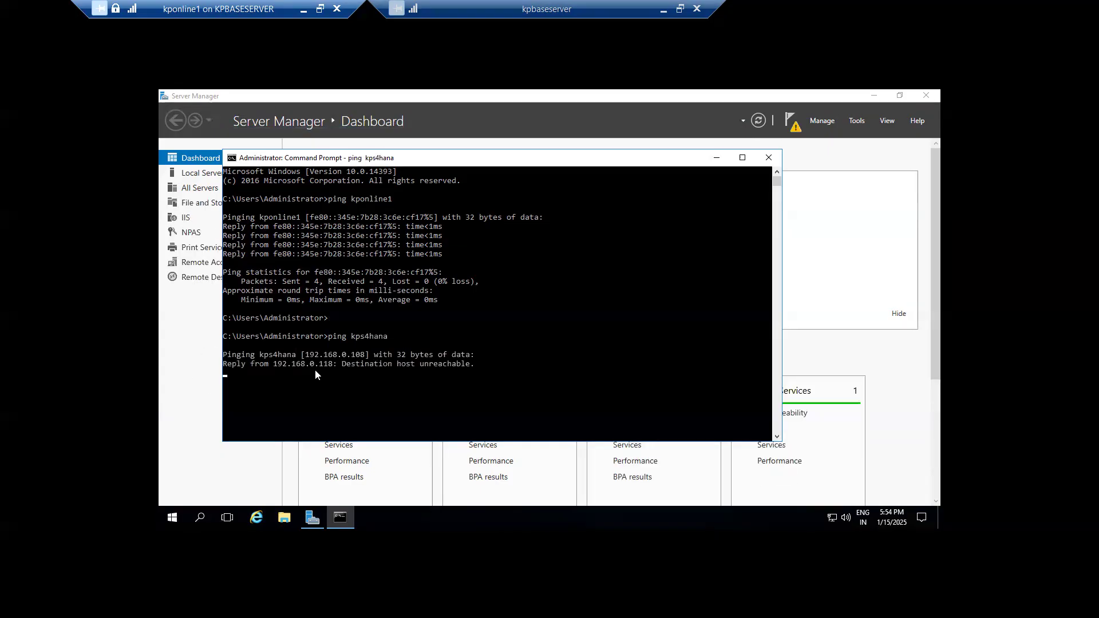
{"action": "key", "text": "ctrl+c"}
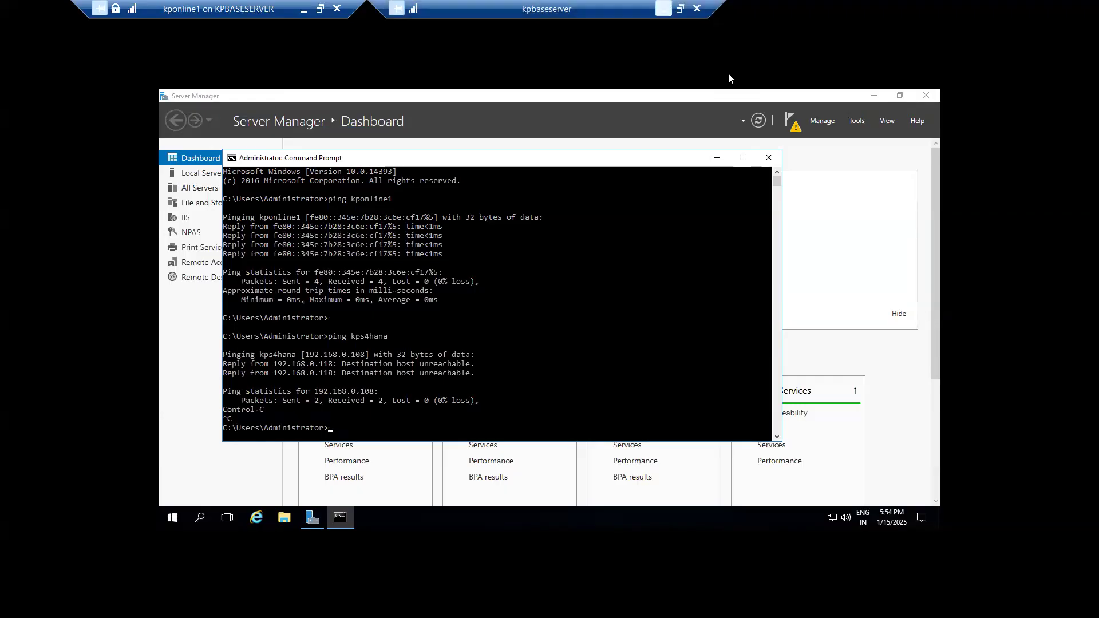
Switch from the kpbaseserver session to the 49.206.199.235 remote session.
{"action": "left_click", "coordinate": [663, 9]}
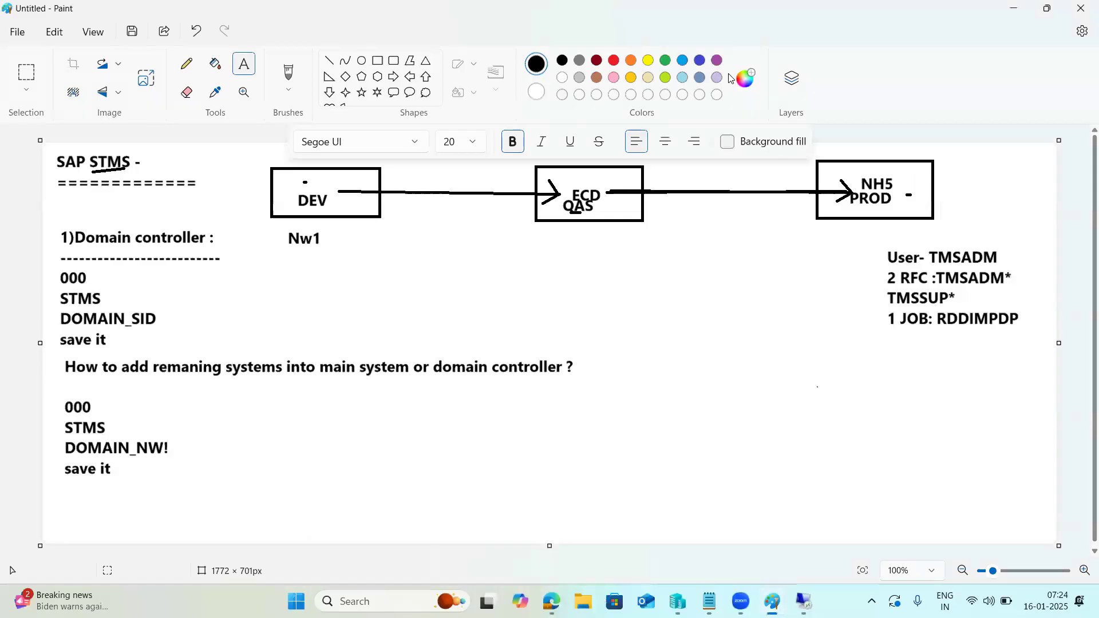
{"action": "mouse_move", "coordinate": [804, 601]}
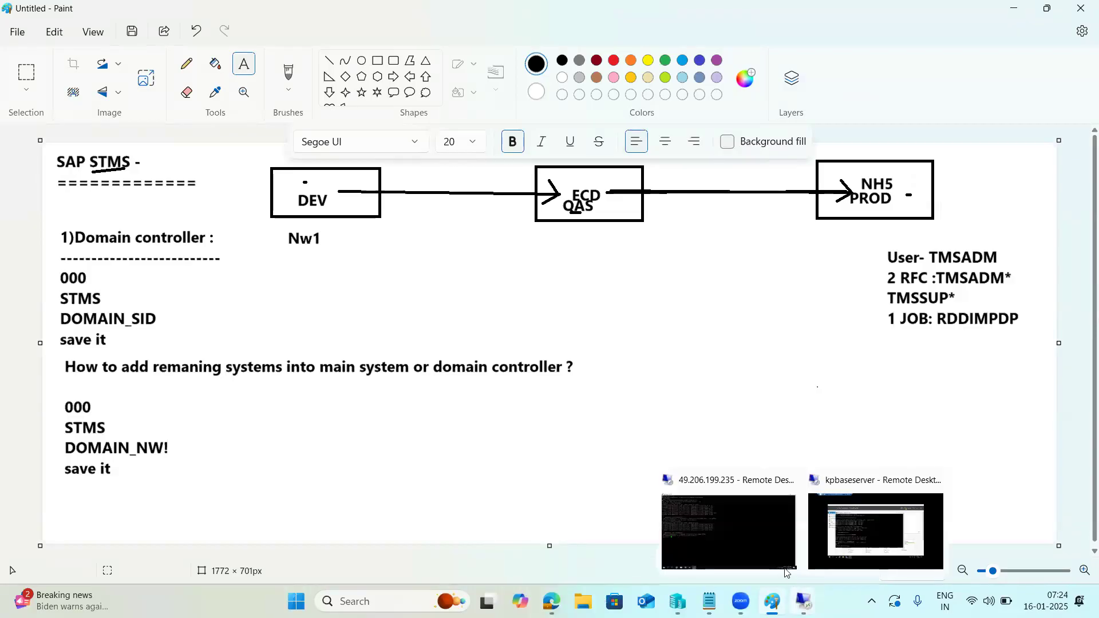
{"action": "left_click", "coordinate": [730, 530]}
Run ip addr show on kps4hana and select the eth0 address 192.168.0.104.
{"action": "type", "text": "ip addr show"}
{"action": "key", "text": "Return"}
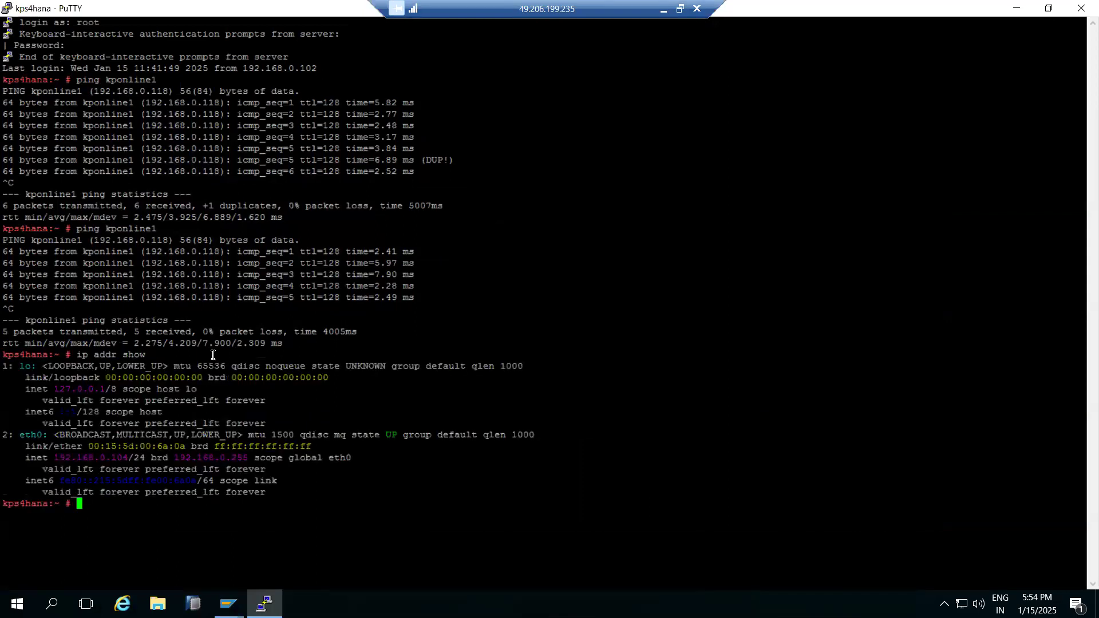
{"action": "double_click", "coordinate": [79, 458]}
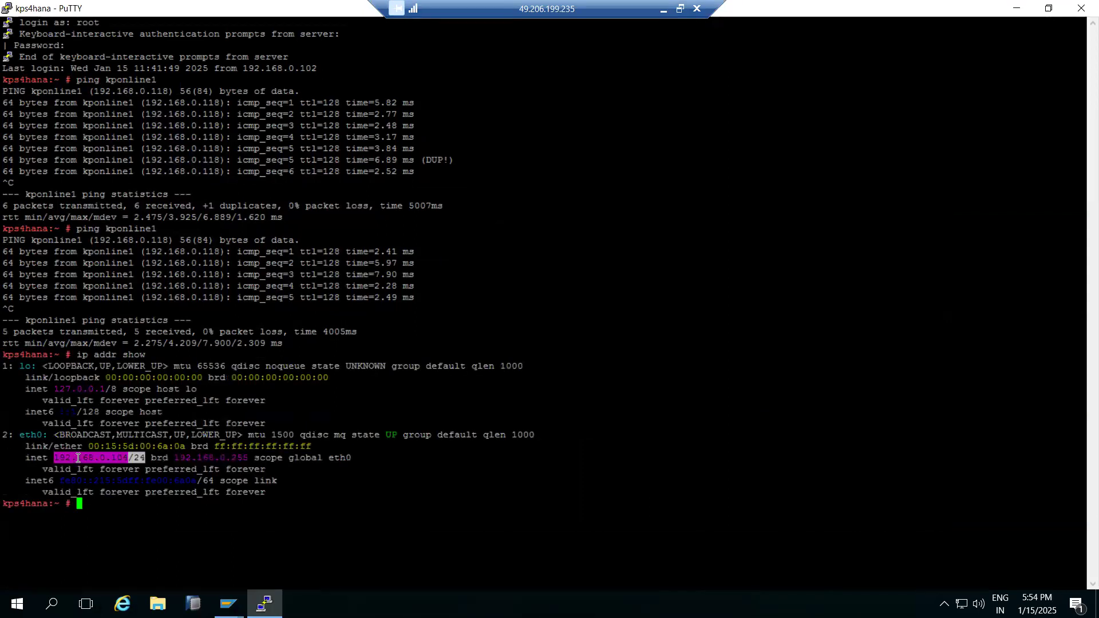
{"action": "left_click", "coordinate": [59, 458]}
{"action": "left_click_drag", "start_coordinate": [55, 458], "coordinate": [128, 458]}
Switch from the PuTTY session to the kpbaseserver remote session.
{"action": "left_click", "coordinate": [663, 10]}
{"action": "mouse_move", "coordinate": [802, 604]}
{"action": "left_click", "coordinate": [875, 531]}
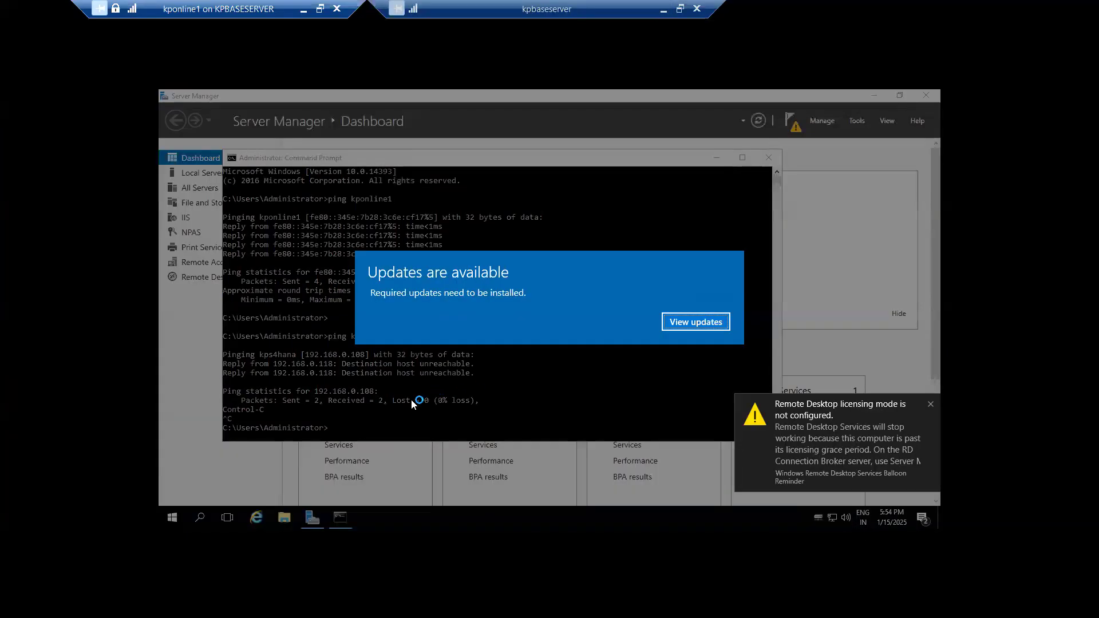
Review the pending Windows updates, then bring up Command Prompt and File Explorer's Quick access.
{"action": "left_click", "coordinate": [679, 323]}
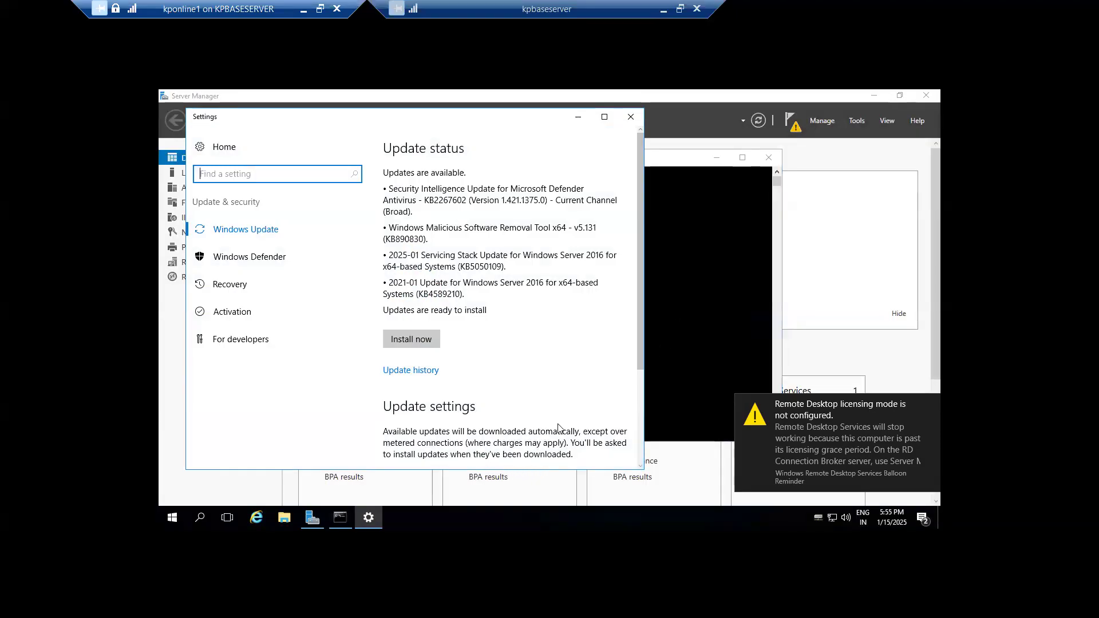
{"action": "left_click", "coordinate": [684, 383]}
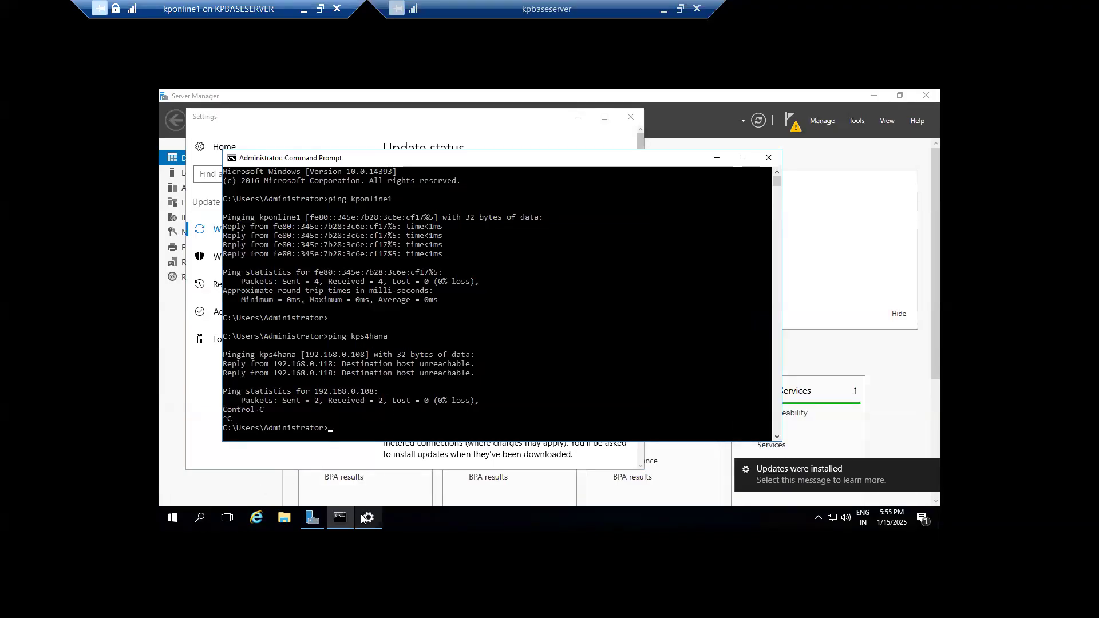
{"action": "left_click", "coordinate": [285, 518]}
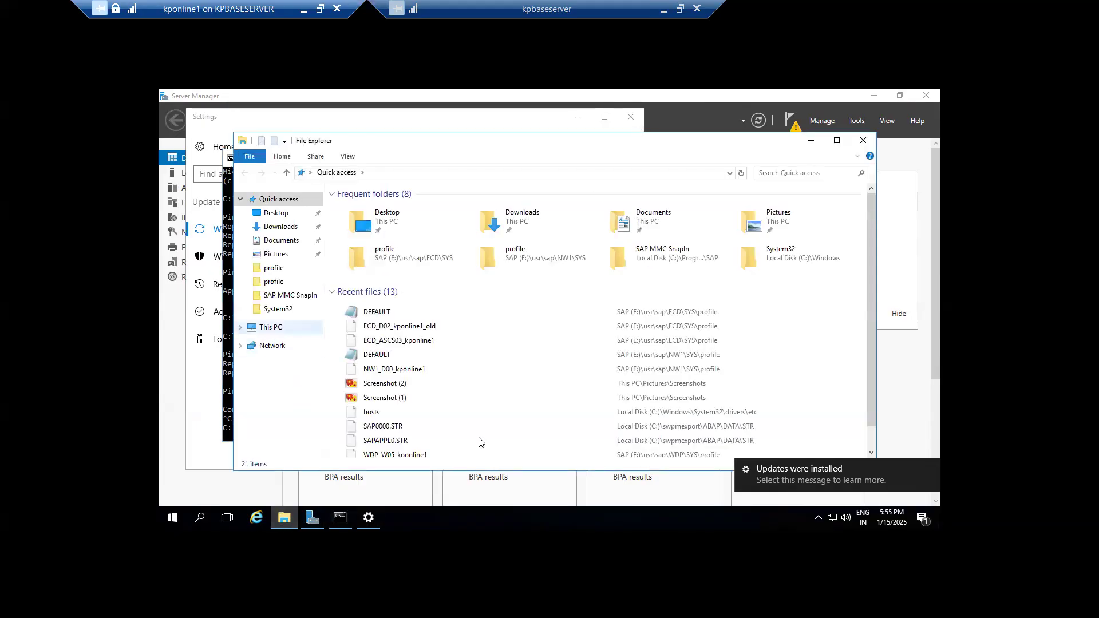
Open hosts in Notepad, change kps4hana from 192.168.0.108 to 192.168.0.104, and save.
{"action": "double_click", "coordinate": [372, 412]}
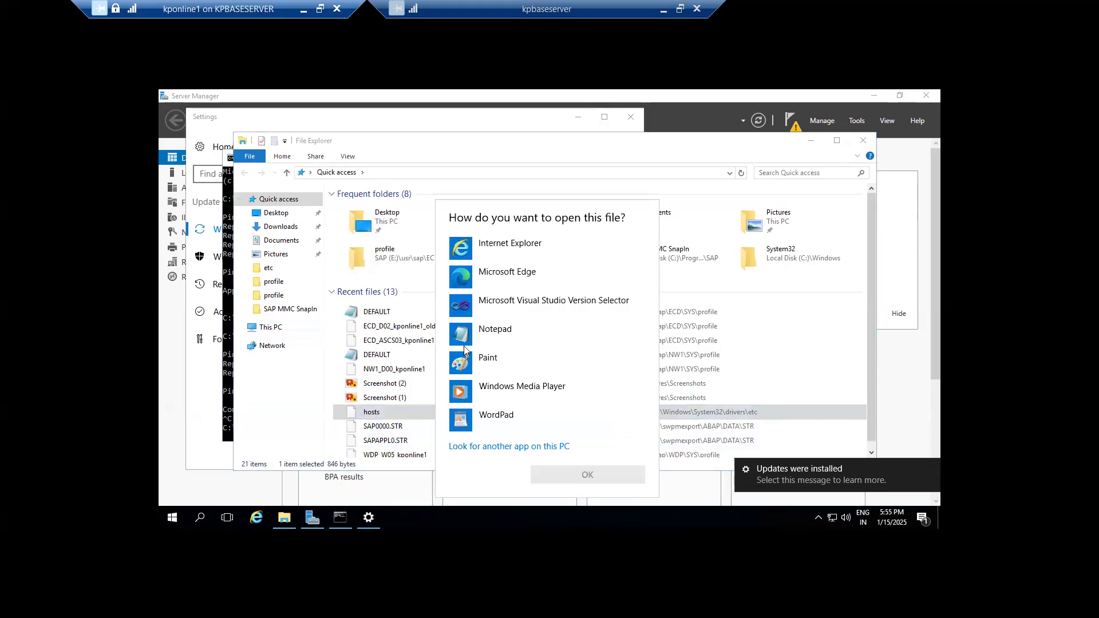
{"action": "left_click", "coordinate": [490, 340]}
{"action": "double_click", "coordinate": [489, 341]}
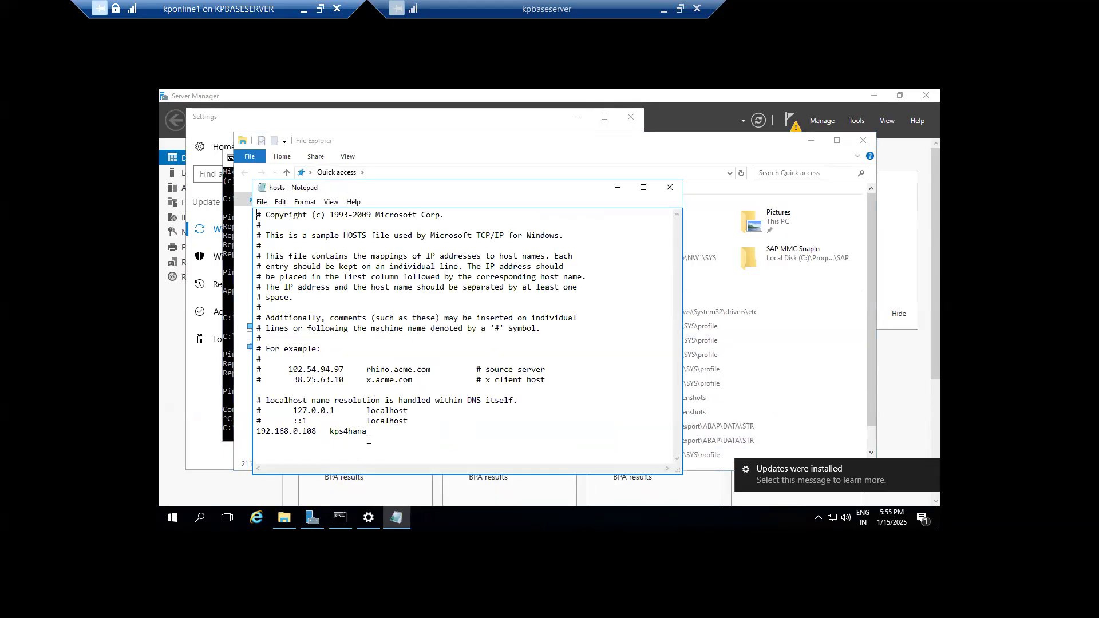
{"action": "left_click_drag", "start_coordinate": [336, 432], "coordinate": [260, 435]}
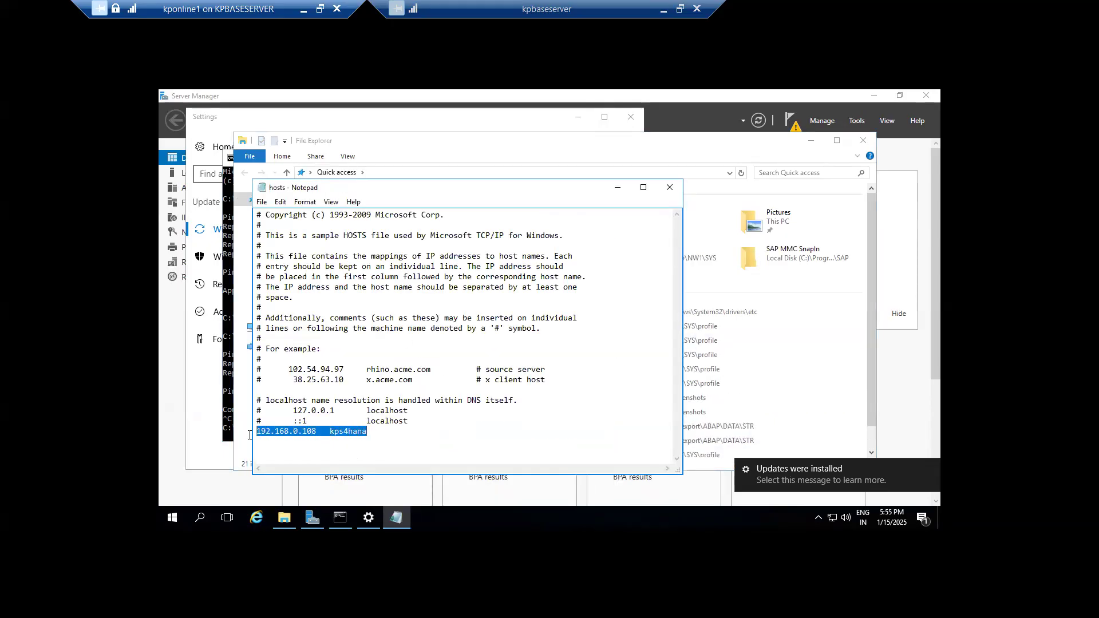
{"action": "left_click", "coordinate": [320, 430]}
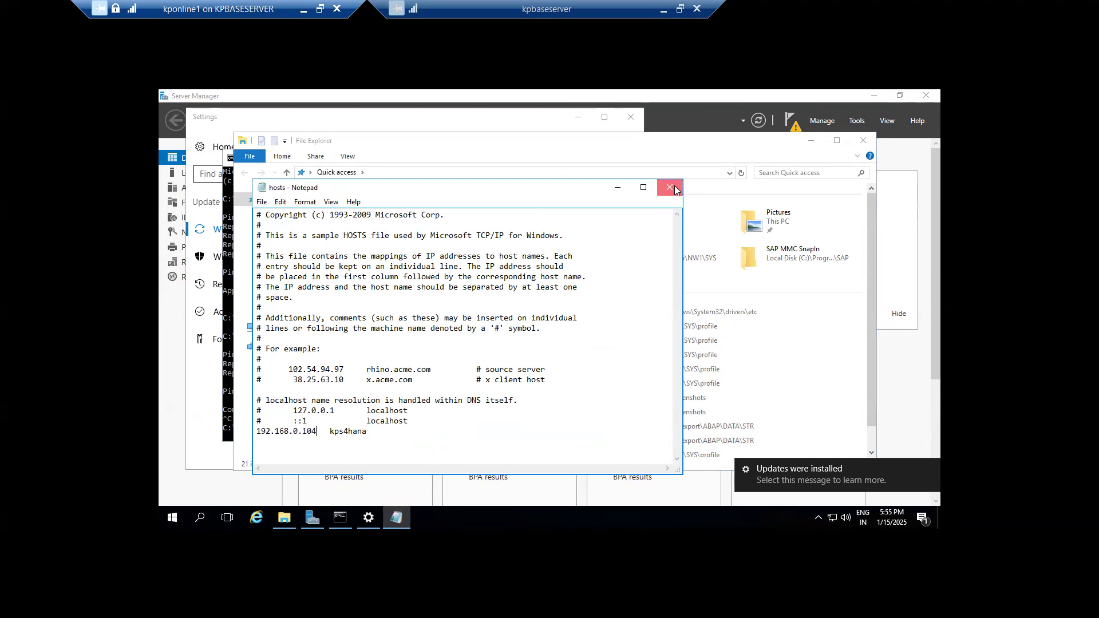
{"action": "left_click", "coordinate": [669, 187]}
Close File Explorer and rerun ping kps4hana to confirm it answers at 192.168.0.104.
{"action": "left_click", "coordinate": [861, 140]}
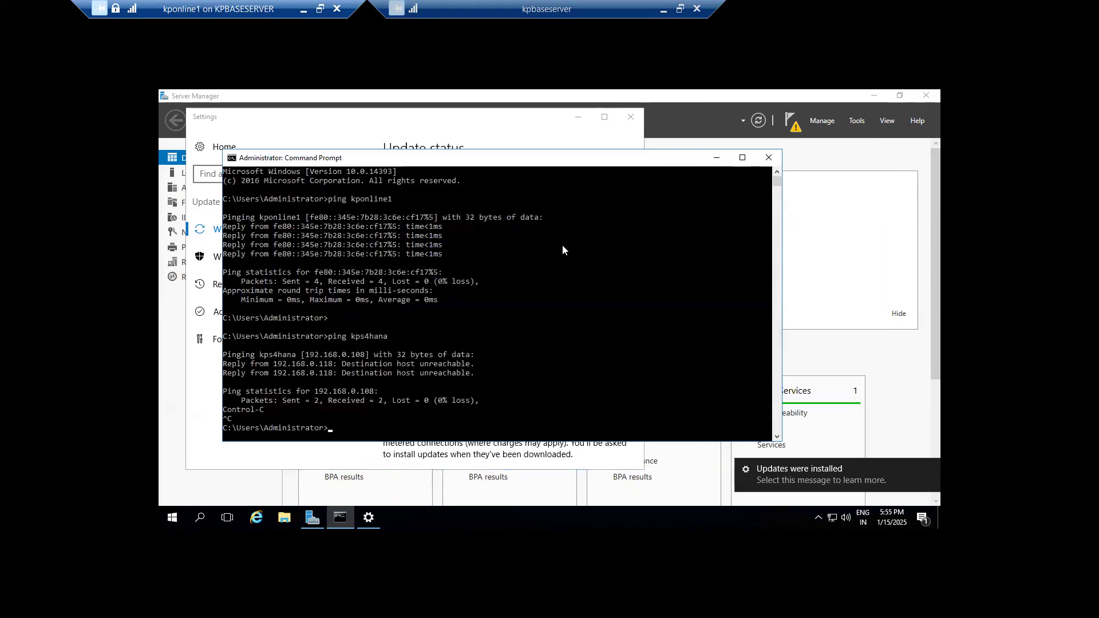
{"action": "key", "text": "Up"}
{"action": "key", "text": "Return"}
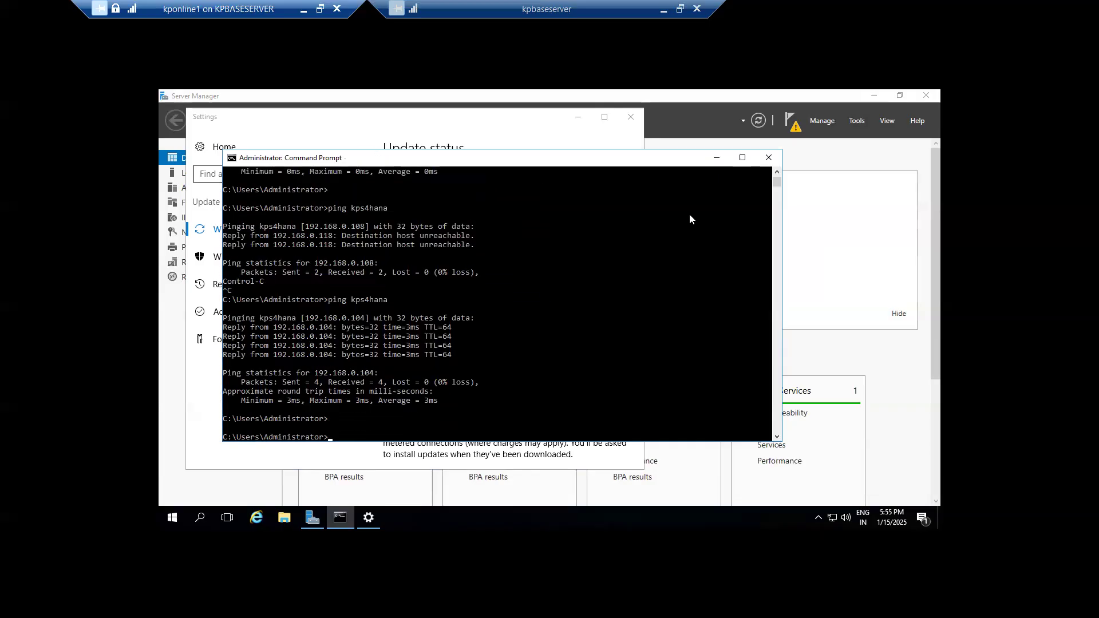
Close Command Prompt, start installing the Windows updates, and clear Settings and Server Manager away.
{"action": "left_click", "coordinate": [768, 156]}
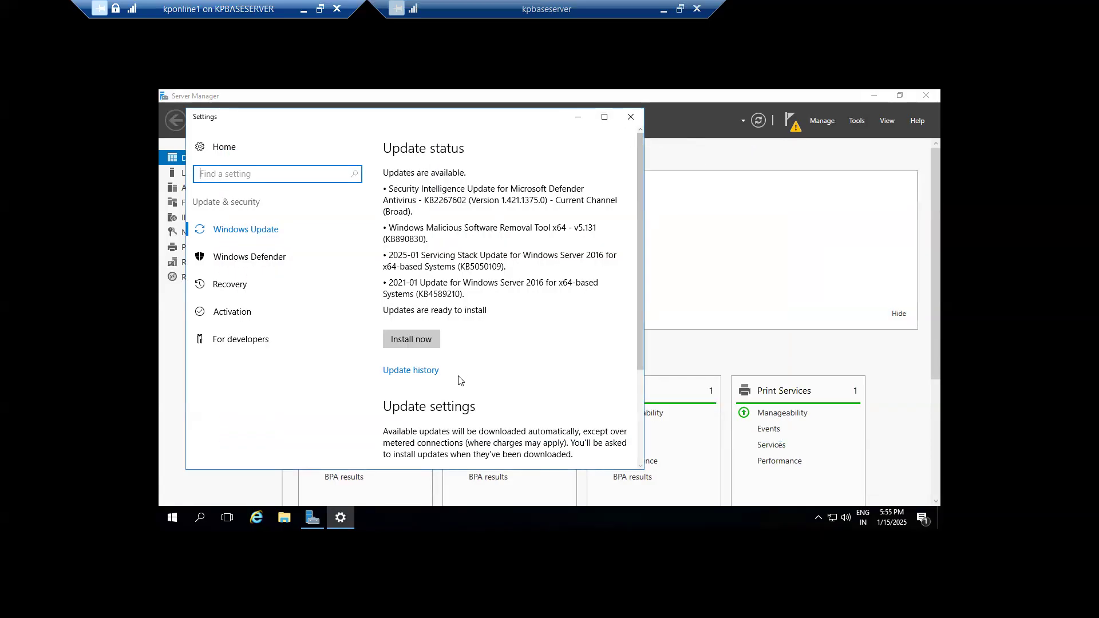
{"action": "left_click", "coordinate": [417, 350]}
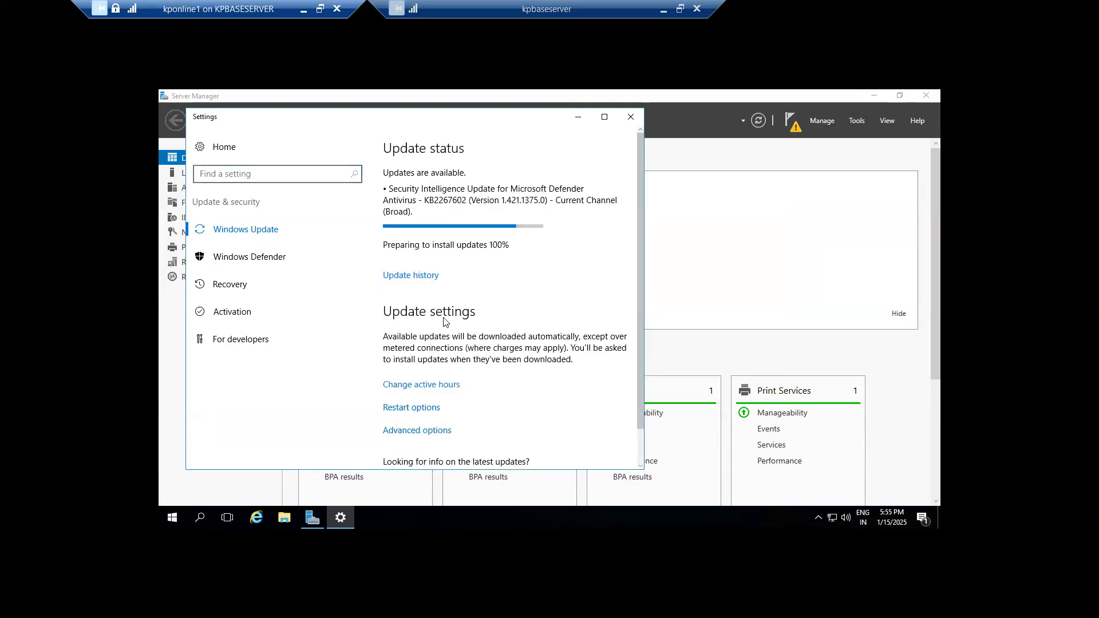
{"action": "left_click", "coordinate": [577, 118]}
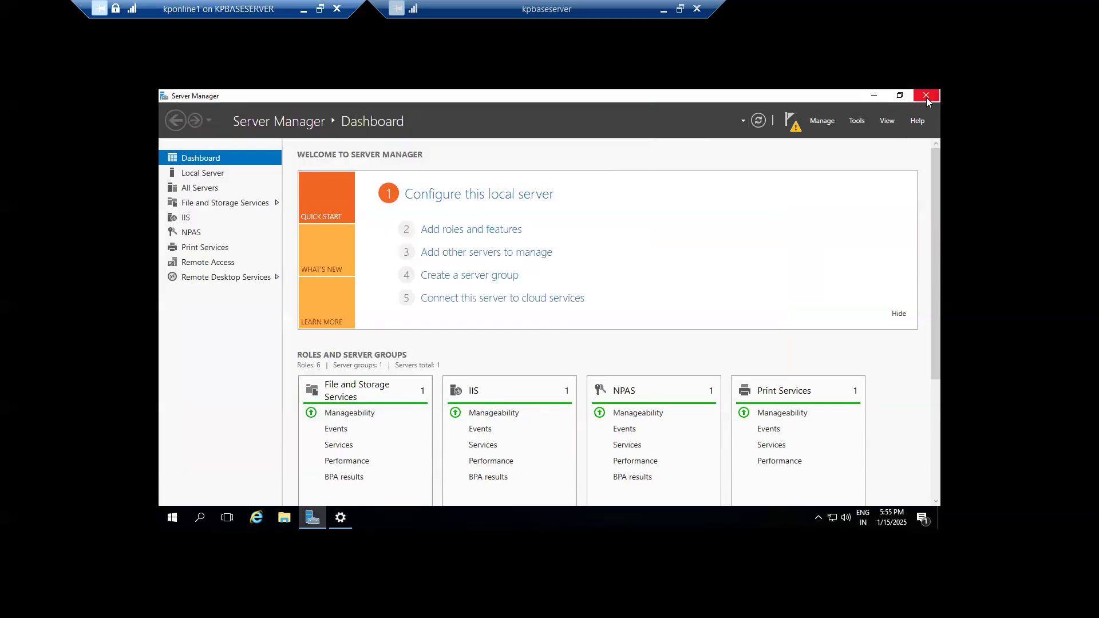
{"action": "left_click", "coordinate": [927, 96]}
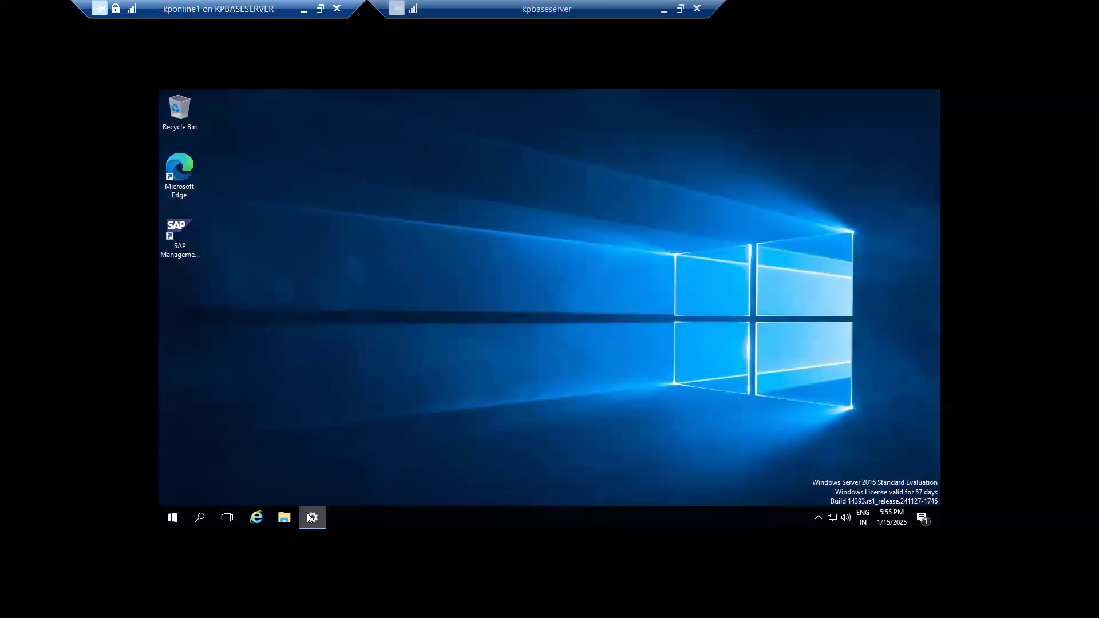
Return to the 49.206.199.235 session and bring the SAP connection test results forward.
{"action": "mouse_move", "coordinate": [308, 514]}
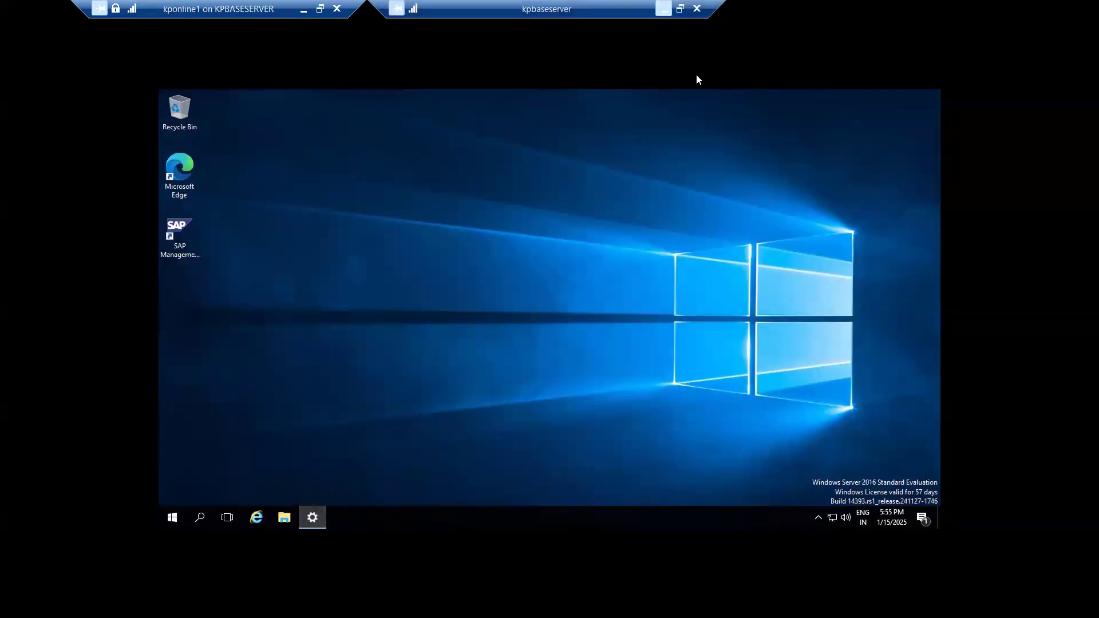
{"action": "left_click", "coordinate": [664, 8]}
{"action": "mouse_move", "coordinate": [804, 601]}
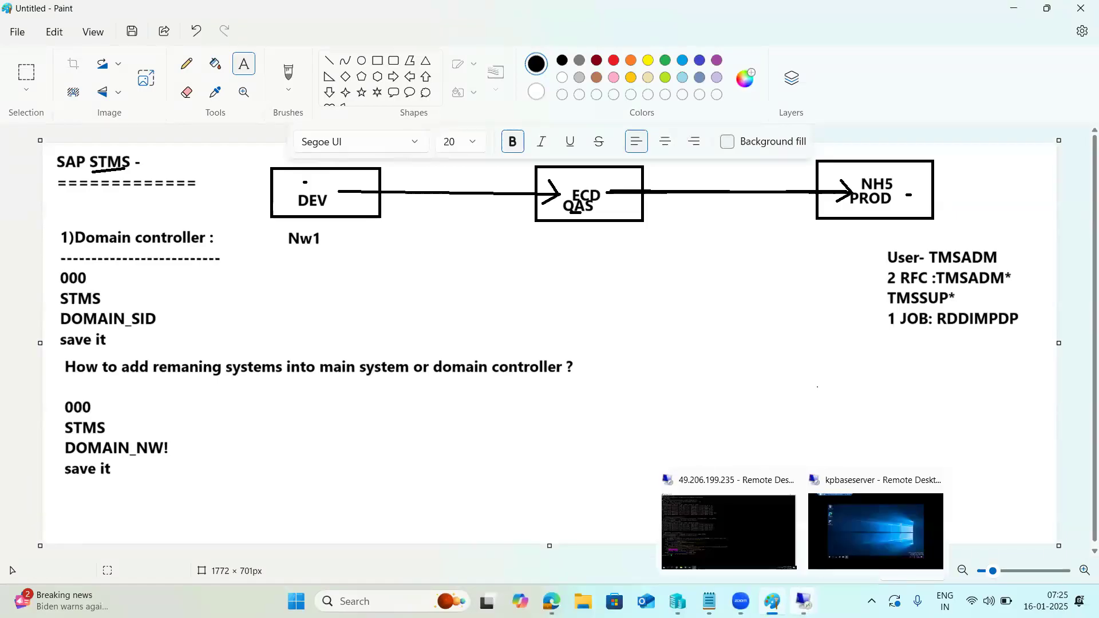
{"action": "left_click", "coordinate": [726, 528]}
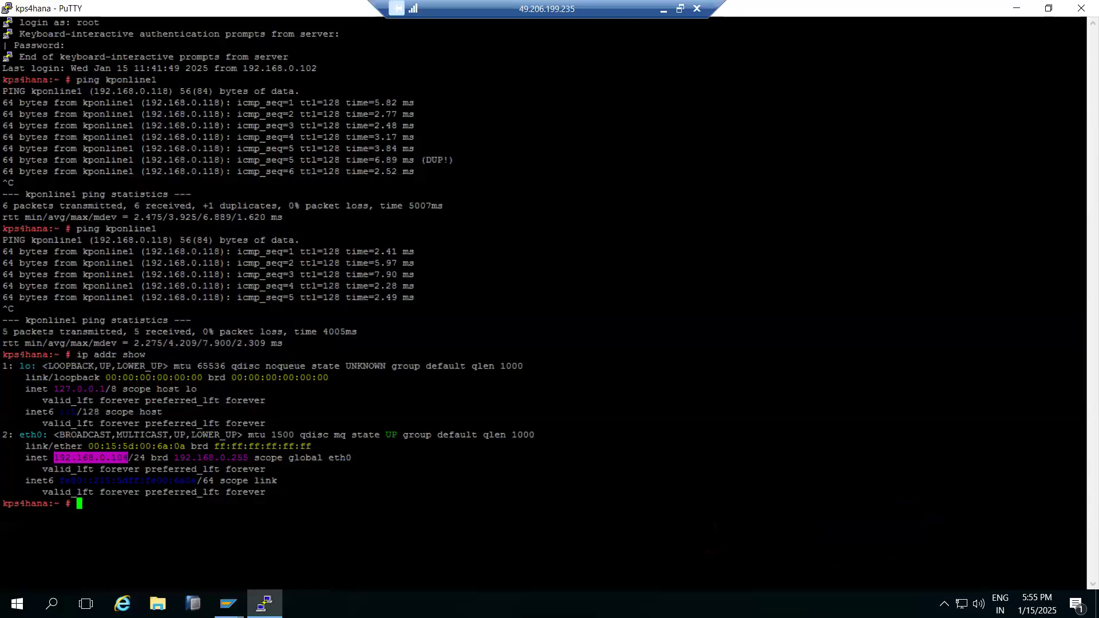
{"action": "left_click", "coordinate": [265, 604]}
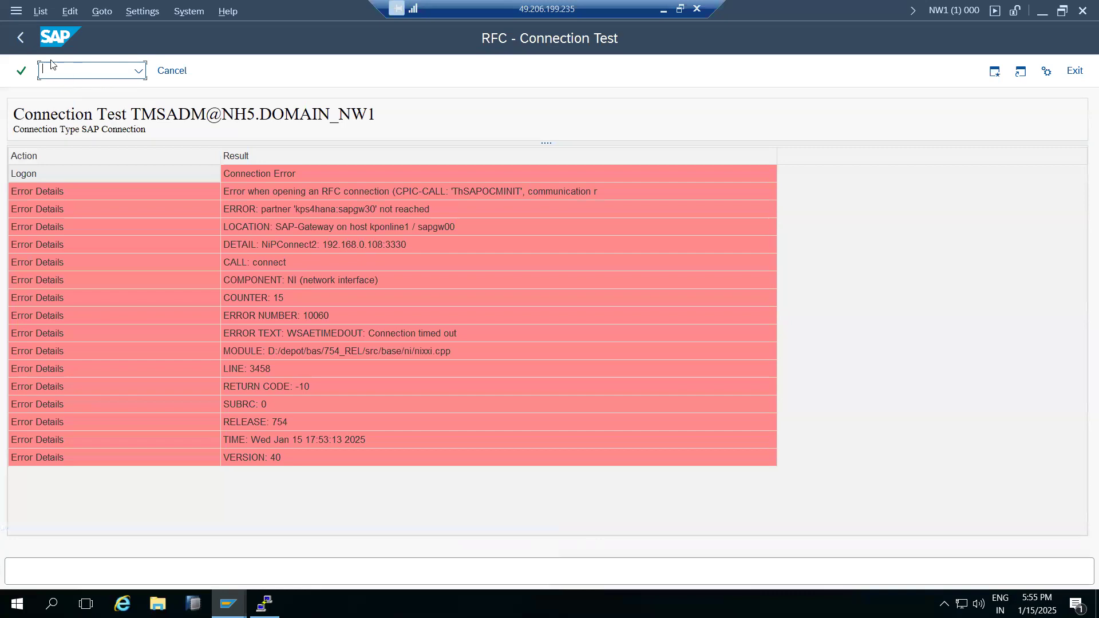
{"action": "left_click", "coordinate": [300, 209]}
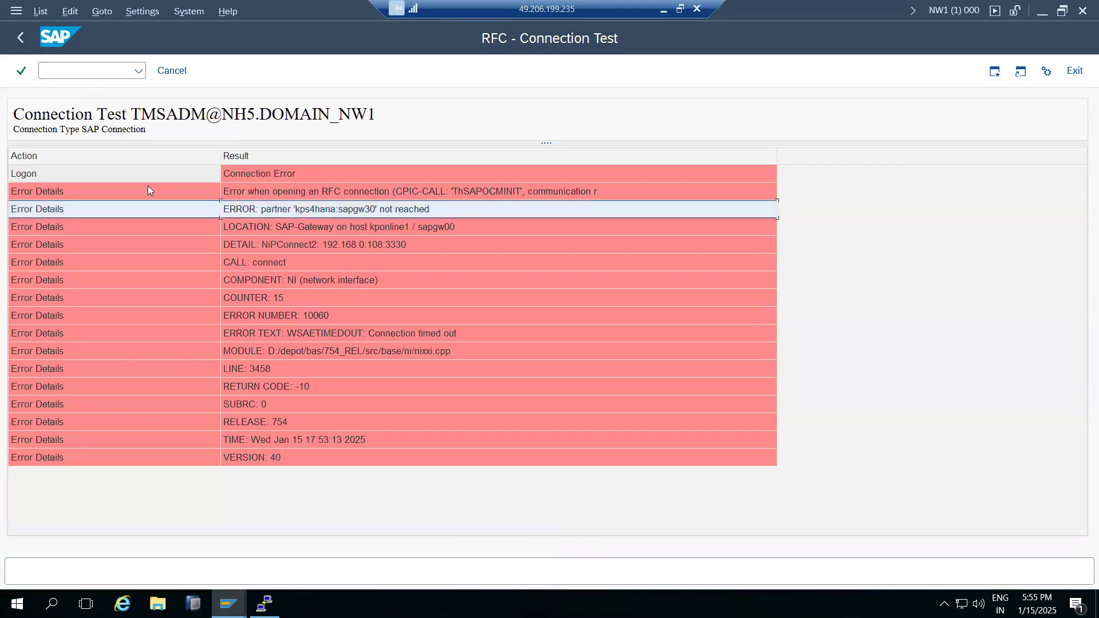
{"action": "left_click", "coordinate": [20, 38]}
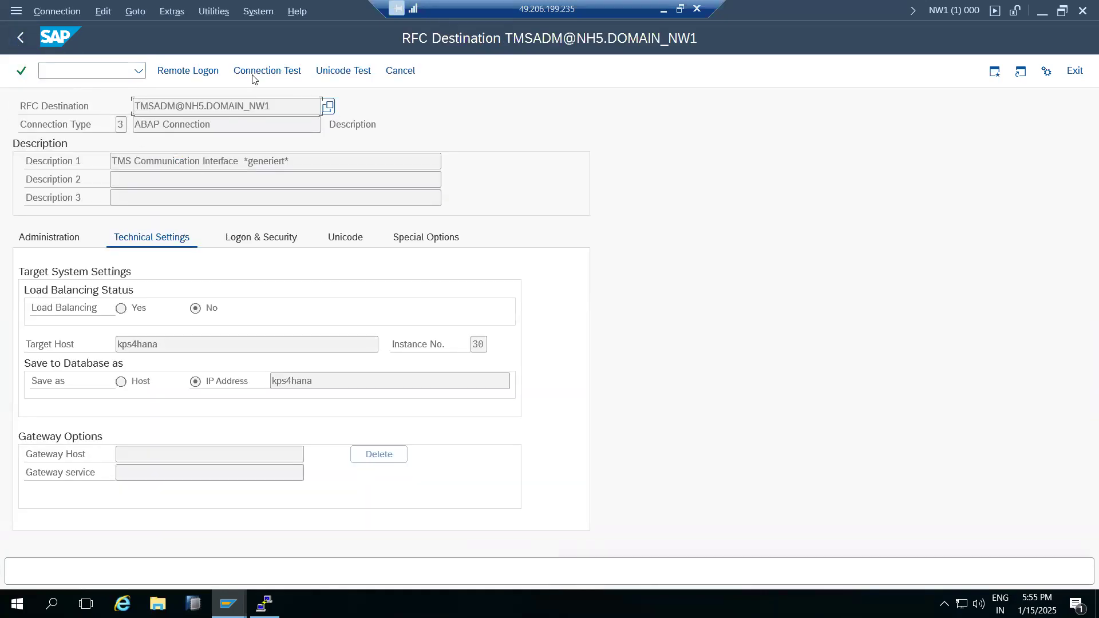
{"action": "left_click", "coordinate": [252, 75]}
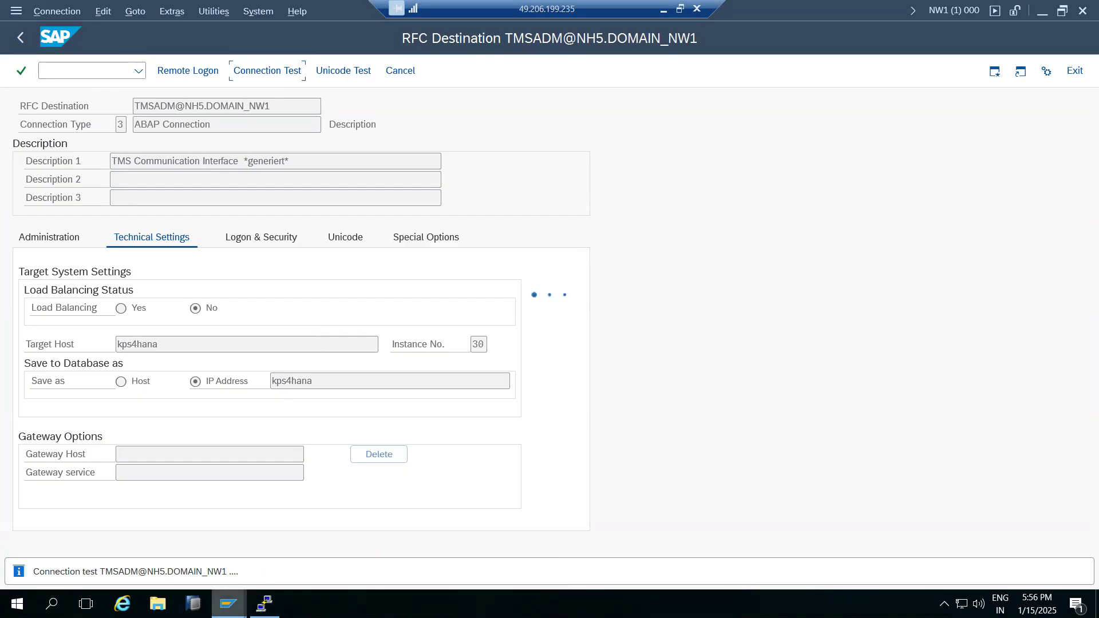
{"action": "left_click", "coordinate": [228, 604]}
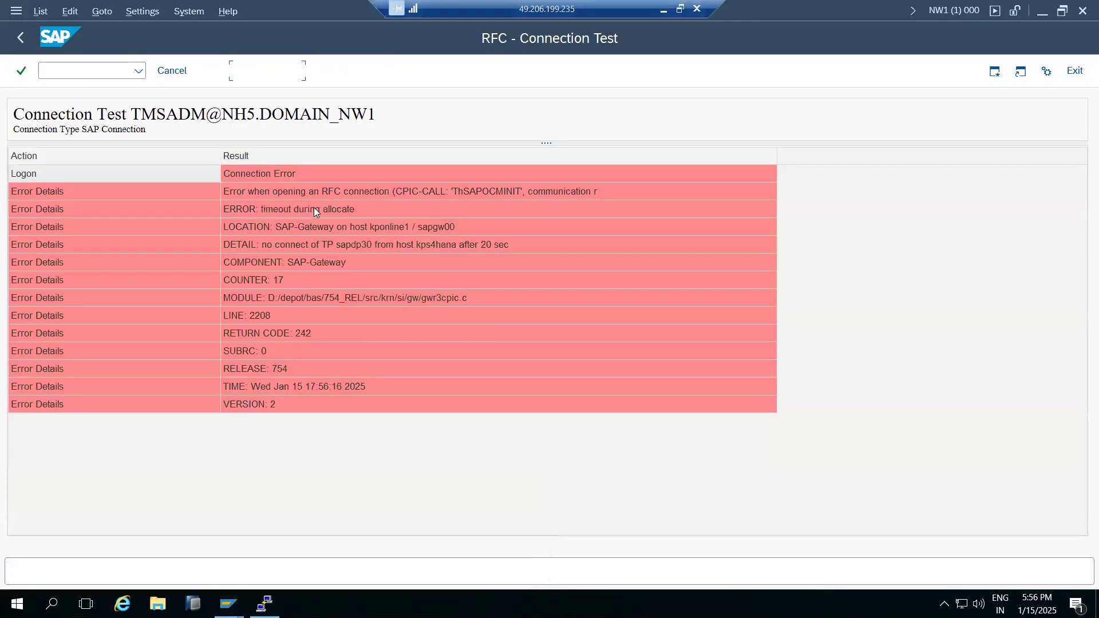
{"action": "left_click", "coordinate": [314, 207]}
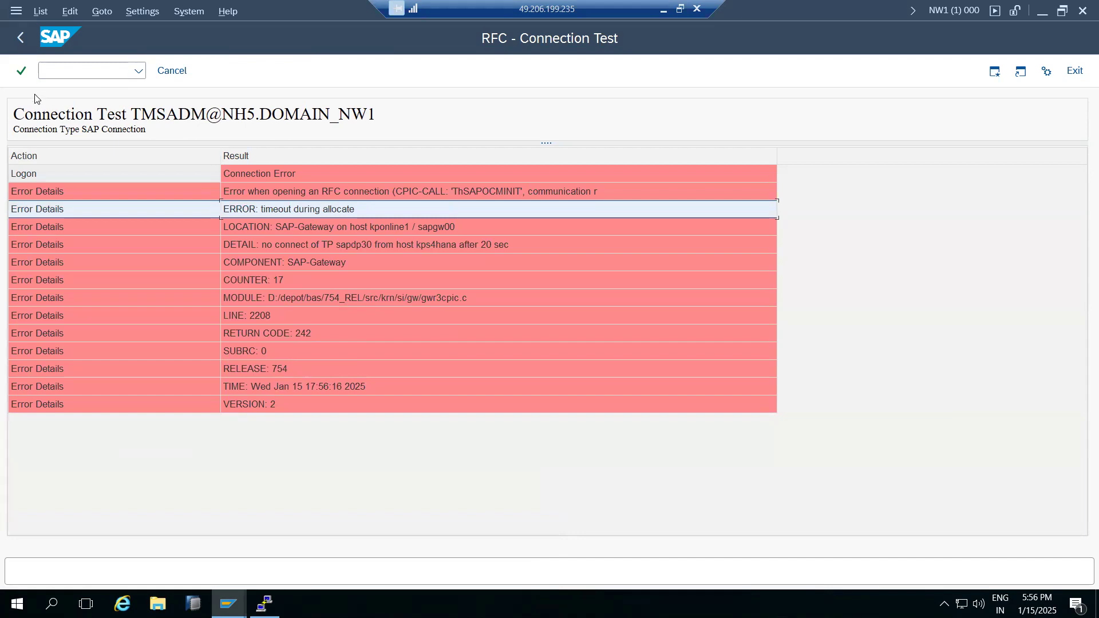
{"action": "left_click", "coordinate": [21, 37]}
{"action": "left_click", "coordinate": [18, 39]}
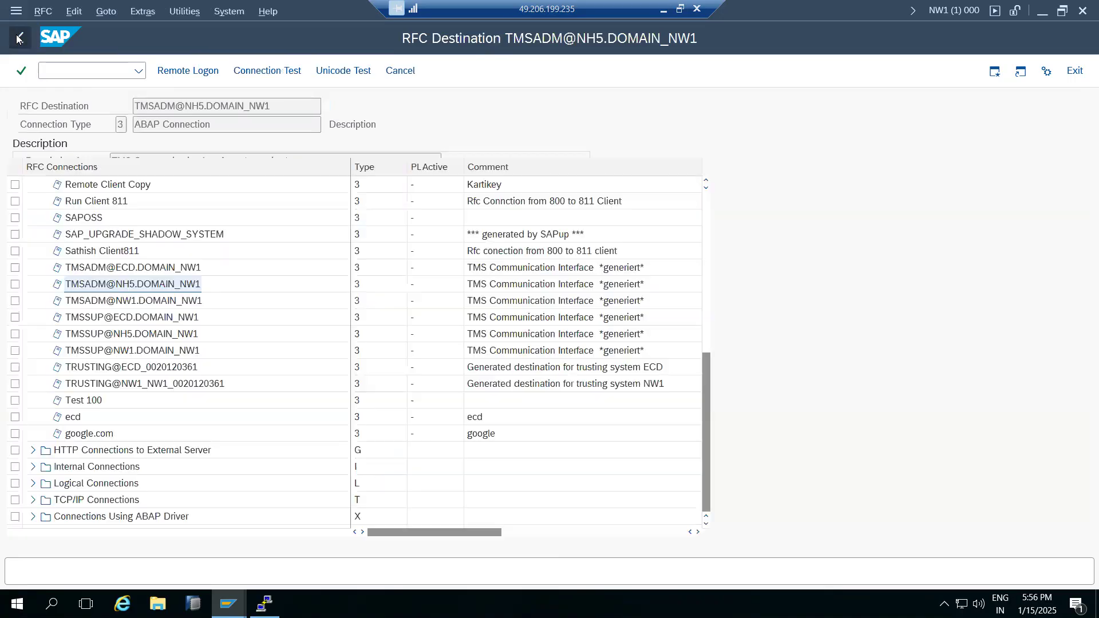
{"action": "left_click", "coordinate": [96, 271]}
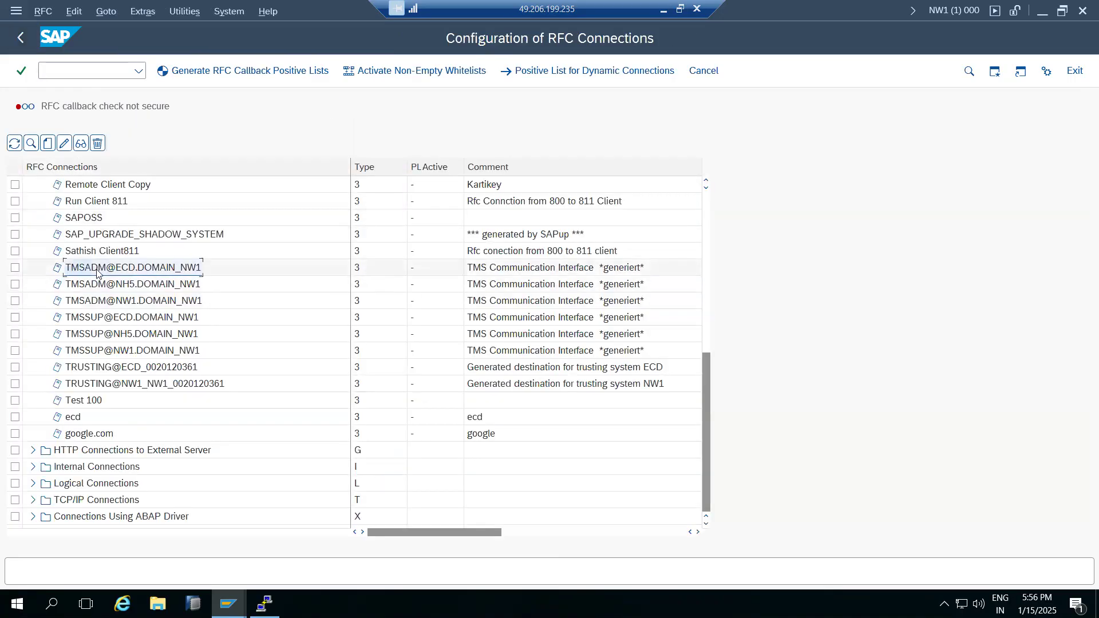
{"action": "double_click", "coordinate": [96, 271]}
{"action": "left_click", "coordinate": [255, 74]}
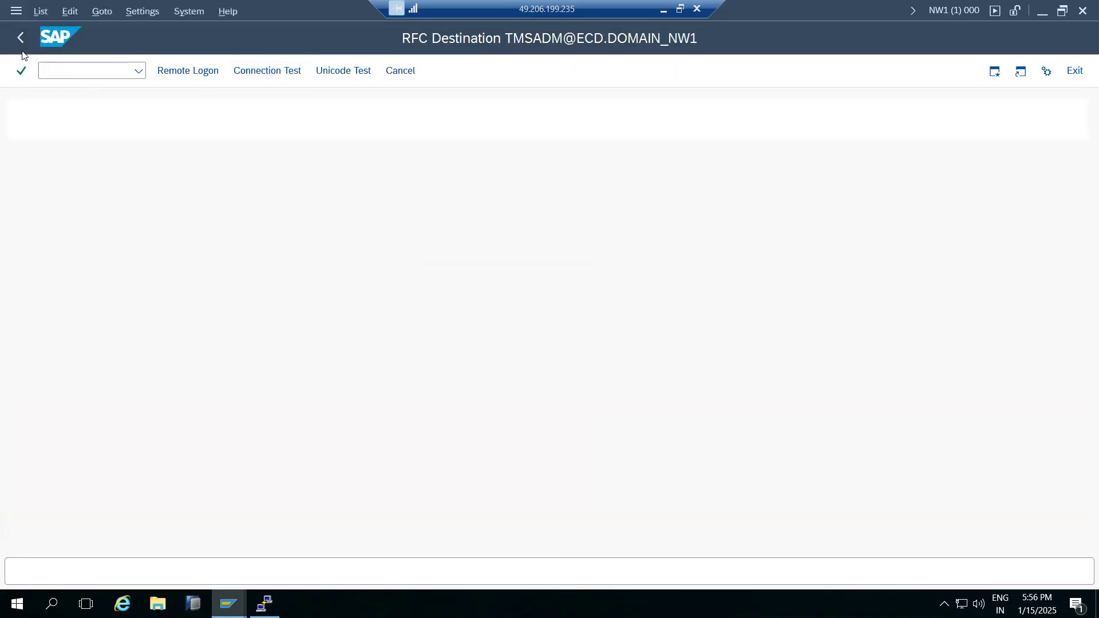
{"action": "left_click", "coordinate": [22, 40]}
{"action": "left_click", "coordinate": [21, 41]}
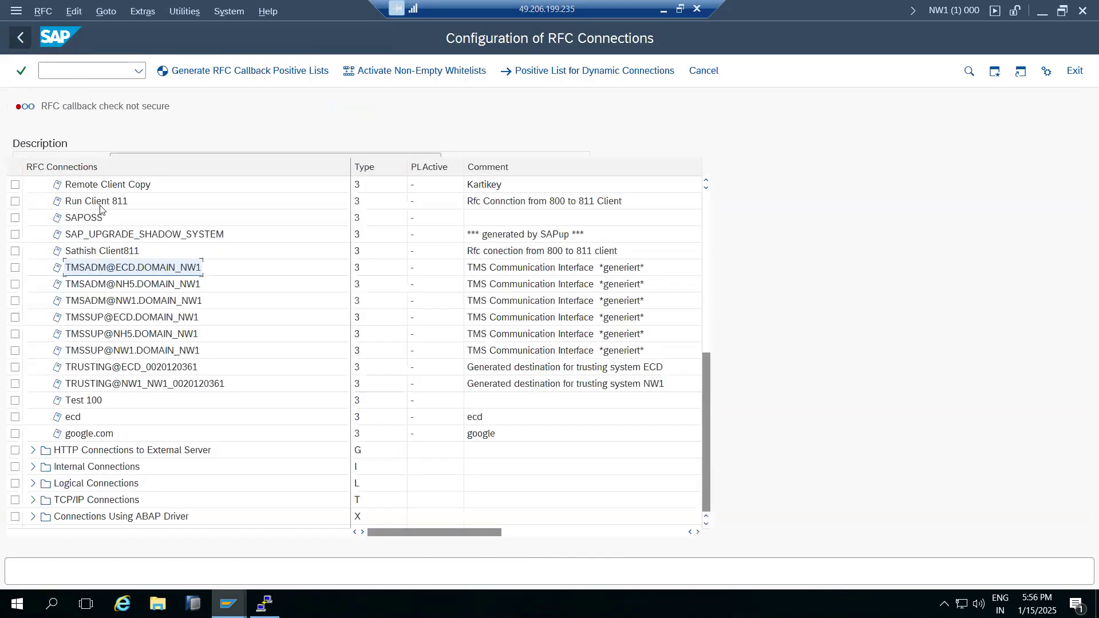
{"action": "left_click", "coordinate": [131, 302]}
{"action": "double_click", "coordinate": [131, 302]}
{"action": "left_click", "coordinate": [239, 78]}
{"action": "left_click", "coordinate": [22, 38]}
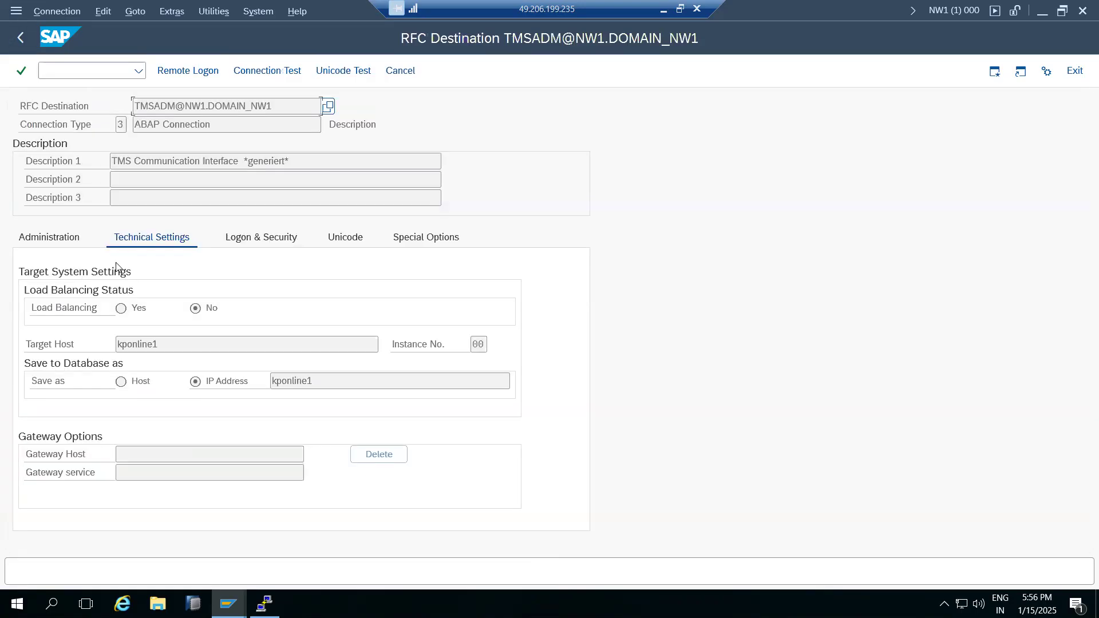
{"action": "left_click", "coordinate": [21, 38]}
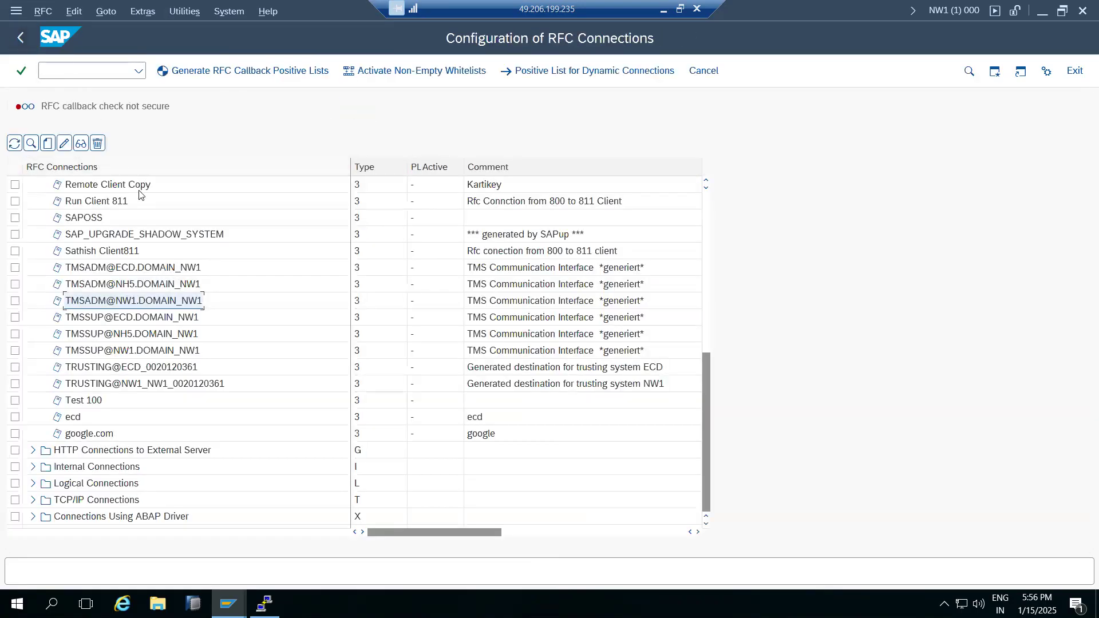
Rerun the TMSADM@NH5 test, then stop the hanging transaction to reach SAP Easy Access.
{"action": "double_click", "coordinate": [147, 285]}
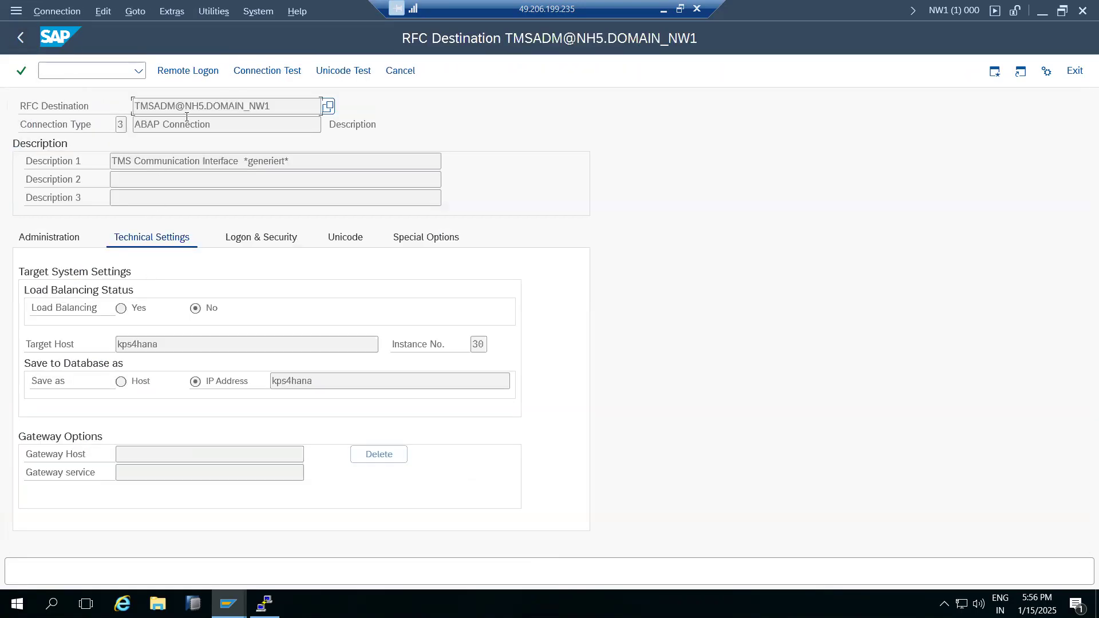
{"action": "left_click", "coordinate": [266, 77]}
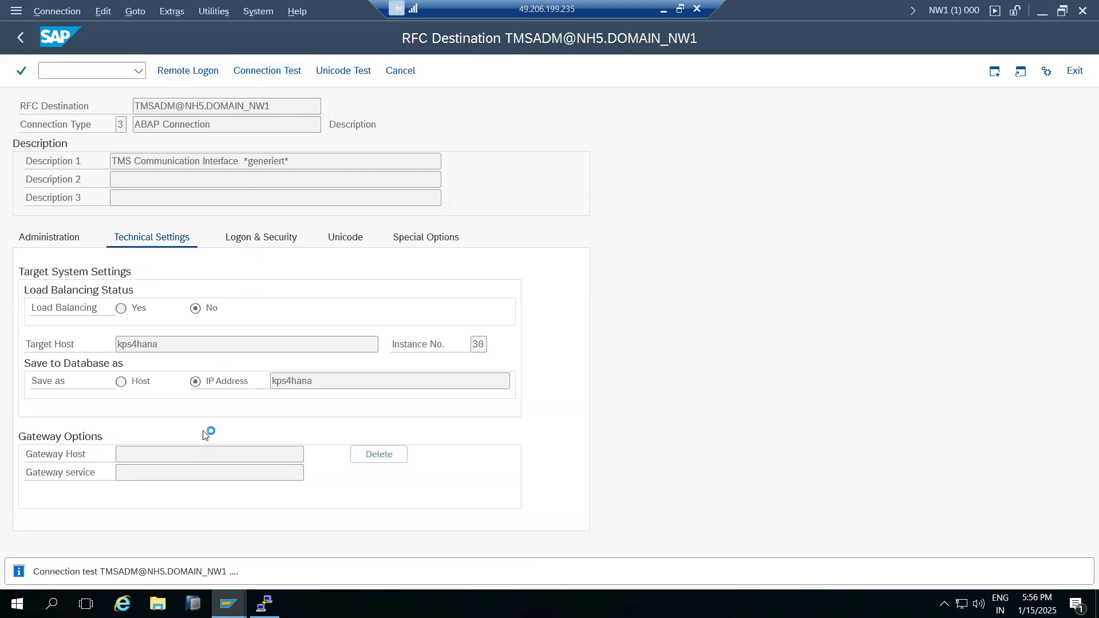
{"action": "left_click", "coordinate": [16, 11]}
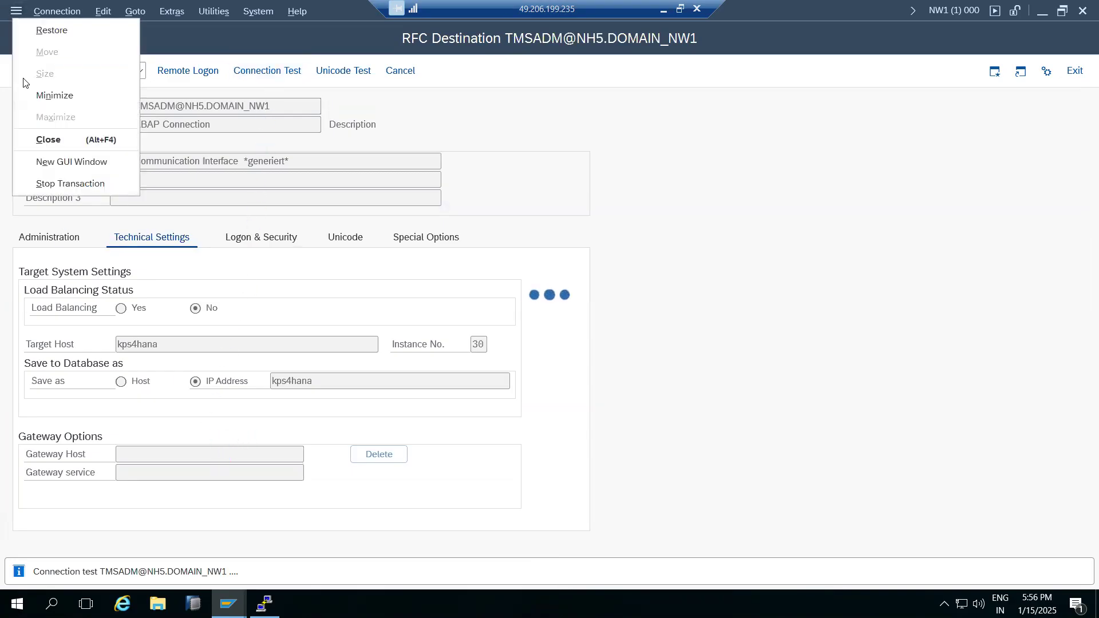
{"action": "left_click", "coordinate": [49, 187]}
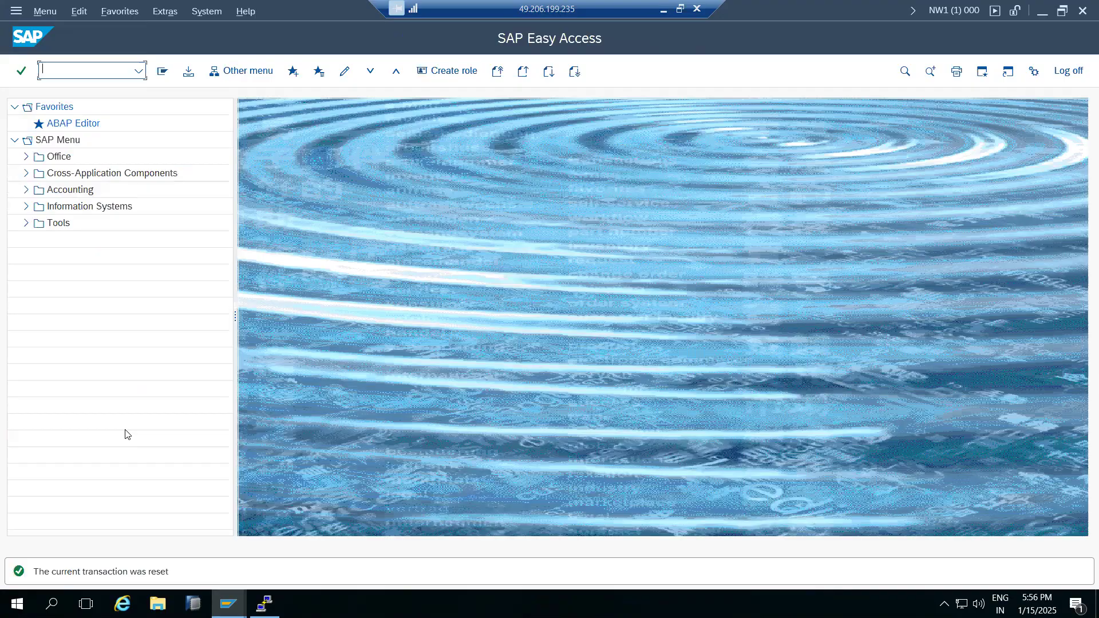
Minimize the remote session and place an empty text box on the Paint notes.
{"action": "left_click", "coordinate": [263, 604]}
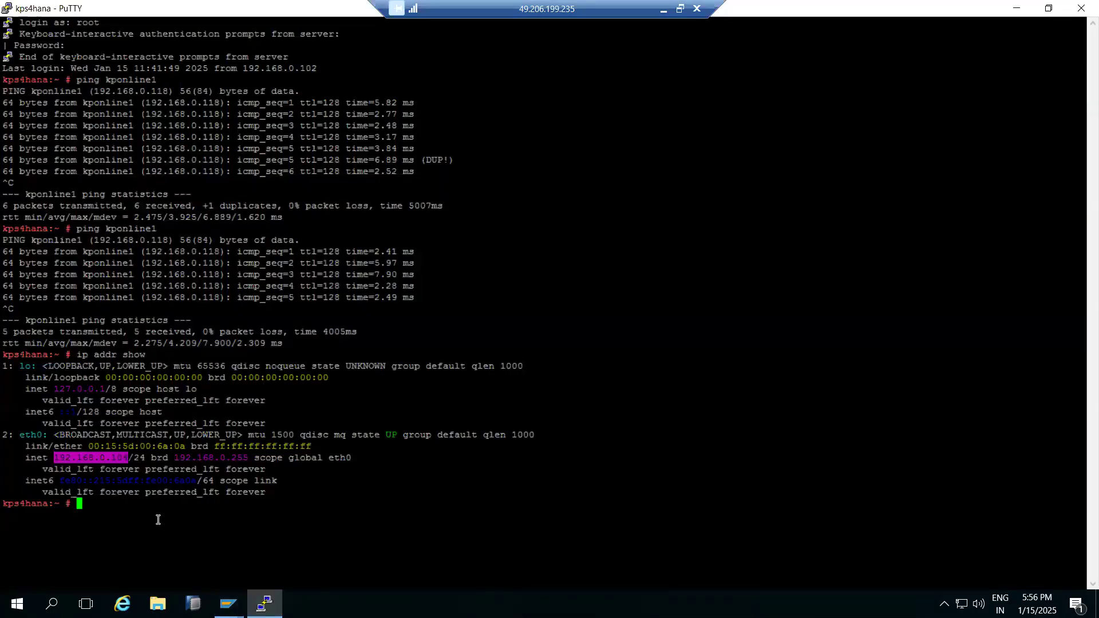
{"action": "left_click", "coordinate": [661, 10]}
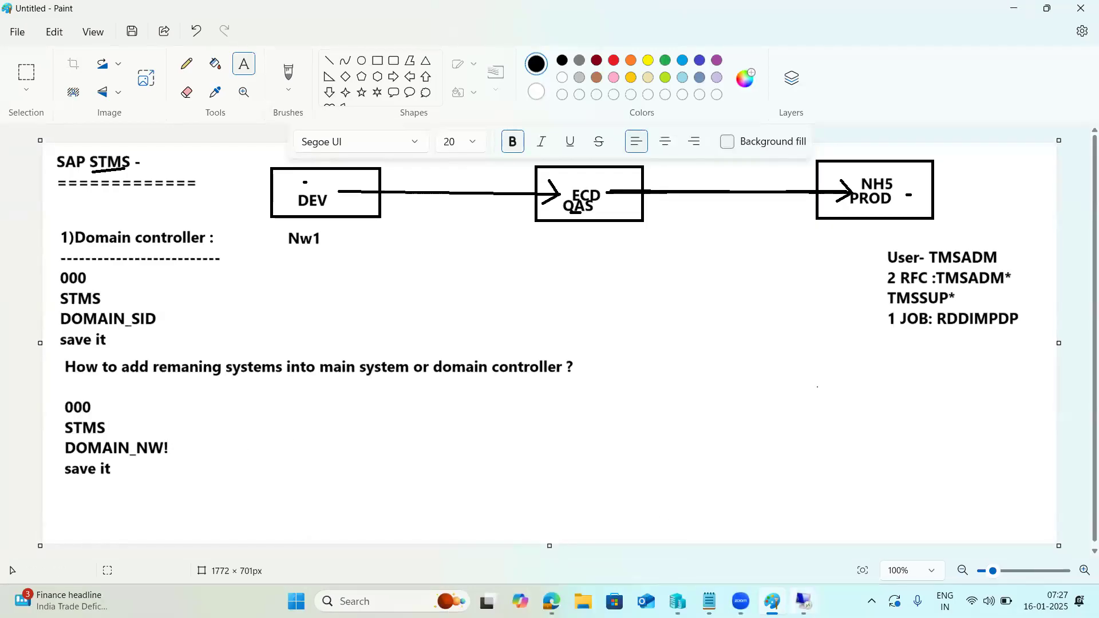
{"action": "mouse_move", "coordinate": [804, 601]}
{"action": "left_click_drag", "start_coordinate": [941, 274], "coordinate": [962, 299]}
{"action": "left_click", "coordinate": [910, 335]}
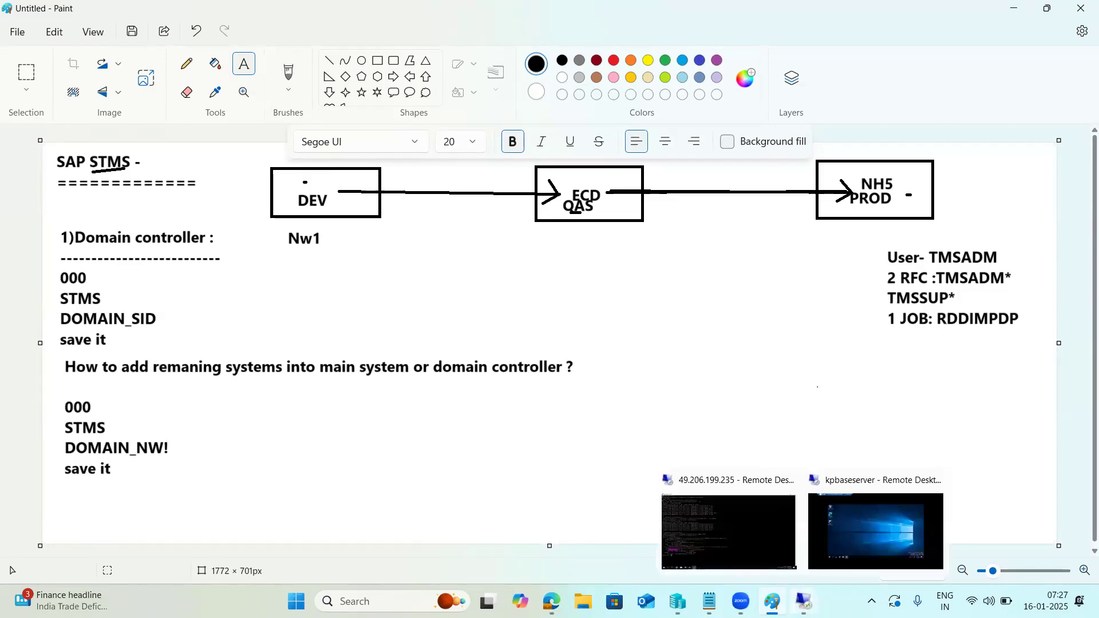
Look over the Paint transport diagram again, then return to the remote session's PuTTY terminal.
{"action": "left_click", "coordinate": [749, 528]}
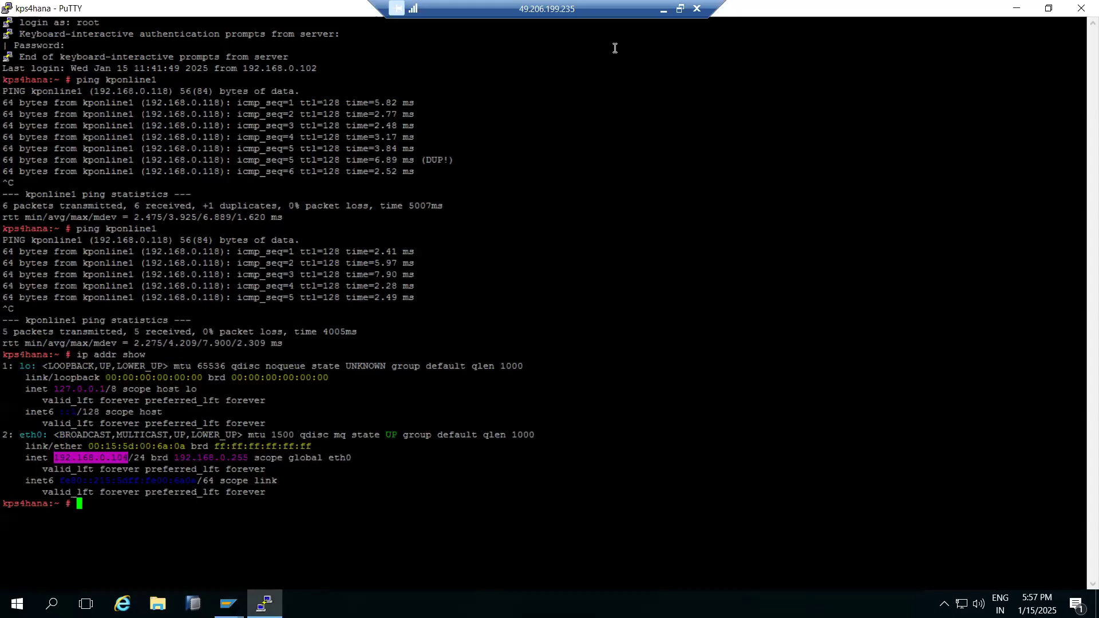
{"action": "left_click", "coordinate": [663, 9]}
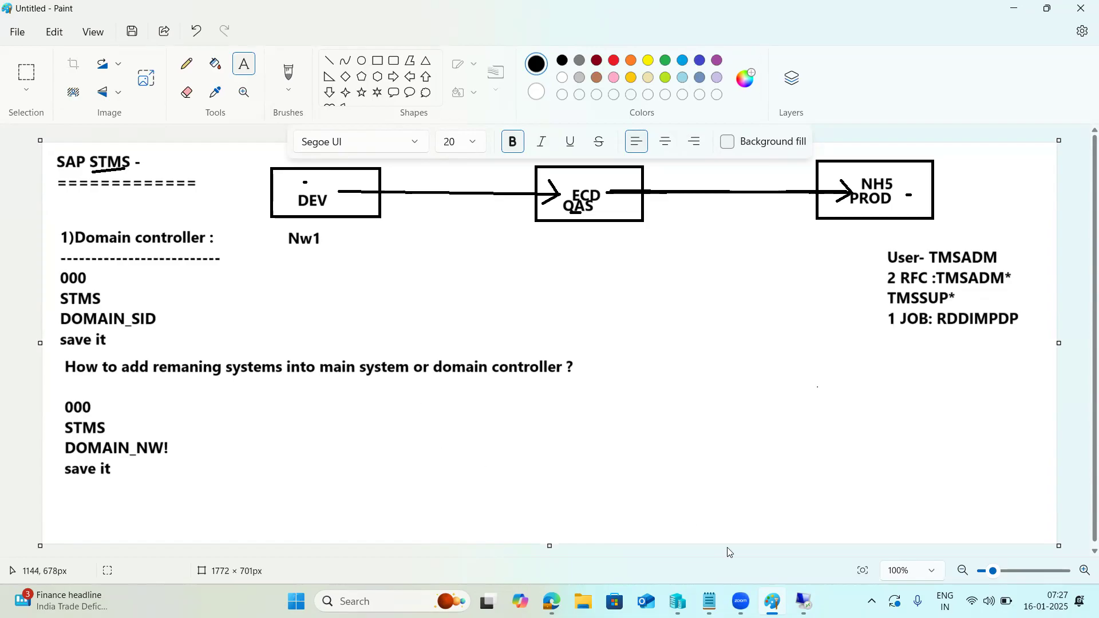
{"action": "mouse_move", "coordinate": [803, 601]}
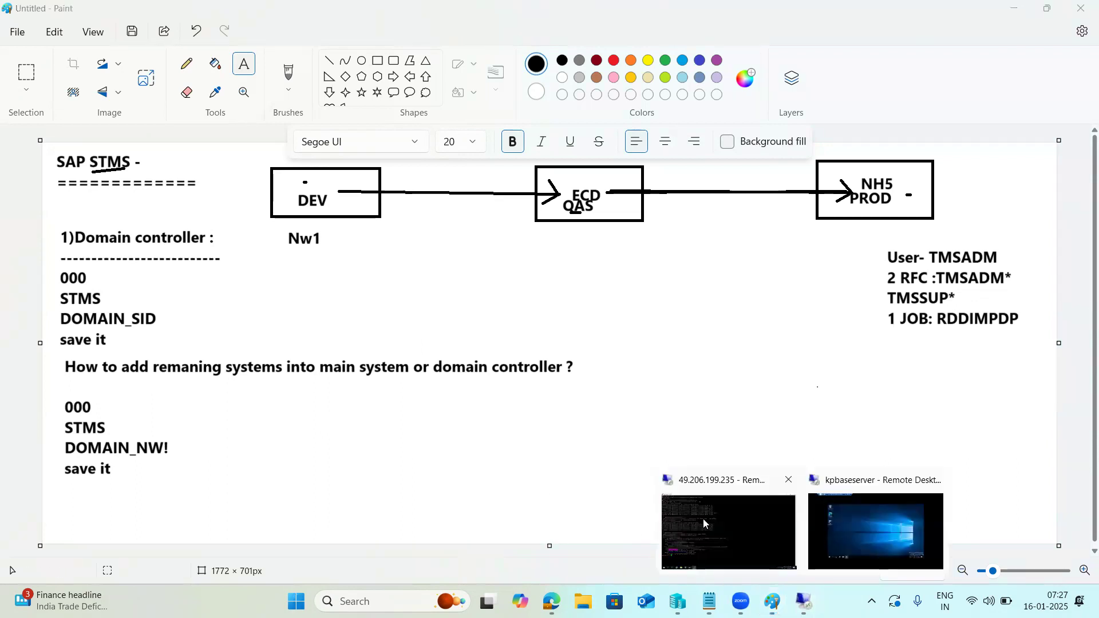
{"action": "left_click", "coordinate": [703, 518]}
Start STMS and open the System Overview of DOMAIN_NW1.
{"action": "mouse_move", "coordinate": [228, 602]}
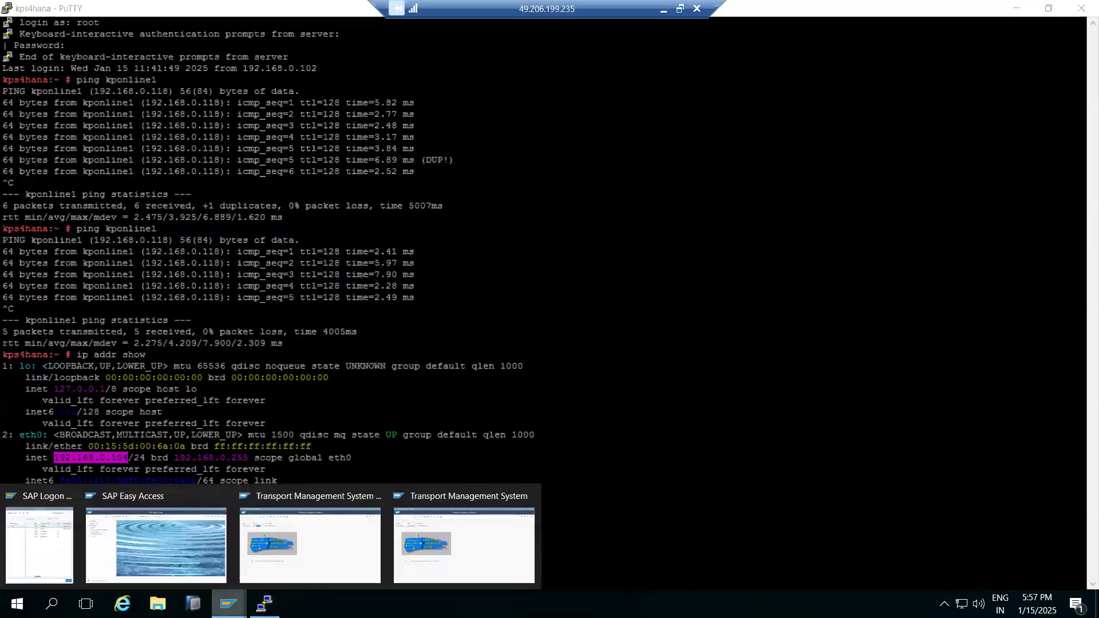
{"action": "left_click", "coordinate": [160, 535]}
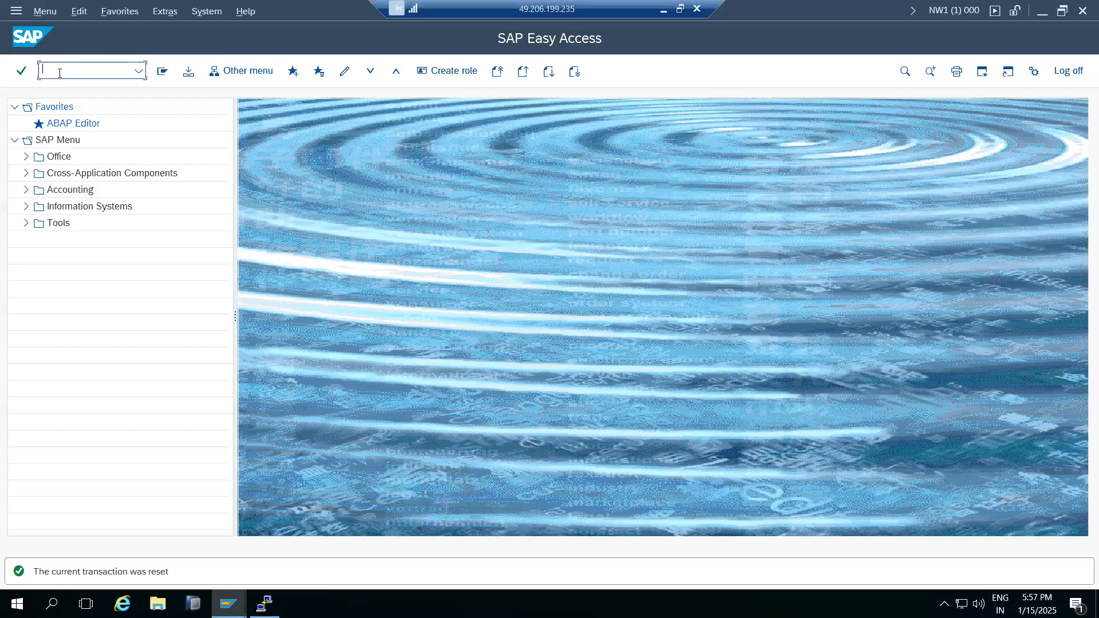
{"action": "type", "text": "stms"}
{"action": "key", "text": "Return"}
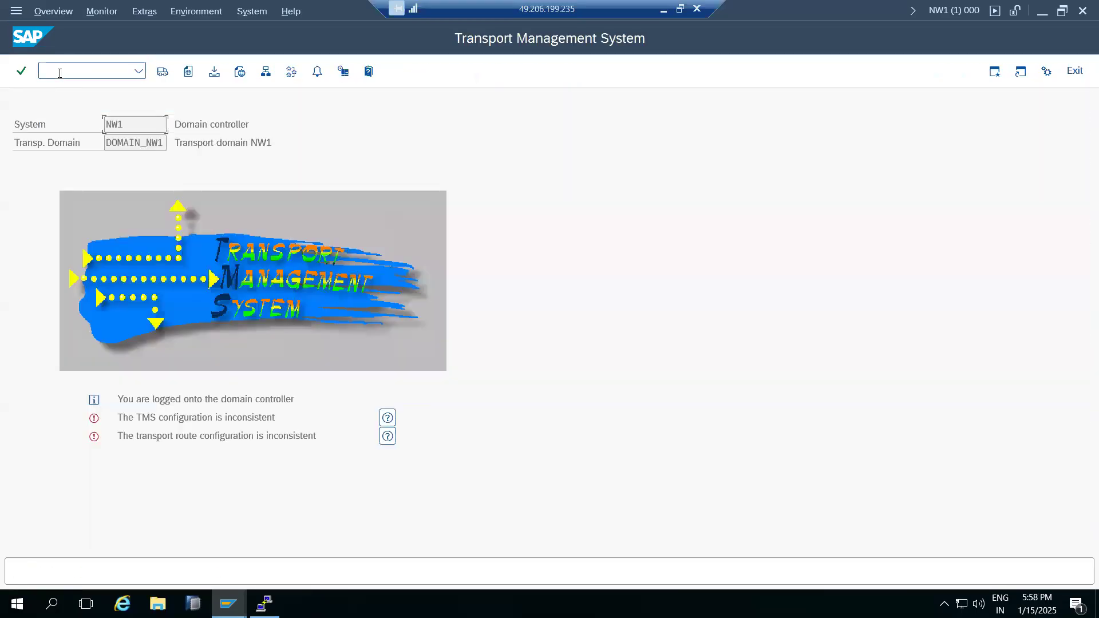
{"action": "left_click", "coordinate": [267, 77]}
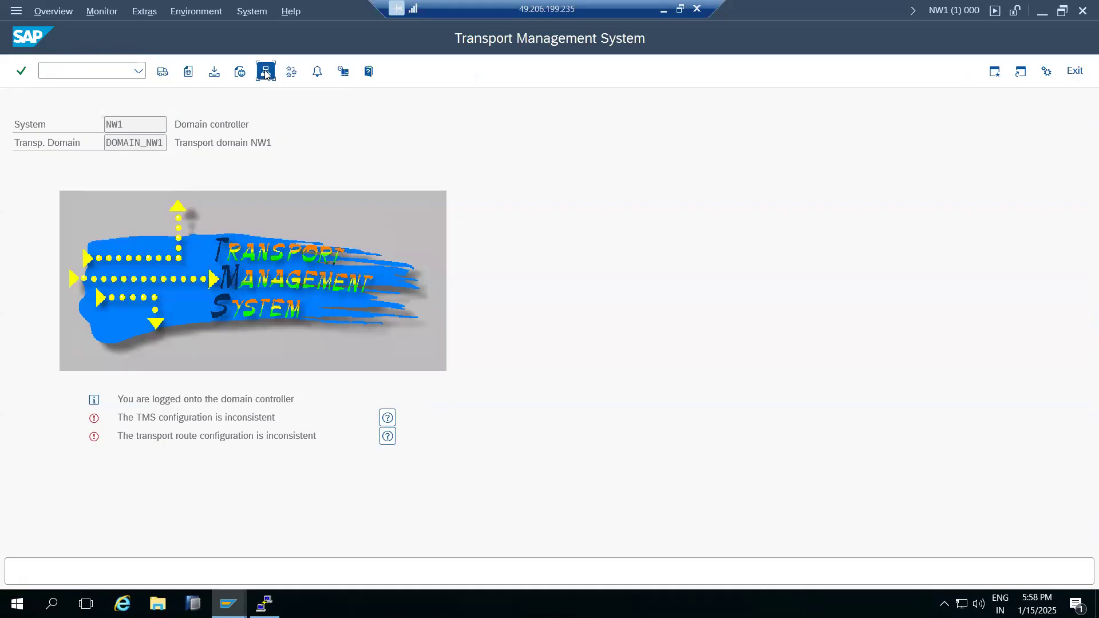
Delete system NH5 from the domain and distribute the configuration change.
{"action": "left_click", "coordinate": [37, 166]}
{"action": "left_click", "coordinate": [52, 13]}
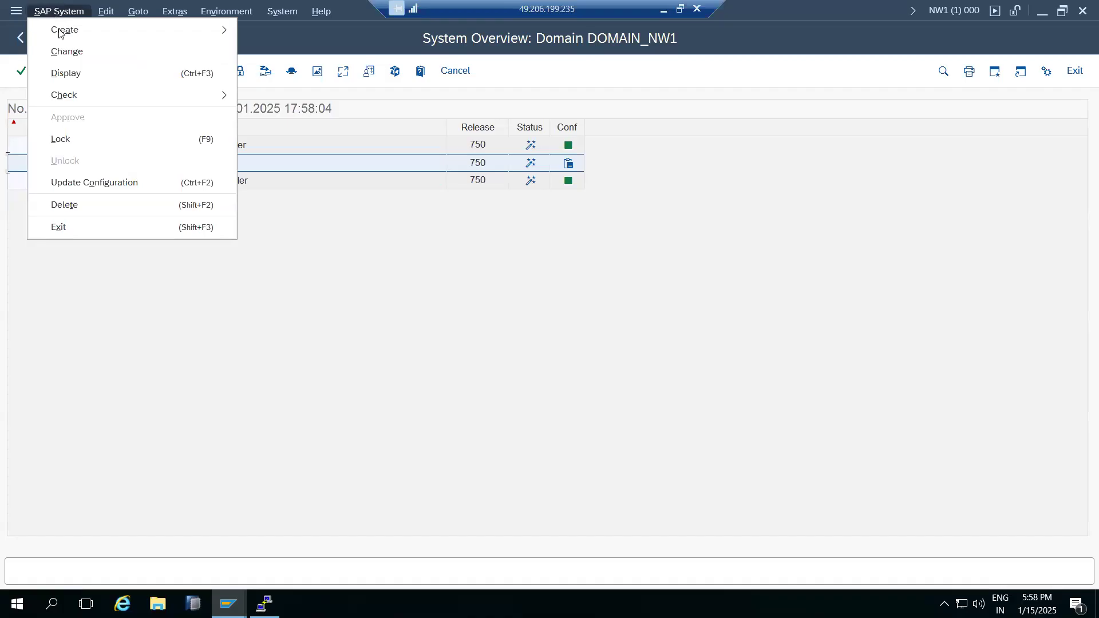
{"action": "left_click", "coordinate": [307, 259]}
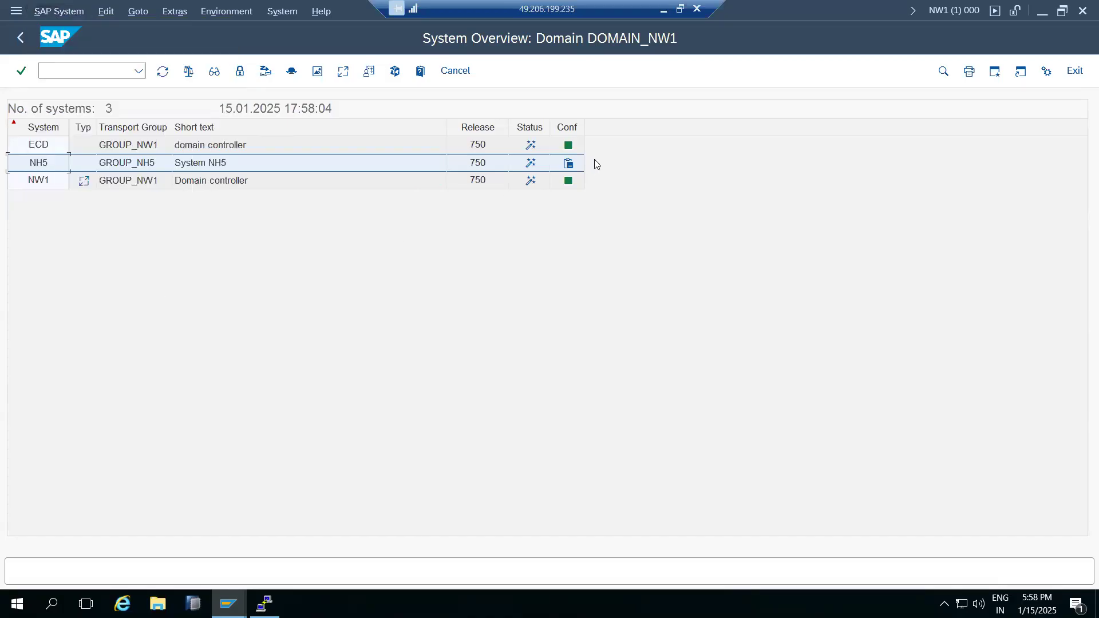
{"action": "left_click", "coordinate": [56, 14]}
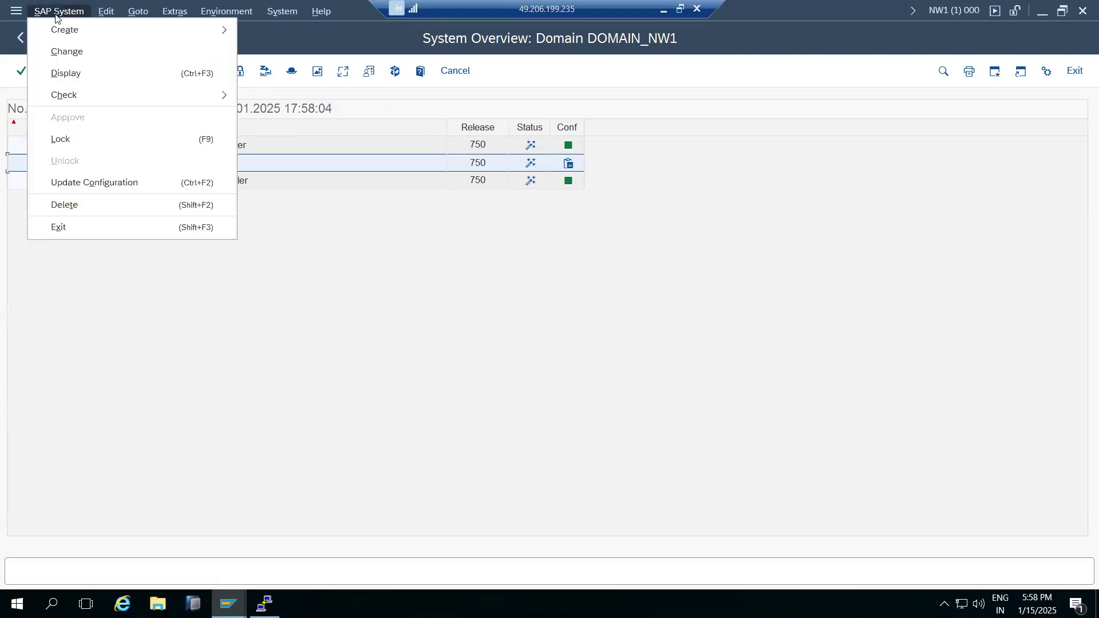
{"action": "left_click", "coordinate": [71, 205]}
{"action": "left_click", "coordinate": [252, 341]}
{"action": "left_click", "coordinate": [246, 304]}
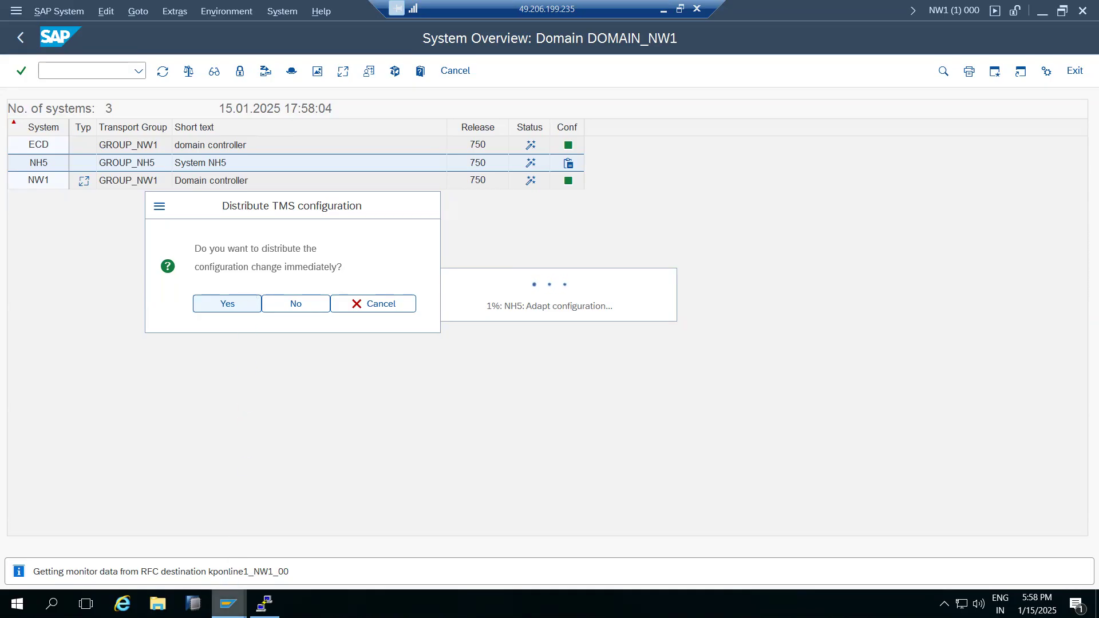
{"action": "left_click", "coordinate": [228, 604]}
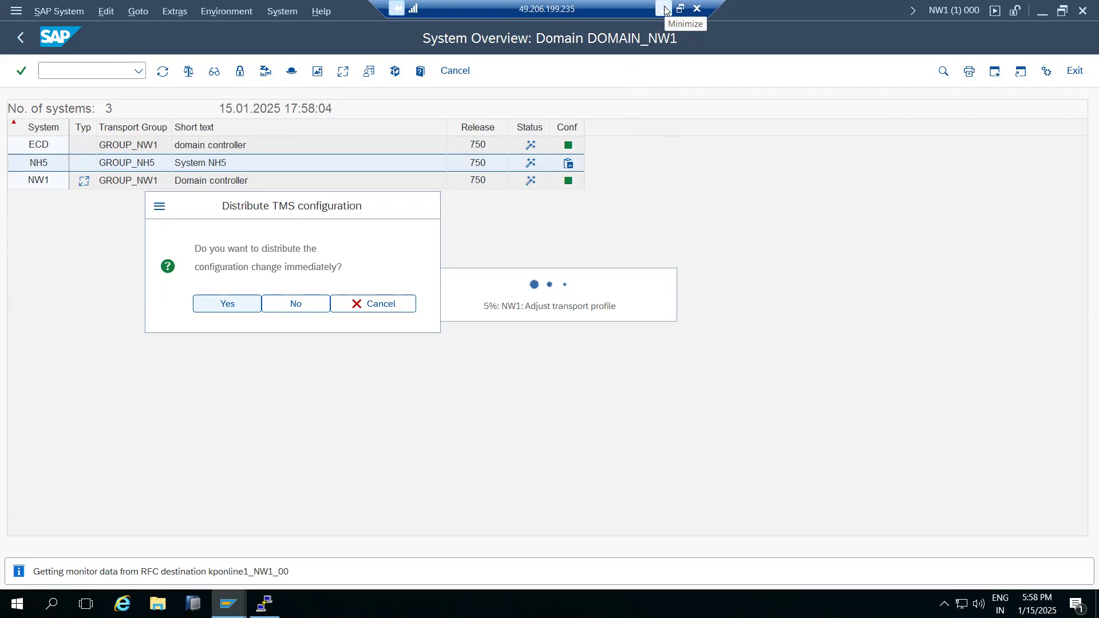
{"action": "key", "text": "Return"}
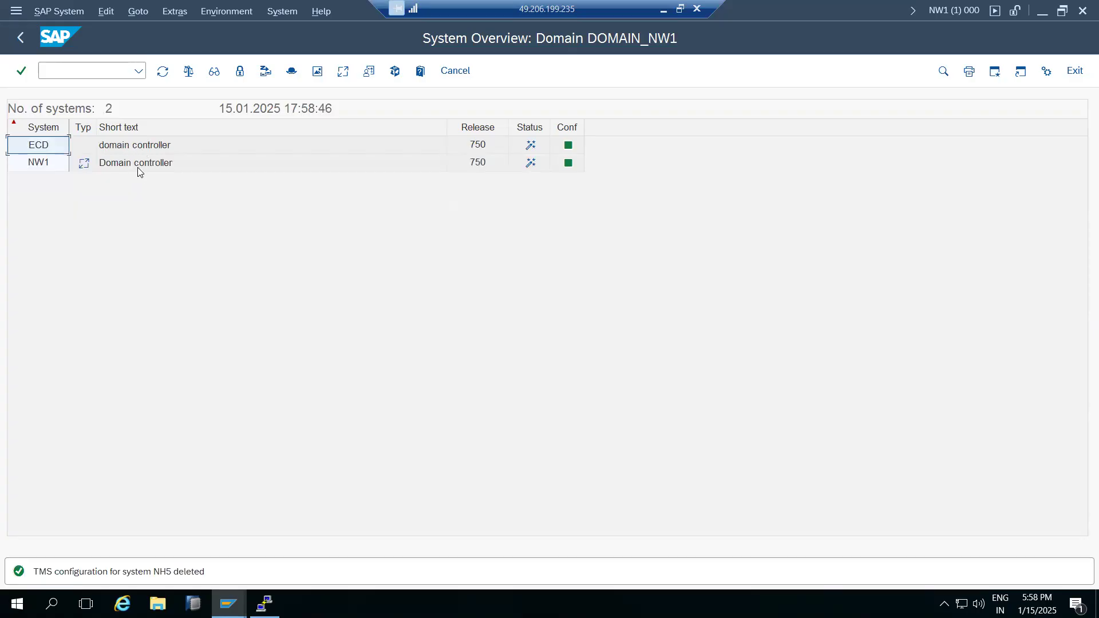
Change system ECD's description to 'SAP ECD', save, and distribute the change.
{"action": "left_click", "coordinate": [139, 148]}
{"action": "double_click", "coordinate": [110, 150]}
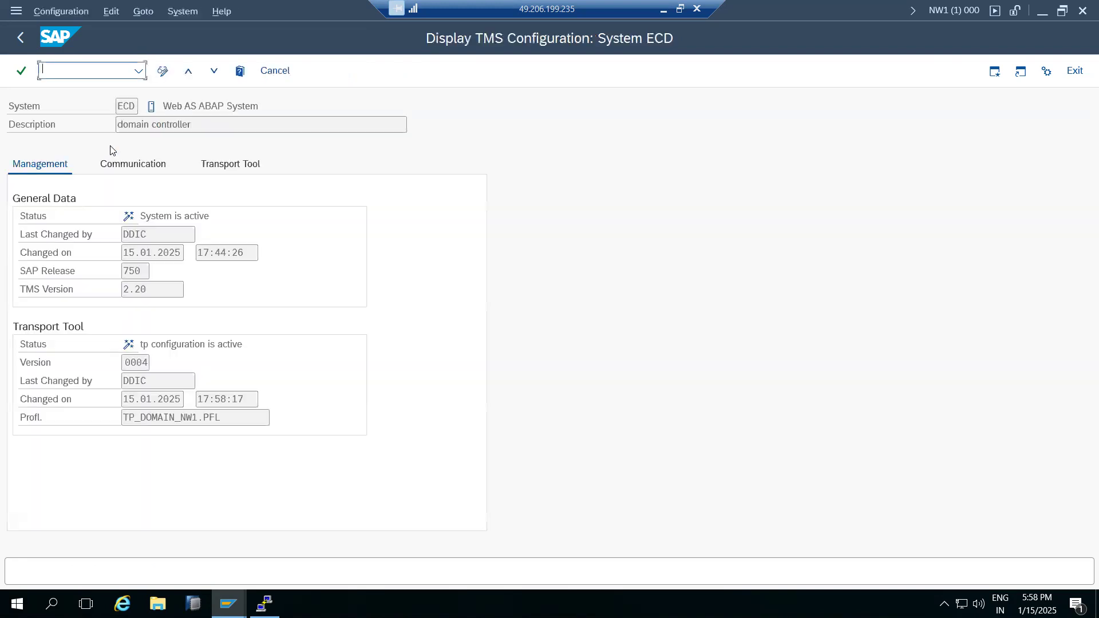
{"action": "left_click", "coordinate": [133, 164]}
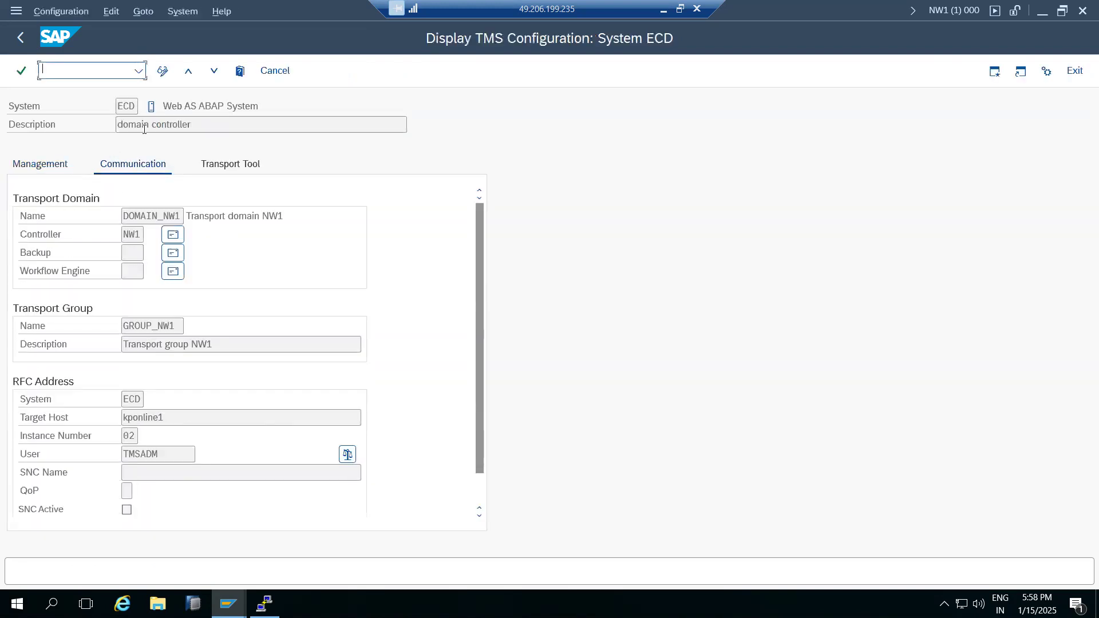
{"action": "left_click", "coordinate": [163, 71]}
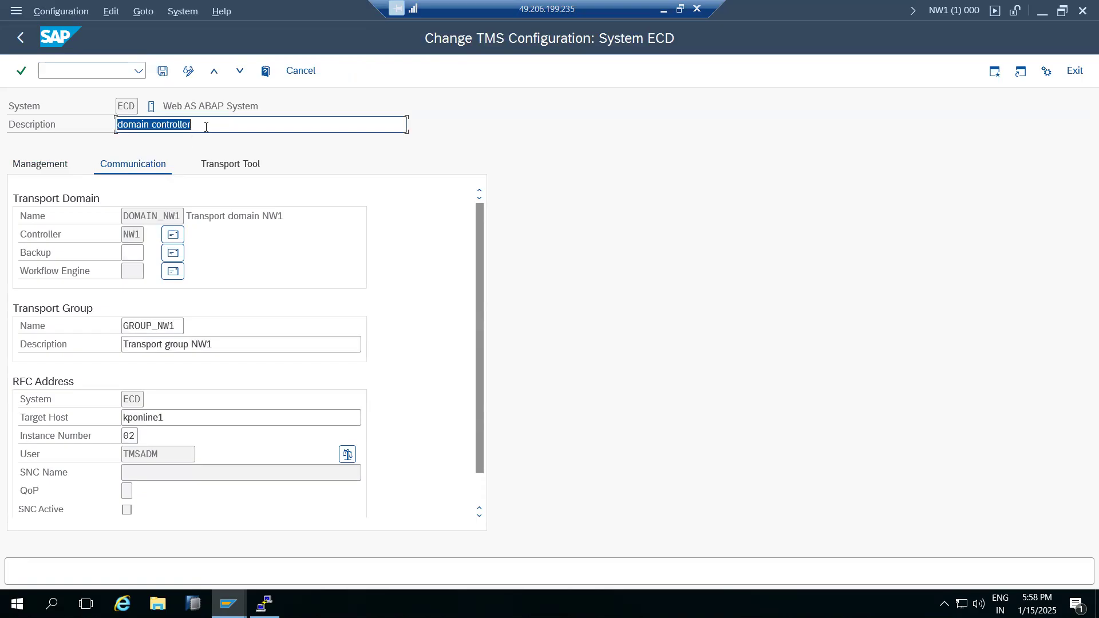
{"action": "key", "text": "BackSpace"}
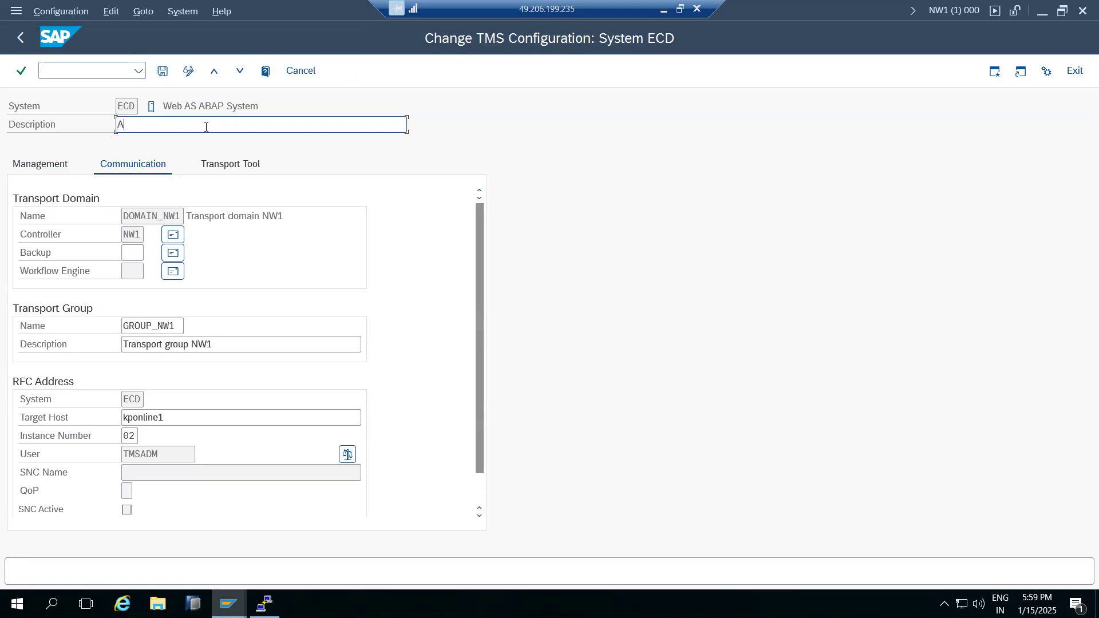
{"action": "type", "text": "SAP ECD"}
{"action": "left_click", "coordinate": [162, 71]}
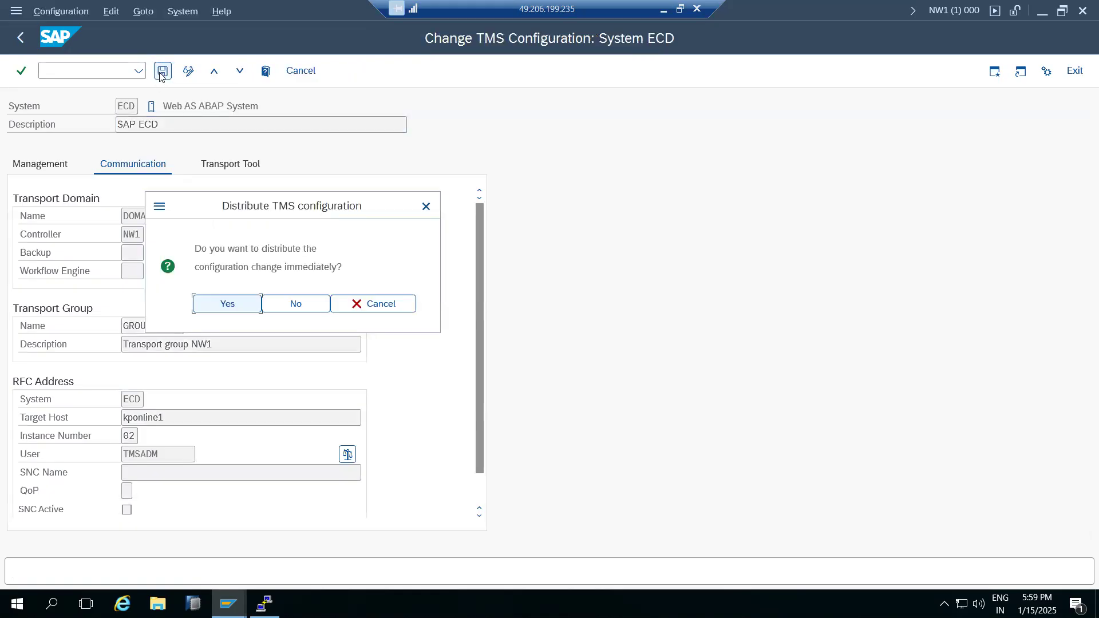
{"action": "left_click", "coordinate": [217, 306]}
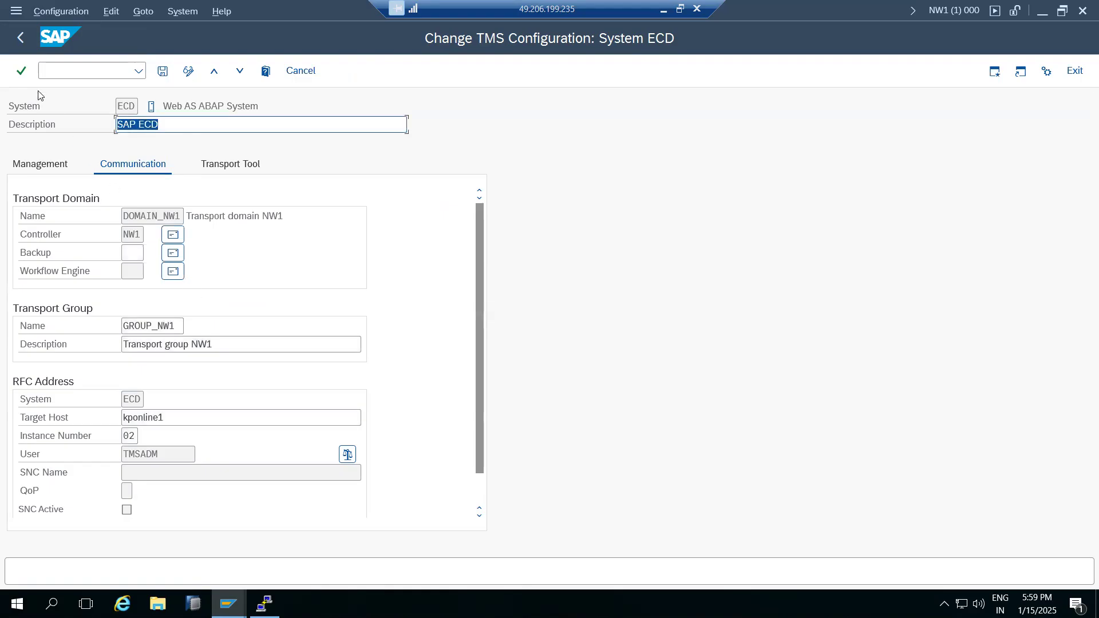
{"action": "left_click", "coordinate": [21, 38]}
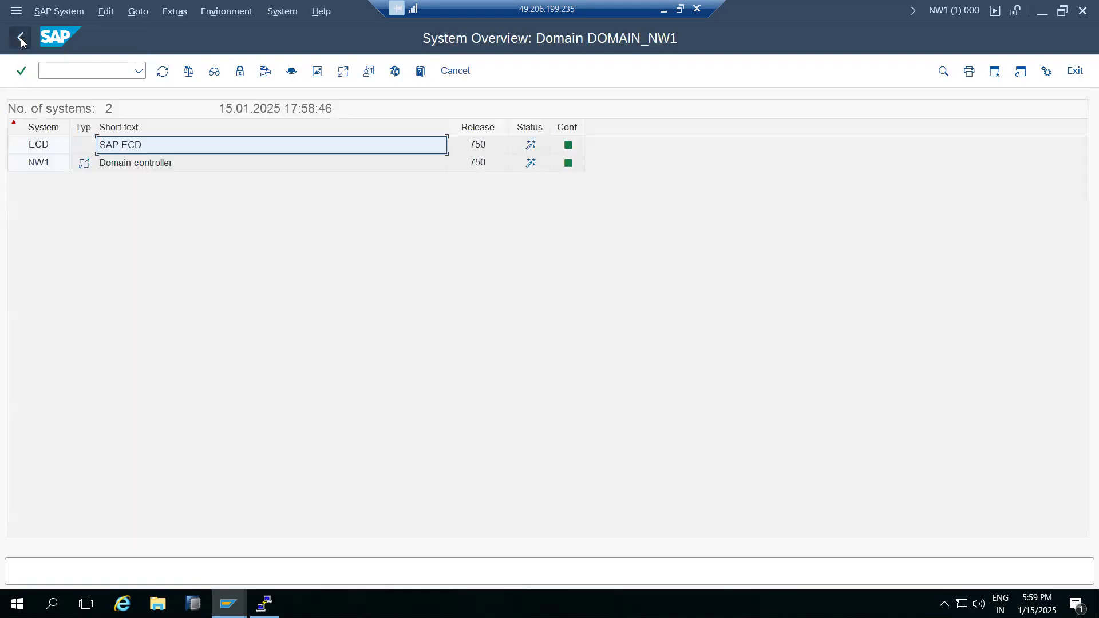
Change system NW1's description to 'SAP NW1', distribute it, and check both system rows.
{"action": "left_click", "coordinate": [136, 166]}
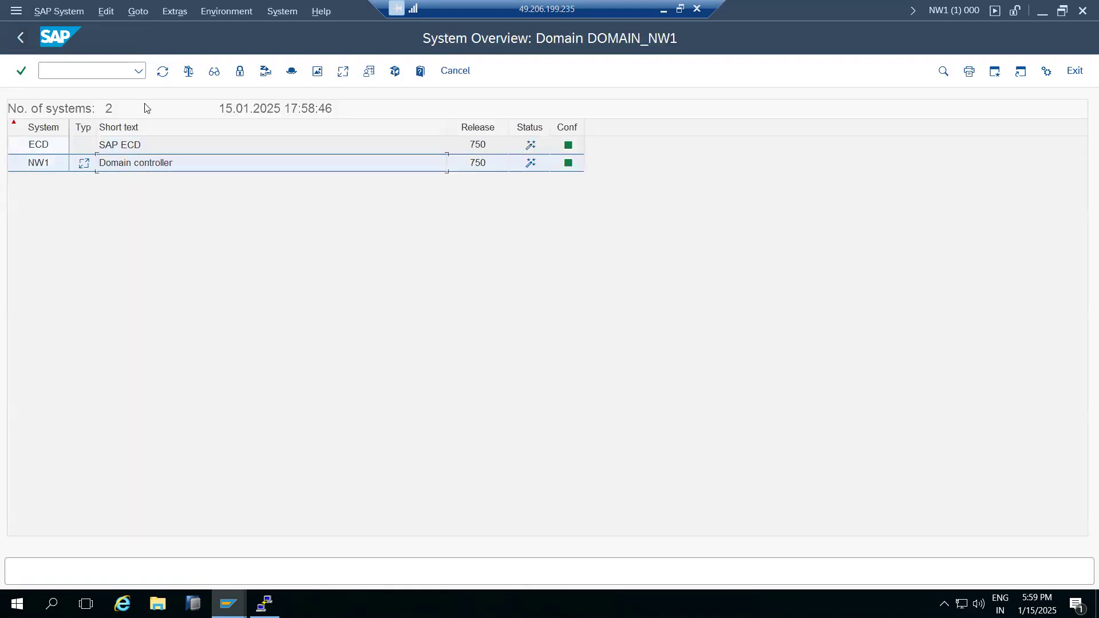
{"action": "double_click", "coordinate": [122, 173]}
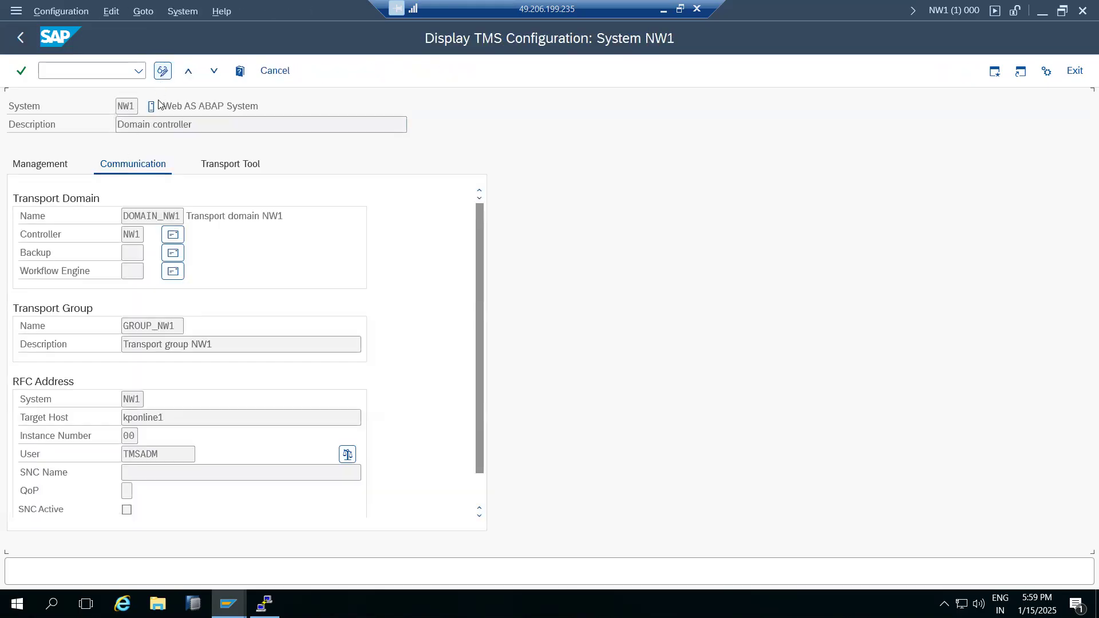
{"action": "key", "text": "ctrl+F1"}
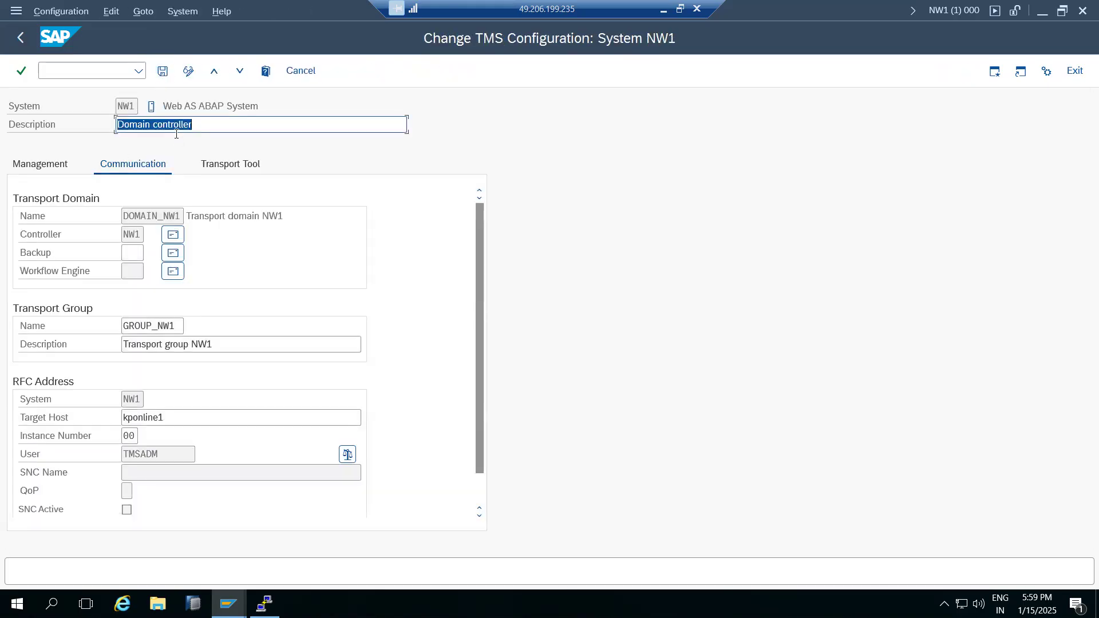
{"action": "type", "text": "SAP NW1"}
{"action": "left_click", "coordinate": [162, 70]}
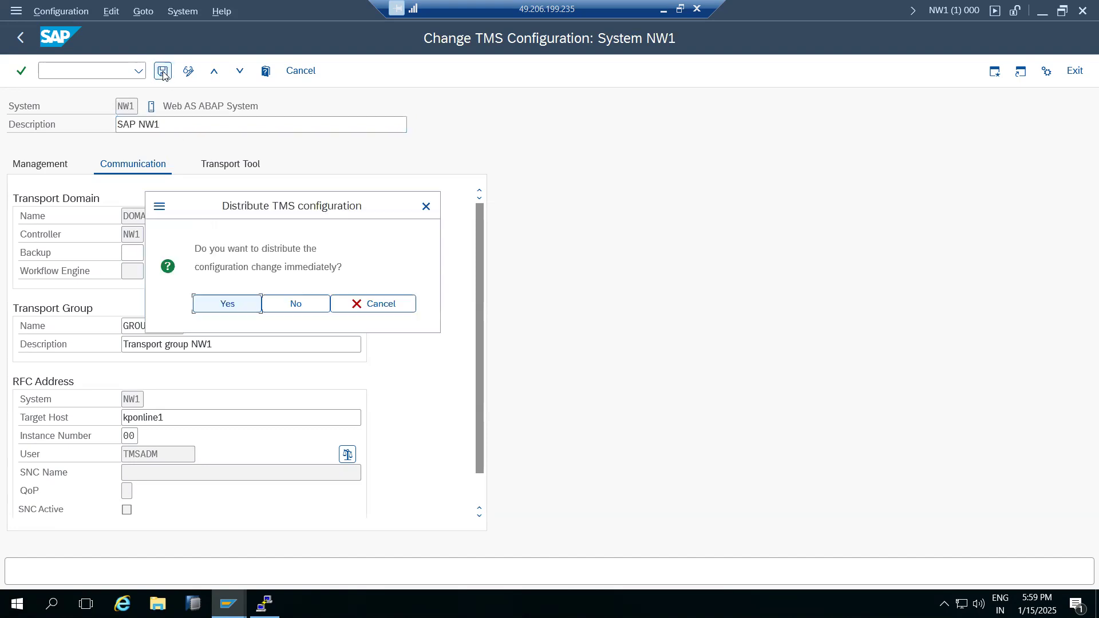
{"action": "left_click", "coordinate": [221, 302]}
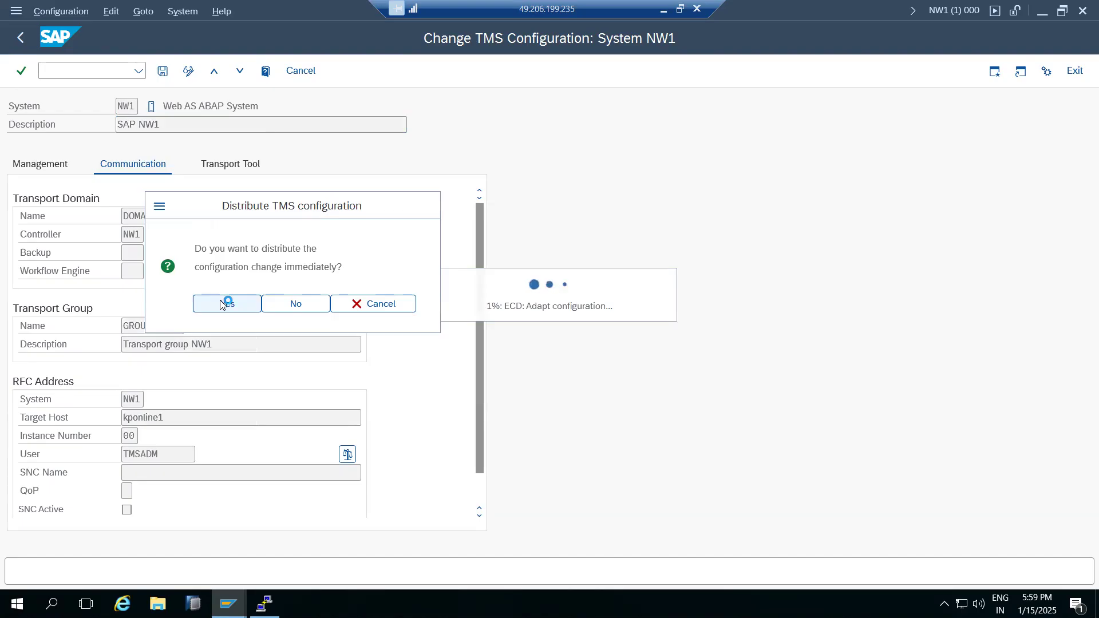
{"action": "left_click", "coordinate": [22, 38]}
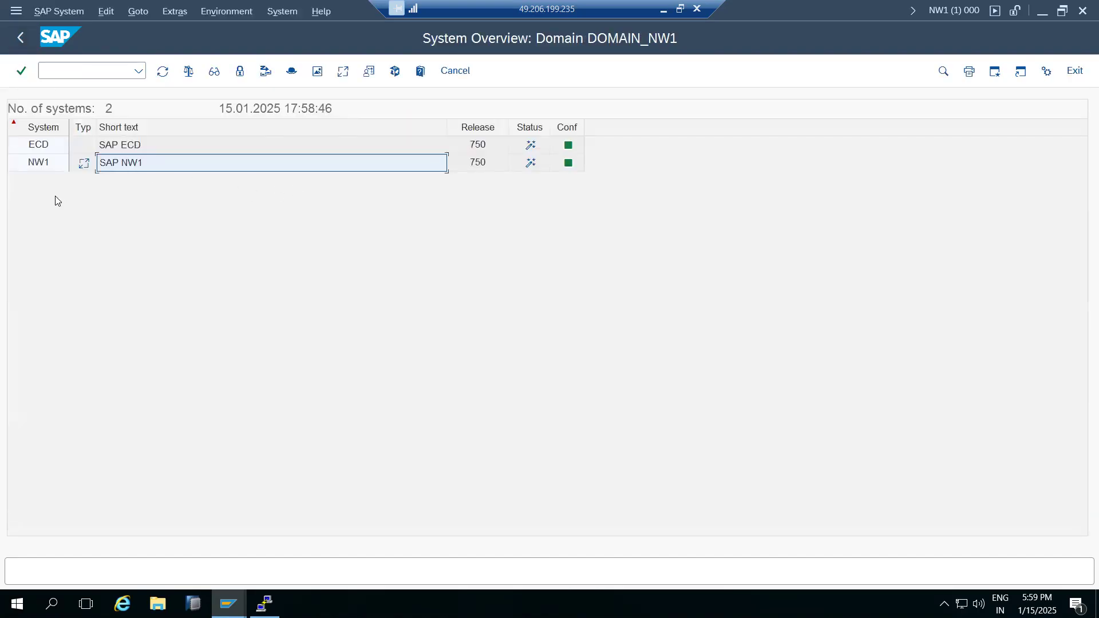
{"action": "left_click", "coordinate": [43, 162]}
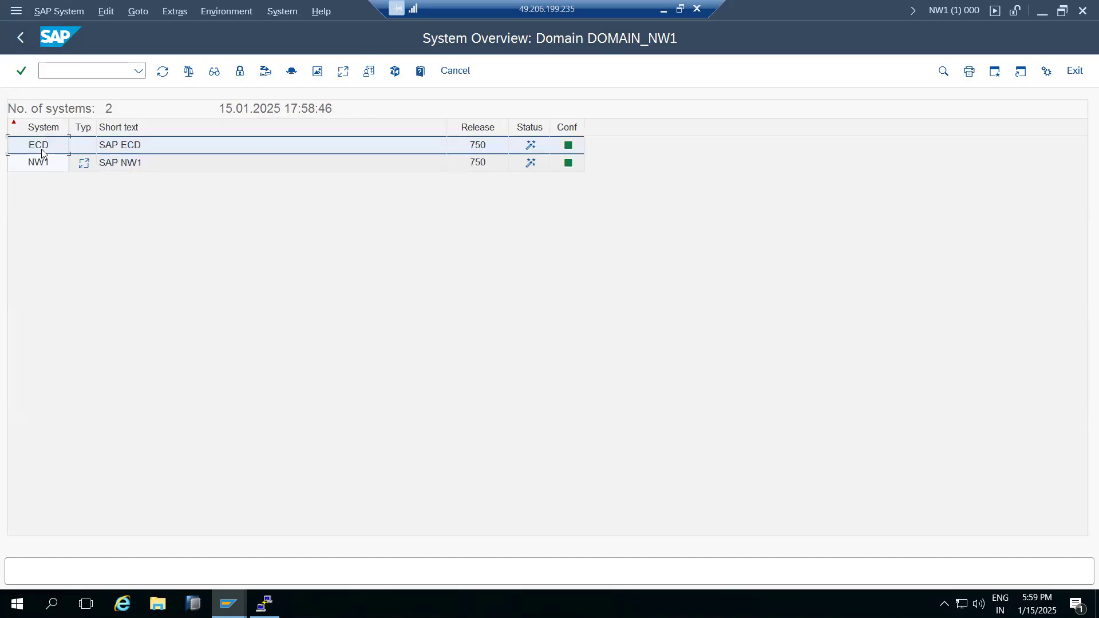
{"action": "left_click", "coordinate": [43, 142]}
Create virtual system PRD, distribute the TMS configuration, and go back to the STMS start screen.
{"action": "left_click", "coordinate": [44, 166]}
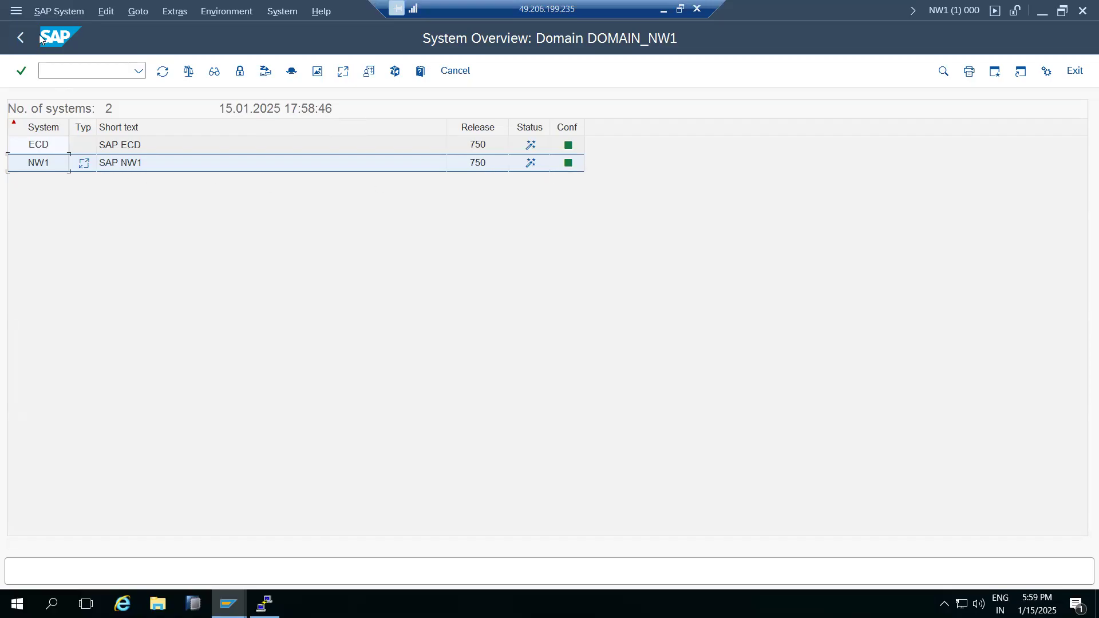
{"action": "left_click", "coordinate": [52, 12]}
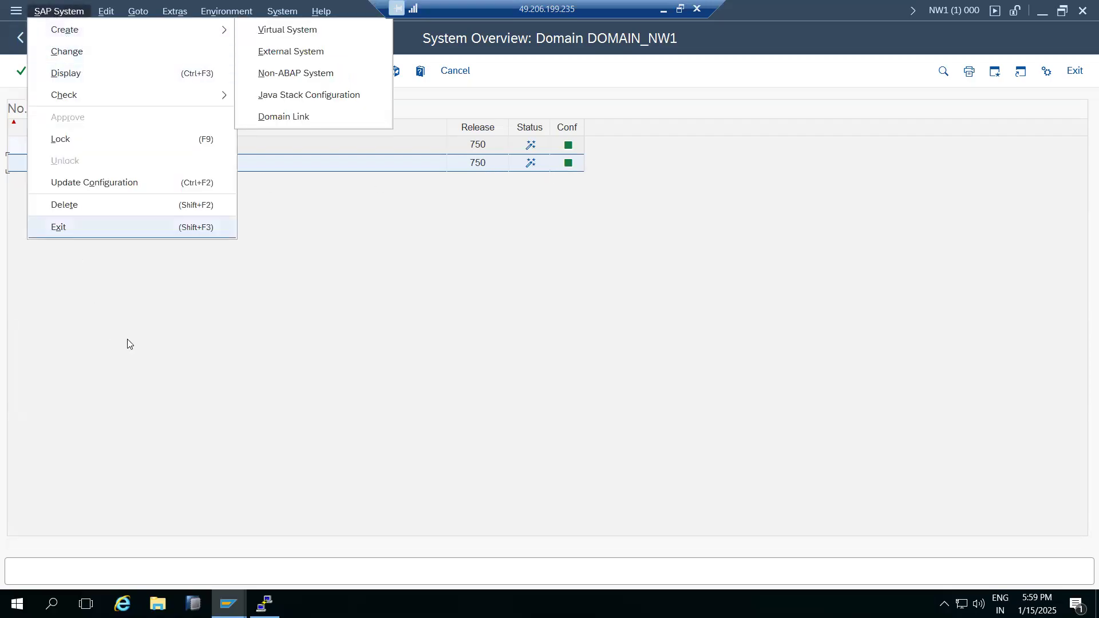
{"action": "left_click", "coordinate": [127, 342]}
{"action": "left_click", "coordinate": [59, 12]}
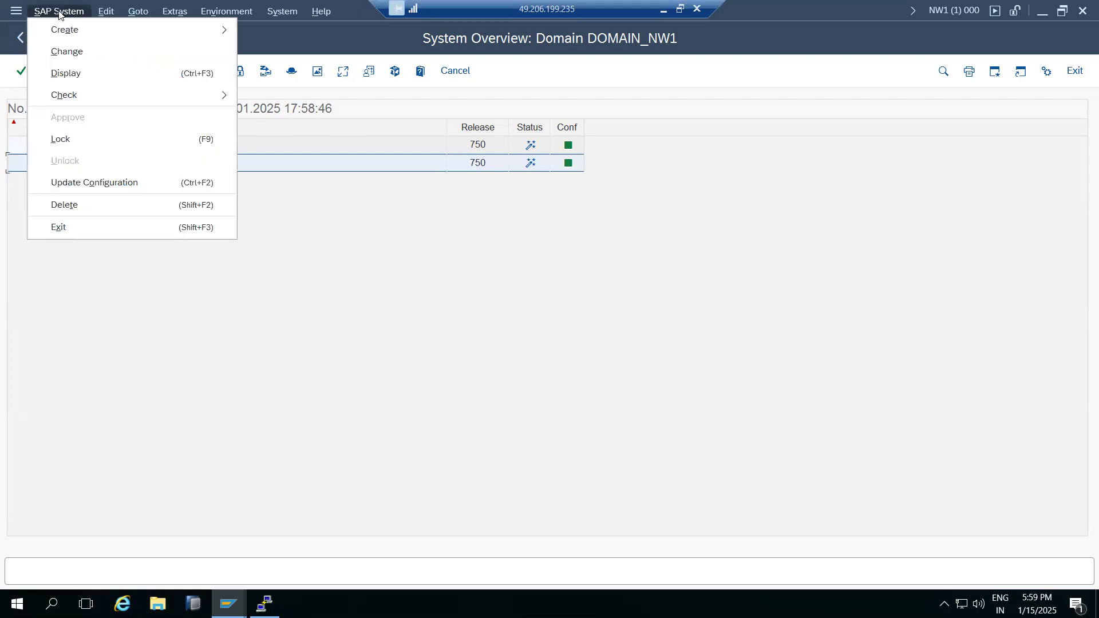
{"action": "mouse_move", "coordinate": [175, 28]}
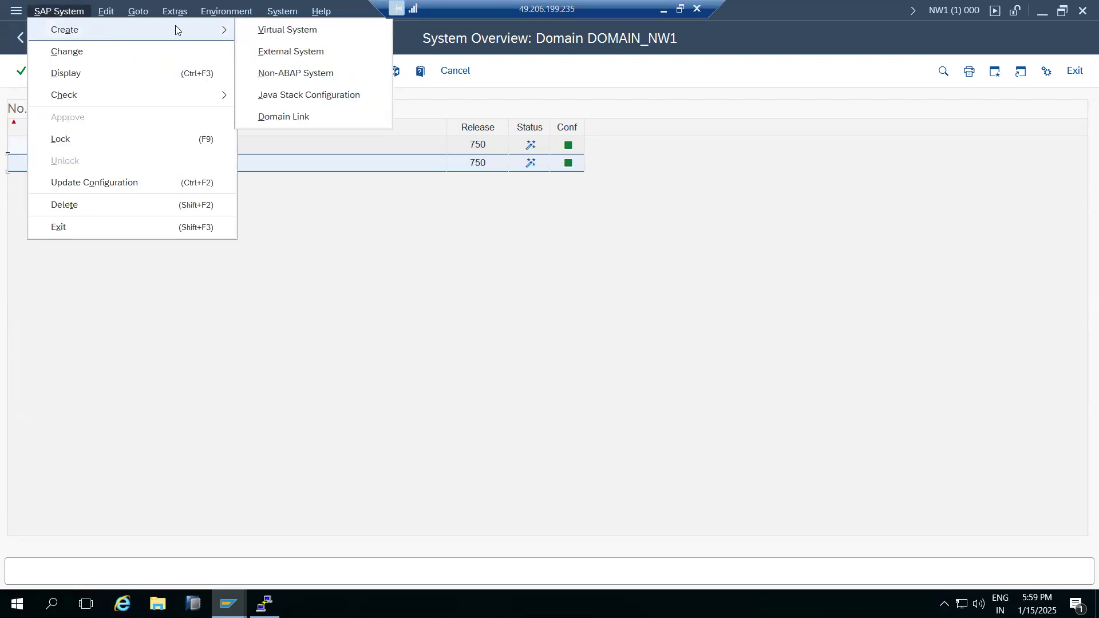
{"action": "left_click", "coordinate": [280, 32]}
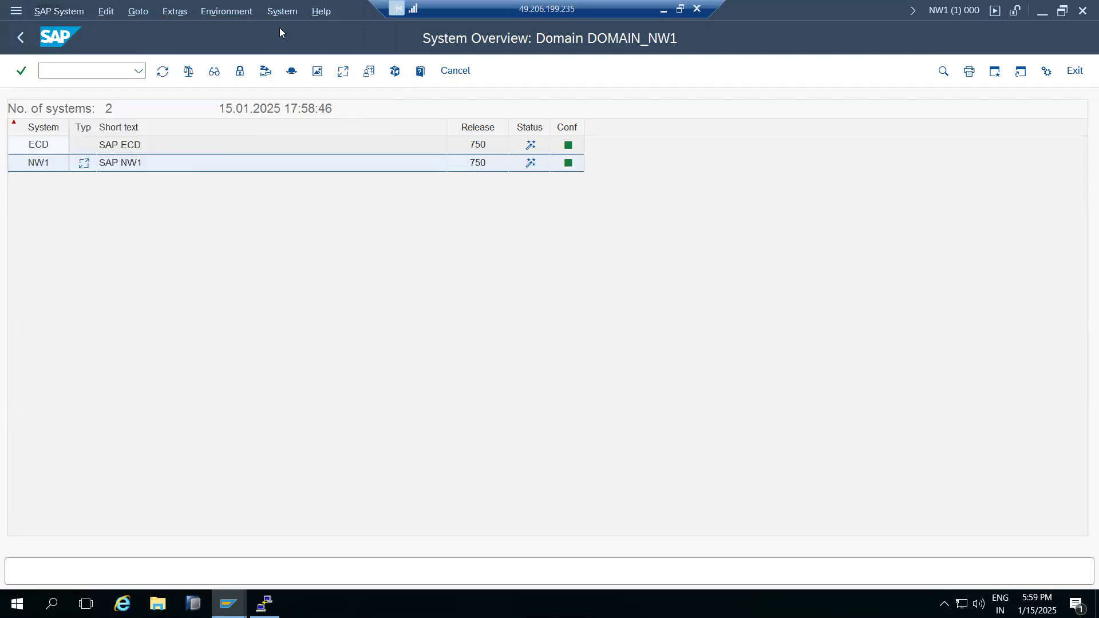
{"action": "type", "text": "PRD"}
{"action": "key", "text": "Tab"}
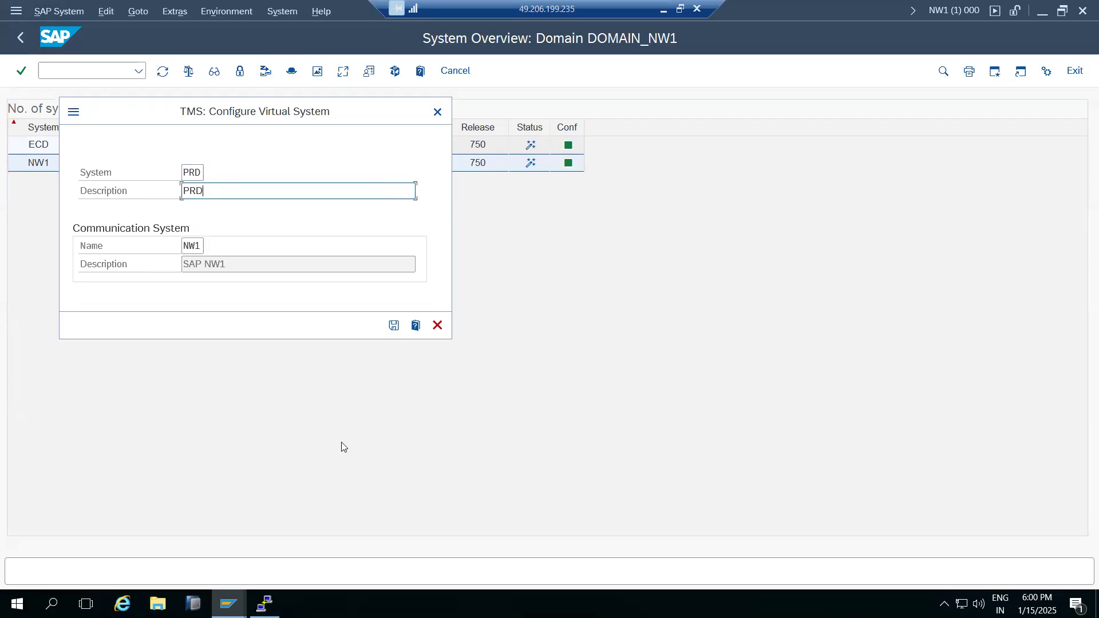
{"action": "left_click", "coordinate": [394, 325]}
{"action": "left_click", "coordinate": [246, 308]}
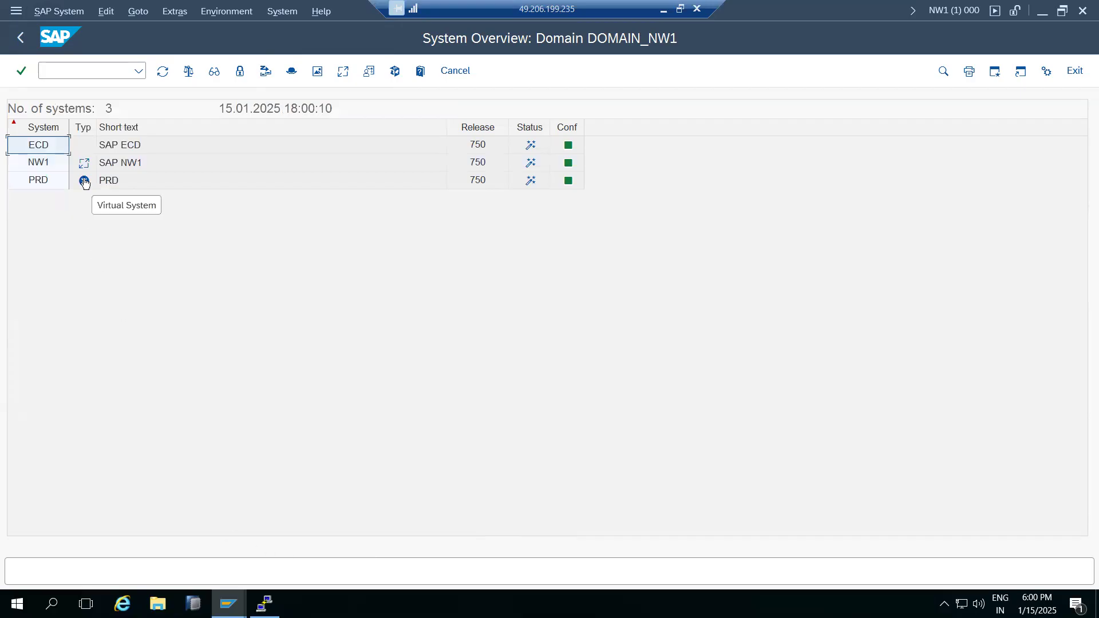
{"action": "left_click", "coordinate": [27, 35]}
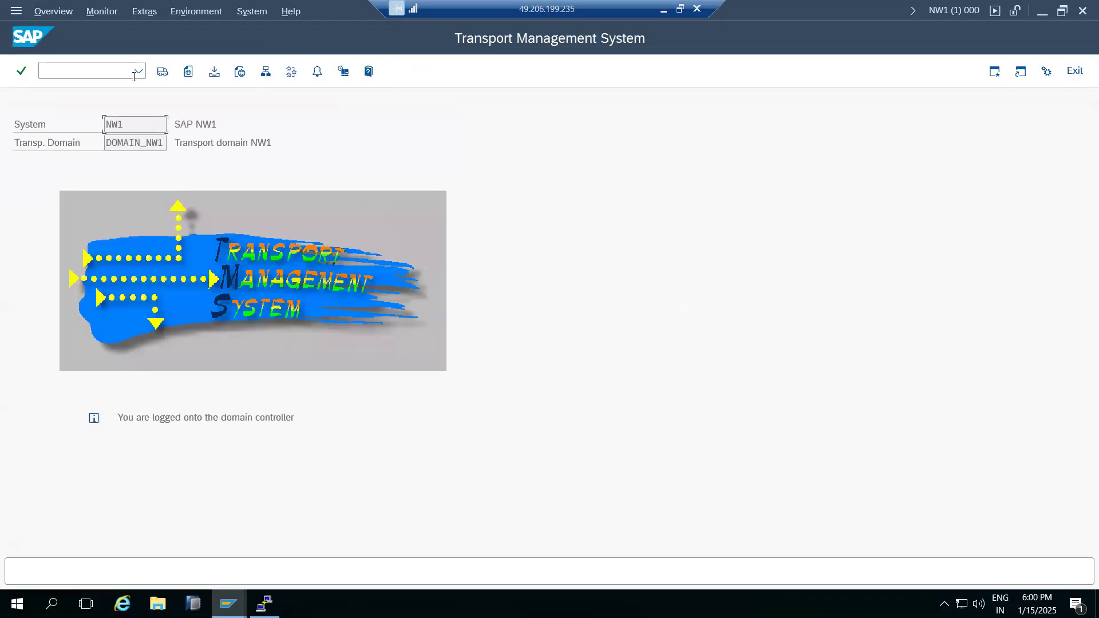
Minimize the remote desktop session to show the STMS notes in Paint.
{"action": "left_click", "coordinate": [663, 11]}
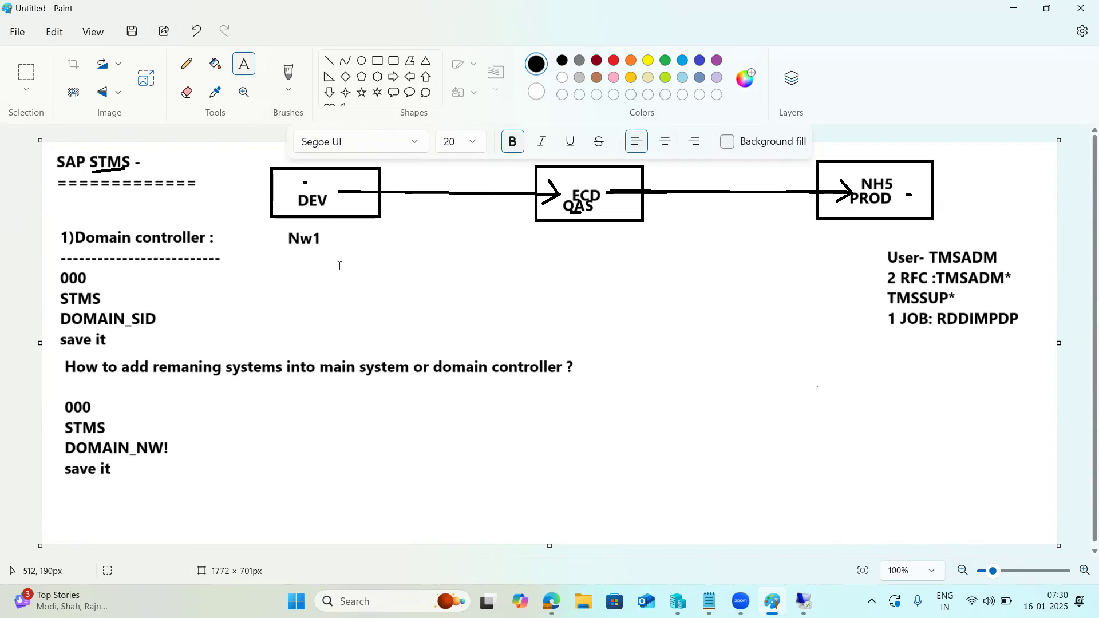
Draw a large text box below Nw1 and type the heading 'TRANSPORT ROUTES:'.
{"action": "left_click", "coordinate": [322, 394]}
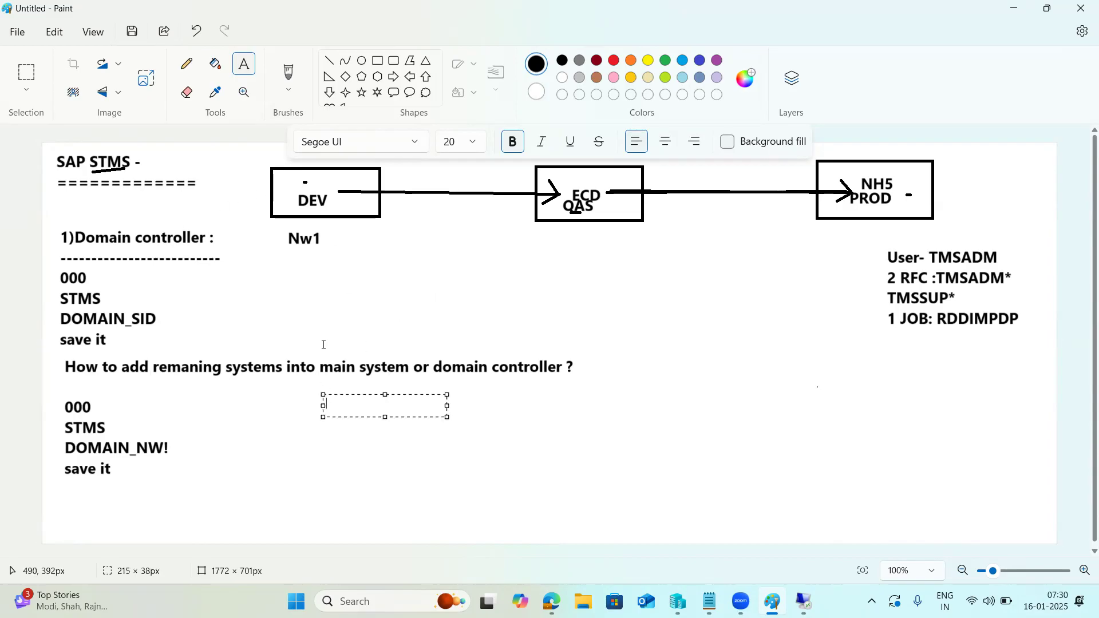
{"action": "left_click", "coordinate": [343, 250]}
{"action": "left_click_drag", "start_coordinate": [344, 250], "coordinate": [883, 535]}
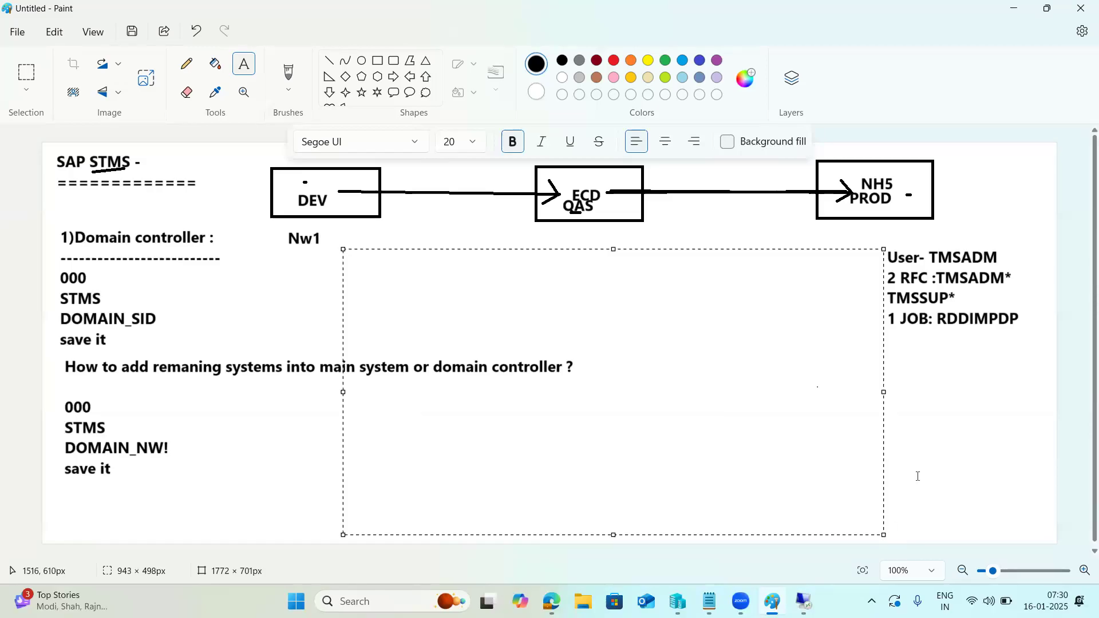
{"action": "left_click", "coordinate": [403, 310]}
{"action": "left_click_drag", "start_coordinate": [263, 264], "coordinate": [897, 539]}
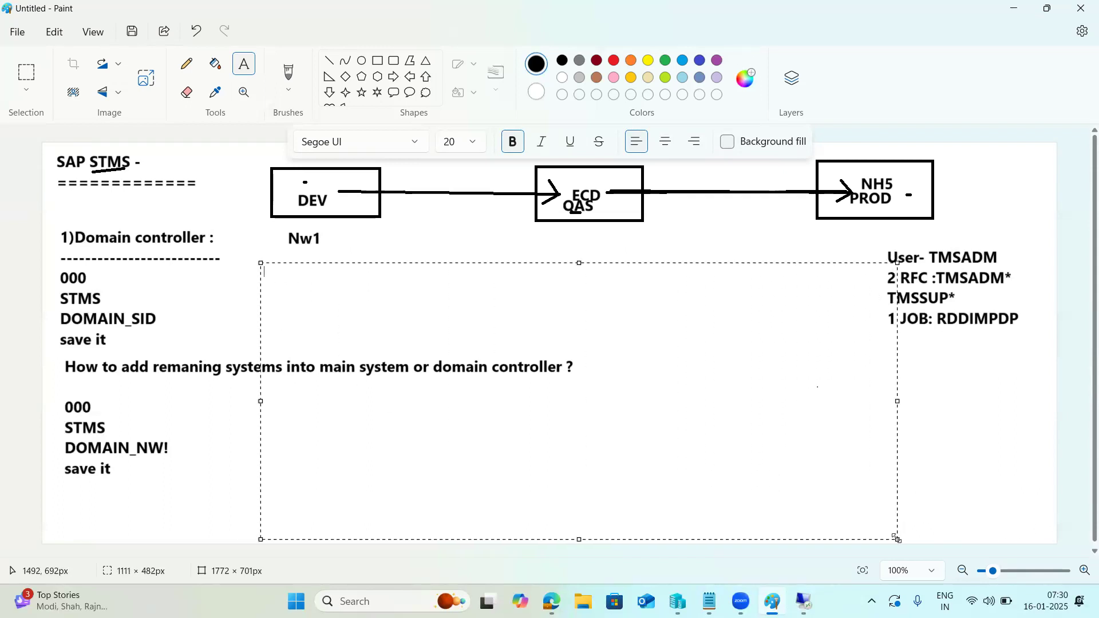
{"action": "type", "text": "TRANSPORT"}
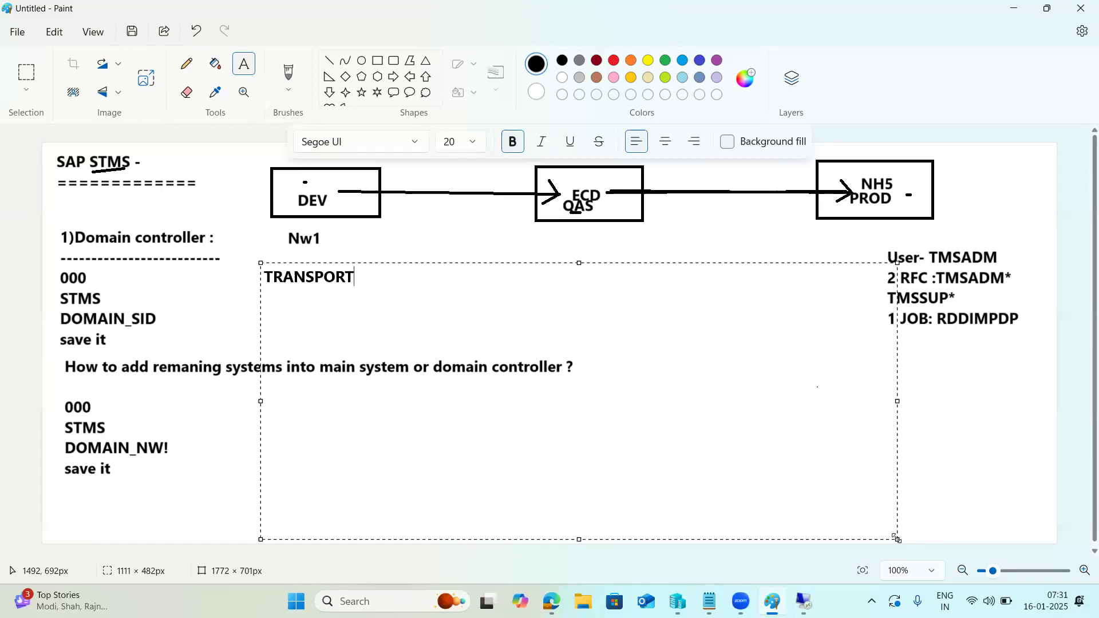
{"action": "type", "text": " ROUTES:"}
{"action": "key", "text": "Return"}
Add a dashed divider with 'Consolidation' and 'Delivery' entries beneath the heading.
{"action": "type", "text": "--------------------------"}
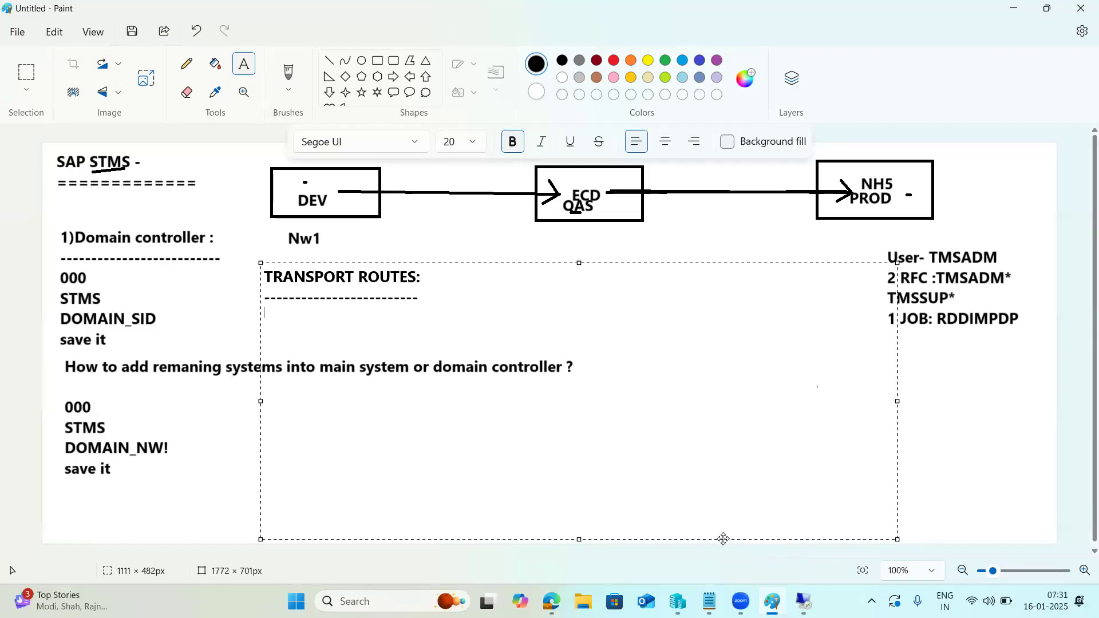
{"action": "type", "text": "Consolif"}
{"action": "key", "text": "BackSpace"}
{"action": "type", "text": "dation"}
{"action": "key", "text": "Return"}
{"action": "type", "text": "D"}
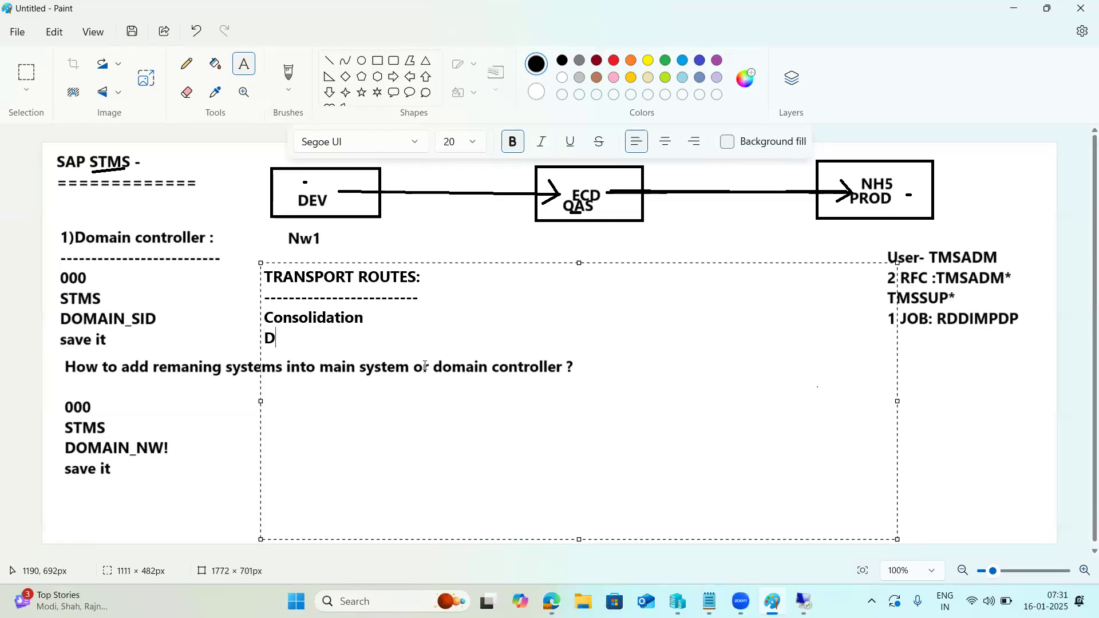
{"action": "type", "text": "elv"}
{"action": "key", "text": "BackSpace"}
{"action": "type", "text": "ivery"}
Complete the entries as 'Consolidation - DEV-QAS' and 'Delivery -QAS-PROD'.
{"action": "left_click", "coordinate": [387, 318]}
{"action": "type", "text": "DEV-QAS"}
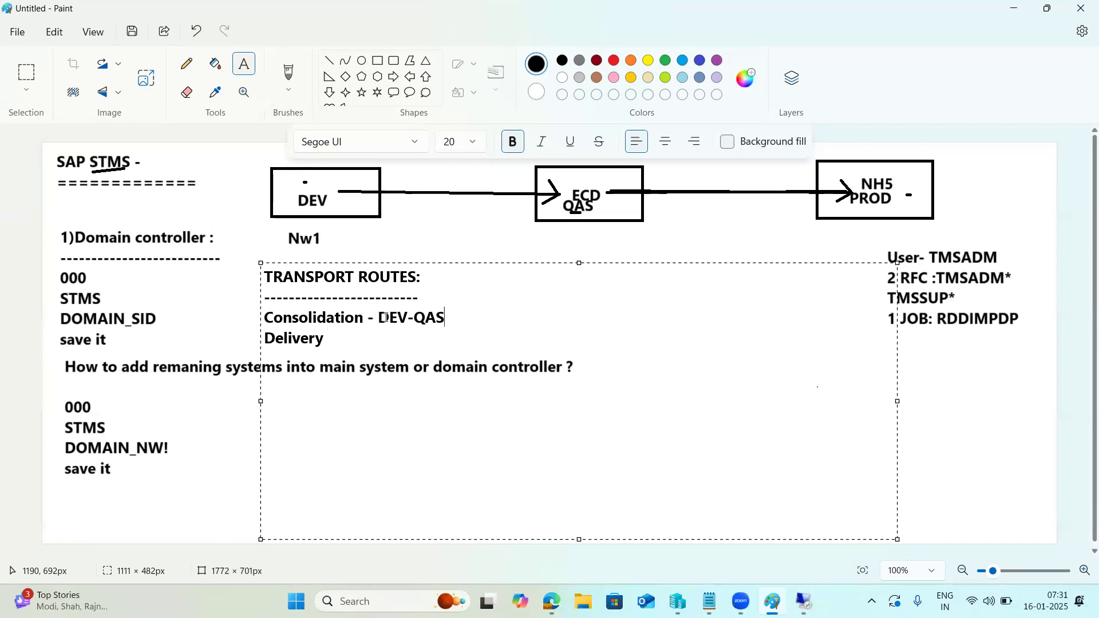
{"action": "key", "text": "Down"}
{"action": "type", "text": "-QAS-PROD"}
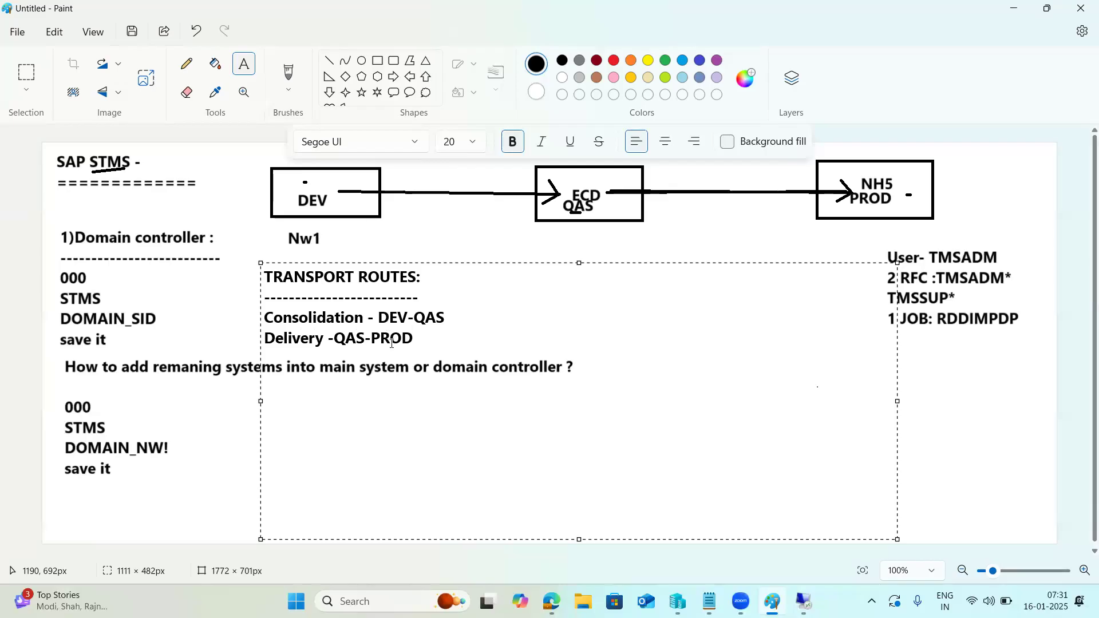
Draw straight connector lines from the Consolidation entry to the DEV→QAS arrow and from Delivery to the QAS→PROD arrow.
{"action": "left_click", "coordinate": [731, 211]}
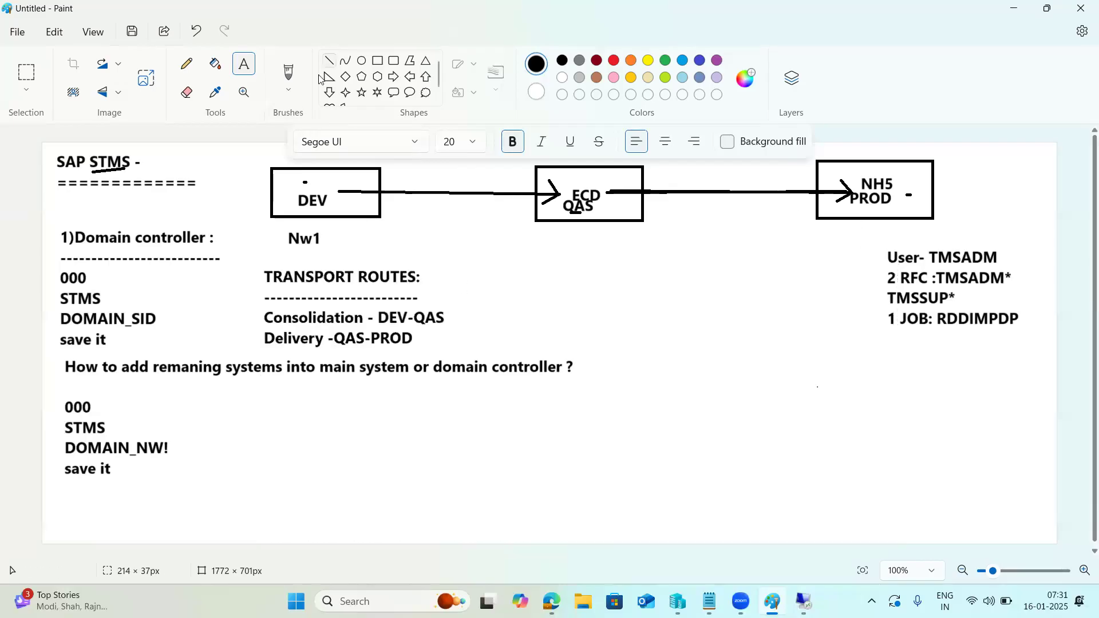
{"action": "left_click", "coordinate": [330, 60]}
{"action": "left_click_drag", "start_coordinate": [332, 191], "coordinate": [558, 196]}
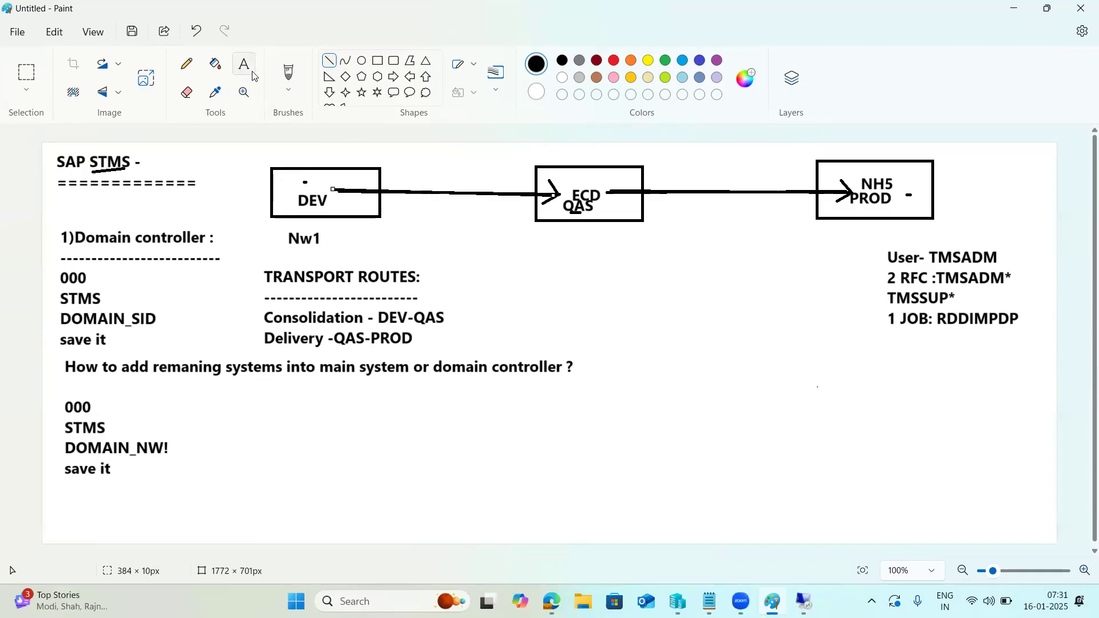
{"action": "left_click_drag", "start_coordinate": [446, 318], "coordinate": [451, 193]}
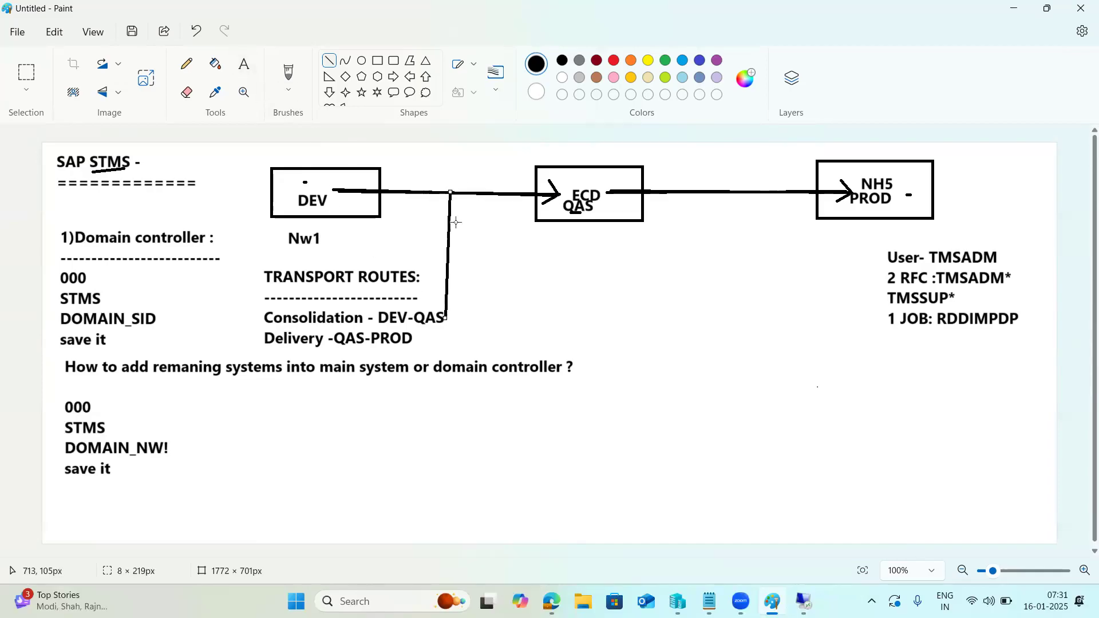
{"action": "left_click", "coordinate": [729, 192]}
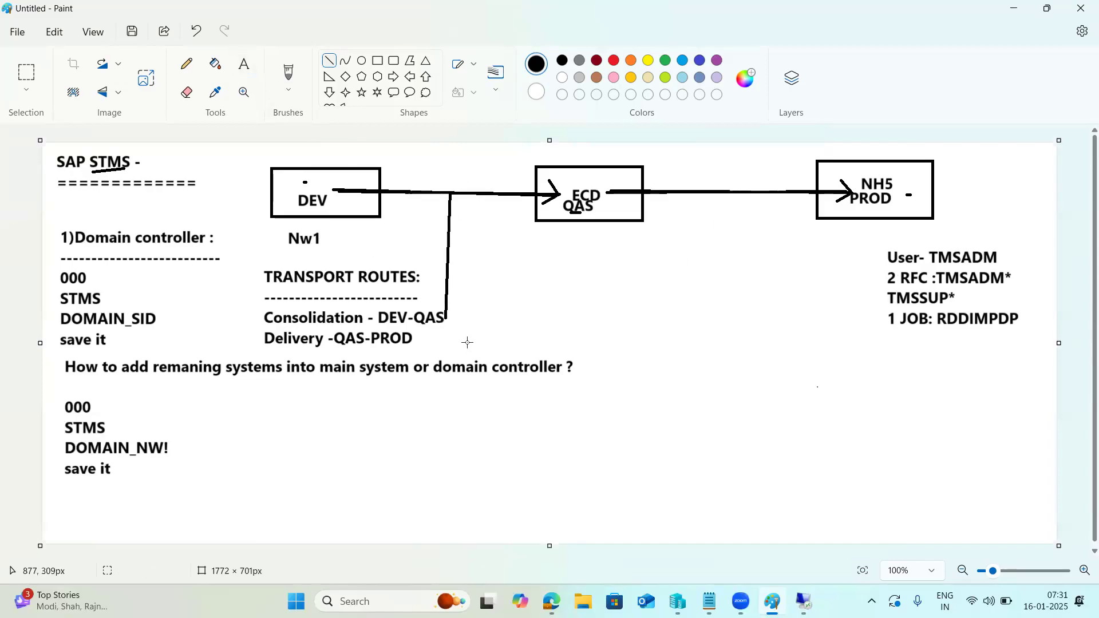
{"action": "mouse_move", "coordinate": [421, 344]}
{"action": "left_mouse_down"}
{"action": "mouse_move", "coordinate": [646, 253]}
{"action": "mouse_move", "coordinate": [740, 193]}
{"action": "mouse_move", "coordinate": [719, 195]}
{"action": "mouse_move", "coordinate": [738, 193]}
{"action": "mouse_move", "coordinate": [747, 213]}
{"action": "mouse_move", "coordinate": [743, 199]}
{"action": "left_mouse_up"}
{"action": "left_click_drag", "start_coordinate": [911, 205], "coordinate": [921, 205]}
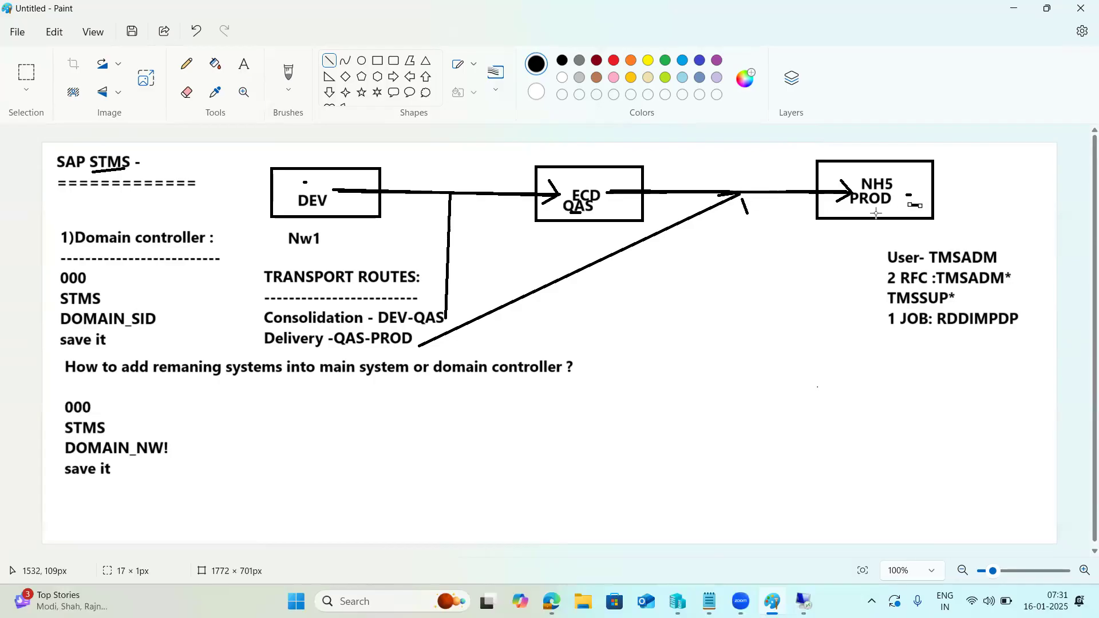
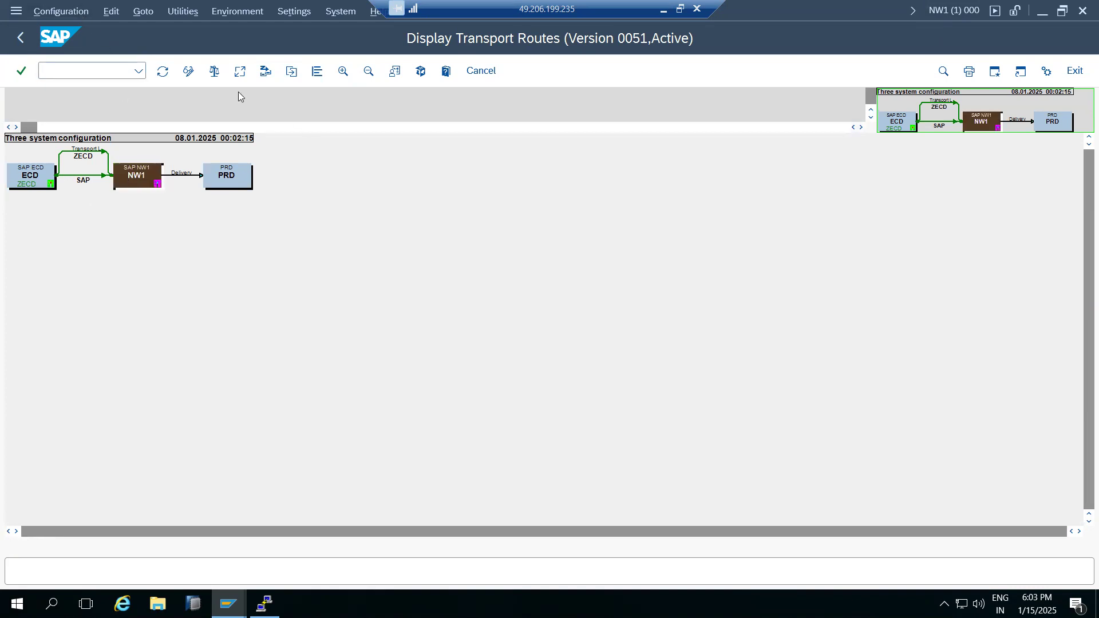
In change mode, delete the links and nodes connecting ECD, NW1 and PRD.
{"action": "left_click", "coordinate": [188, 73]}
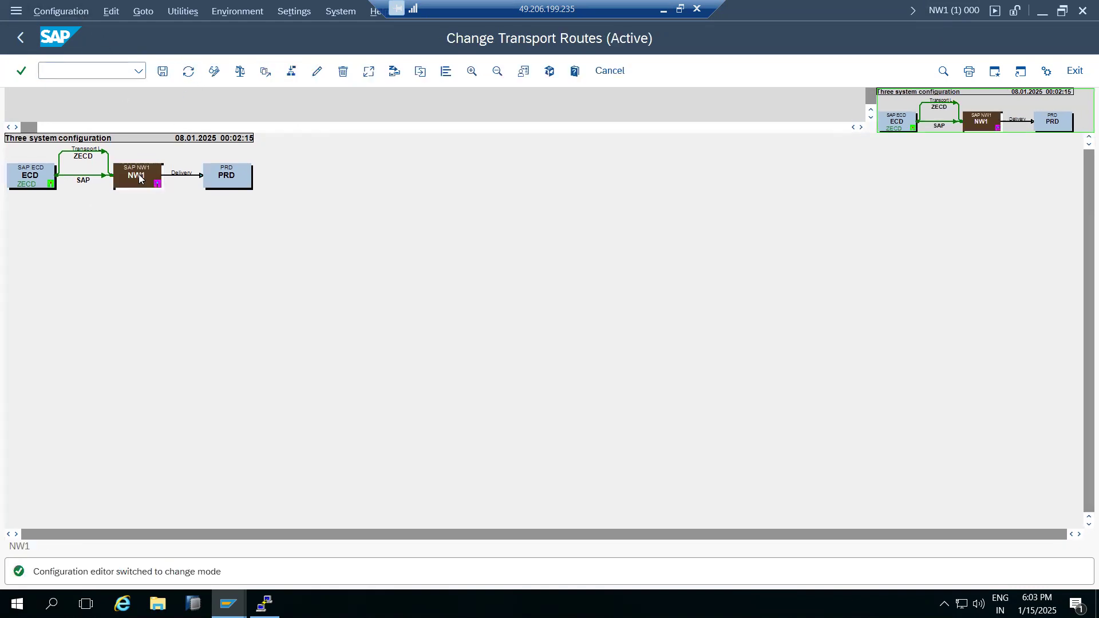
{"action": "left_click", "coordinate": [343, 71]}
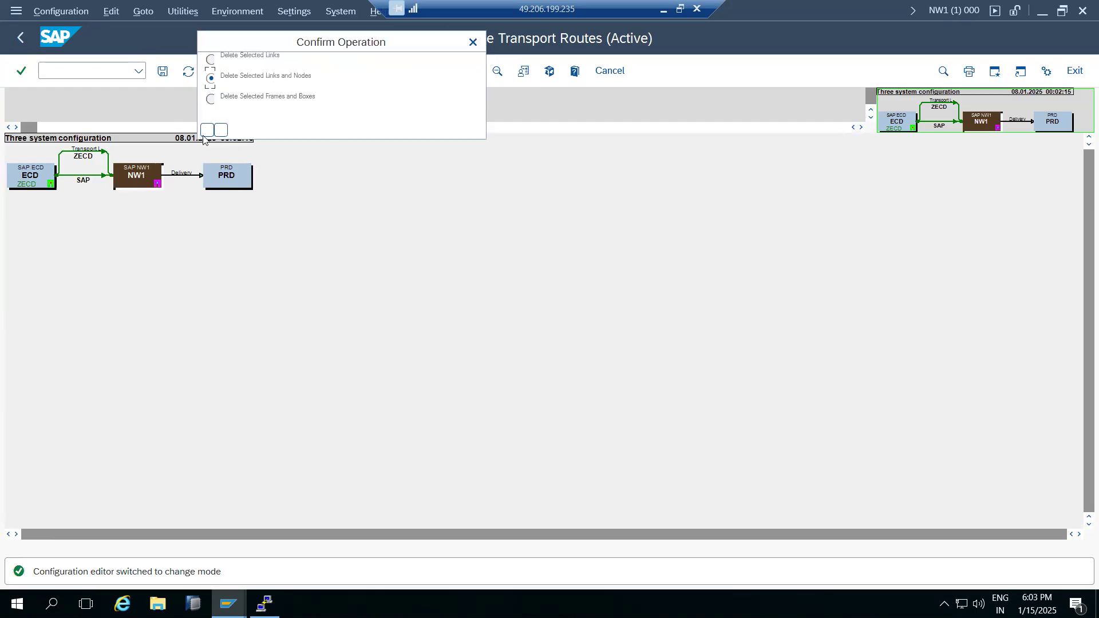
{"action": "left_click", "coordinate": [205, 130]}
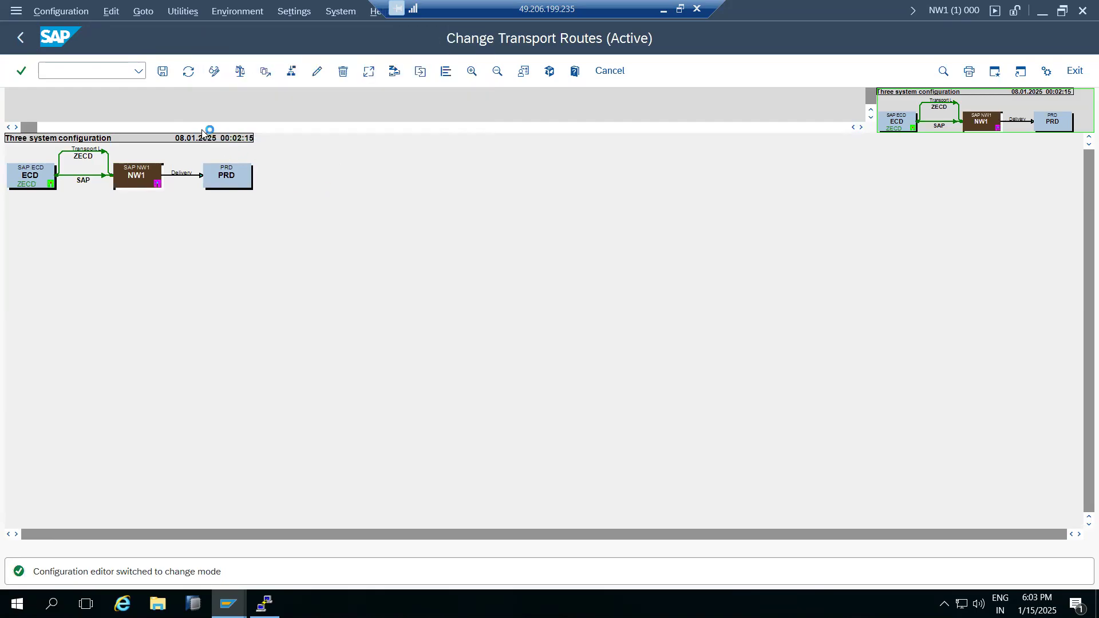
Save, distribute and activate the emptied route configuration, then return to the TMS start screen.
{"action": "left_click", "coordinate": [162, 71]}
{"action": "left_click", "coordinate": [265, 481]}
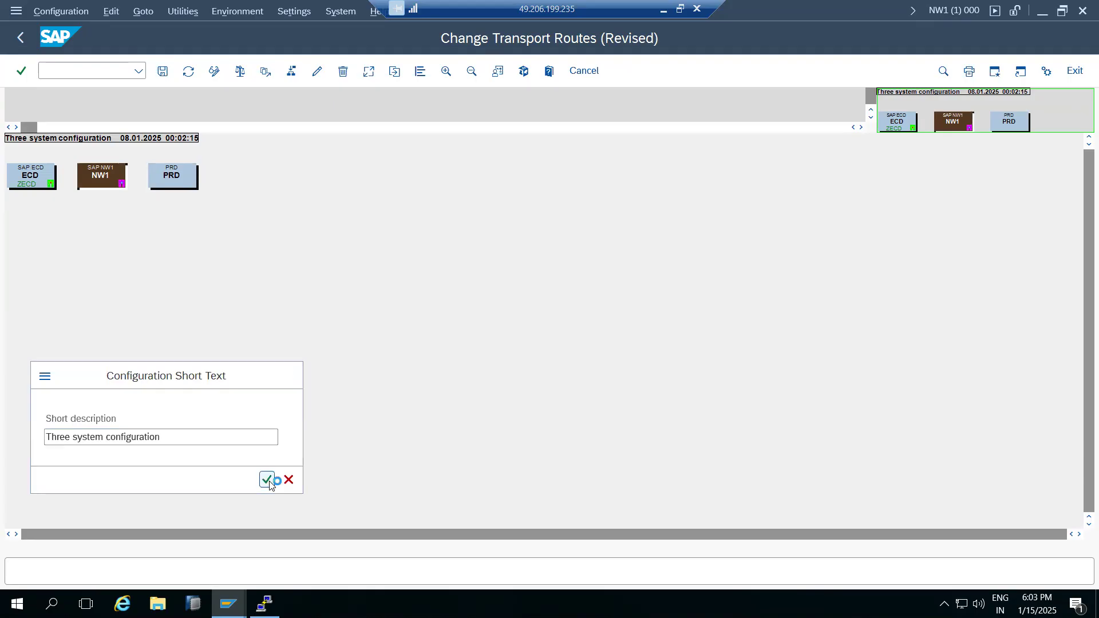
{"action": "left_click", "coordinate": [225, 320]}
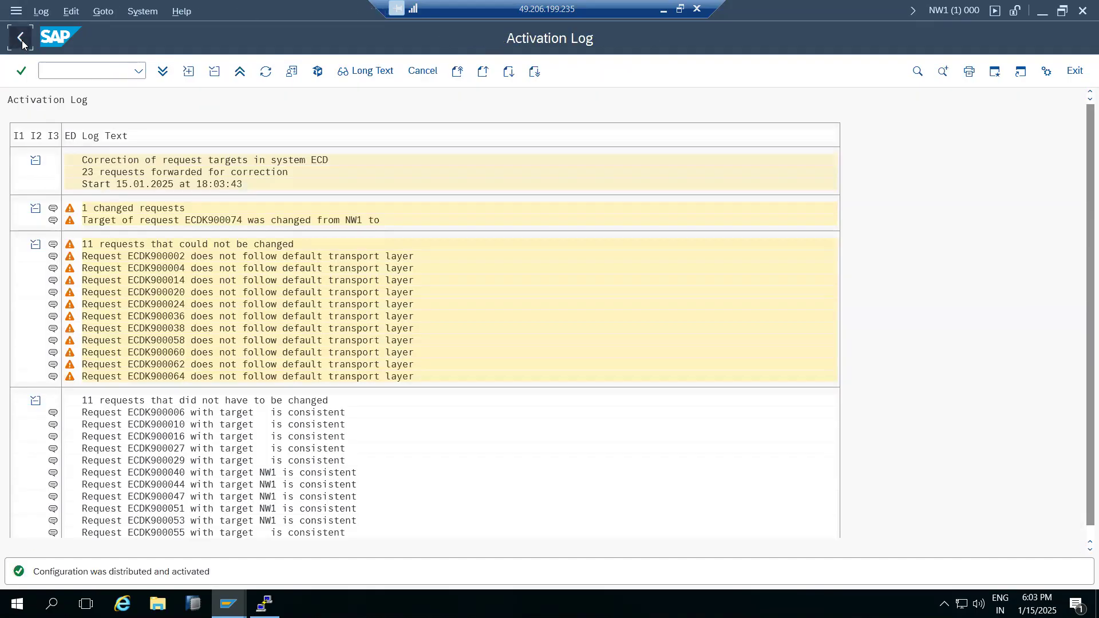
{"action": "left_click", "coordinate": [21, 38]}
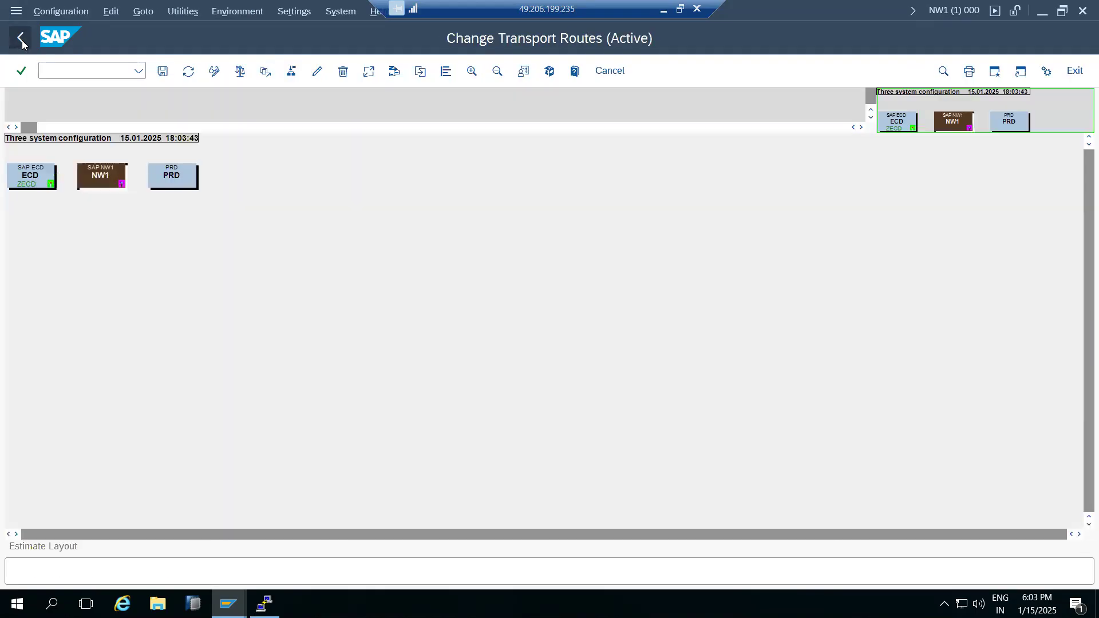
{"action": "left_click", "coordinate": [21, 38]}
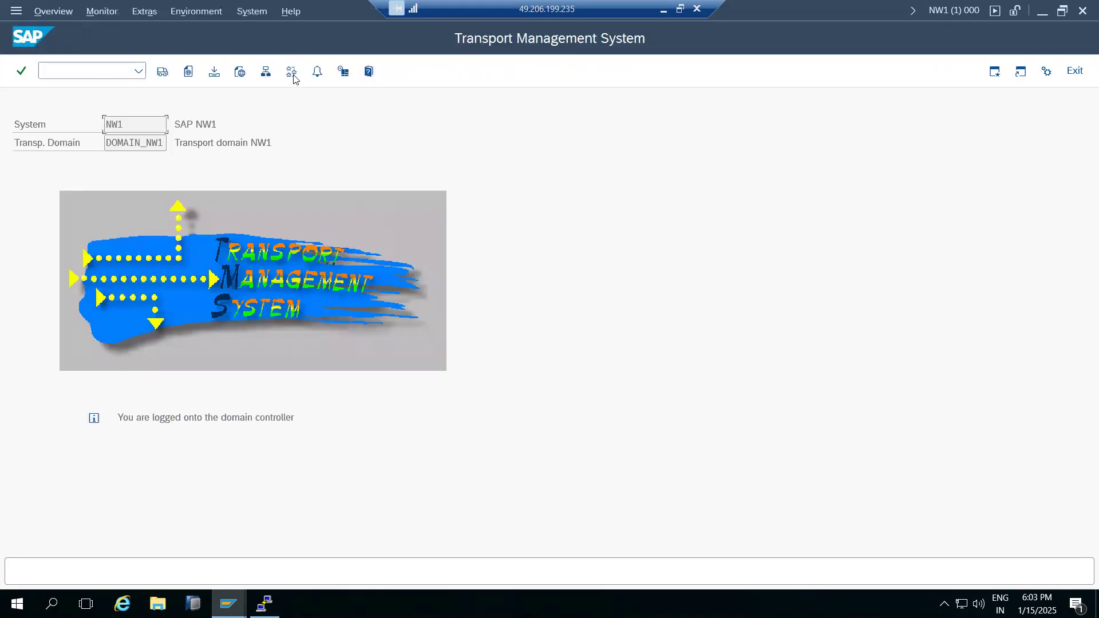
Generate a standard three-systems-in-group route configuration with NW1, ECD and PRD.
{"action": "left_click", "coordinate": [292, 72]}
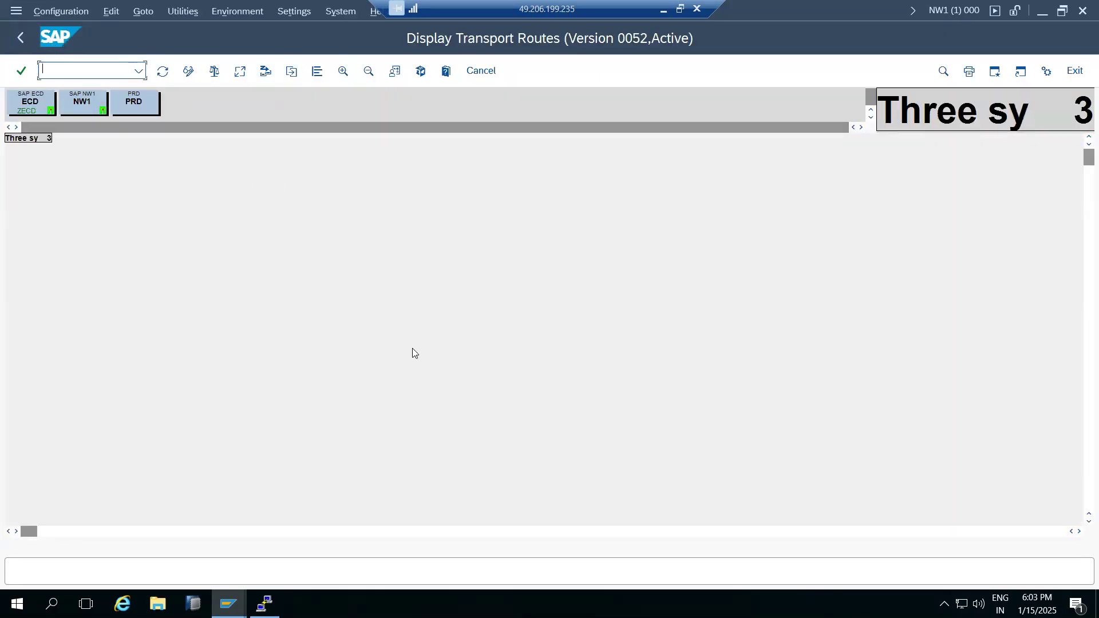
{"action": "left_click", "coordinate": [188, 74]}
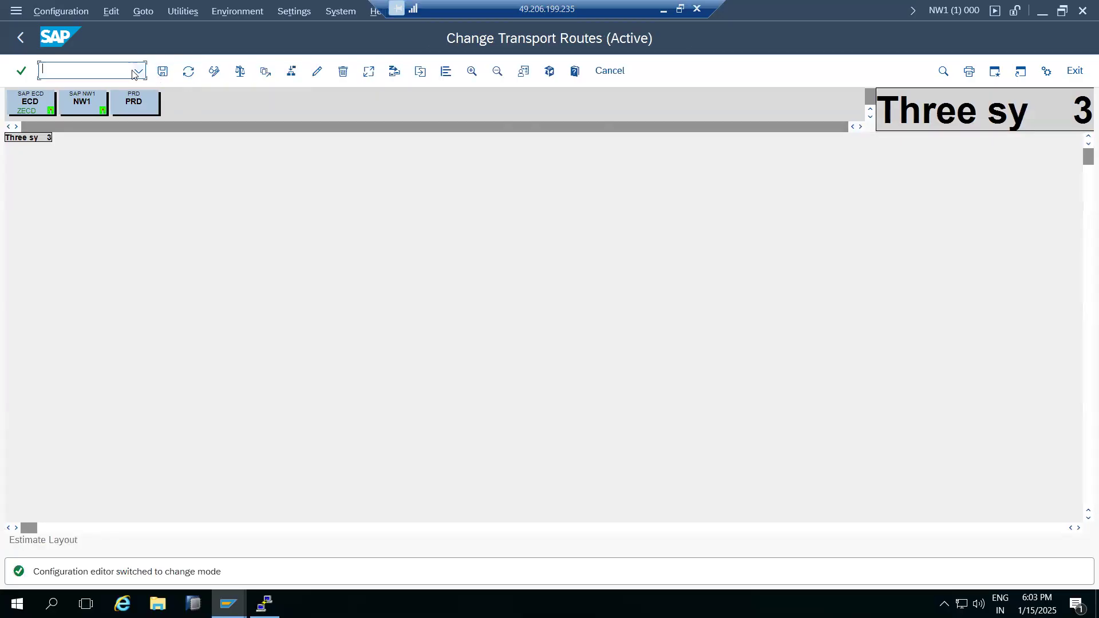
{"action": "left_click", "coordinate": [56, 13]}
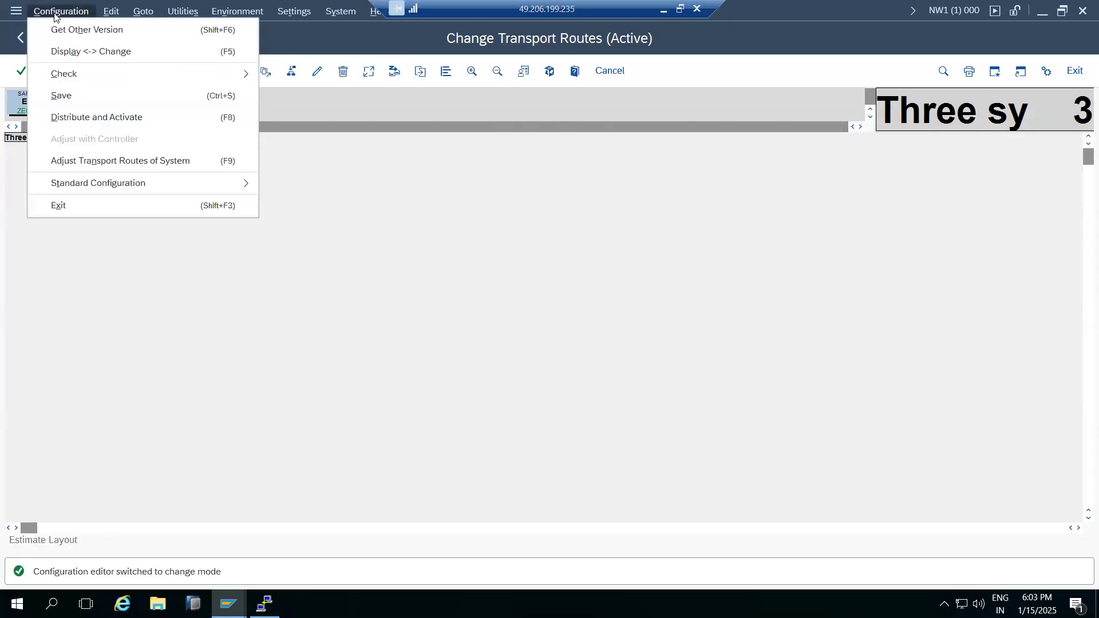
{"action": "mouse_move", "coordinate": [179, 182]}
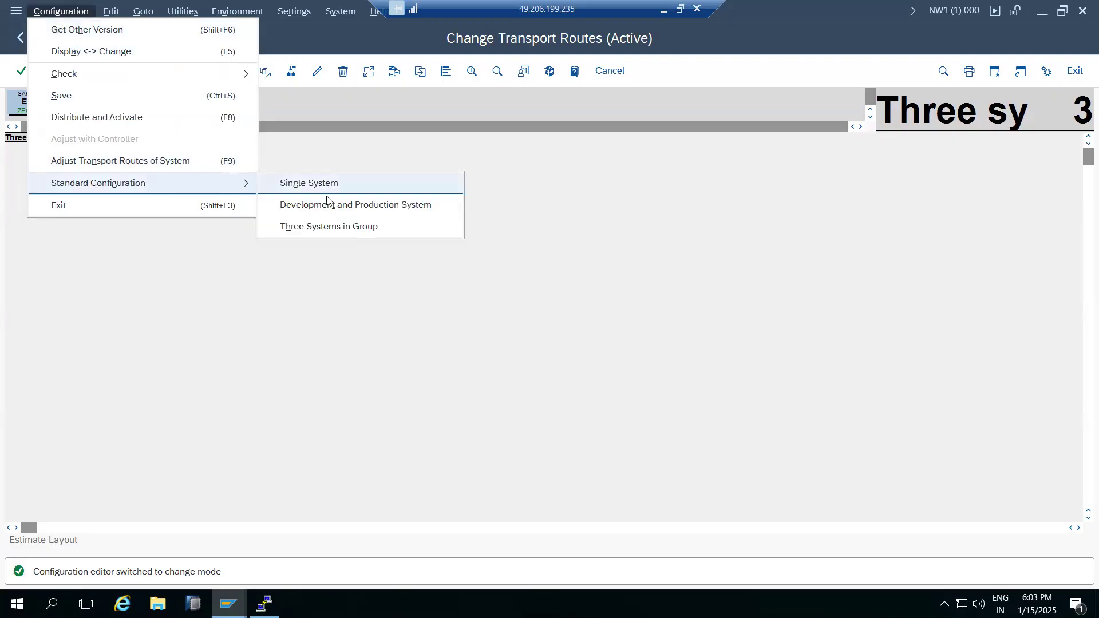
{"action": "left_click", "coordinate": [339, 227]}
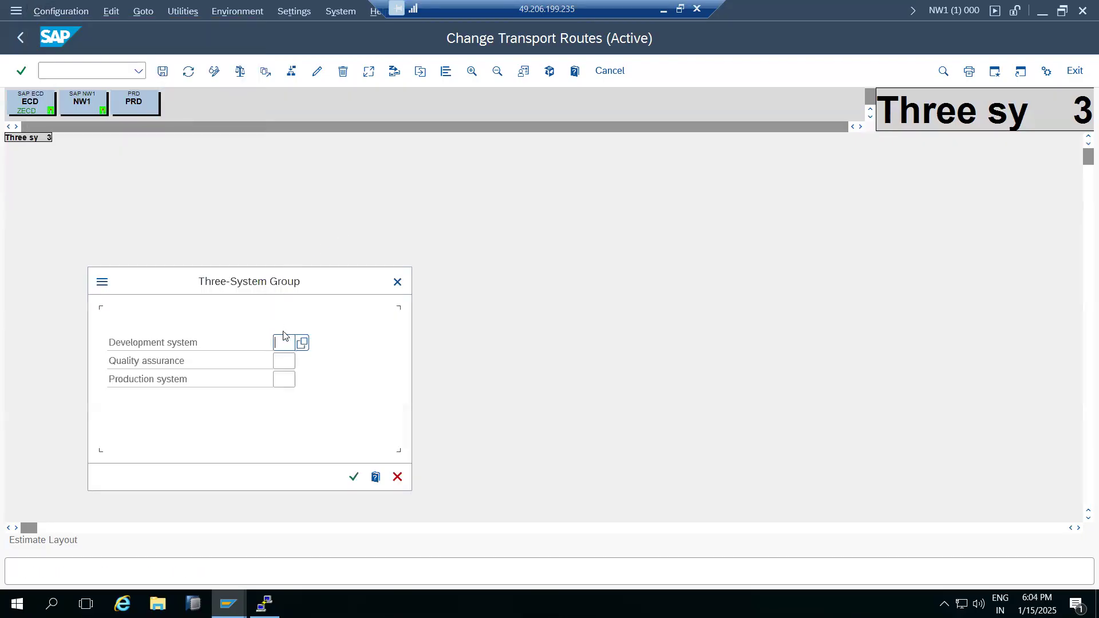
{"action": "key", "text": "Tab"}
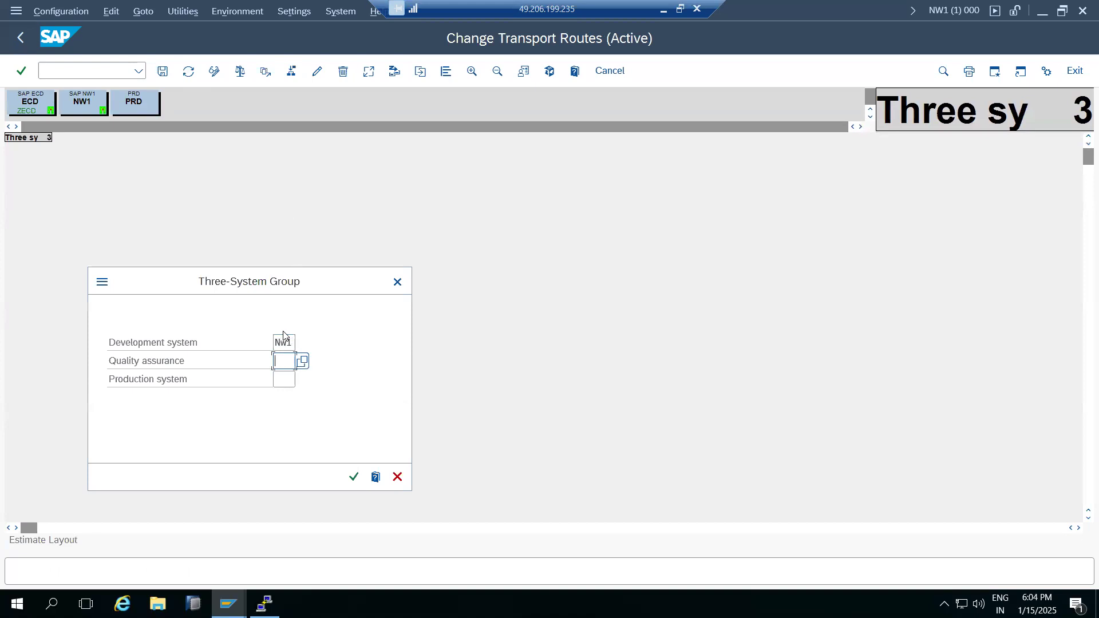
{"action": "key", "text": "Tab"}
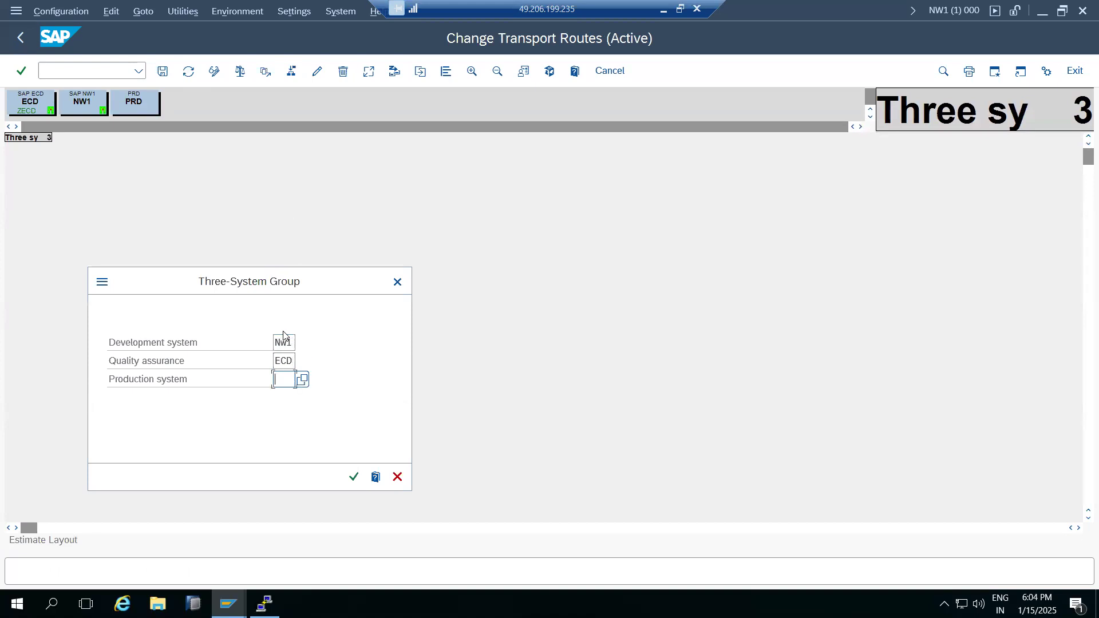
{"action": "type", "text": "PRD"}
{"action": "left_click", "coordinate": [353, 477]}
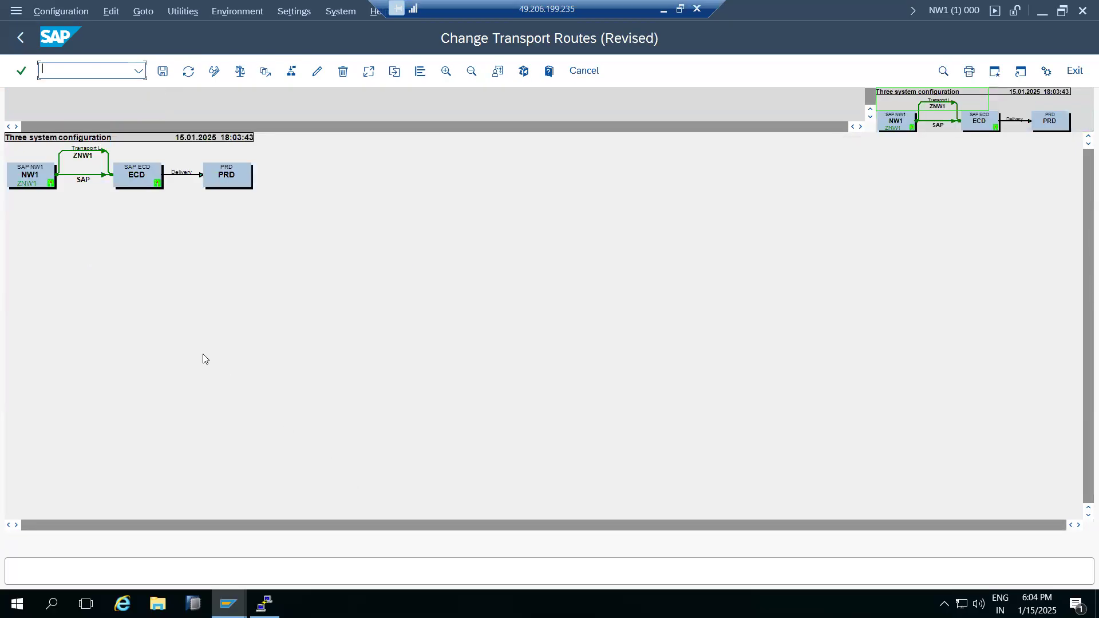
Save the routes as 'Three system configuration', then distribute and activate them.
{"action": "left_click", "coordinate": [163, 71]}
{"action": "left_click", "coordinate": [267, 480]}
{"action": "left_click", "coordinate": [231, 326]}
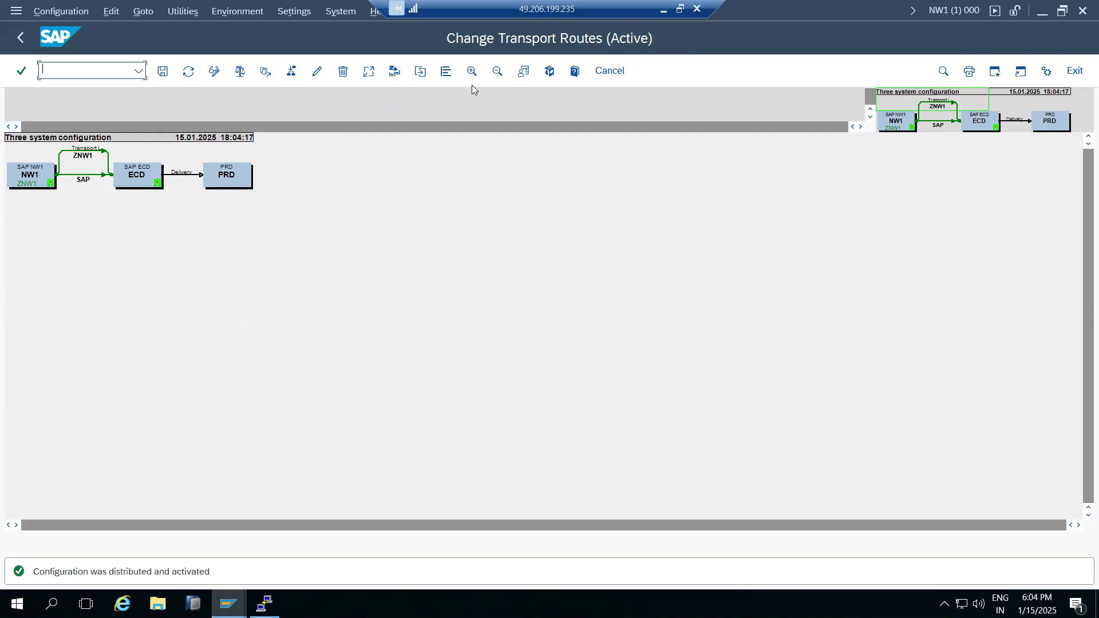
Zoom into the route diagram, then minimize the remote SAP session to reveal the Paint notes.
{"action": "left_click", "coordinate": [475, 73]}
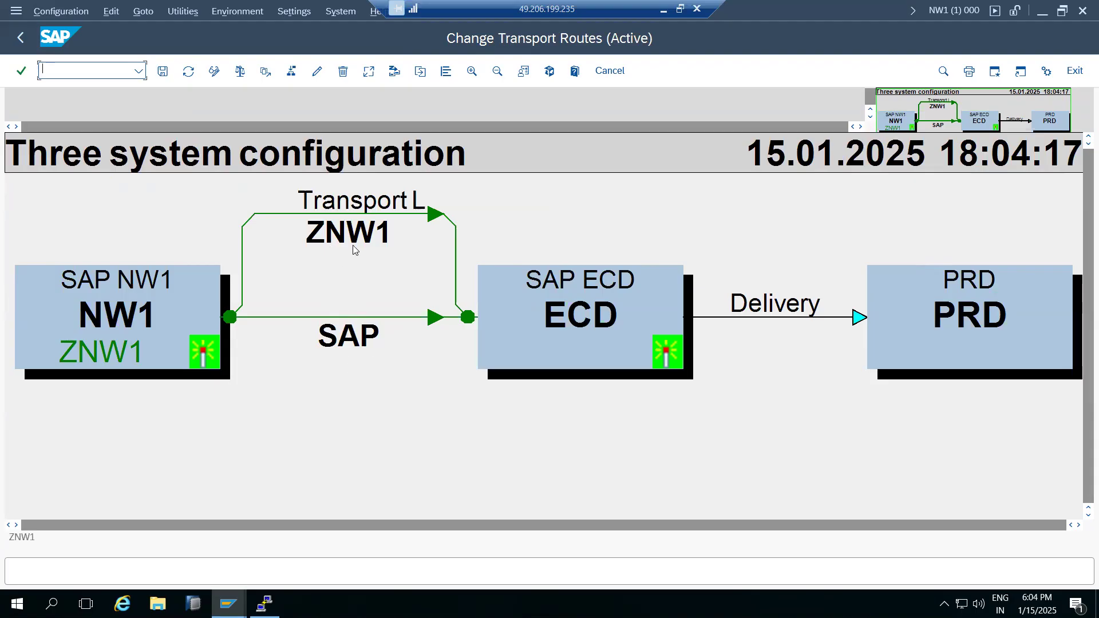
{"action": "left_click", "coordinate": [664, 10]}
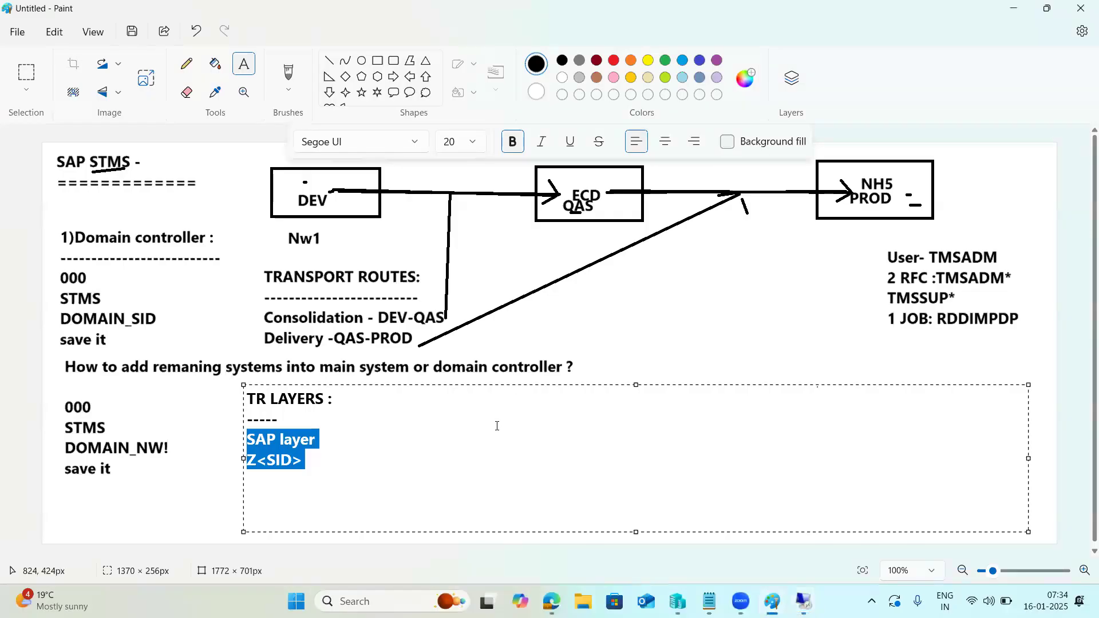
Draw straight lines from the DEV box to PROD and from TRANSPORT ROUTES: to the vertical line.
{"action": "left_click", "coordinate": [543, 332]}
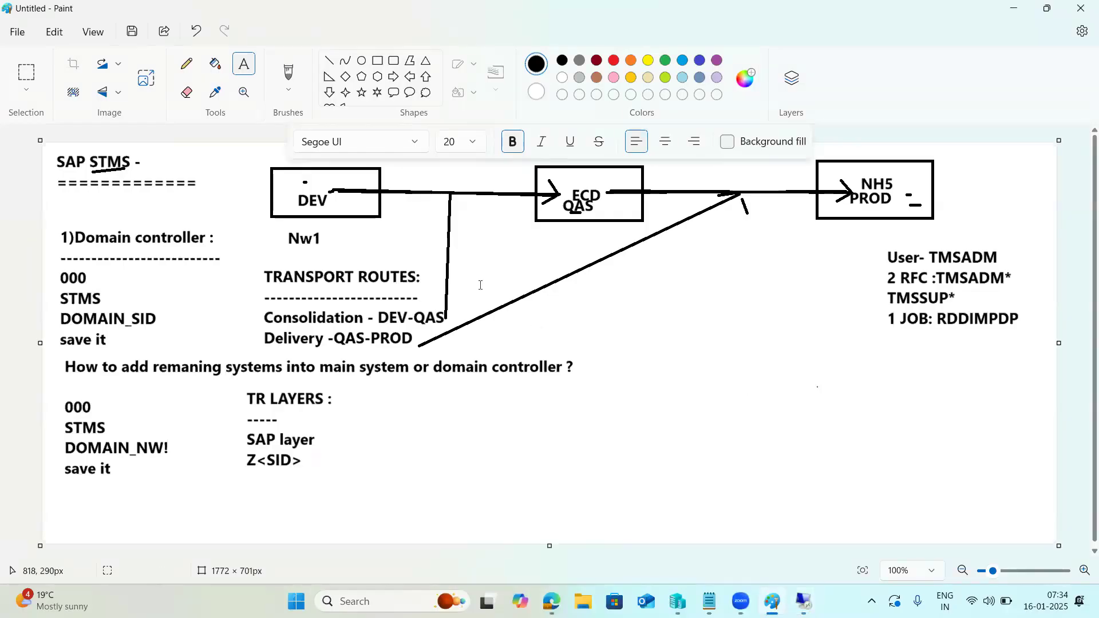
{"action": "left_click", "coordinate": [329, 60]}
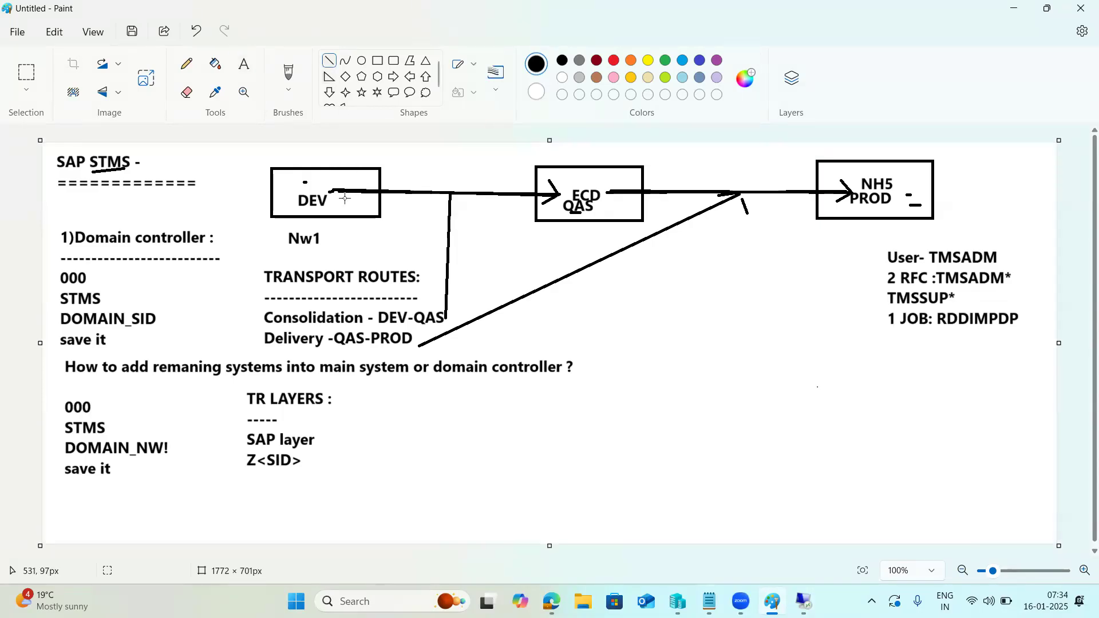
{"action": "left_click_drag", "start_coordinate": [332, 199], "coordinate": [819, 201]}
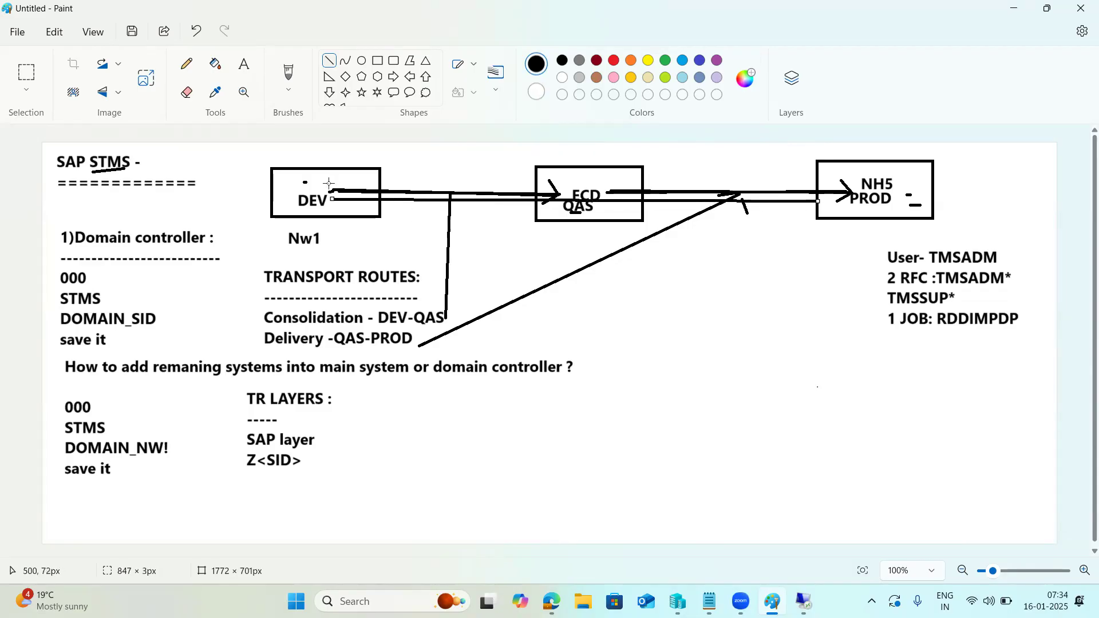
{"action": "left_click_drag", "start_coordinate": [330, 181], "coordinate": [815, 177]}
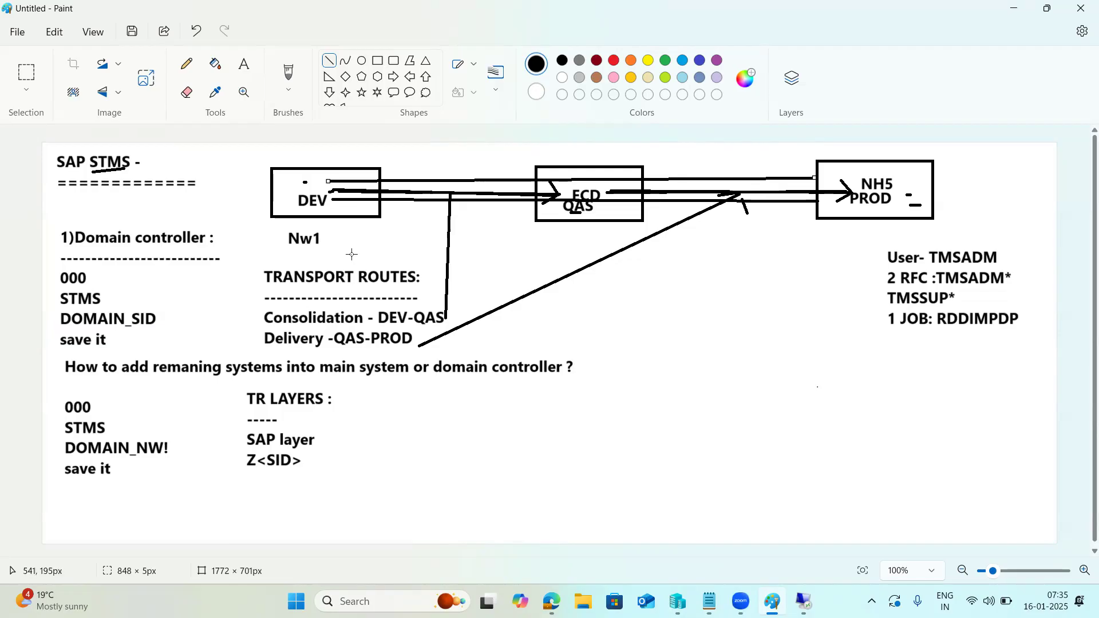
{"action": "left_click_drag", "start_coordinate": [423, 280], "coordinate": [446, 278]}
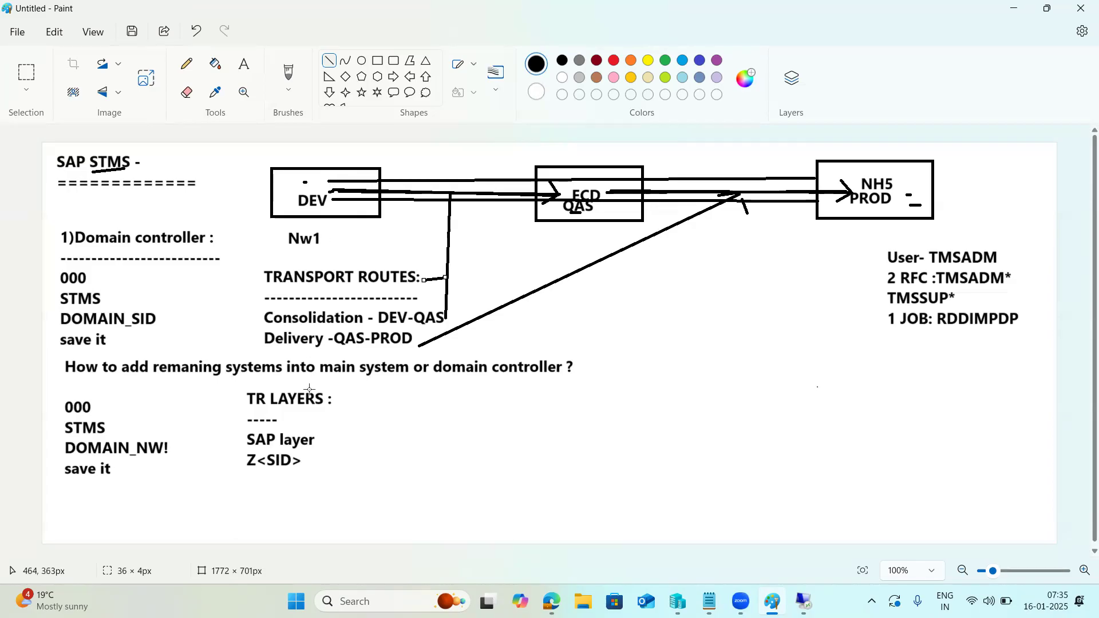
Add line strokes by the DEV box and TR LAYERS, underlining TR LAYERS and the TRANSPORT ROUTES dashes.
{"action": "left_click_drag", "start_coordinate": [320, 413], "coordinate": [337, 409]}
{"action": "left_click_drag", "start_coordinate": [336, 199], "coordinate": [404, 201]}
{"action": "left_click_drag", "start_coordinate": [341, 399], "coordinate": [347, 399]}
{"action": "mouse_move", "coordinate": [316, 447]}
{"action": "left_mouse_down"}
{"action": "mouse_move", "coordinate": [326, 443]}
{"action": "mouse_move", "coordinate": [323, 467]}
{"action": "left_mouse_up"}
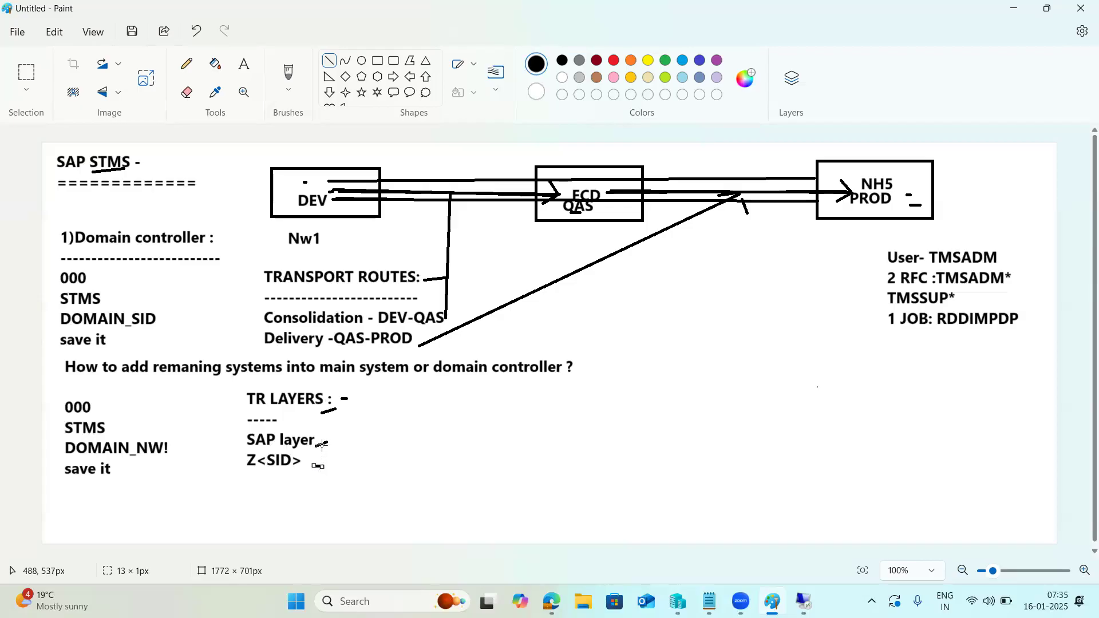
{"action": "left_click", "coordinate": [332, 183]}
{"action": "left_click_drag", "start_coordinate": [338, 184], "coordinate": [587, 195]}
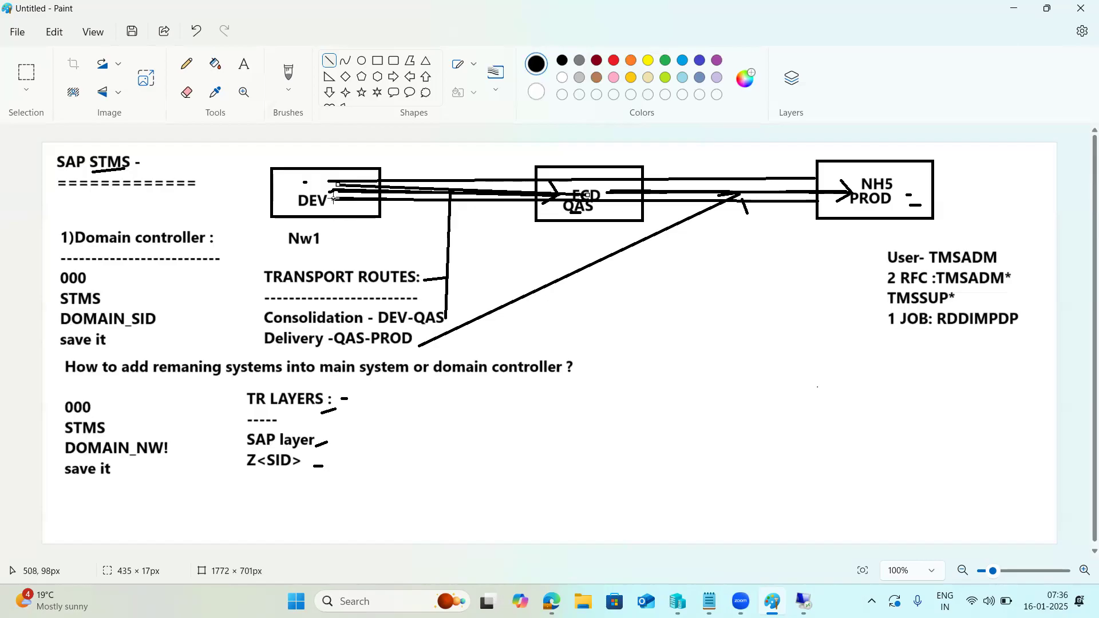
{"action": "left_click_drag", "start_coordinate": [335, 197], "coordinate": [574, 205]}
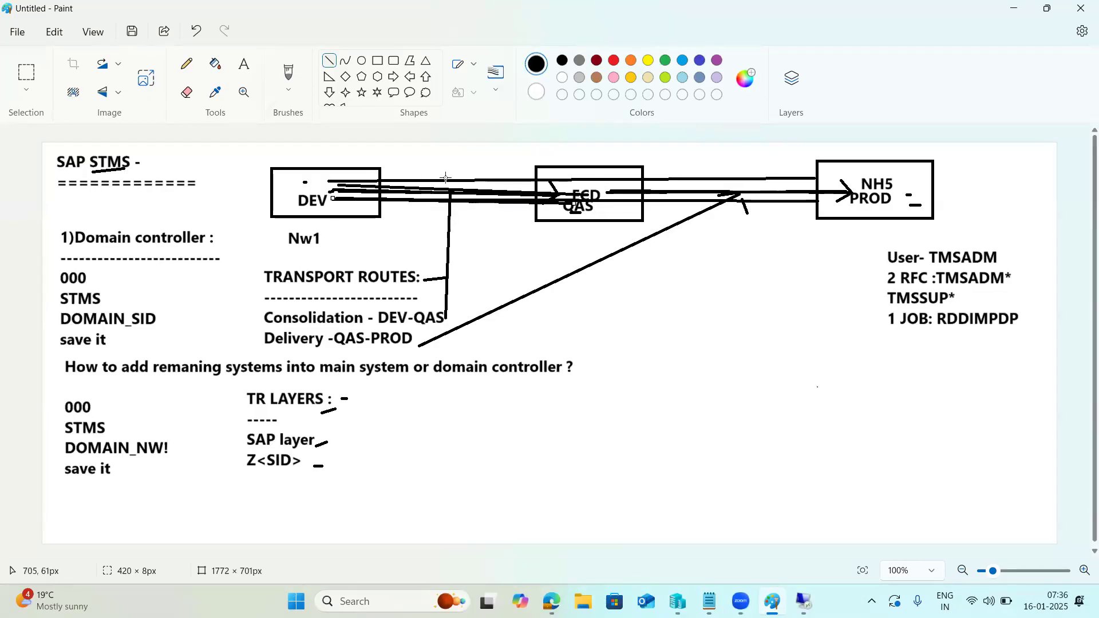
{"action": "left_click_drag", "start_coordinate": [323, 185], "coordinate": [390, 186]}
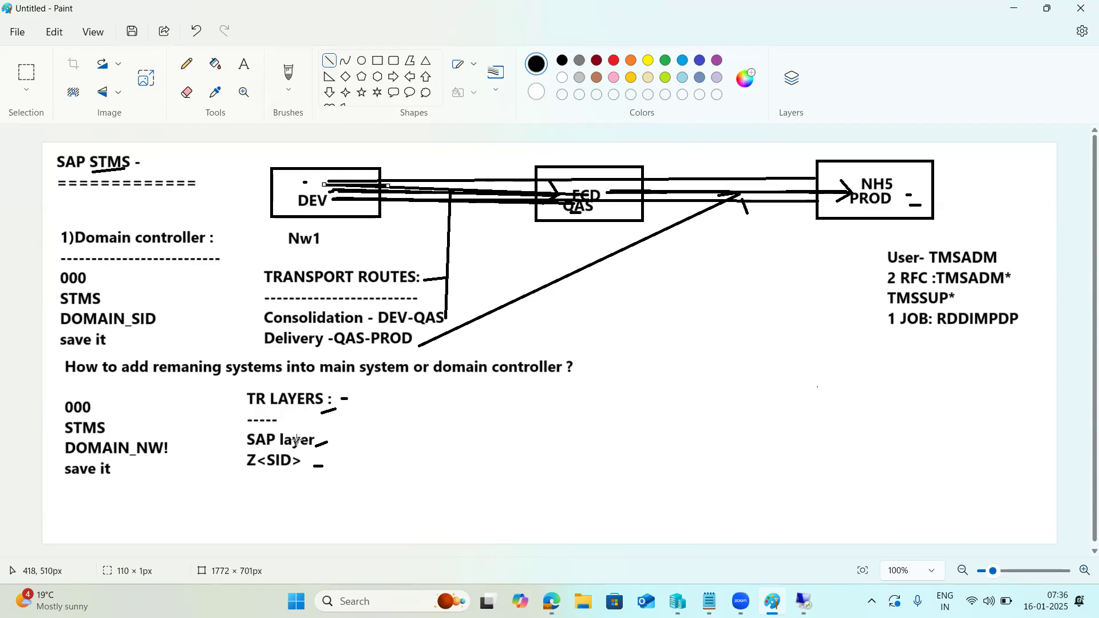
{"action": "left_click_drag", "start_coordinate": [255, 417], "coordinate": [330, 411]}
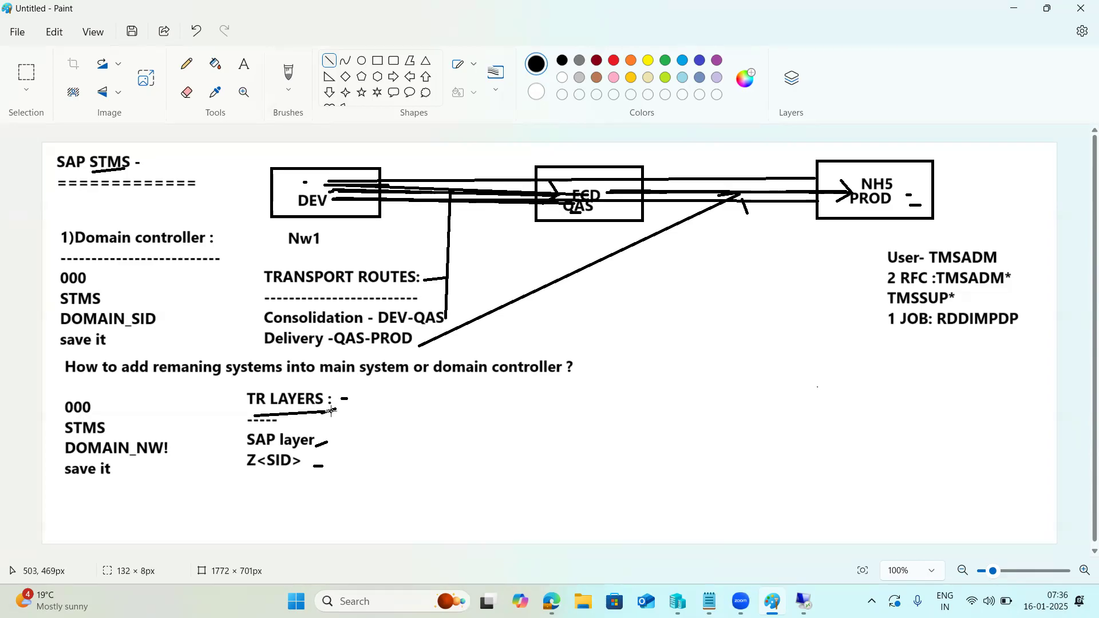
{"action": "left_click_drag", "start_coordinate": [378, 297], "coordinate": [418, 293]}
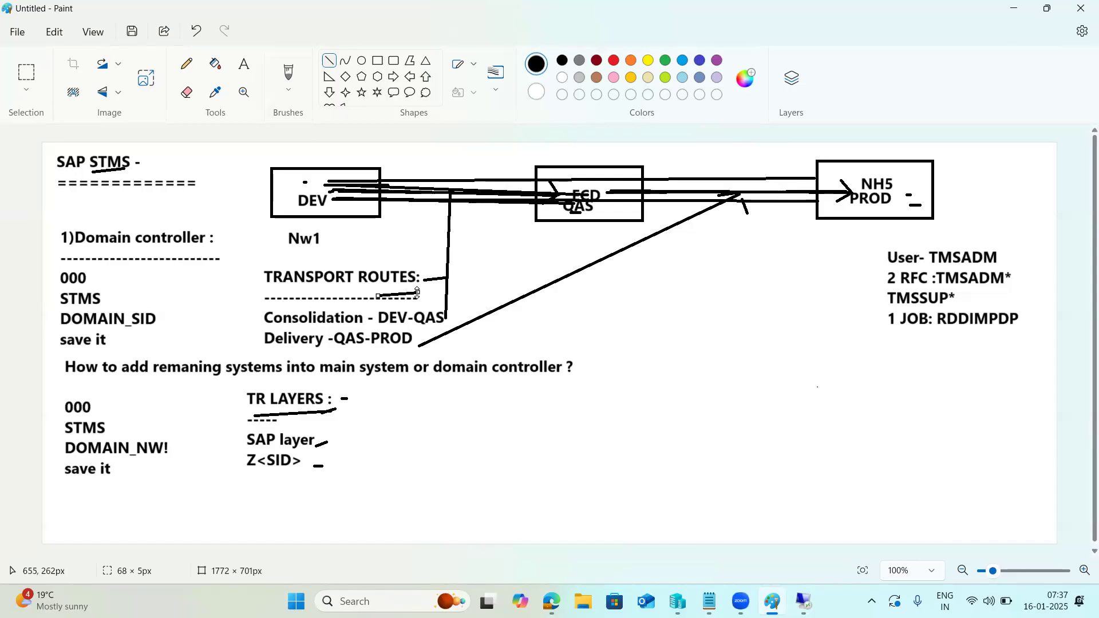
Back in SAP, re-save the three-system routes, distribute and activate them, and go back to TMS.
{"action": "mouse_move", "coordinate": [802, 599]}
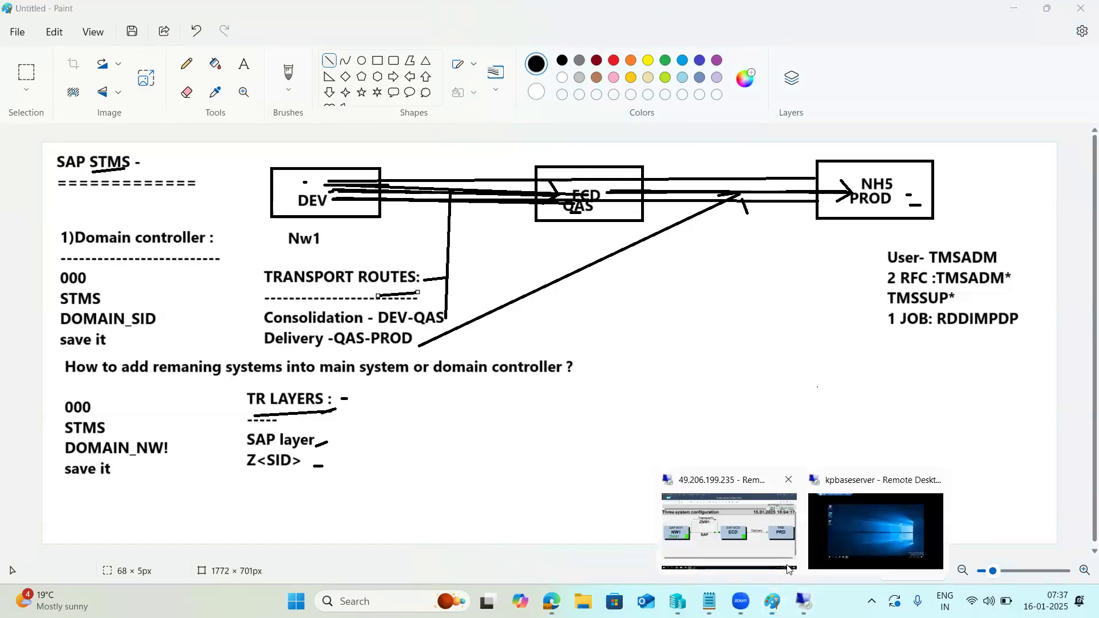
{"action": "left_click", "coordinate": [722, 512]}
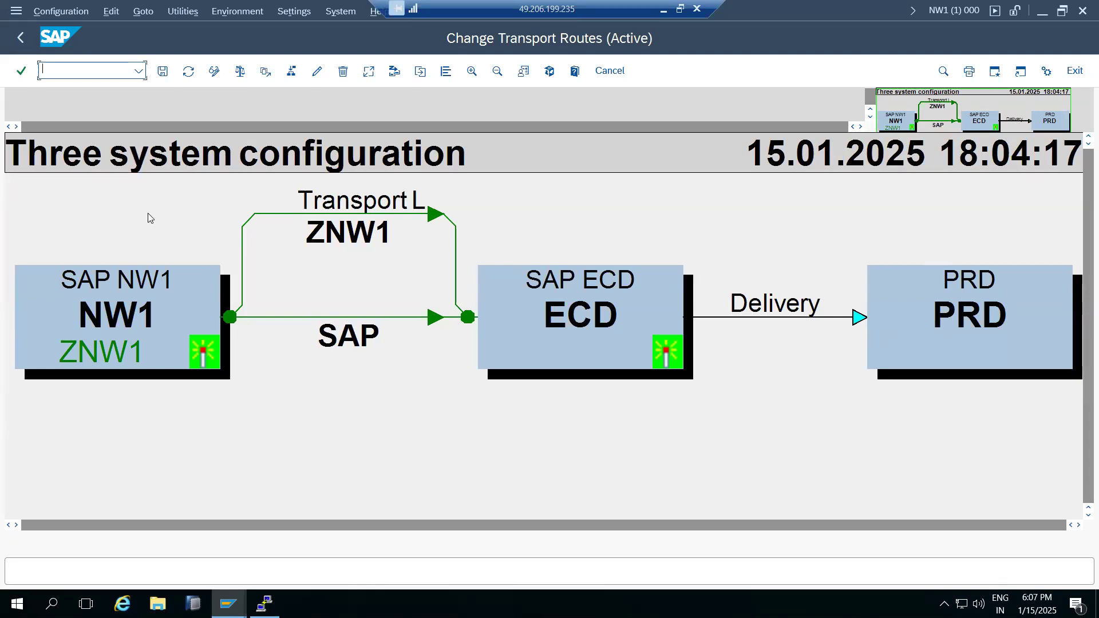
{"action": "left_click", "coordinate": [163, 71]}
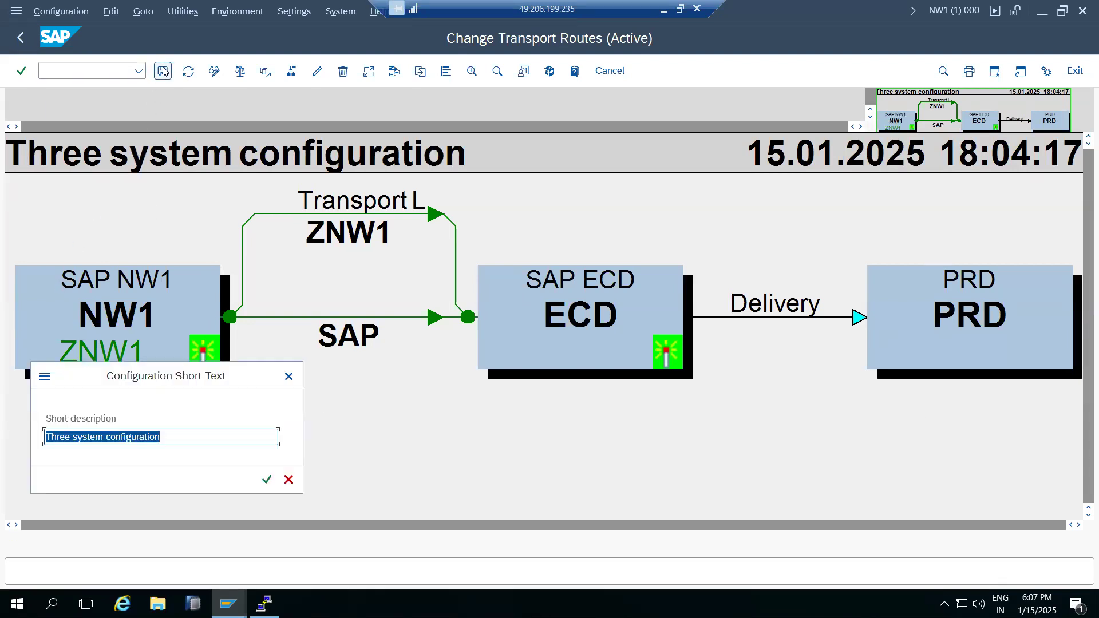
{"action": "left_click", "coordinate": [267, 479]}
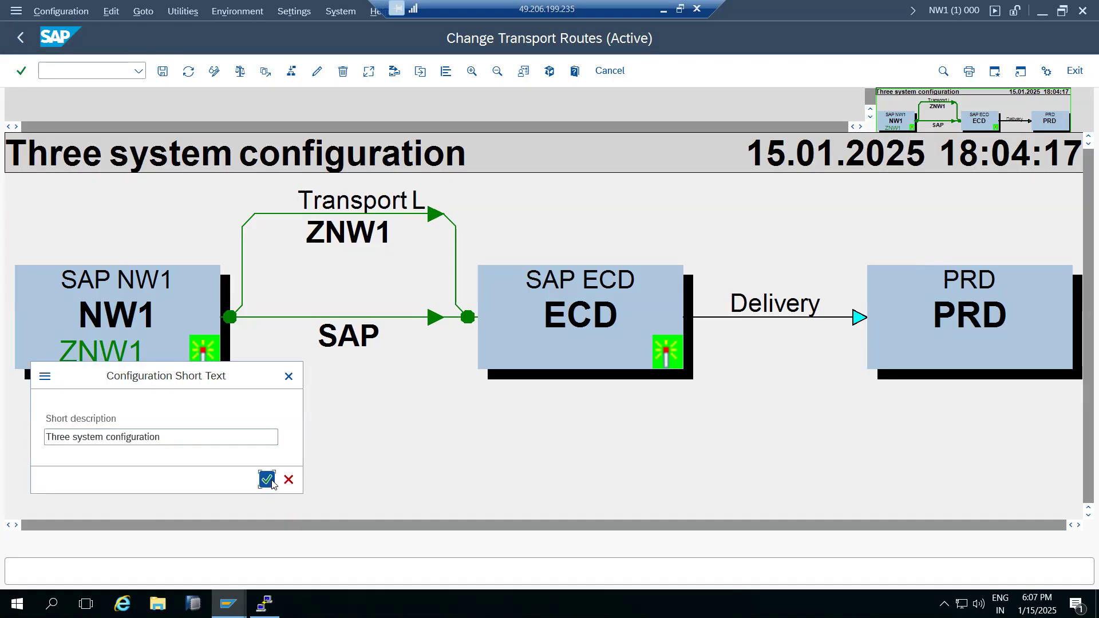
{"action": "left_click", "coordinate": [231, 321]}
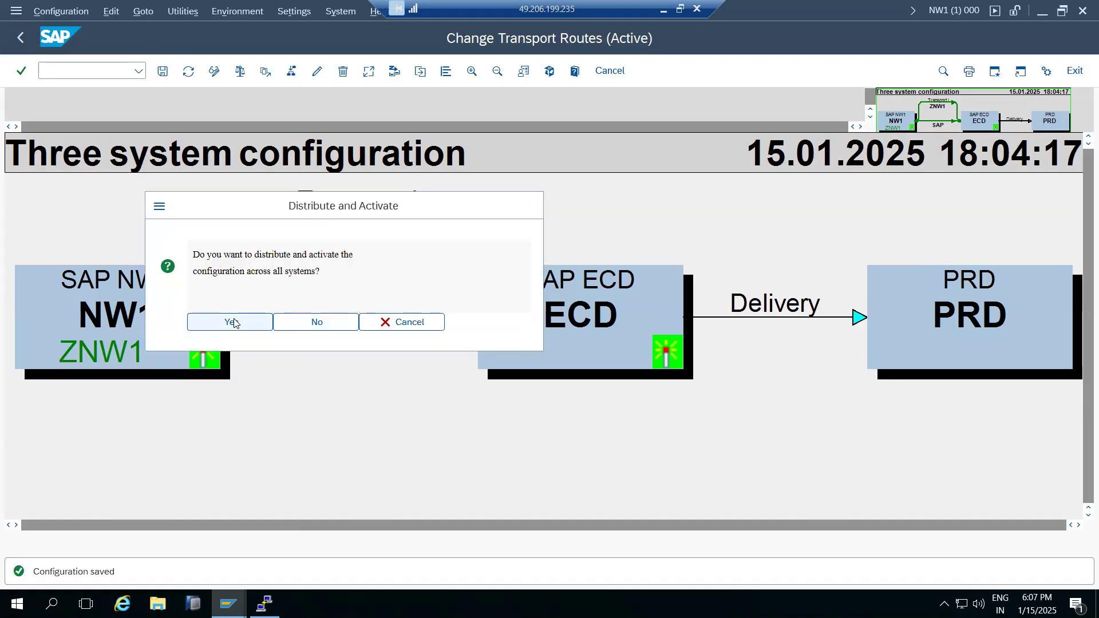
{"action": "left_click", "coordinate": [20, 38]}
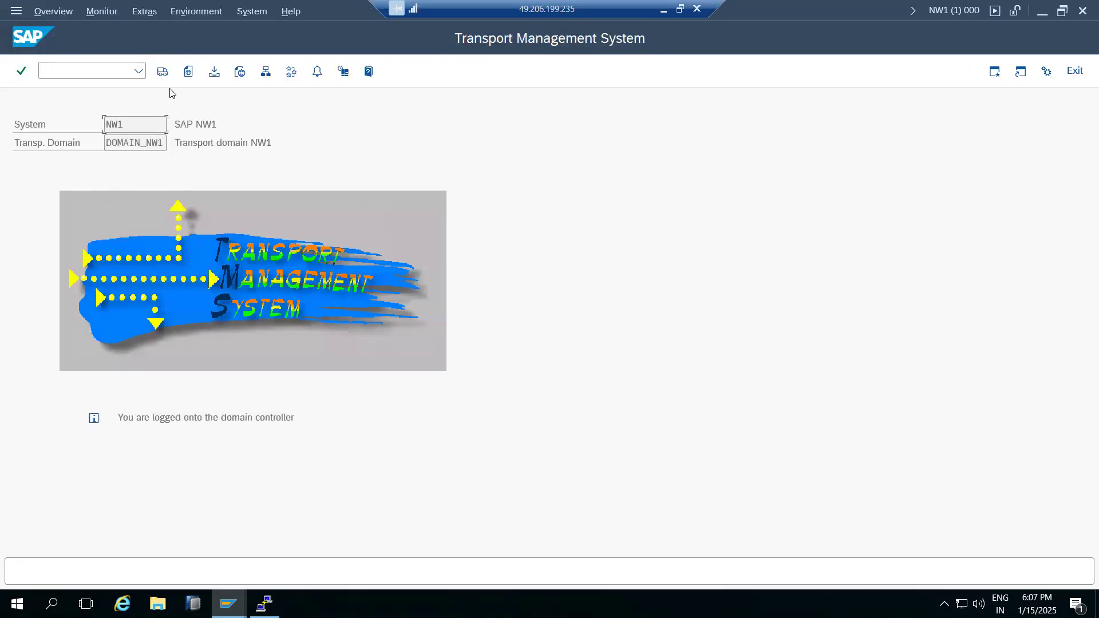
{"action": "left_click", "coordinate": [265, 71]}
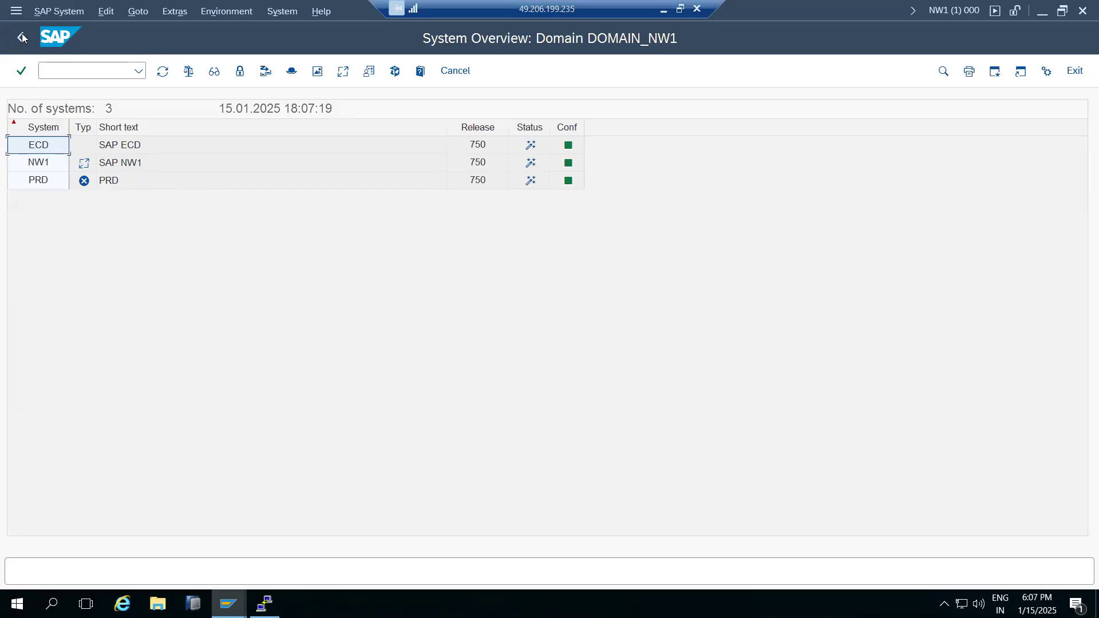
{"action": "left_click", "coordinate": [21, 34]}
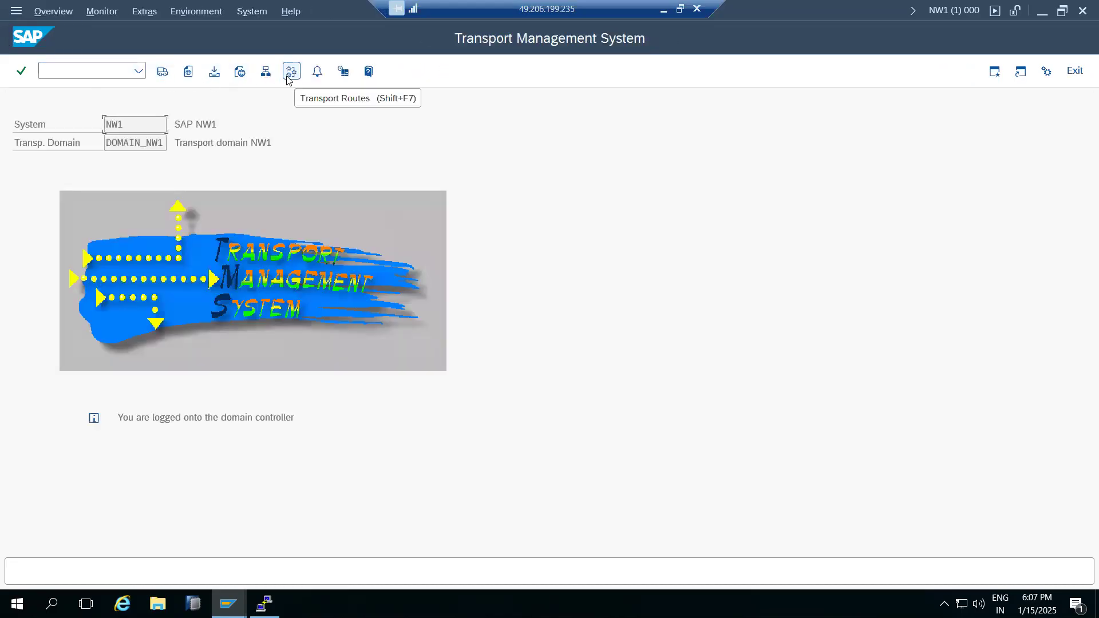
{"action": "left_click", "coordinate": [290, 72]}
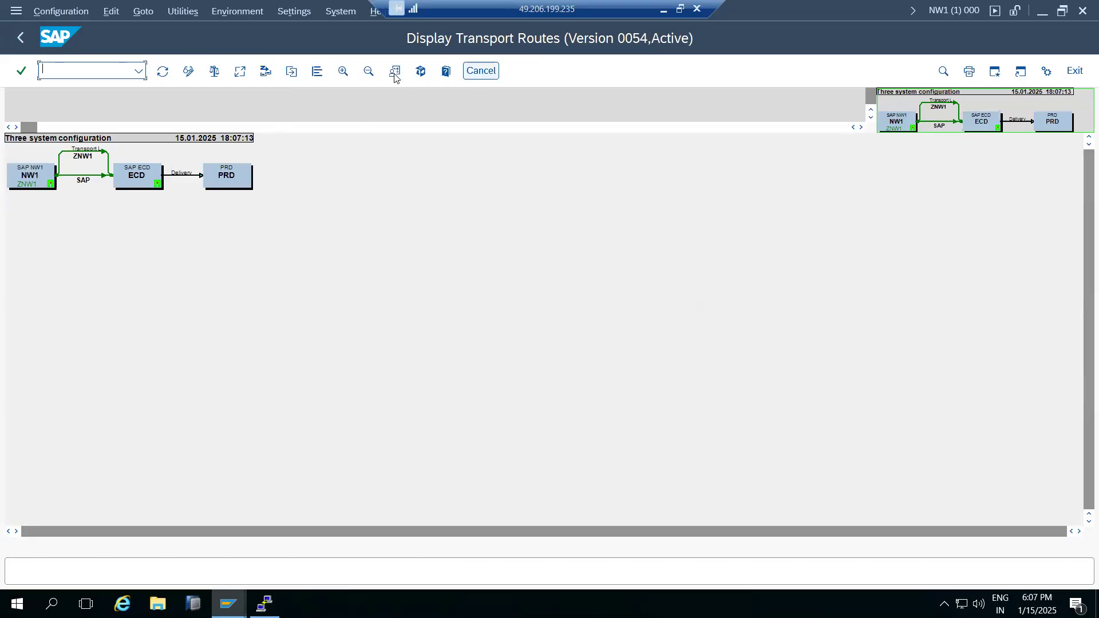
{"action": "left_click", "coordinate": [344, 72]}
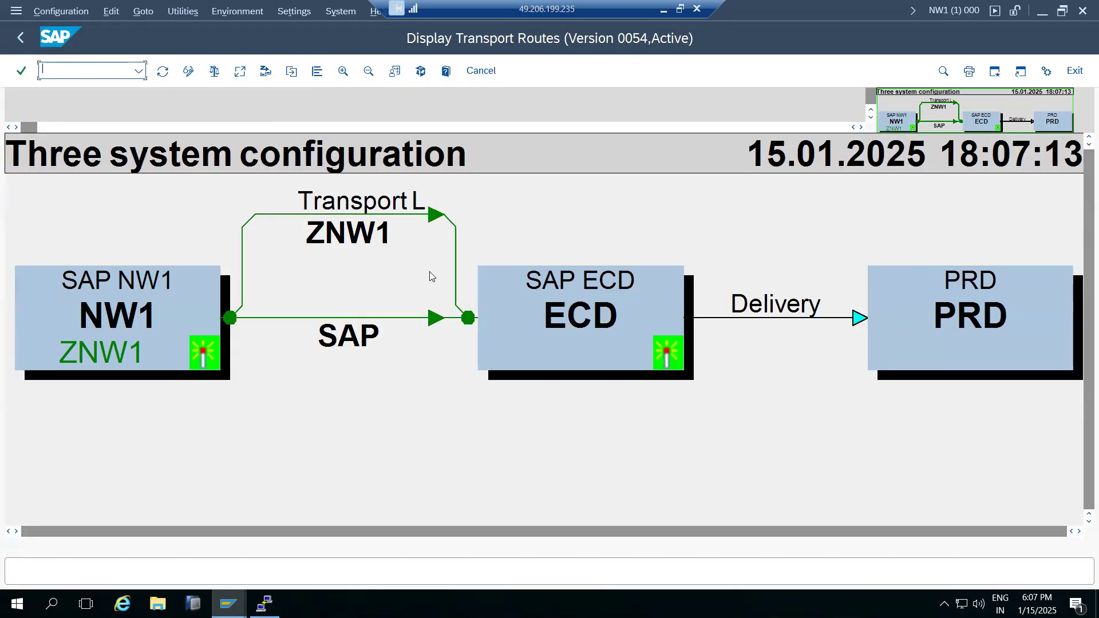
{"action": "left_click", "coordinate": [369, 73]}
{"action": "left_click", "coordinate": [20, 38]}
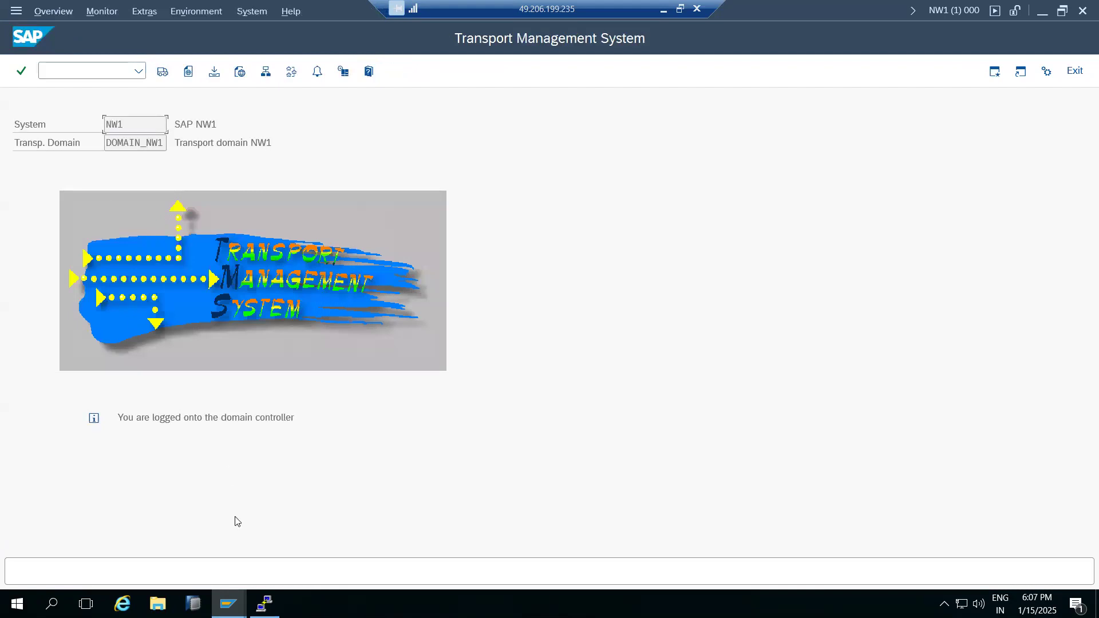
{"action": "left_click", "coordinate": [229, 604]}
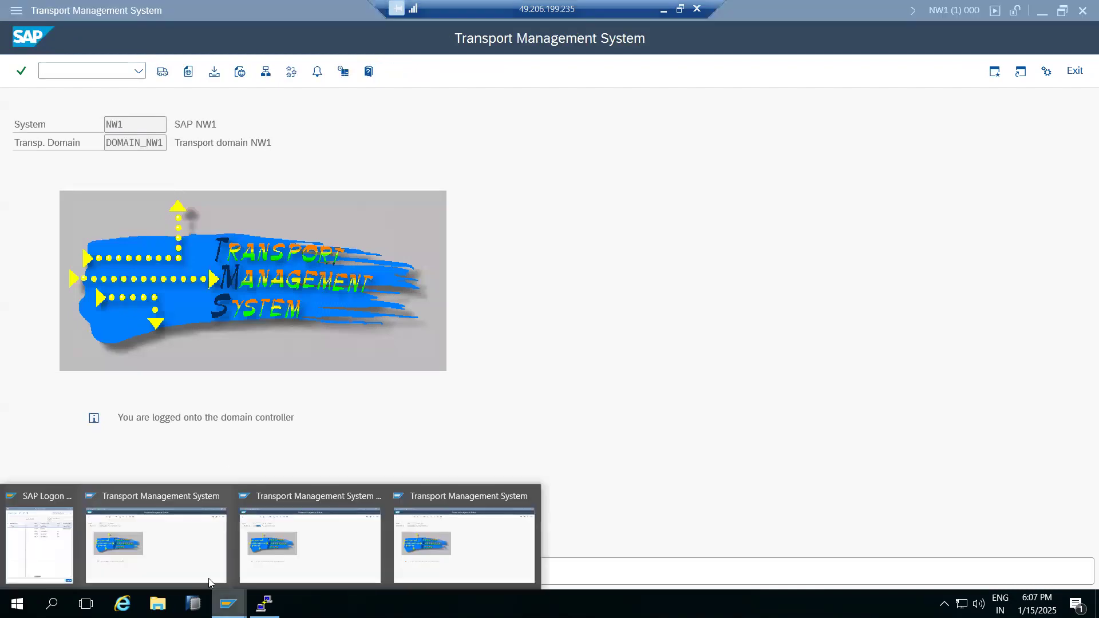
{"action": "left_click", "coordinate": [144, 540]}
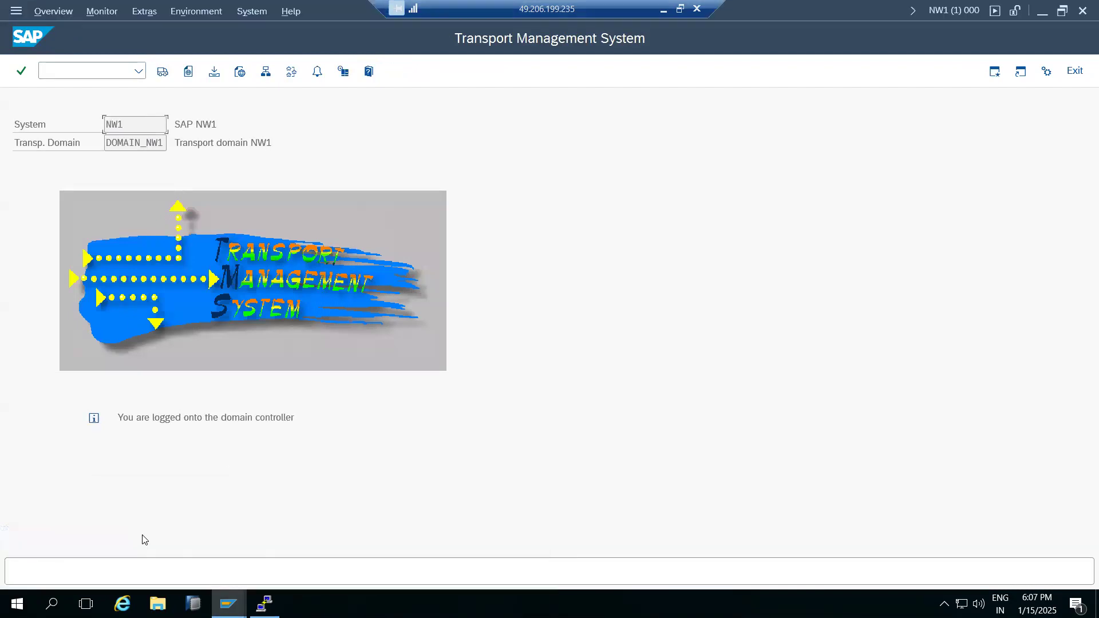
From System Overview, create a virtual system named PR1 with PR1 as its description.
{"action": "left_click", "coordinate": [263, 75]}
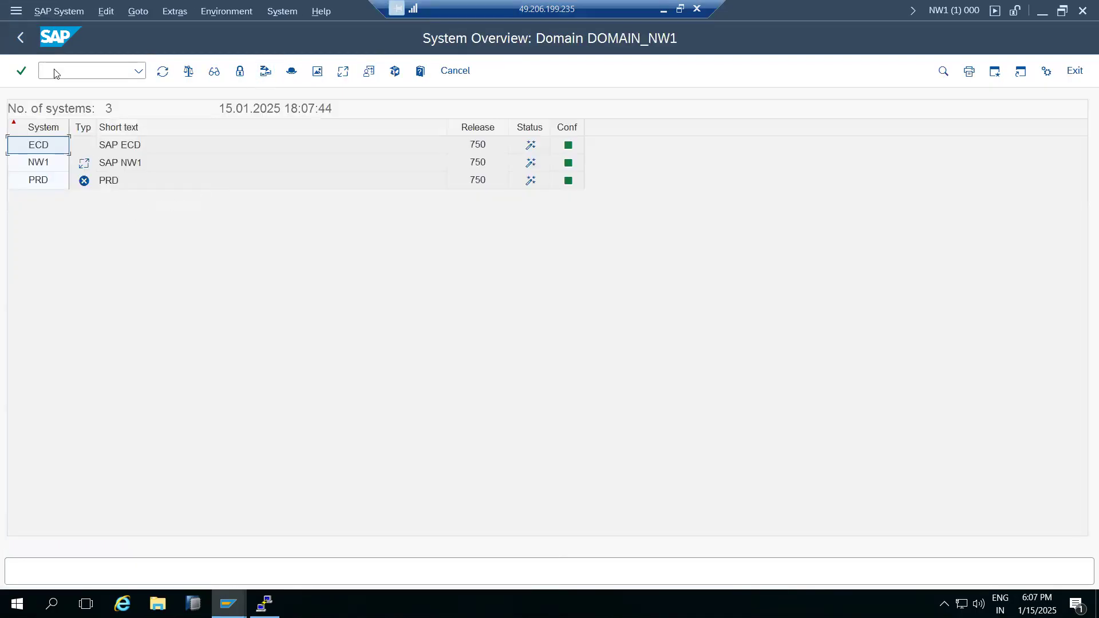
{"action": "left_click", "coordinate": [60, 12]}
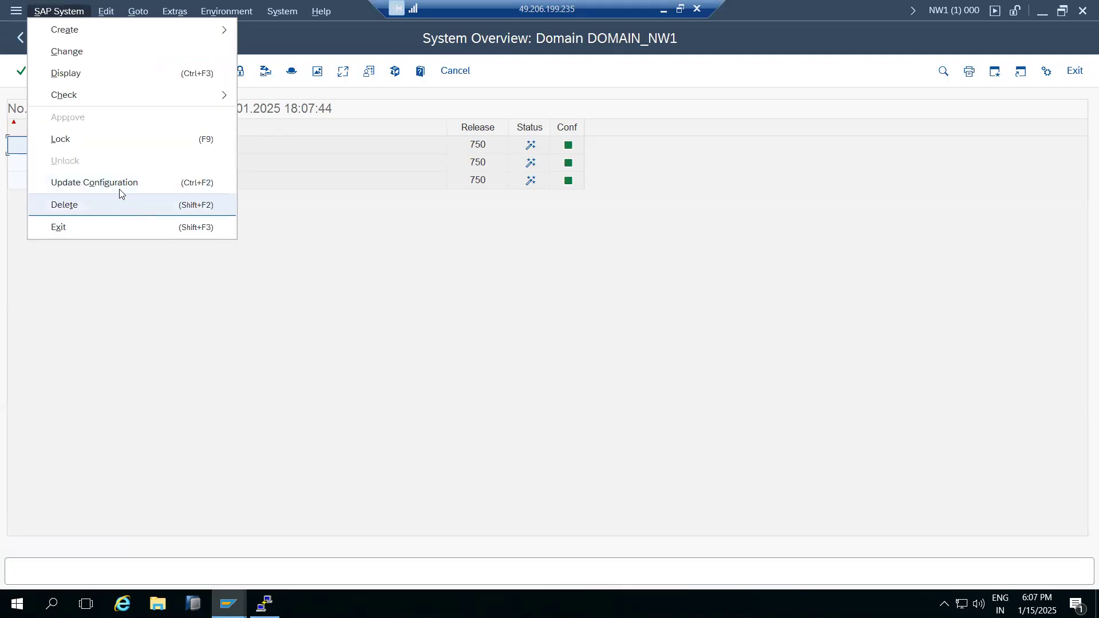
{"action": "left_click", "coordinate": [215, 309]}
{"action": "left_click", "coordinate": [63, 11]}
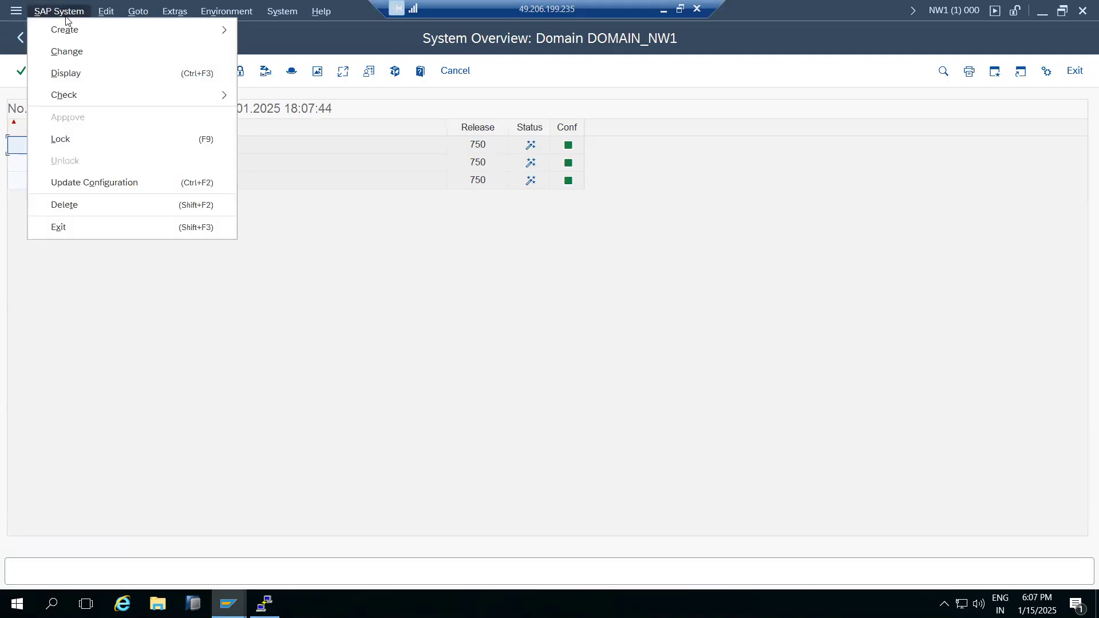
{"action": "mouse_move", "coordinate": [78, 32]}
{"action": "left_click", "coordinate": [269, 30]}
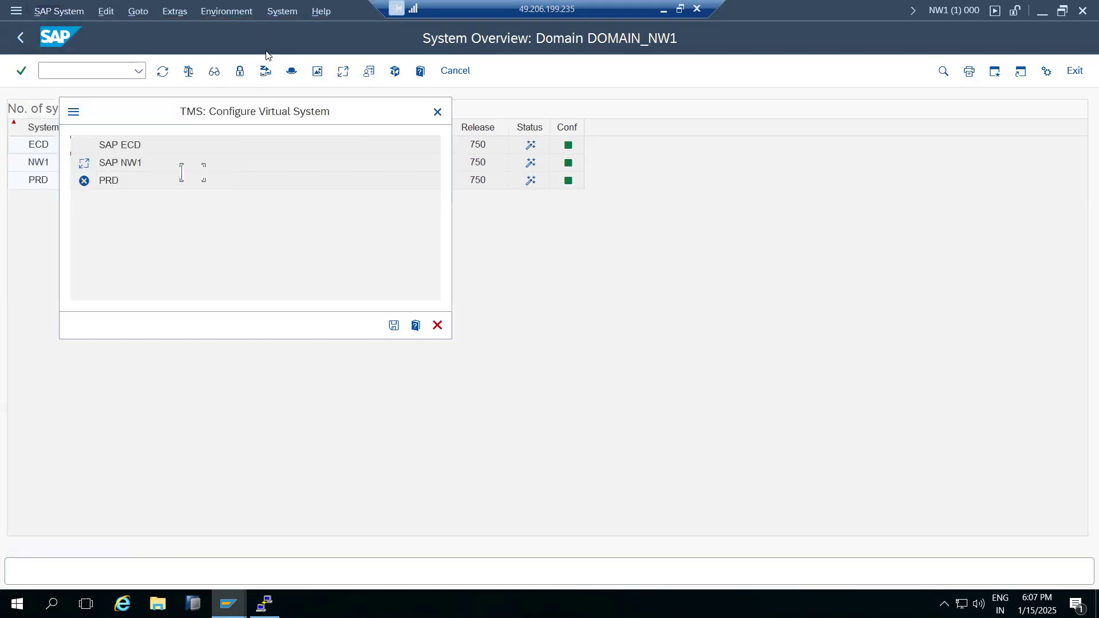
{"action": "left_click", "coordinate": [203, 173]}
{"action": "type", "text": "PR1"}
{"action": "left_click", "coordinate": [202, 193]}
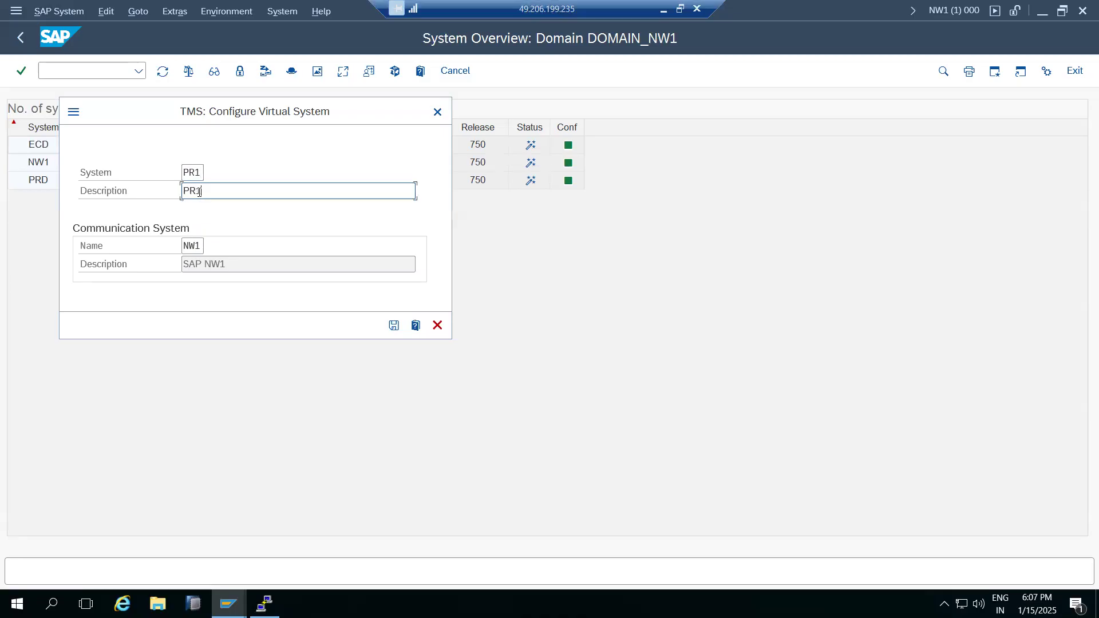
Save virtual system PR1, distribute the change, and return to the TMS start screen.
{"action": "left_click", "coordinate": [394, 325]}
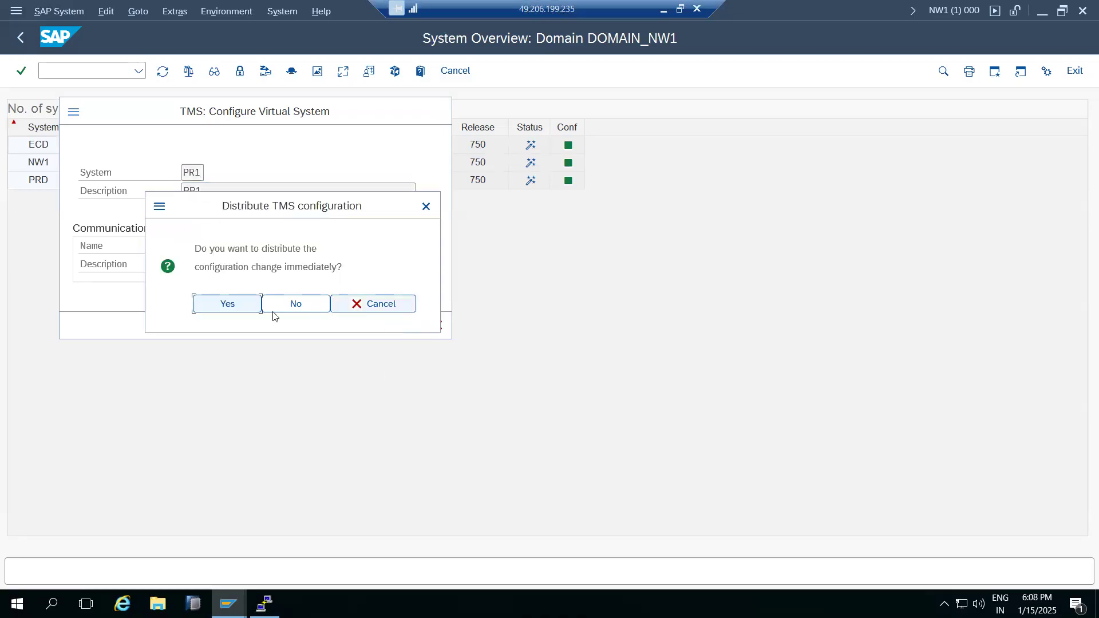
{"action": "left_click", "coordinate": [245, 310]}
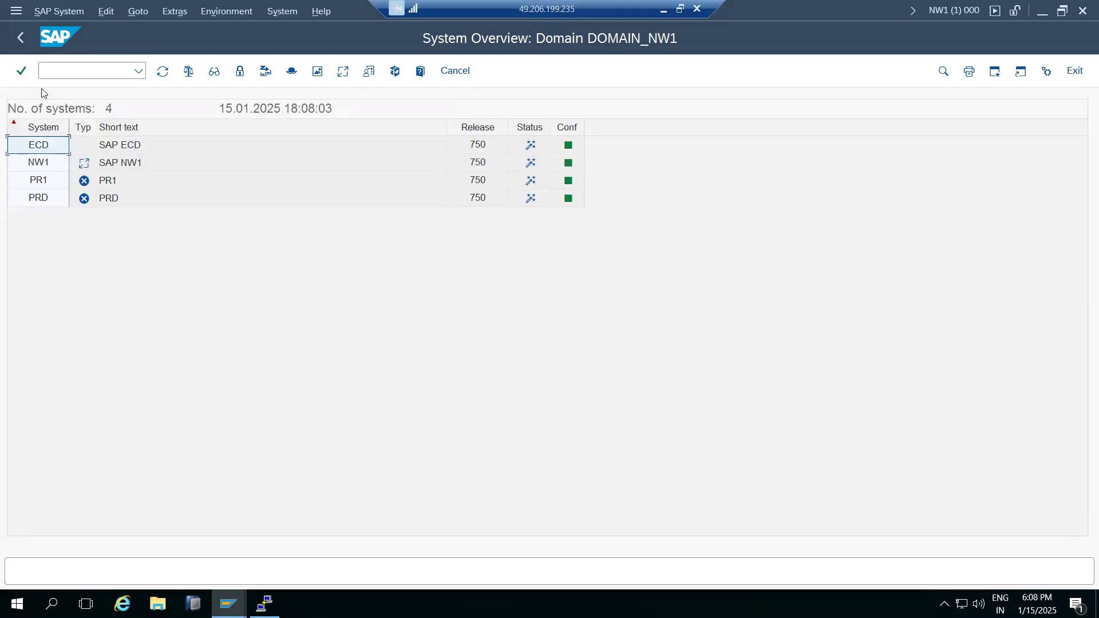
{"action": "left_click", "coordinate": [24, 42]}
Open the transport routes in change mode and place PR1 onto the route diagram.
{"action": "left_click", "coordinate": [290, 73]}
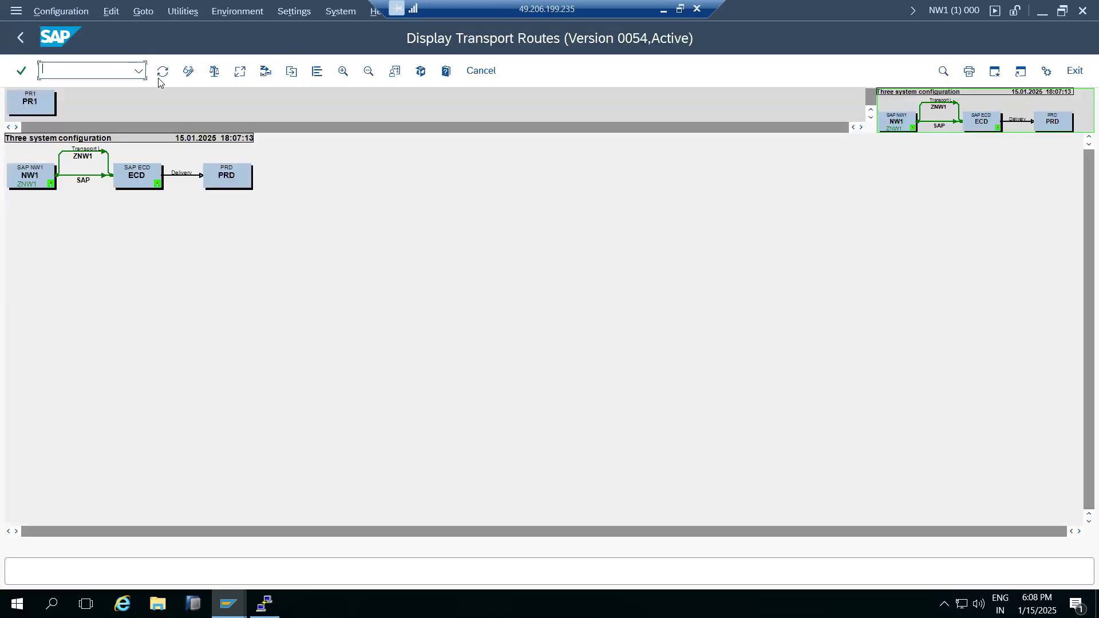
{"action": "left_click", "coordinate": [187, 73]}
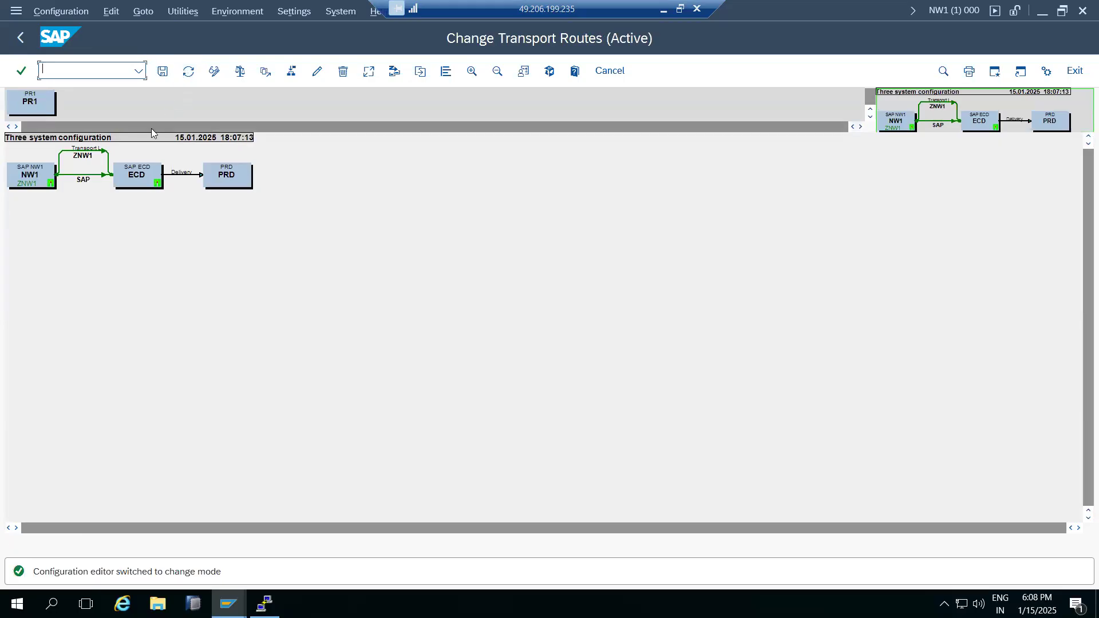
{"action": "left_click", "coordinate": [33, 101]}
{"action": "left_click_drag", "start_coordinate": [29, 99], "coordinate": [259, 296]}
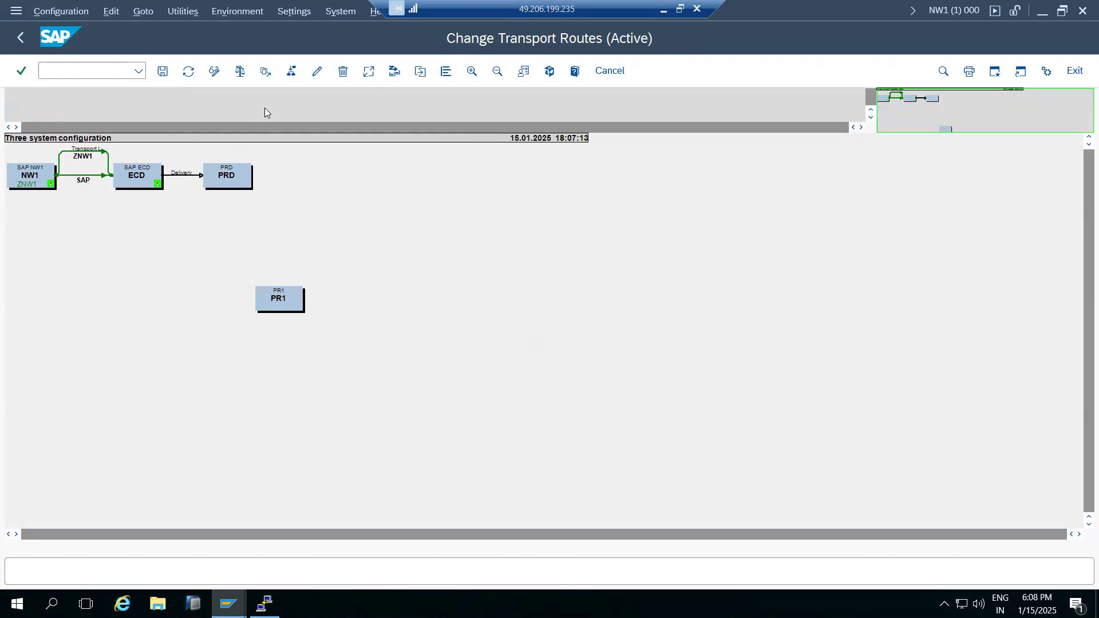
Add a consolidation route from ECD to PR1 using transport layer ZECD.
{"action": "left_click", "coordinate": [292, 72]}
{"action": "left_click_drag", "start_coordinate": [153, 184], "coordinate": [257, 296]}
{"action": "left_click", "coordinate": [383, 228]}
{"action": "left_click", "coordinate": [407, 229]}
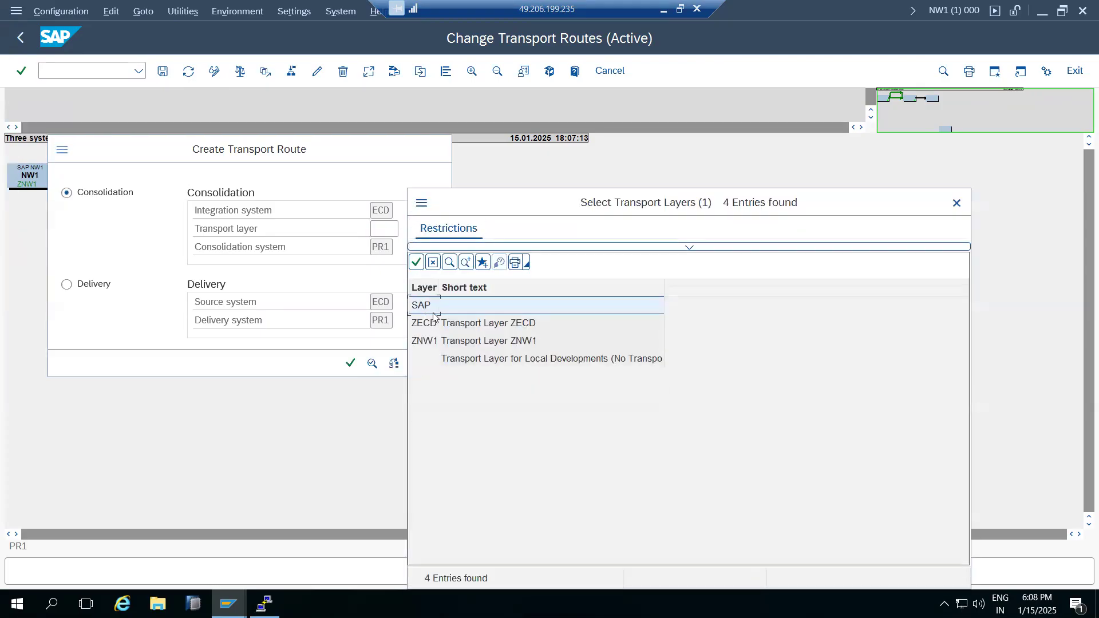
{"action": "double_click", "coordinate": [439, 328]}
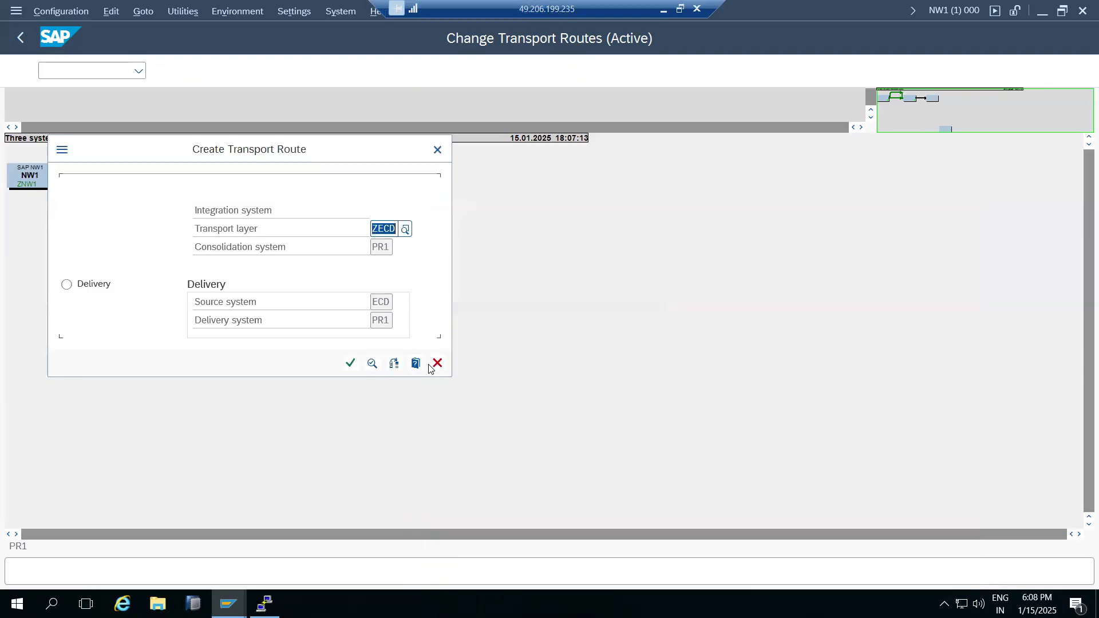
{"action": "left_click", "coordinate": [352, 363]}
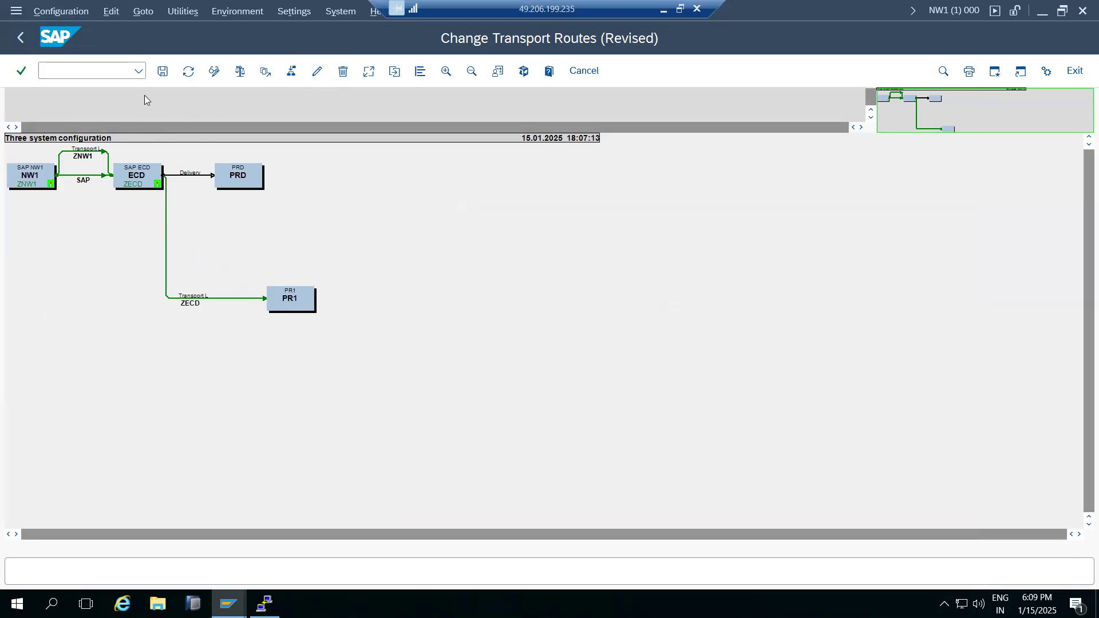
{"action": "left_click", "coordinate": [341, 73]}
Connect PRD to PR1 with a new route on transport layer ZNW1.
{"action": "left_click", "coordinate": [617, 360]}
{"action": "left_click_drag", "start_coordinate": [240, 176], "coordinate": [291, 295]}
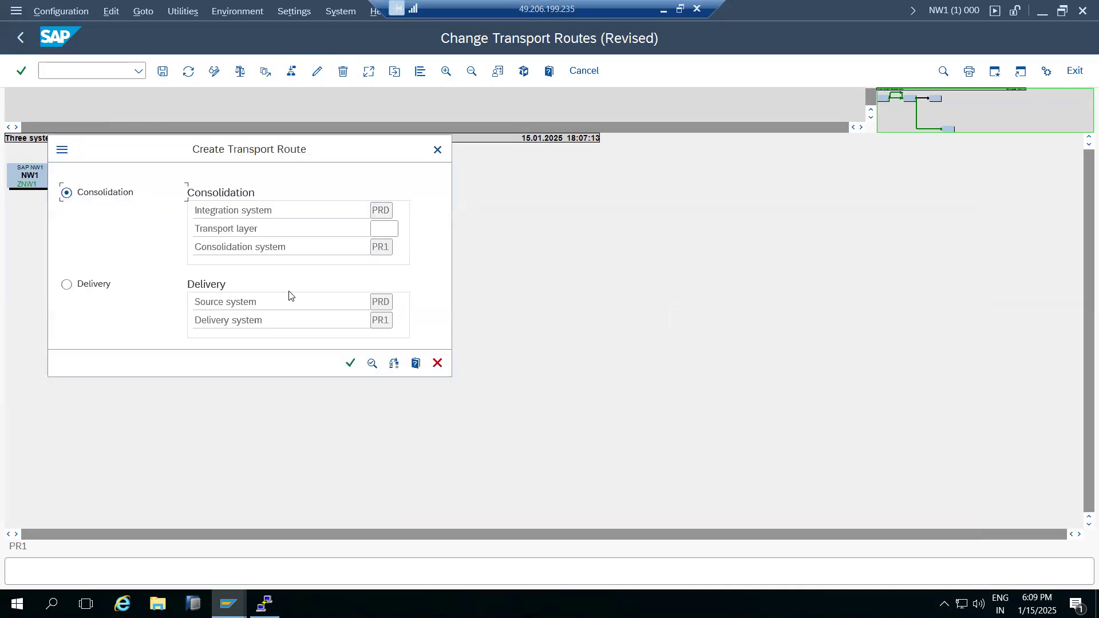
{"action": "left_click", "coordinate": [398, 229]}
{"action": "left_click", "coordinate": [405, 229]}
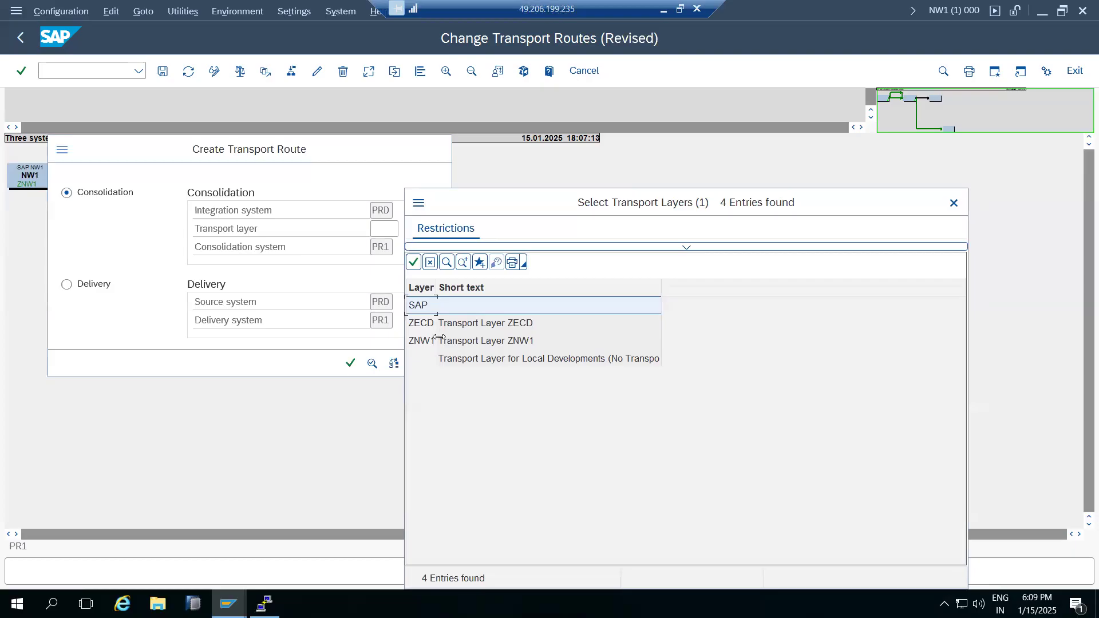
{"action": "double_click", "coordinate": [422, 341]}
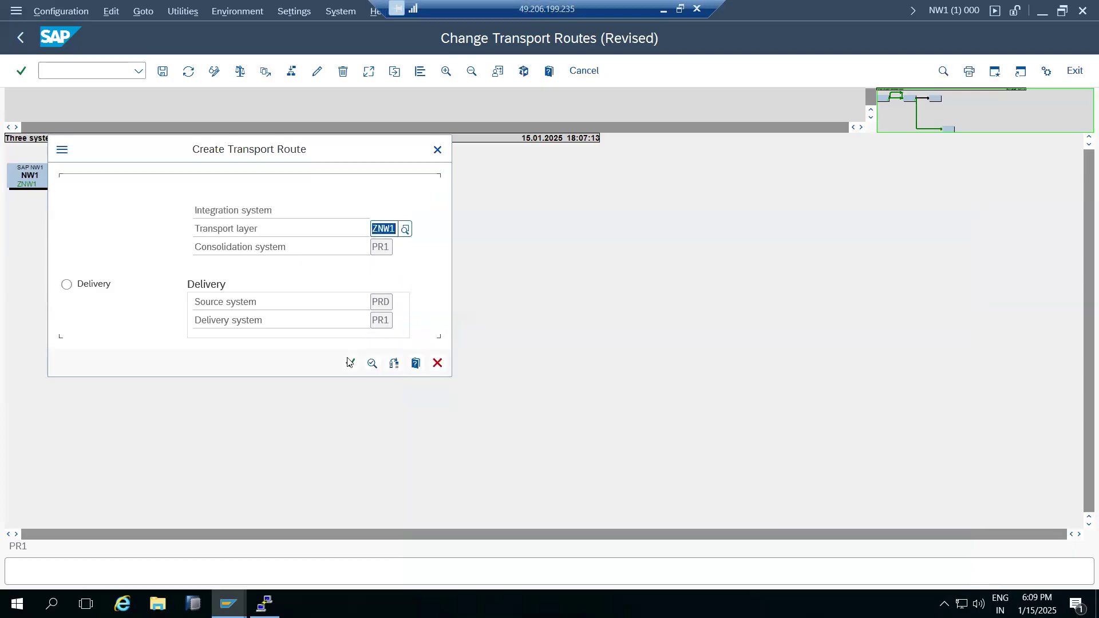
{"action": "left_click", "coordinate": [350, 363]}
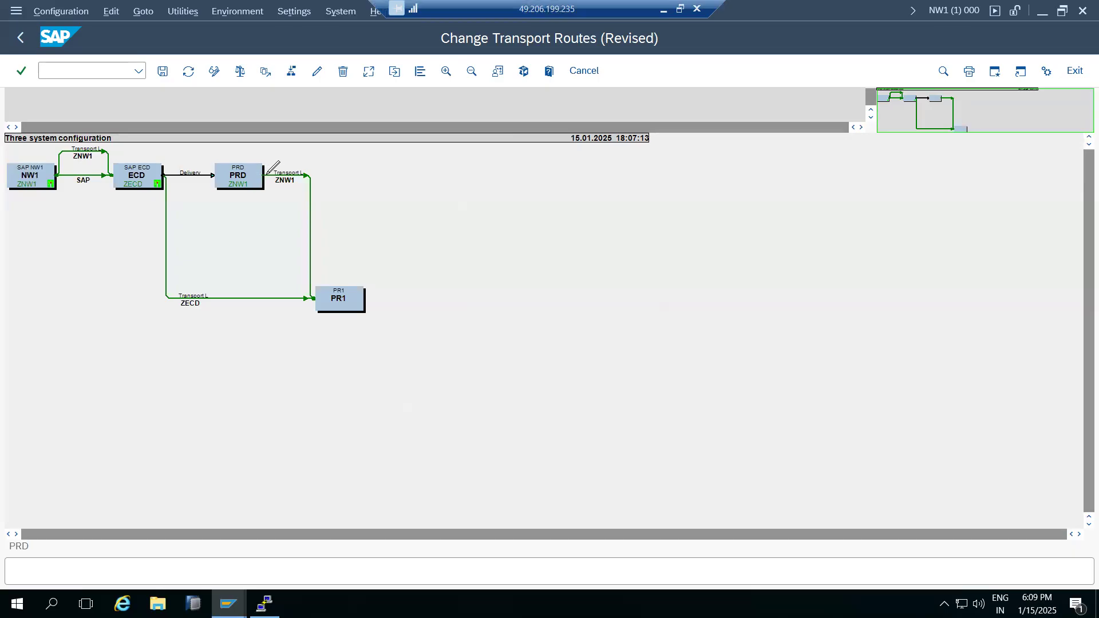
Save, distribute and activate the route configuration, then switch the editor to display mode.
{"action": "left_click", "coordinate": [163, 71]}
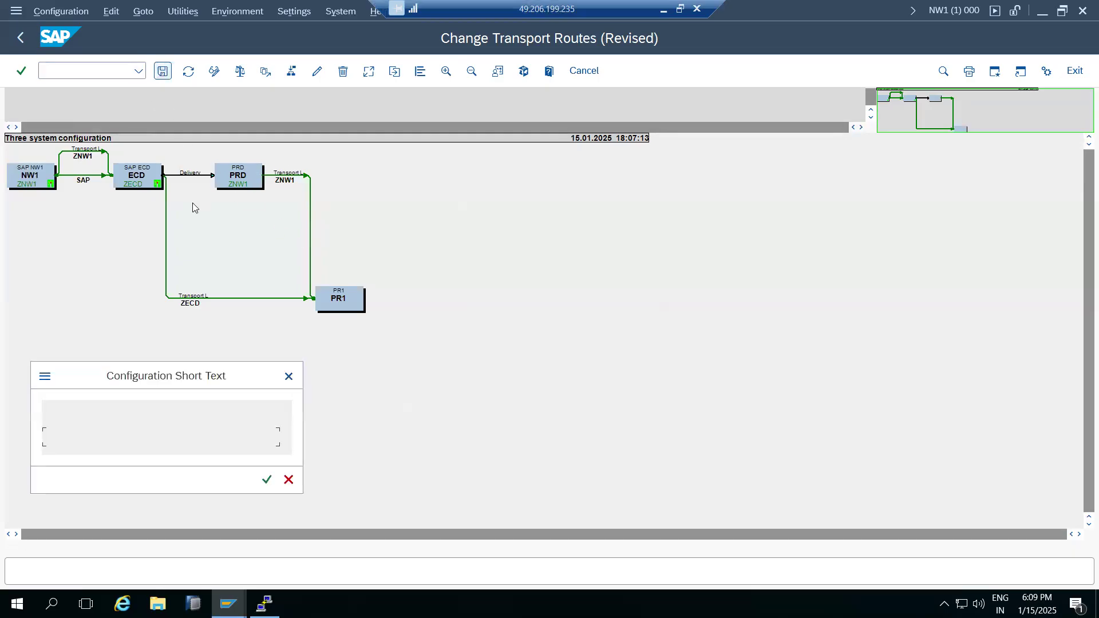
{"action": "left_click", "coordinate": [267, 481]}
{"action": "left_click", "coordinate": [245, 322]}
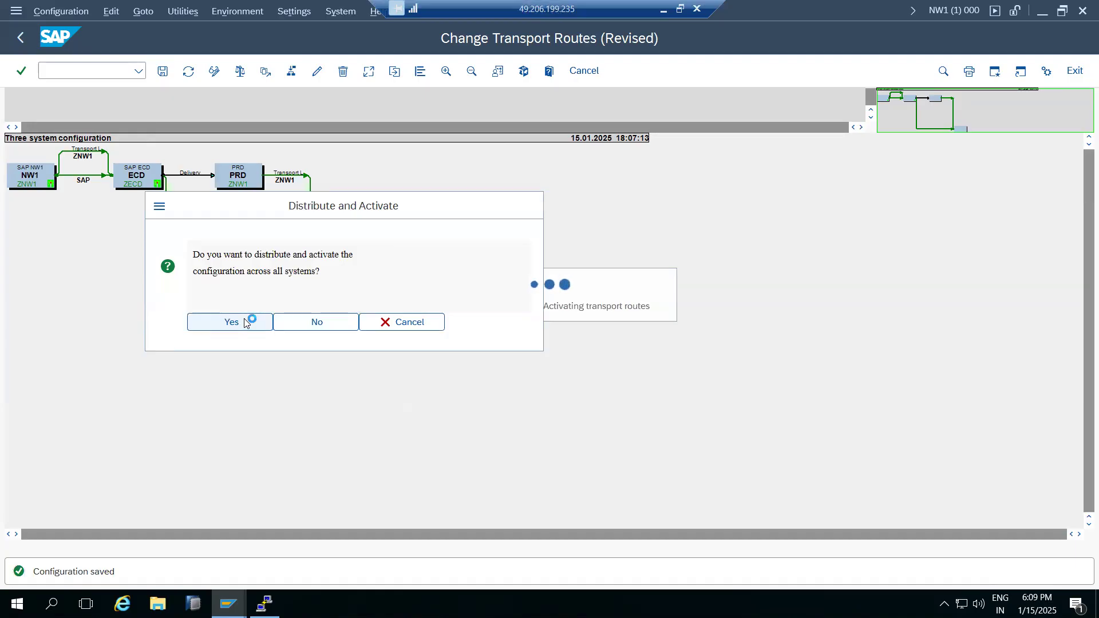
{"action": "left_click", "coordinate": [214, 71]}
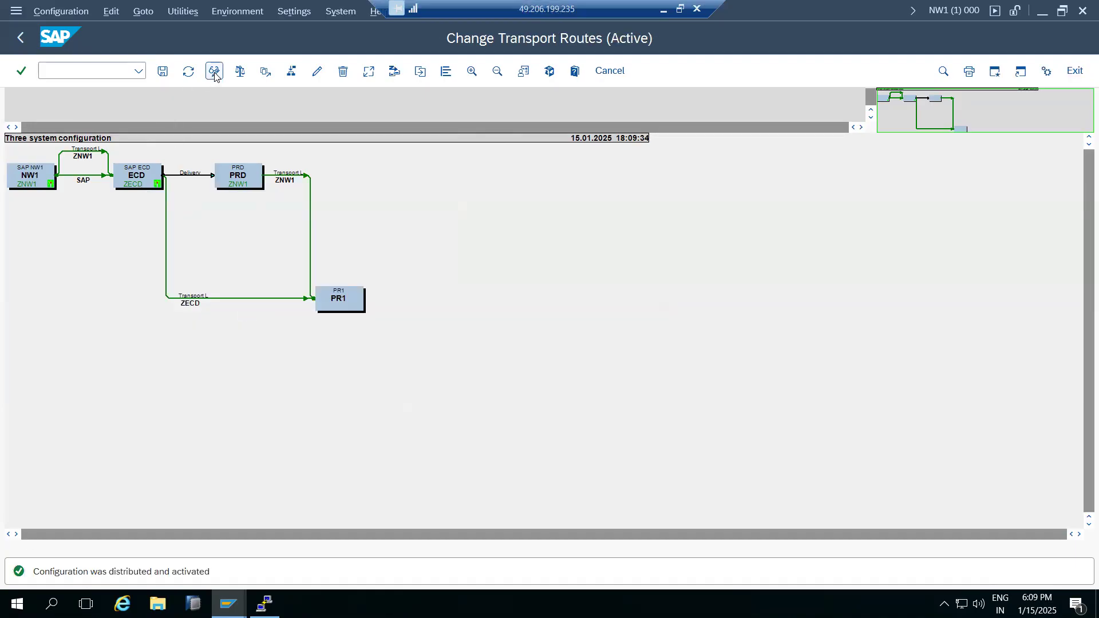
In change mode, delete the ZECD route running from ECD to PR1.
{"action": "left_click", "coordinate": [189, 71]}
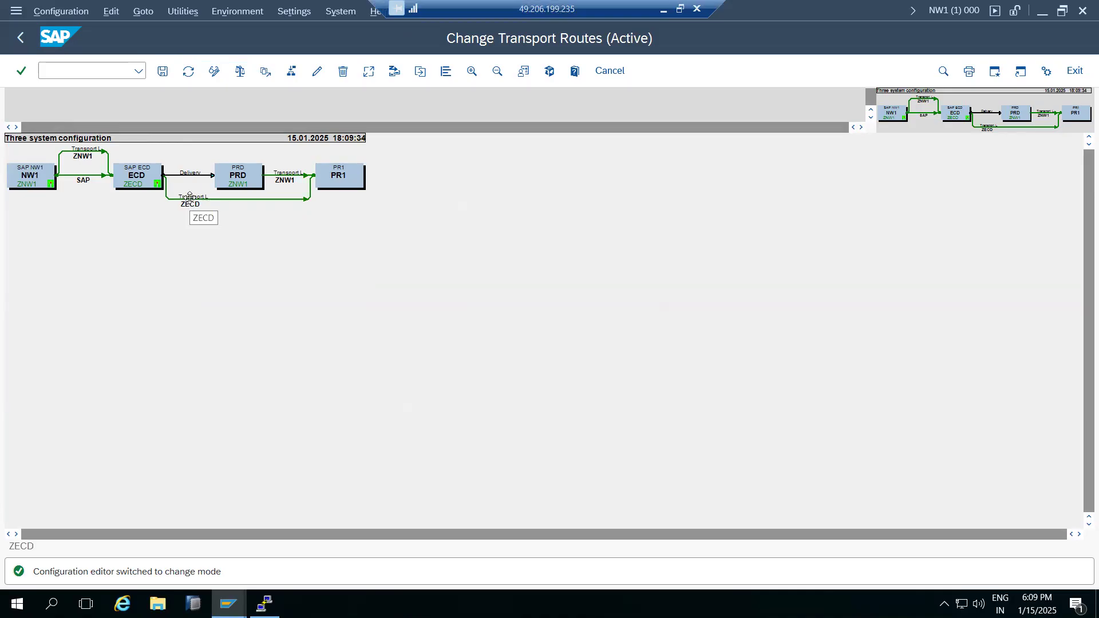
{"action": "left_click", "coordinate": [190, 197]}
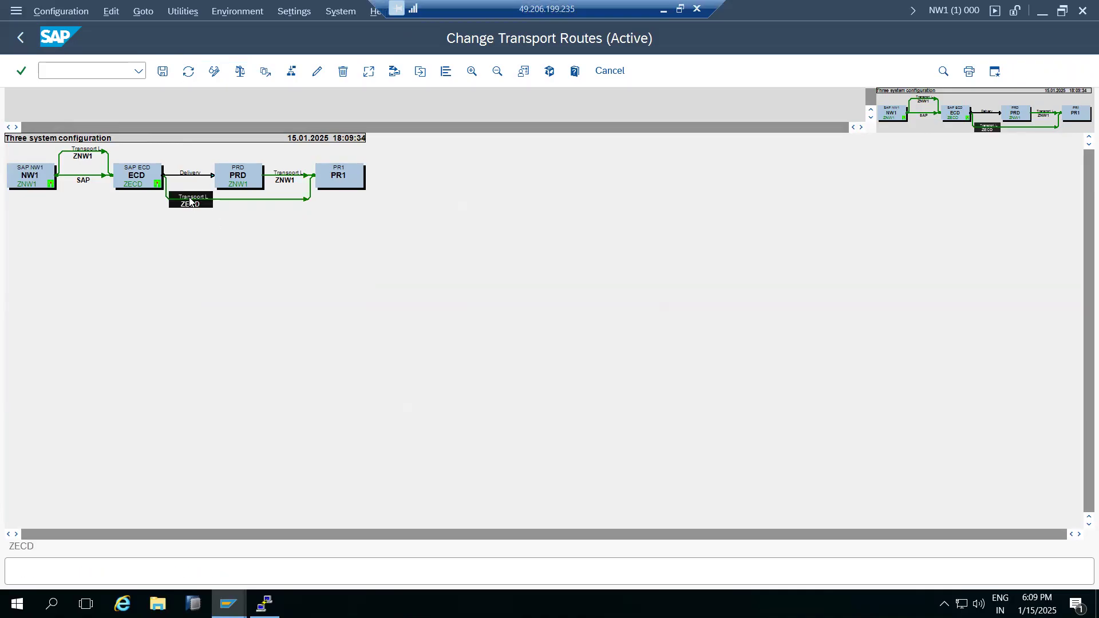
{"action": "left_click", "coordinate": [342, 72]}
{"action": "left_click", "coordinate": [207, 129]}
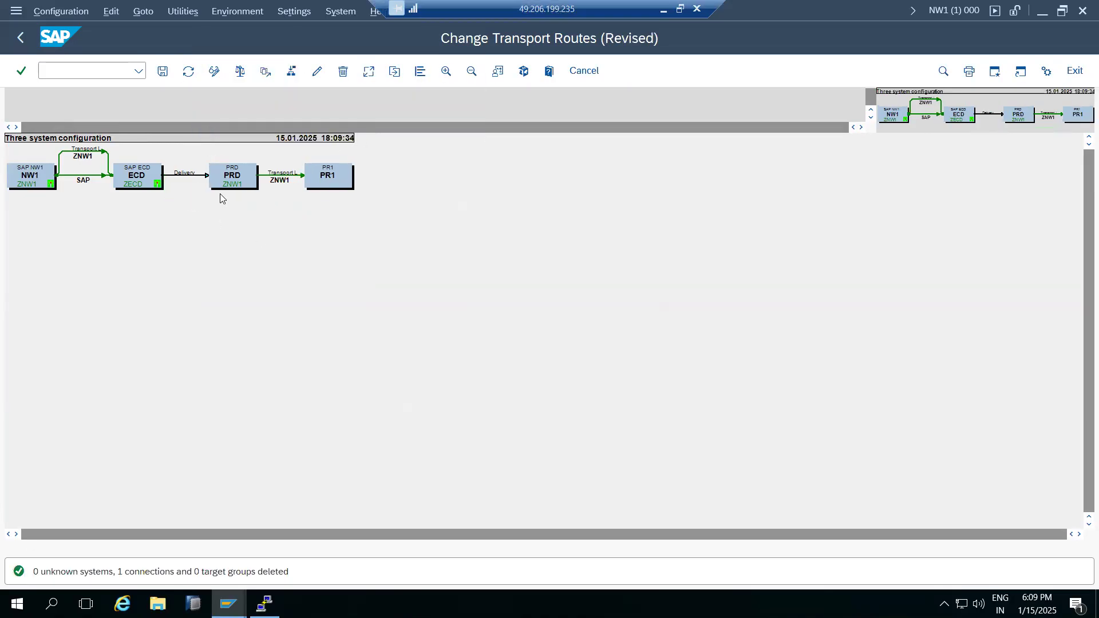
Save, distribute and activate the updated routes, then enlarge the route diagram.
{"action": "left_click", "coordinate": [162, 71]}
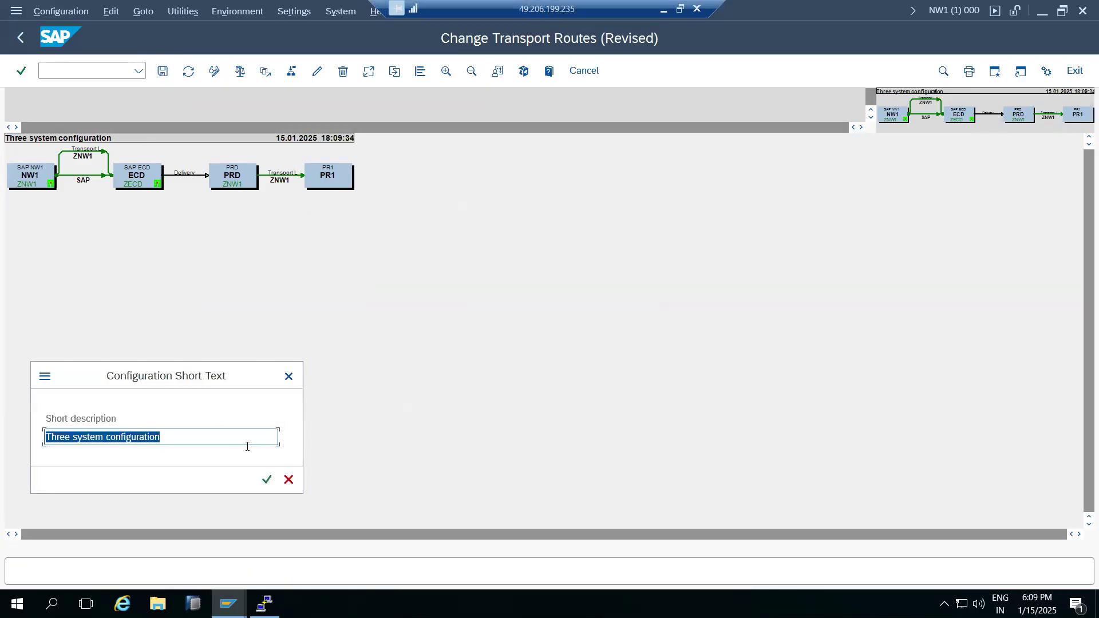
{"action": "left_click", "coordinate": [265, 481]}
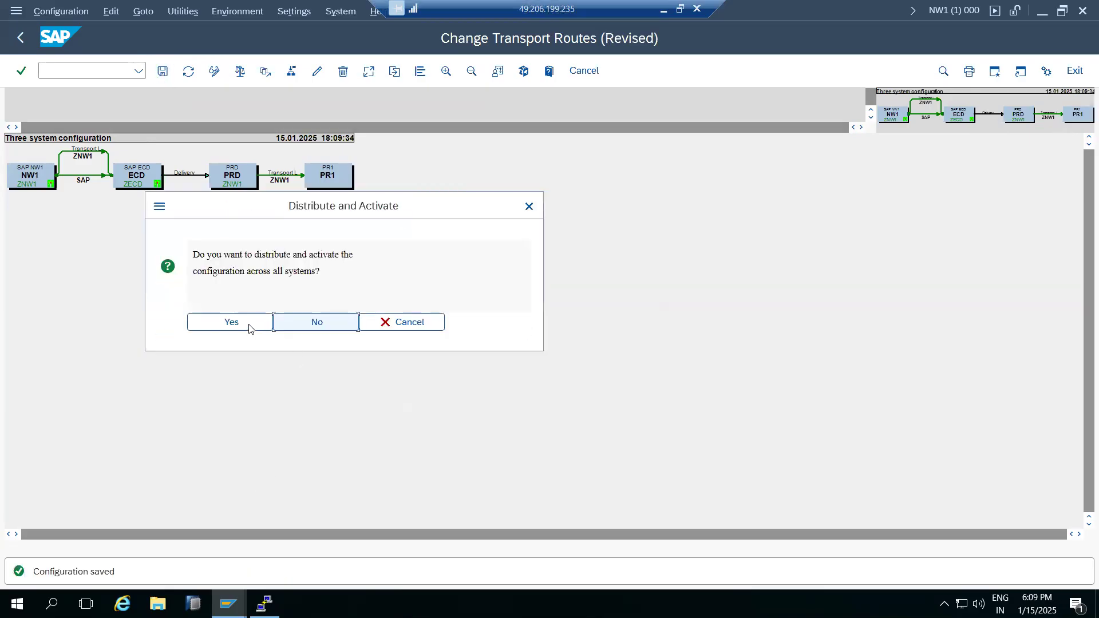
{"action": "left_click", "coordinate": [249, 328]}
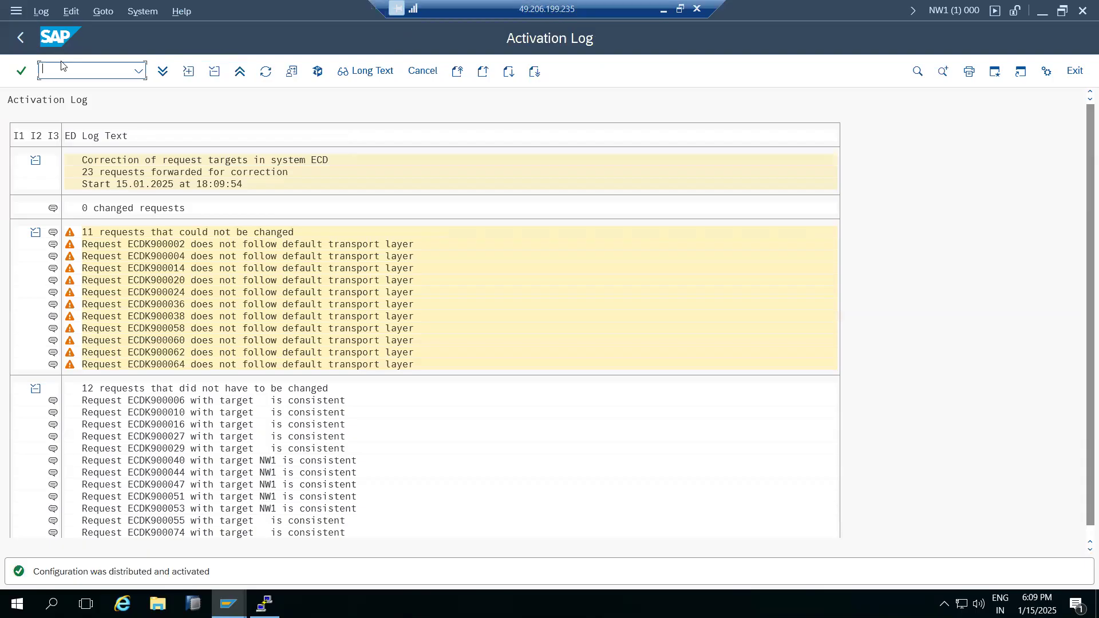
{"action": "left_click", "coordinate": [21, 36]}
{"action": "left_click", "coordinate": [472, 71]}
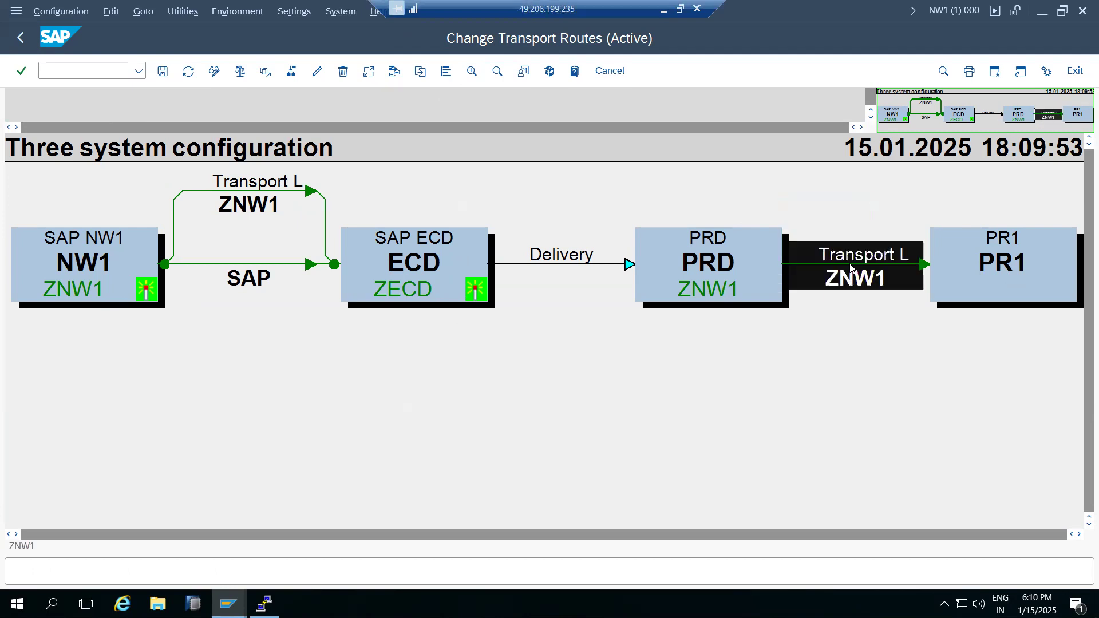
Delete the PRD→PR1 route link, save the configuration, and distribute and activate it.
{"action": "left_click", "coordinate": [343, 72]}
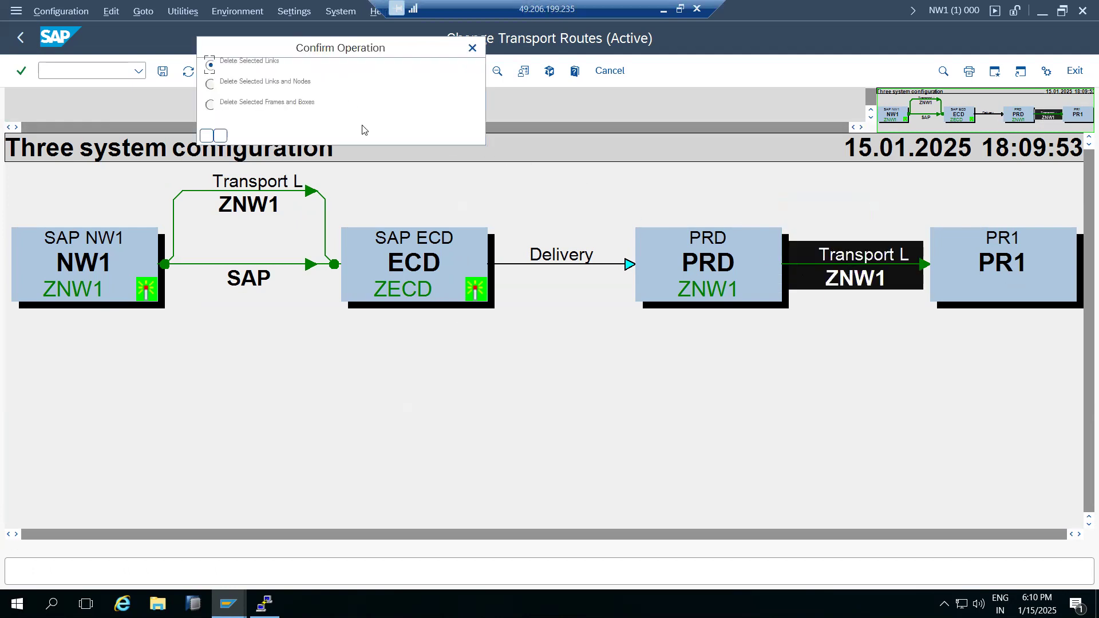
{"action": "left_click", "coordinate": [210, 139]}
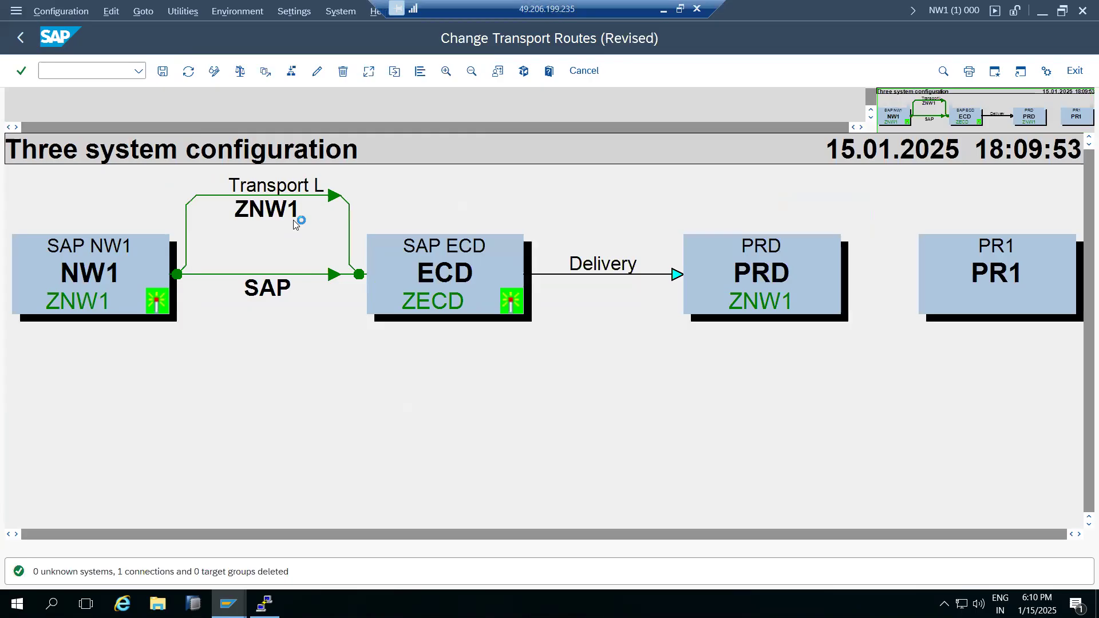
{"action": "left_click", "coordinate": [163, 71]}
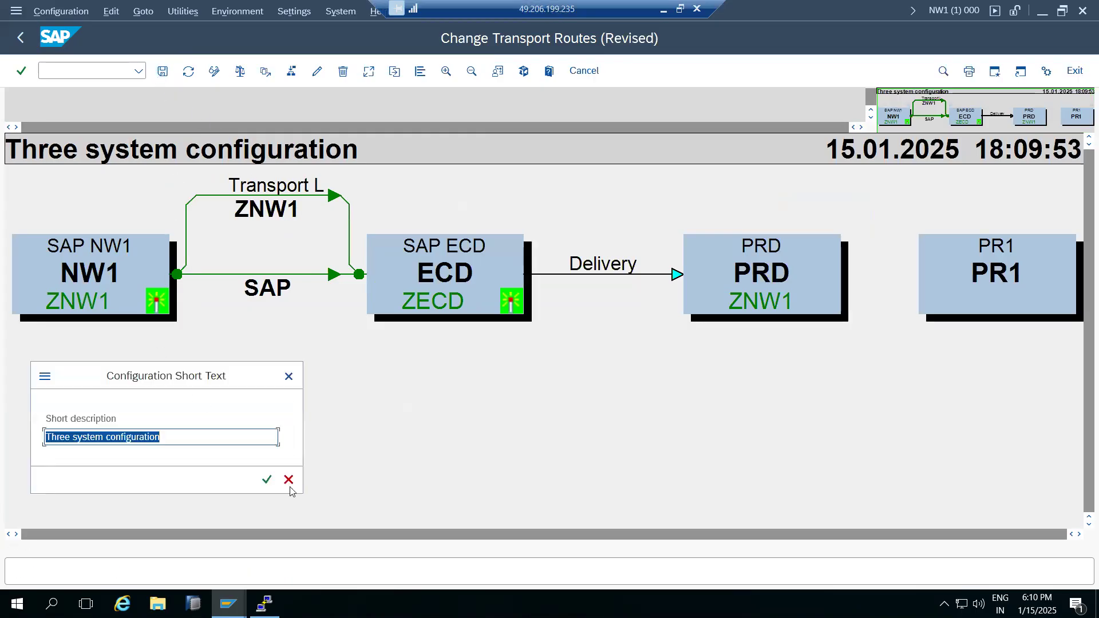
{"action": "left_click", "coordinate": [267, 480]}
{"action": "left_click", "coordinate": [231, 321]}
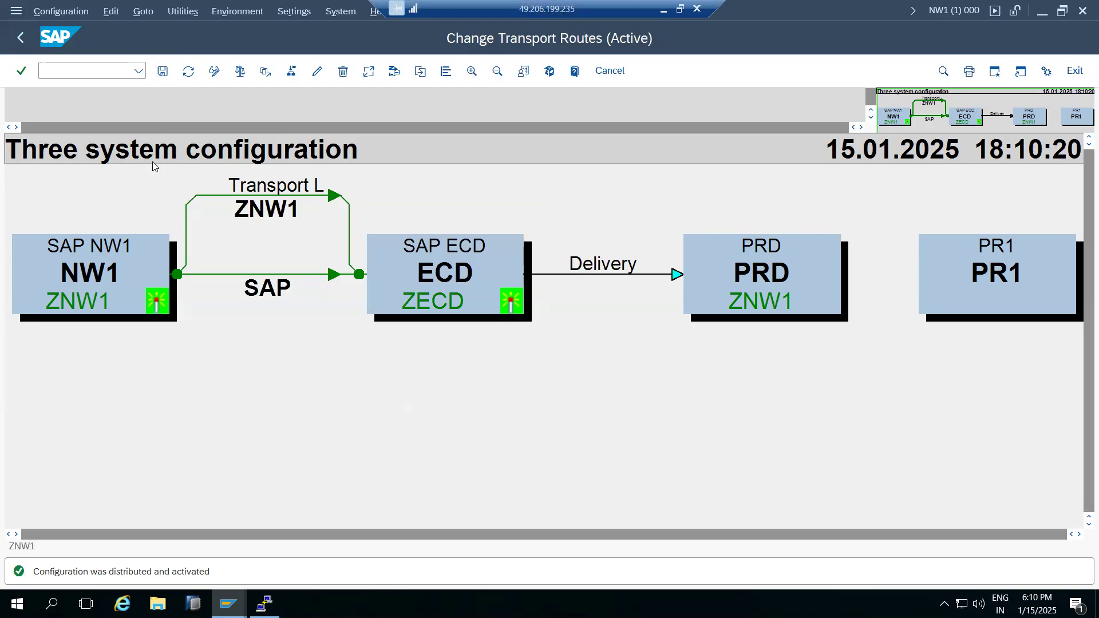
Check the resulting NW1→ECD→PRD routes graph, then return to STMS and minimize the remote session.
{"action": "left_click", "coordinate": [21, 38]}
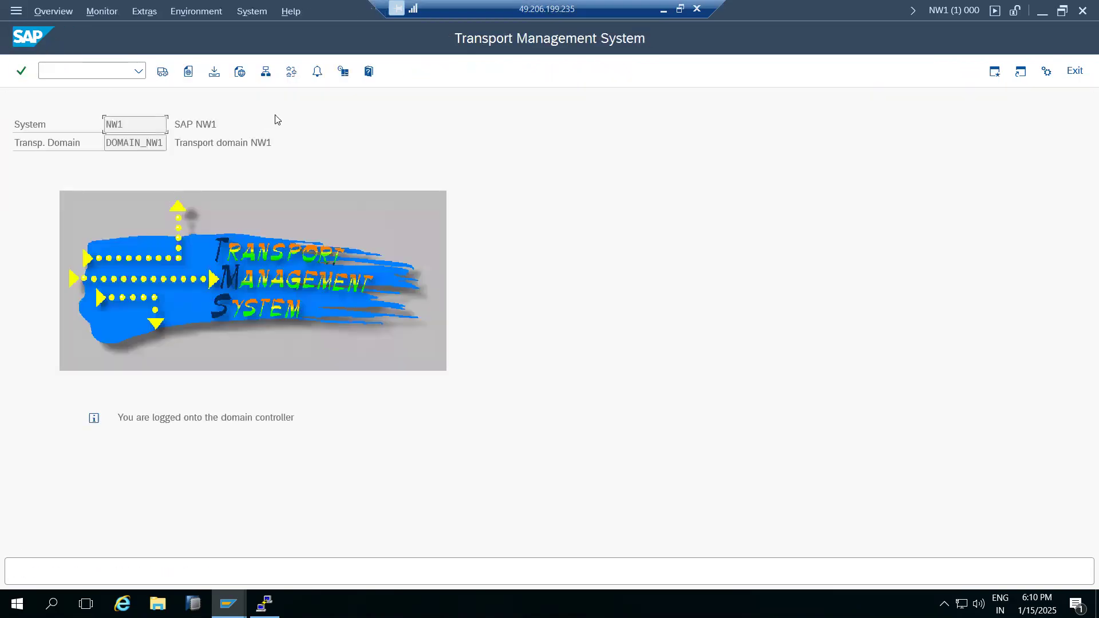
{"action": "left_click", "coordinate": [291, 71]}
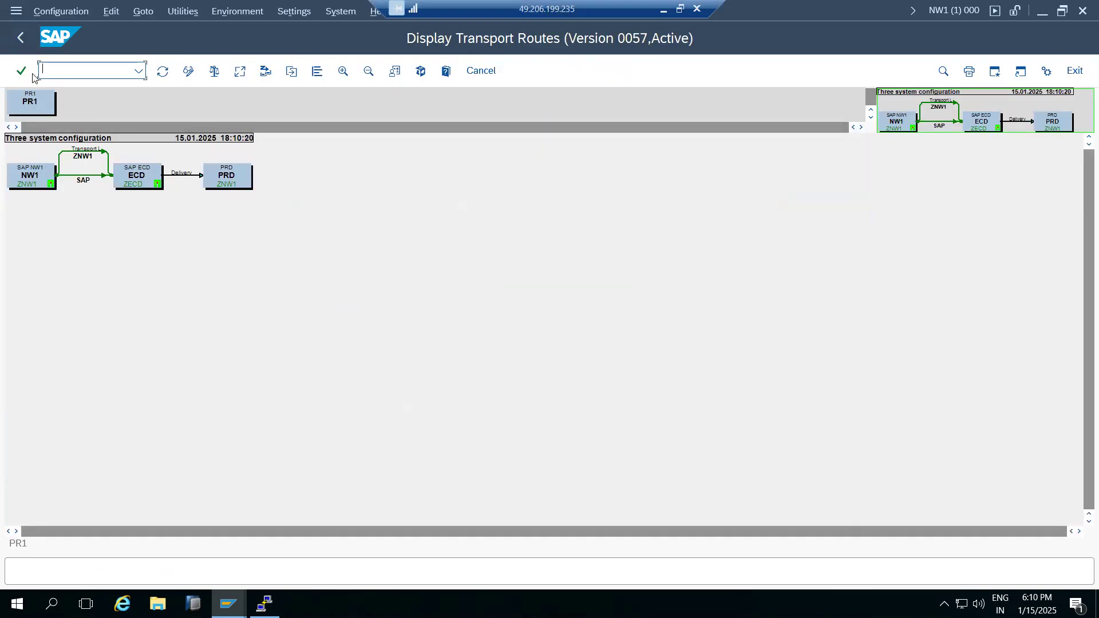
{"action": "left_click", "coordinate": [343, 71]}
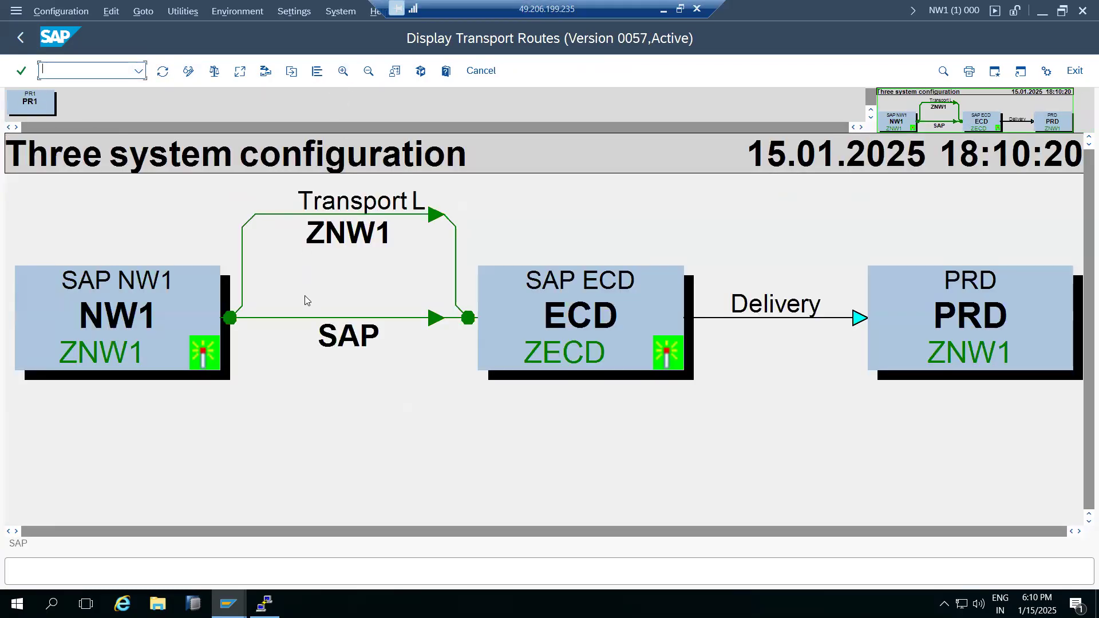
{"action": "left_click", "coordinate": [20, 39]}
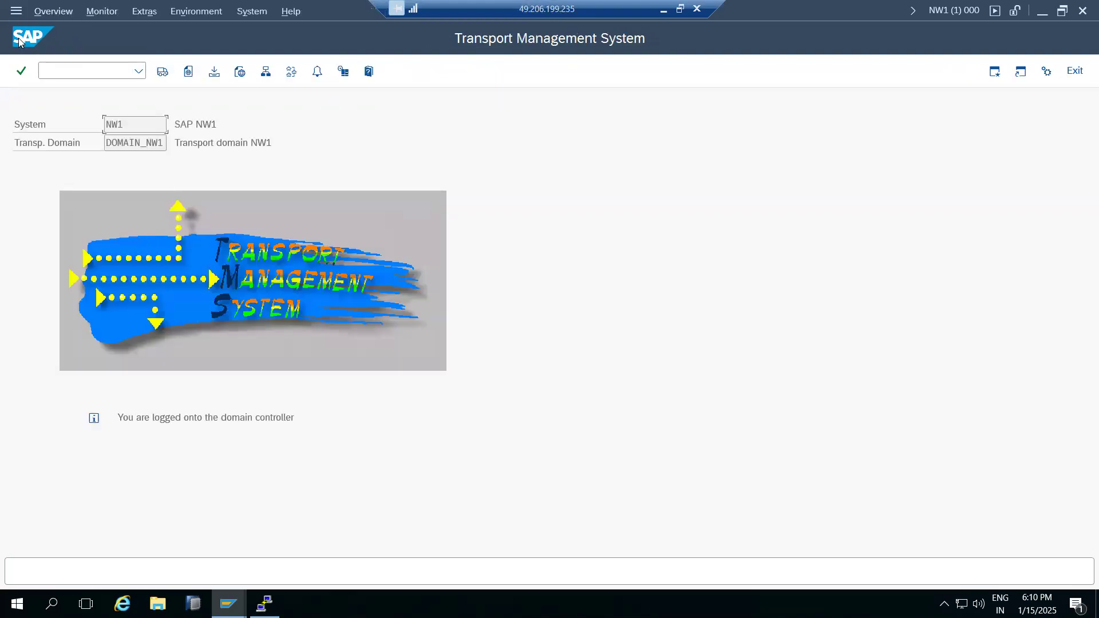
{"action": "left_click", "coordinate": [664, 10]}
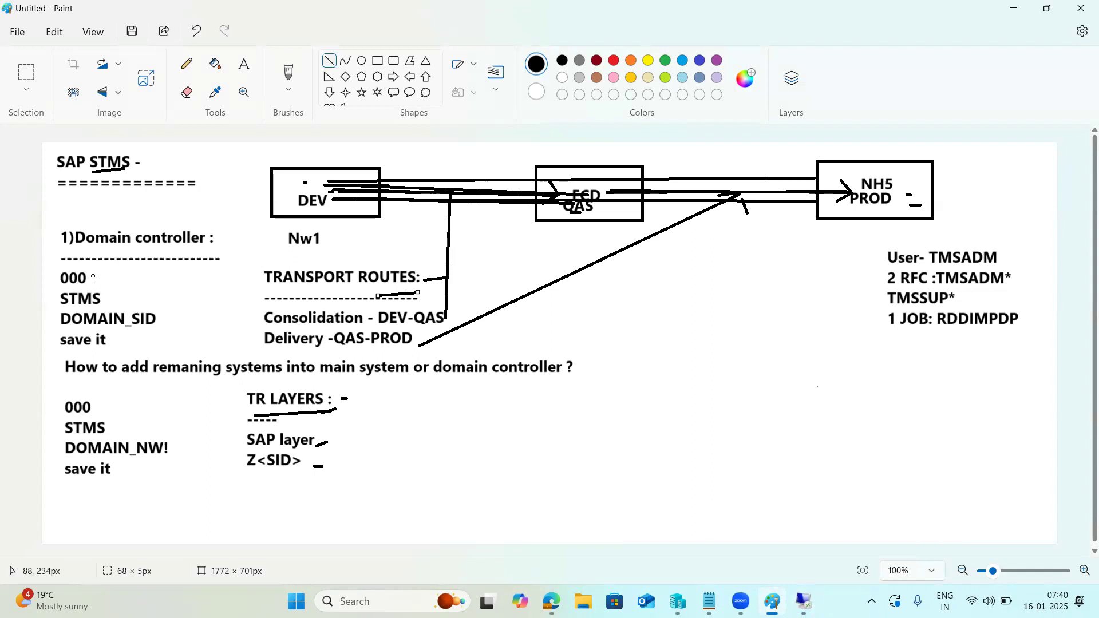
Annotate the sketch: underline Domain controller and remaning, dash TR LAYERS, and draw lines from SAP layer and Z<SID>.
{"action": "left_click_drag", "start_coordinate": [67, 258], "coordinate": [223, 258]}
{"action": "left_click_drag", "start_coordinate": [163, 385], "coordinate": [200, 384]}
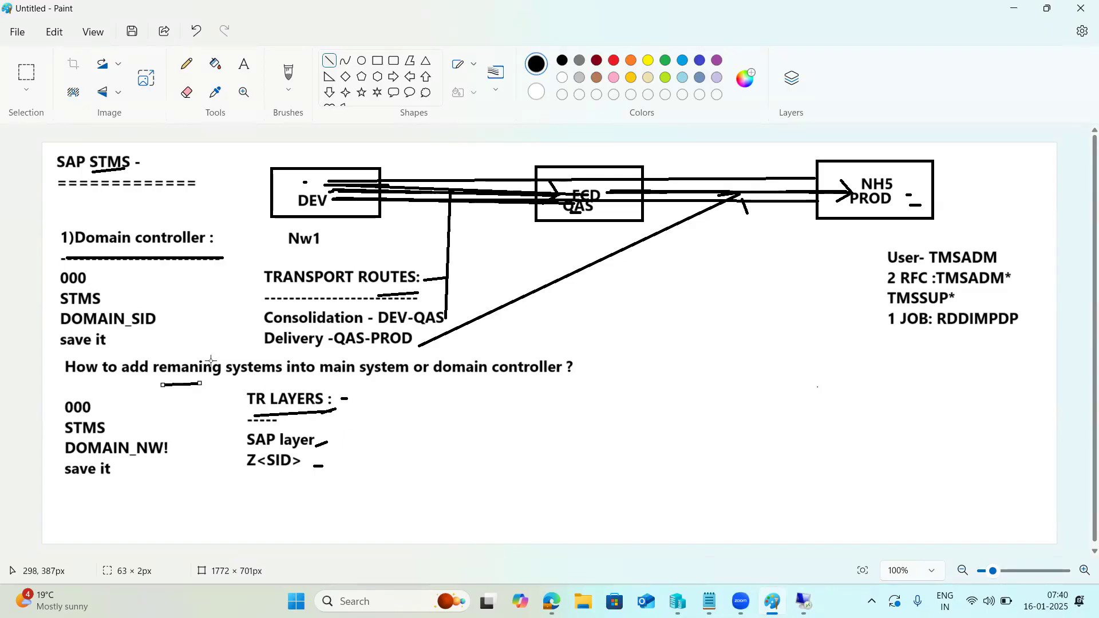
{"action": "left_click_drag", "start_coordinate": [476, 402], "coordinate": [503, 403]}
{"action": "left_click_drag", "start_coordinate": [317, 446], "coordinate": [436, 412]}
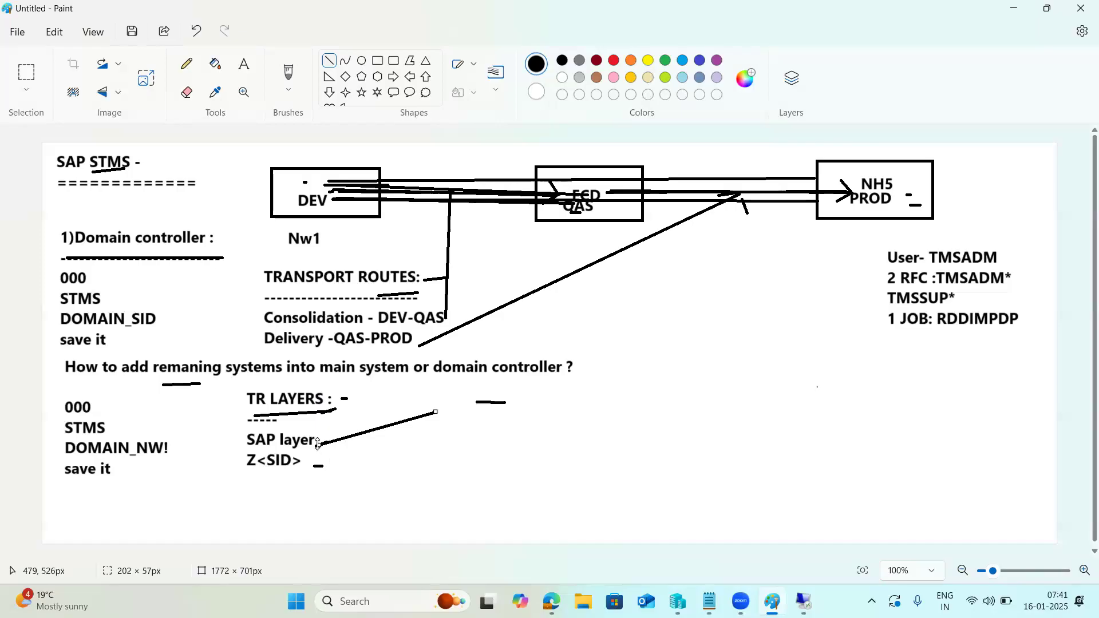
{"action": "left_click", "coordinate": [370, 458]}
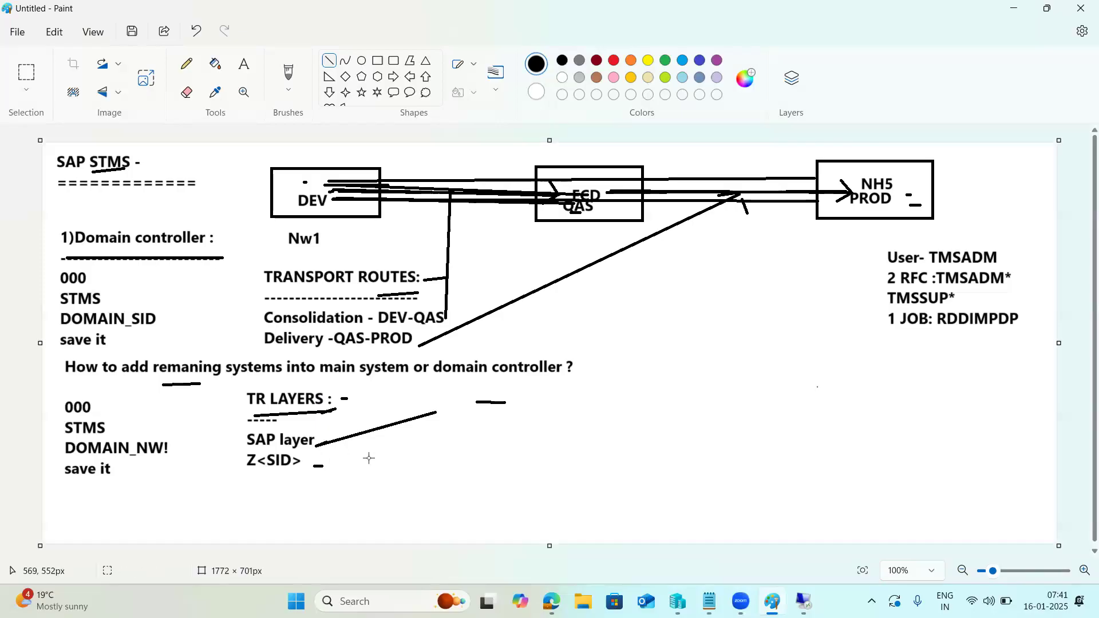
{"action": "left_click_drag", "start_coordinate": [318, 445], "coordinate": [430, 410]}
{"action": "left_click", "coordinate": [328, 462]}
{"action": "left_click_drag", "start_coordinate": [328, 462], "coordinate": [433, 435]}
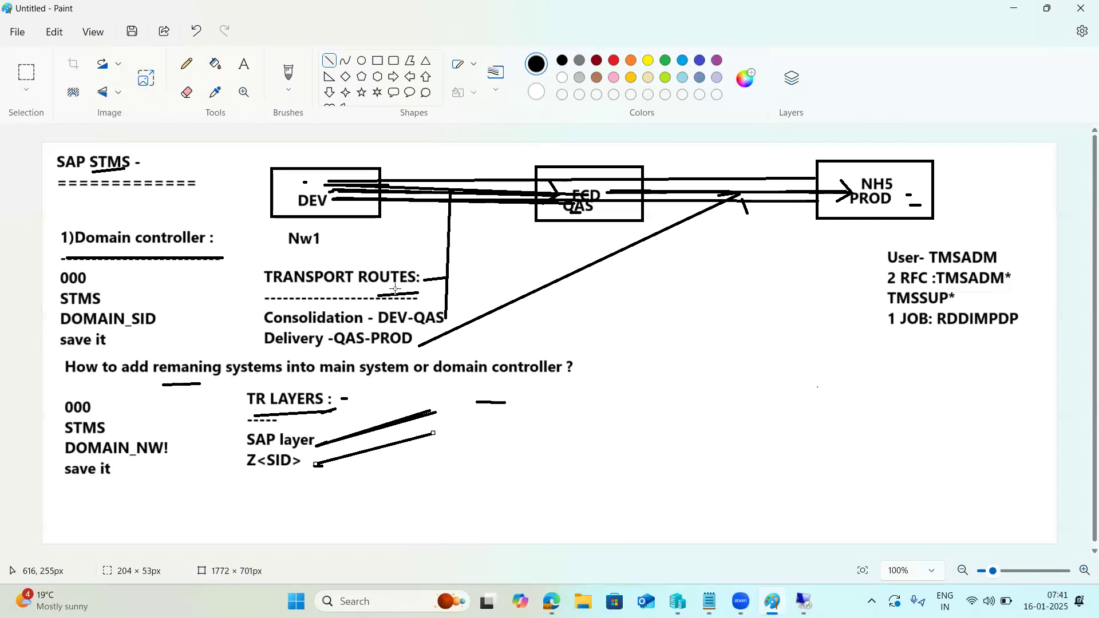
{"action": "left_click", "coordinate": [308, 320]}
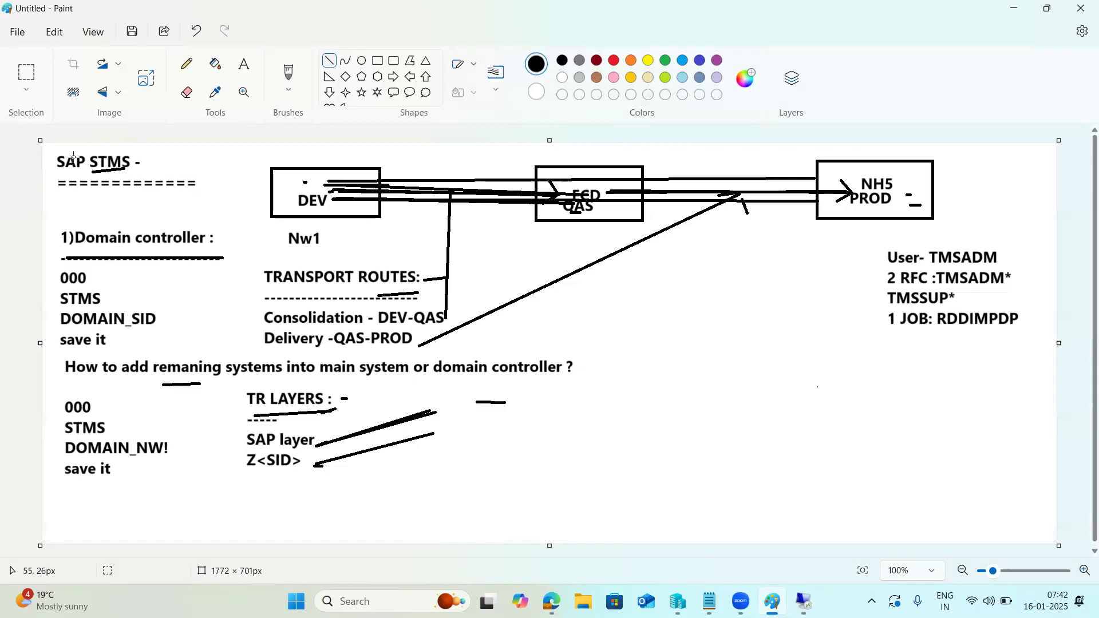
Draw a vertical bar beside the TMSADM notes and underline RDDIMPDP, then return to the SAP session.
{"action": "left_click_drag", "start_coordinate": [874, 245], "coordinate": [876, 333]}
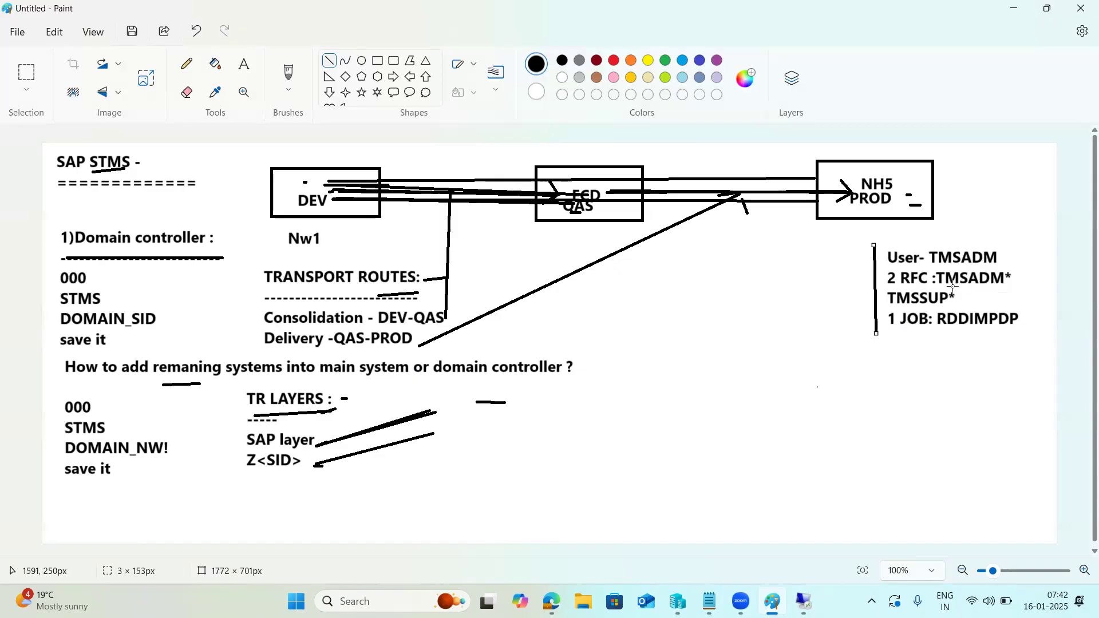
{"action": "left_click_drag", "start_coordinate": [941, 337], "coordinate": [975, 332]}
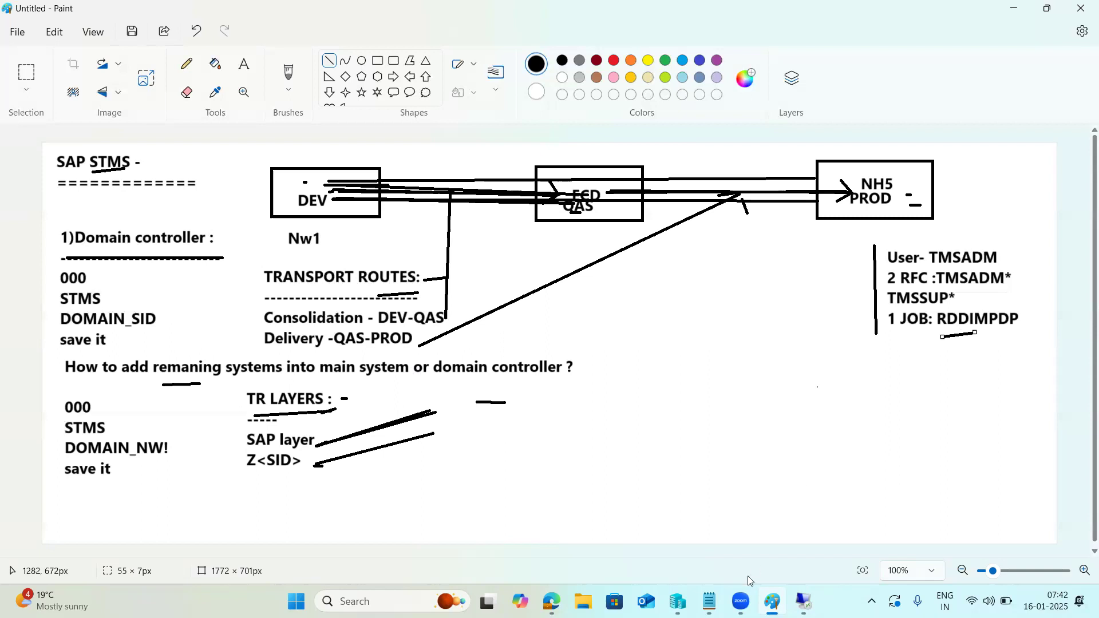
{"action": "mouse_move", "coordinate": [772, 601]}
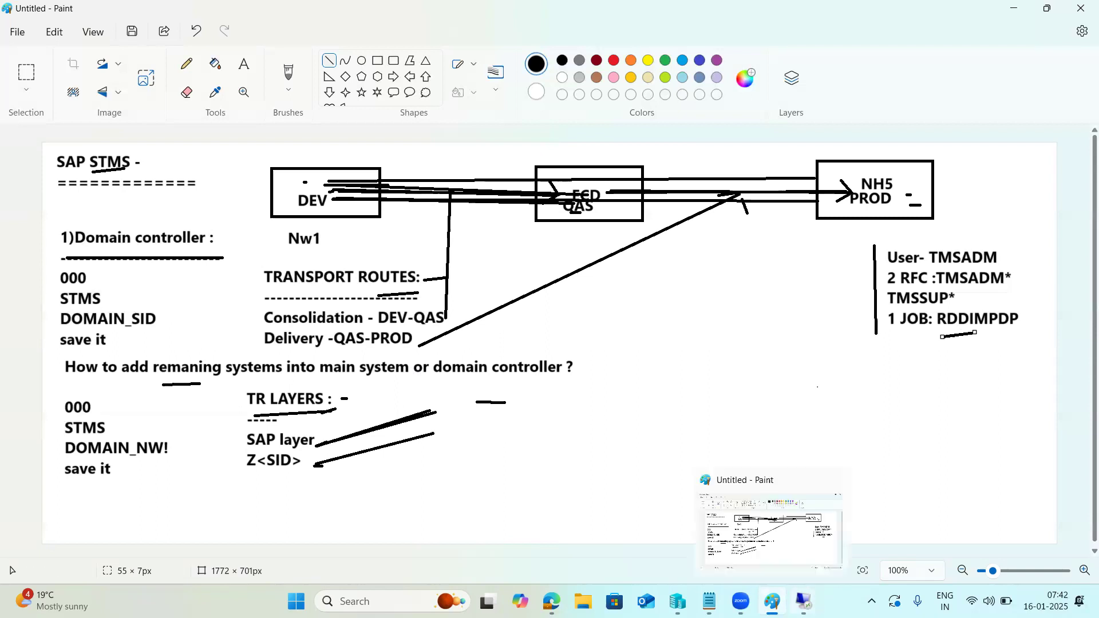
{"action": "left_click", "coordinate": [277, 368]}
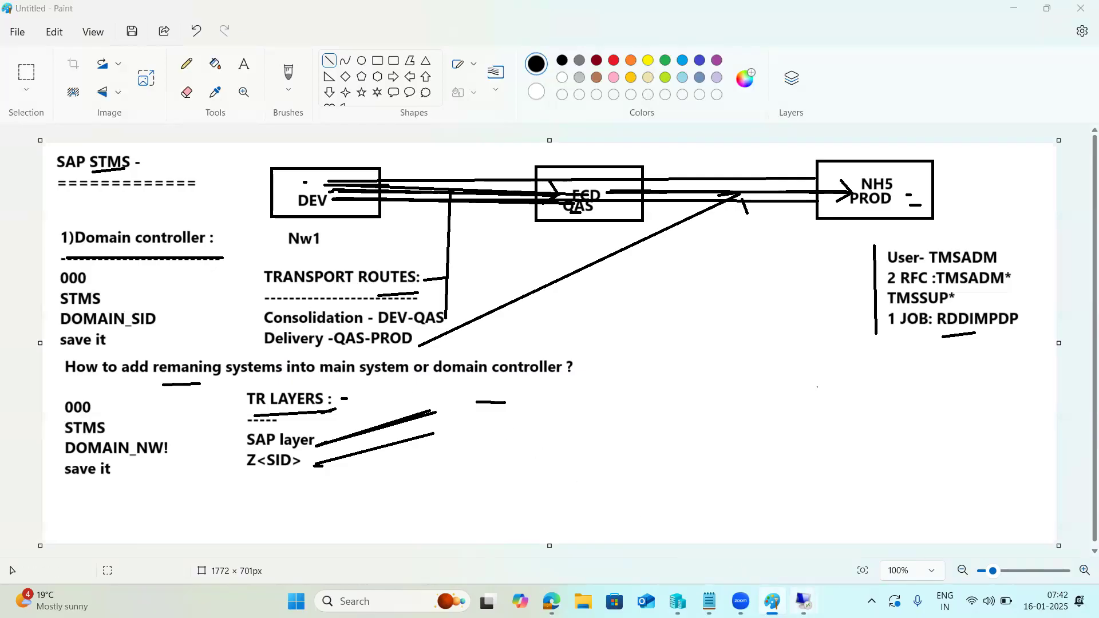
{"action": "mouse_move", "coordinate": [804, 601]}
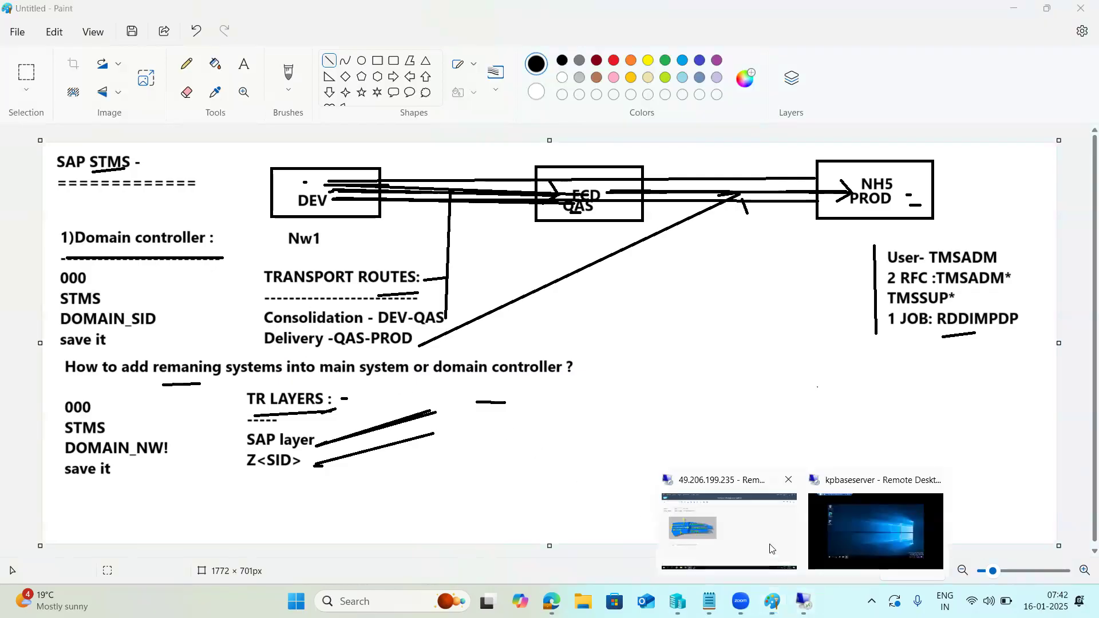
{"action": "left_click", "coordinate": [741, 500]}
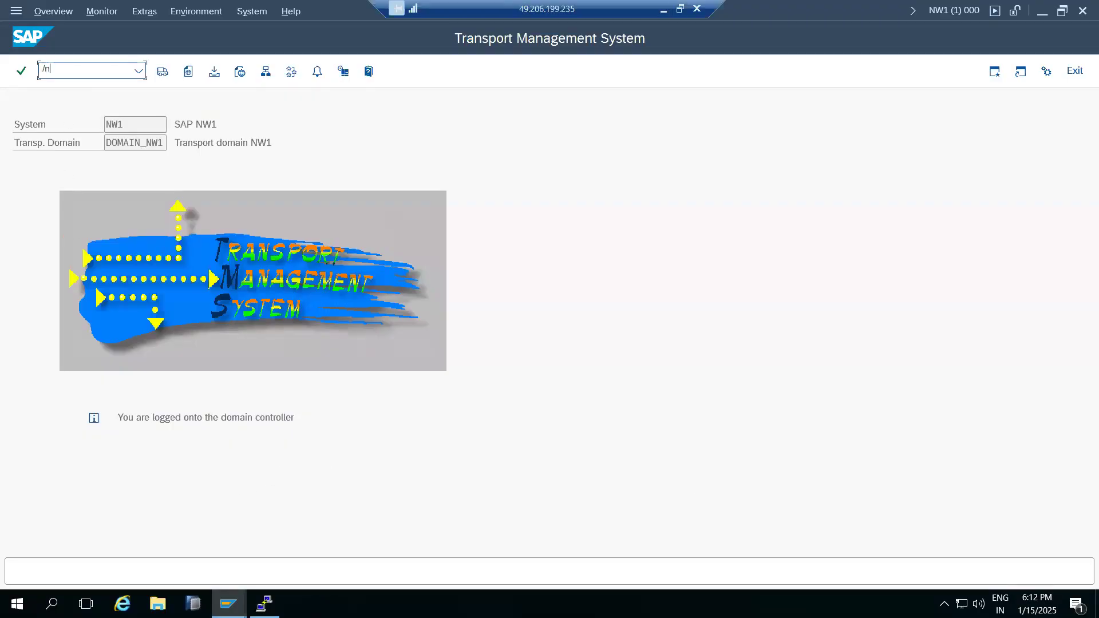
Display user TMSADM and its logon data in SU01 on NW1, then go back to Easy Access.
{"action": "key", "text": "Return"}
{"action": "type", "text": "TMSADM"}
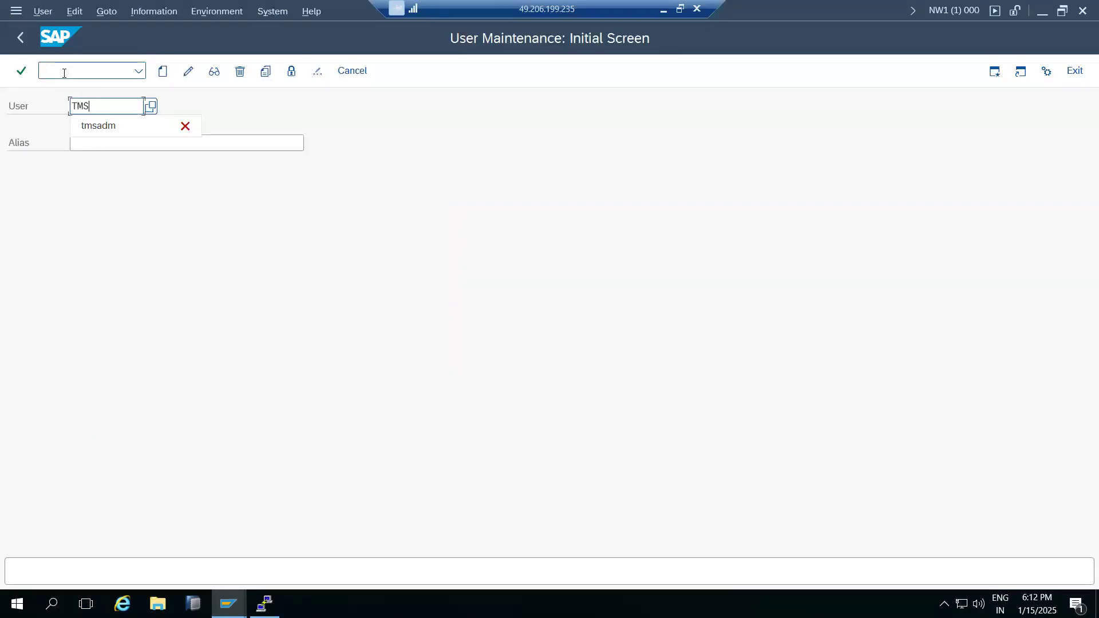
{"action": "left_click", "coordinate": [213, 71]}
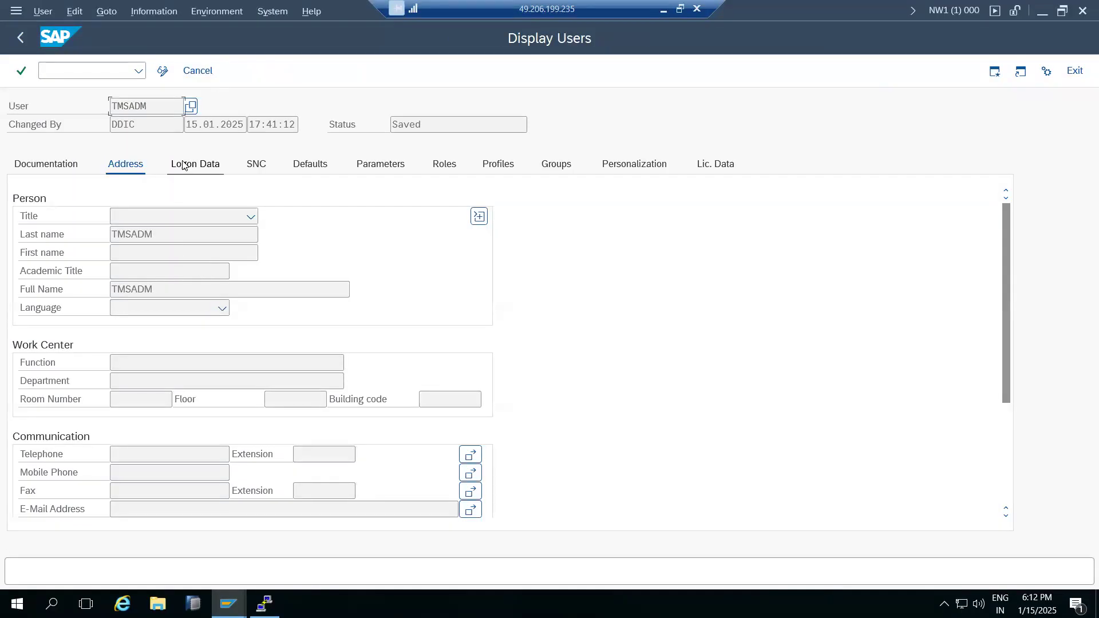
{"action": "left_click_drag", "start_coordinate": [209, 124], "coordinate": [227, 124]}
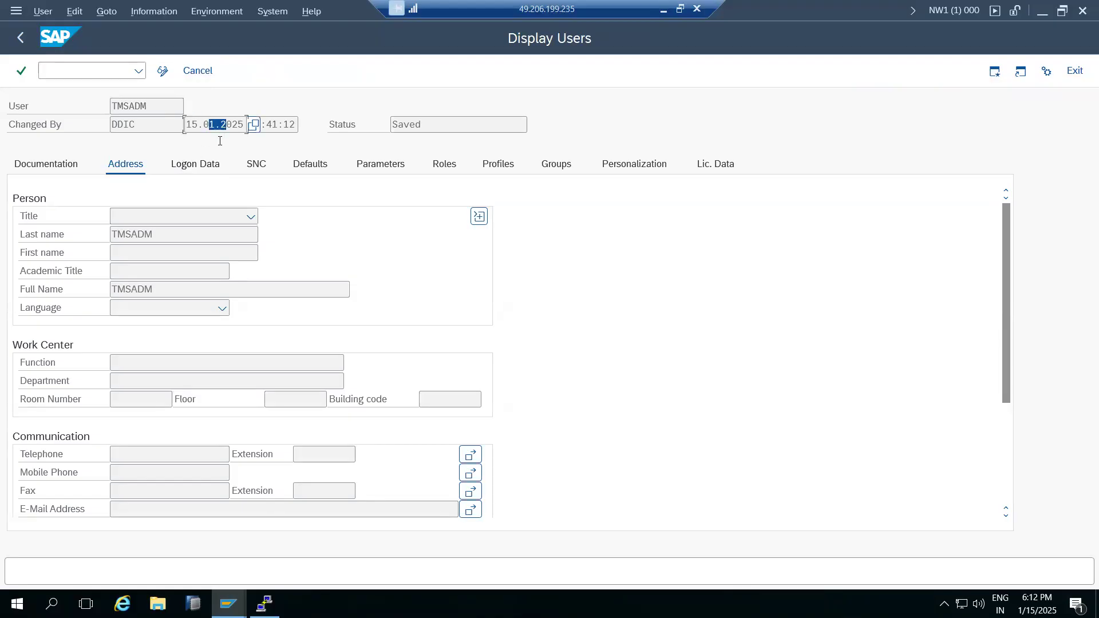
{"action": "left_click", "coordinate": [195, 166]}
{"action": "left_click", "coordinate": [18, 38]}
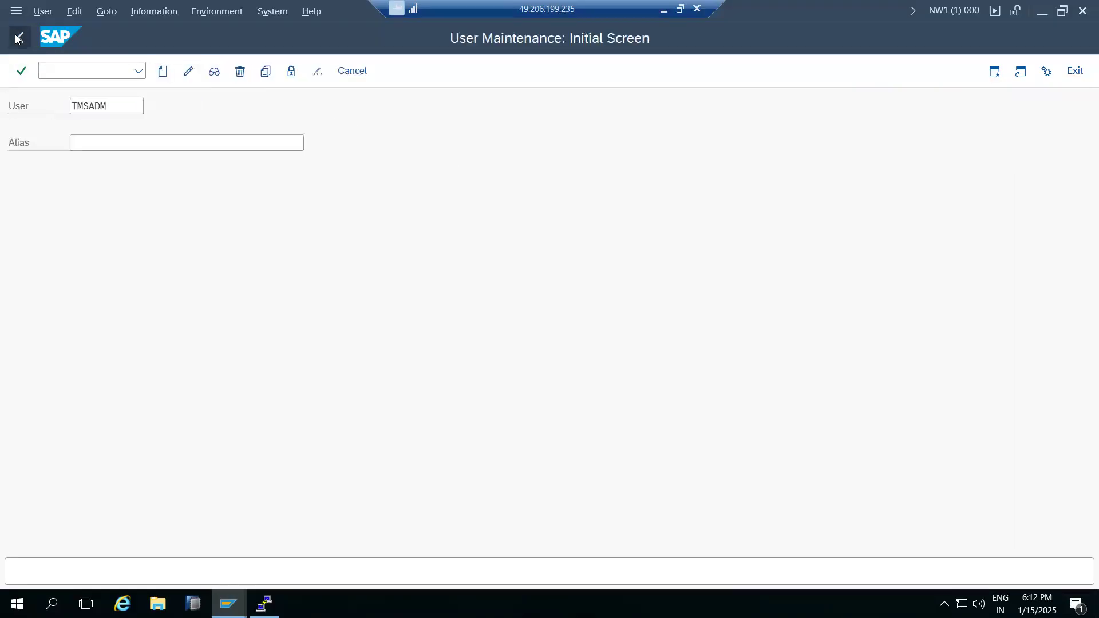
{"action": "left_click", "coordinate": [17, 38]}
On ECD, run /nsm59 to review the ABAP Connections for TMSADM and TMSSUP, then go back.
{"action": "mouse_move", "coordinate": [228, 604]}
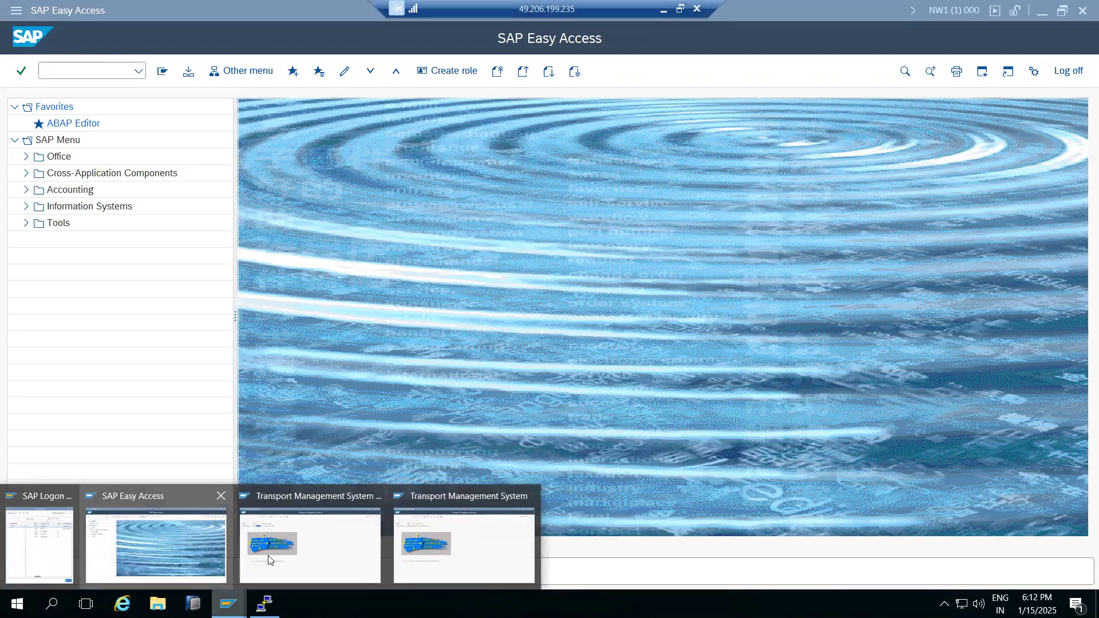
{"action": "left_click", "coordinate": [283, 560]}
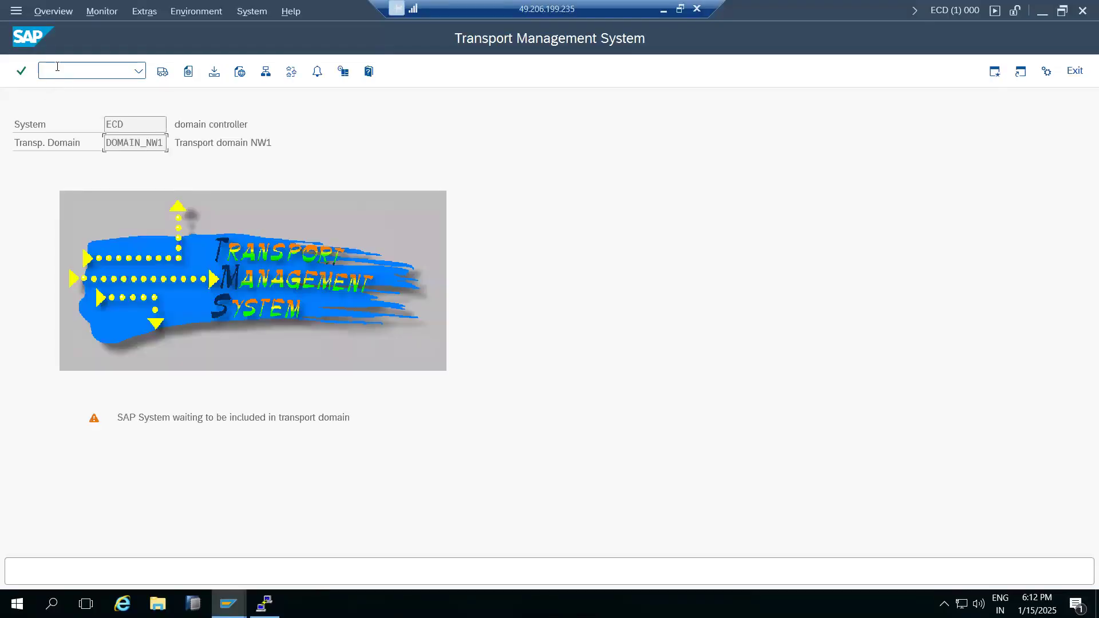
{"action": "left_click", "coordinate": [57, 67]}
{"action": "type", "text": "/nsm59"}
{"action": "key", "text": "Return"}
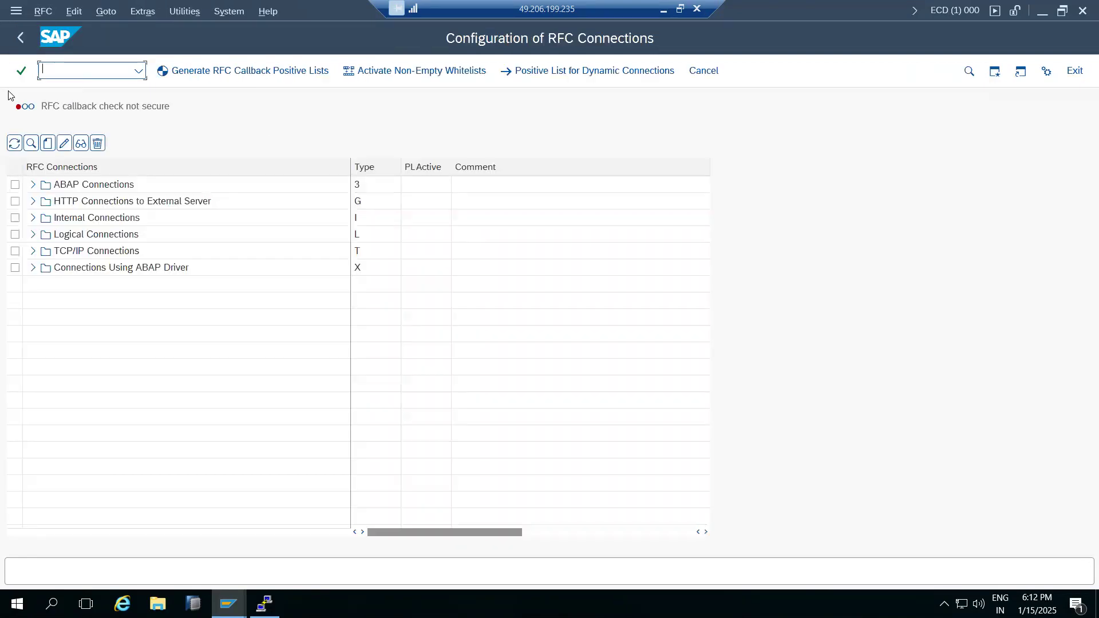
{"action": "left_click", "coordinate": [33, 184]}
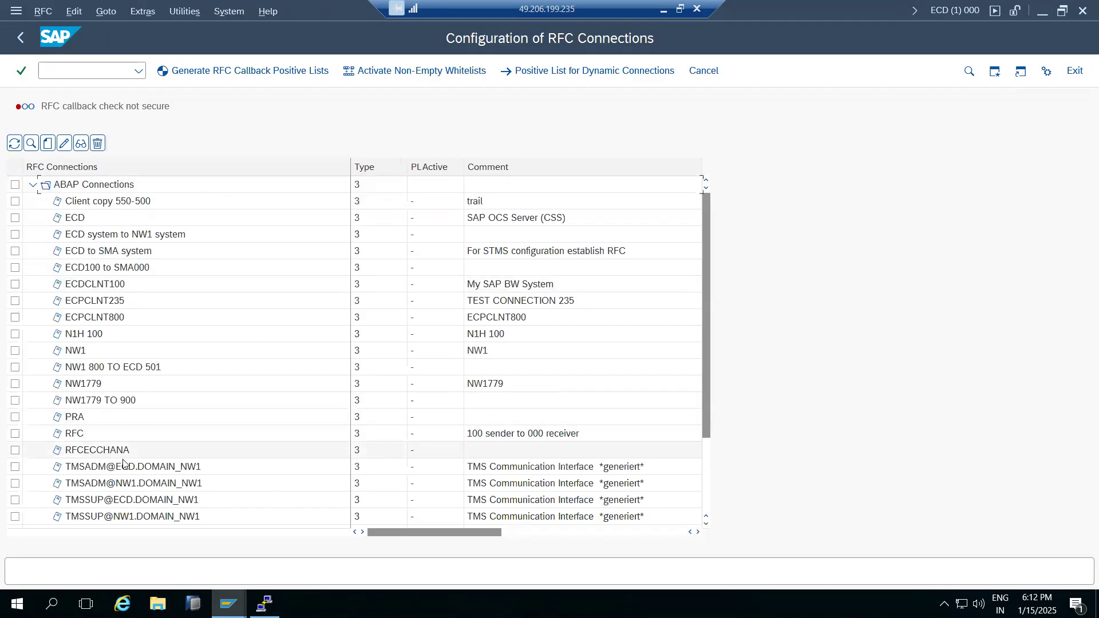
{"action": "scroll", "coordinate": [125, 469], "scroll_direction": "down", "scroll_amount": 3}
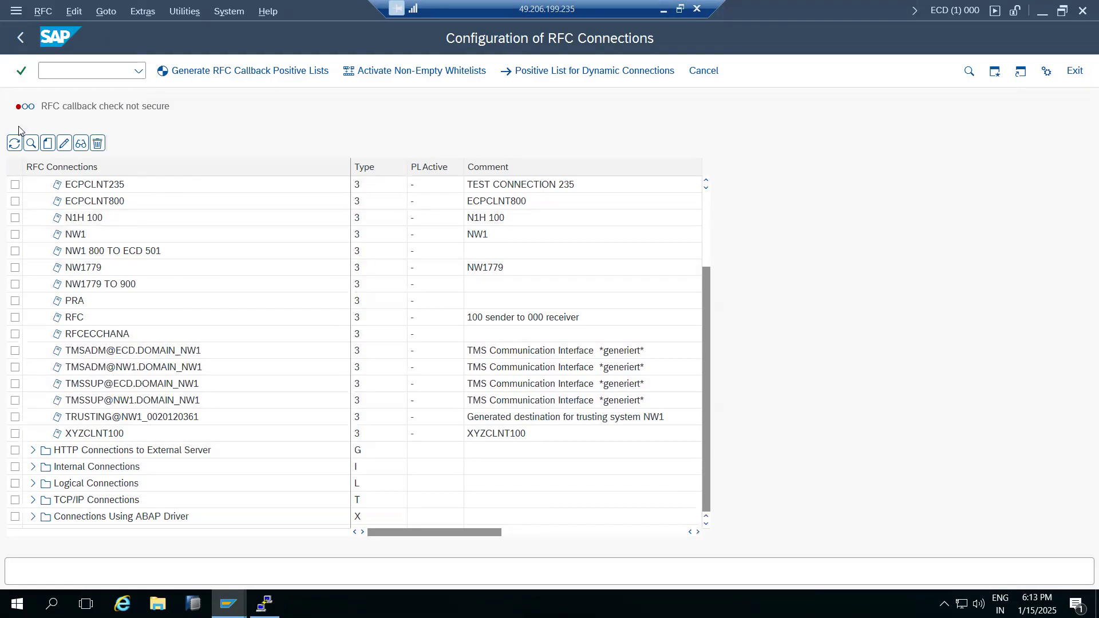
{"action": "left_click", "coordinate": [19, 40]}
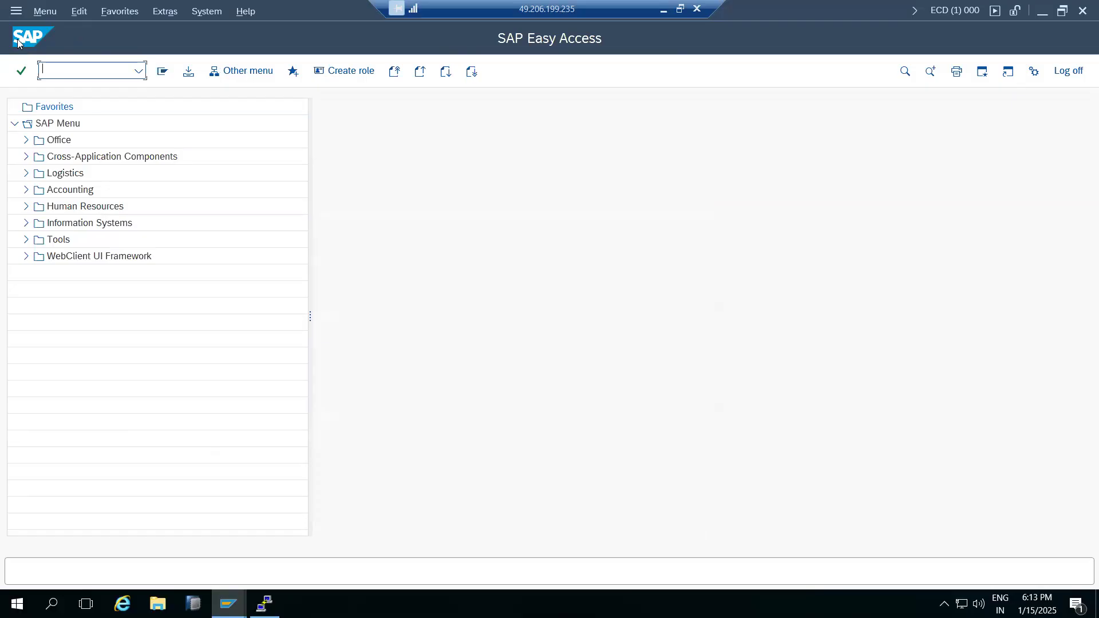
In the NW1 session, run STMS and open the Transport Routes diagram from the Overview menu.
{"action": "left_click", "coordinate": [229, 603]}
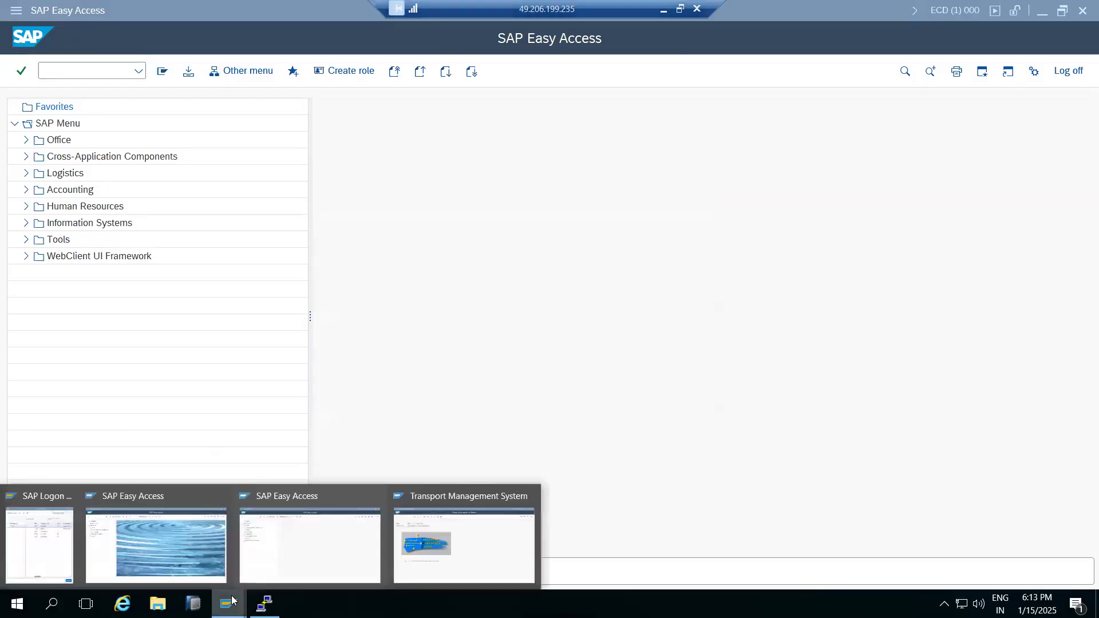
{"action": "left_click", "coordinate": [173, 547]}
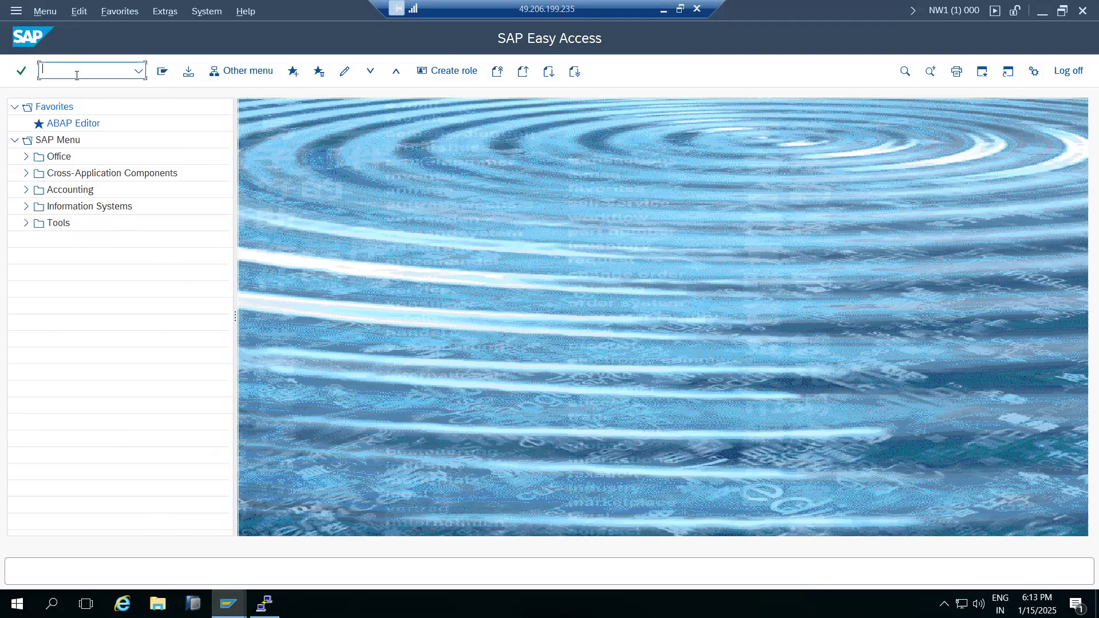
{"action": "type", "text": "ms"}
{"action": "key", "text": "Return"}
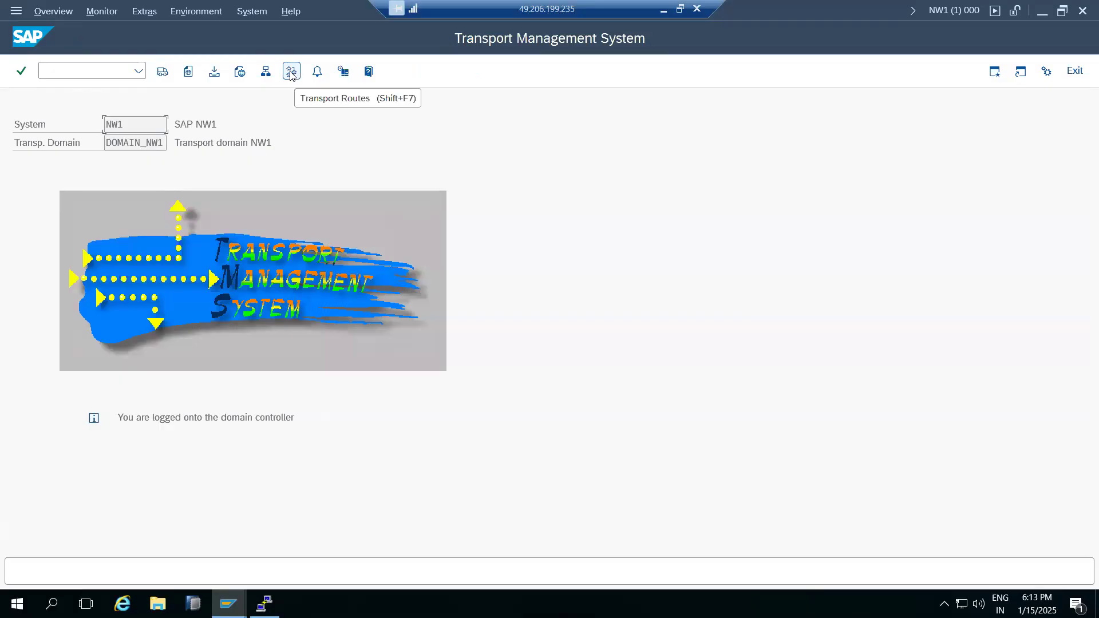
{"action": "left_click", "coordinate": [143, 11]}
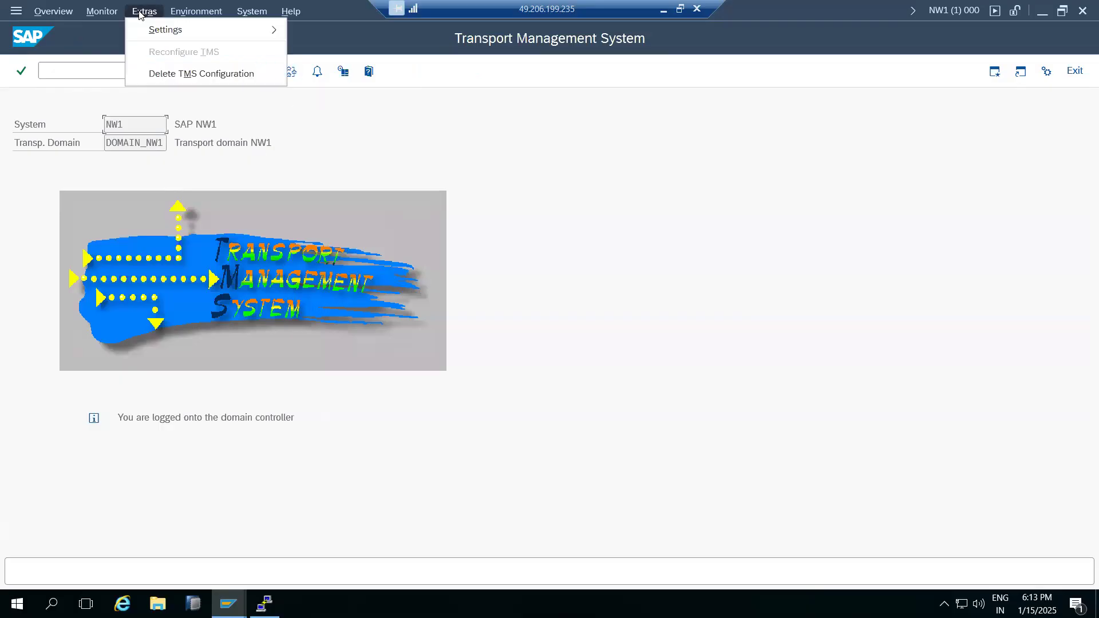
{"action": "left_click", "coordinate": [98, 11]}
{"action": "left_click", "coordinate": [55, 13]}
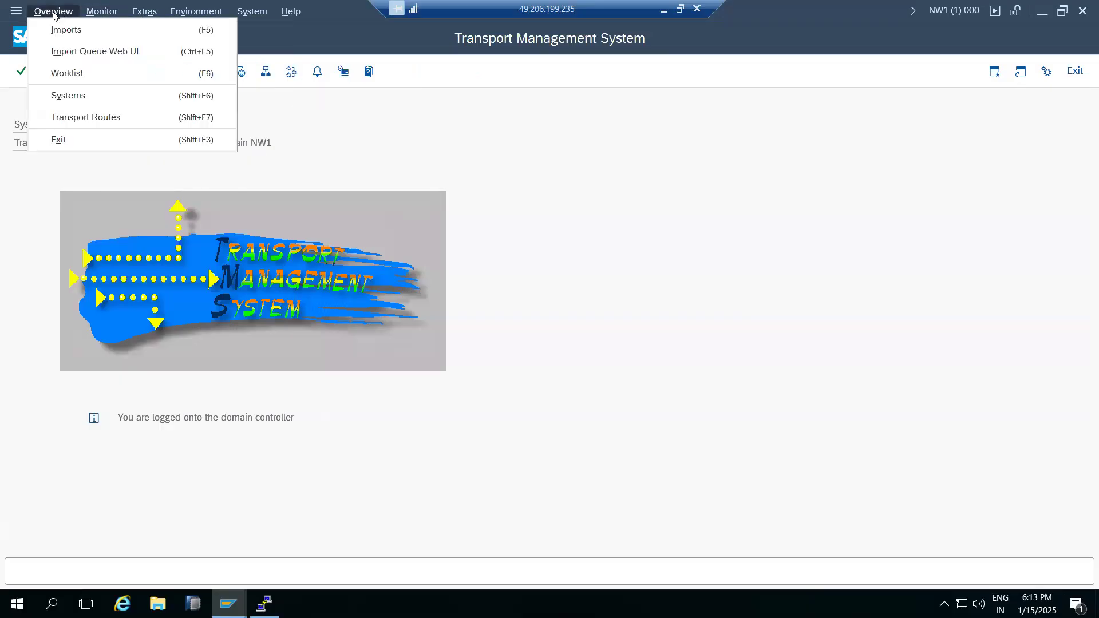
{"action": "left_click", "coordinate": [73, 118]}
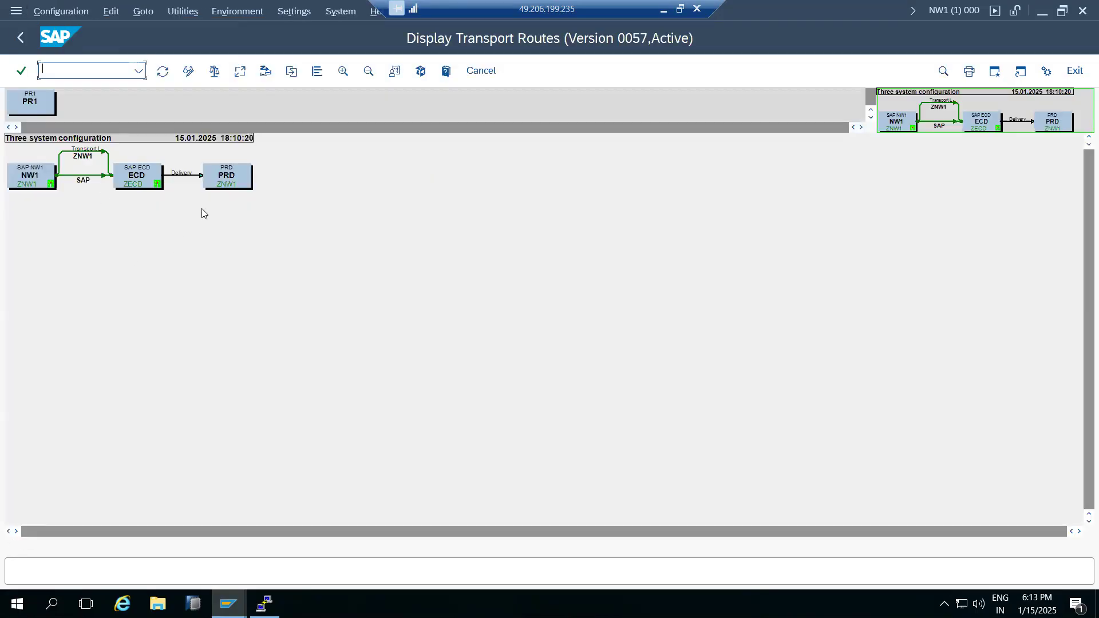
Switch to change mode and try creating routes from PRD and ECD, cancelling each attempt.
{"action": "left_click", "coordinate": [189, 73]}
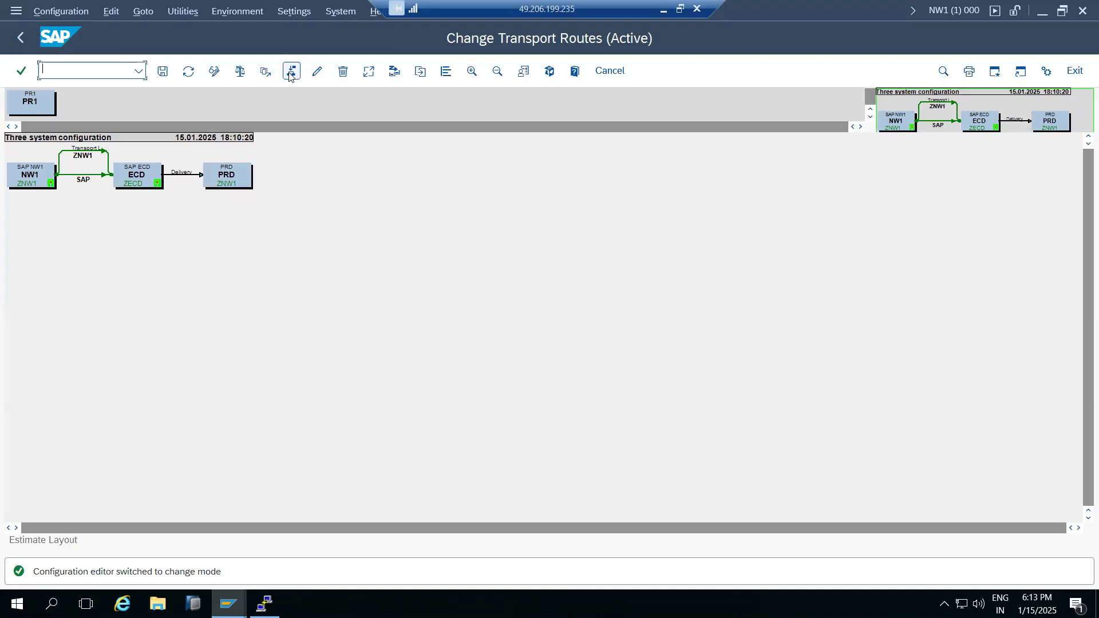
{"action": "left_click", "coordinate": [291, 72]}
{"action": "left_click", "coordinate": [253, 180]}
{"action": "left_click", "coordinate": [436, 150]}
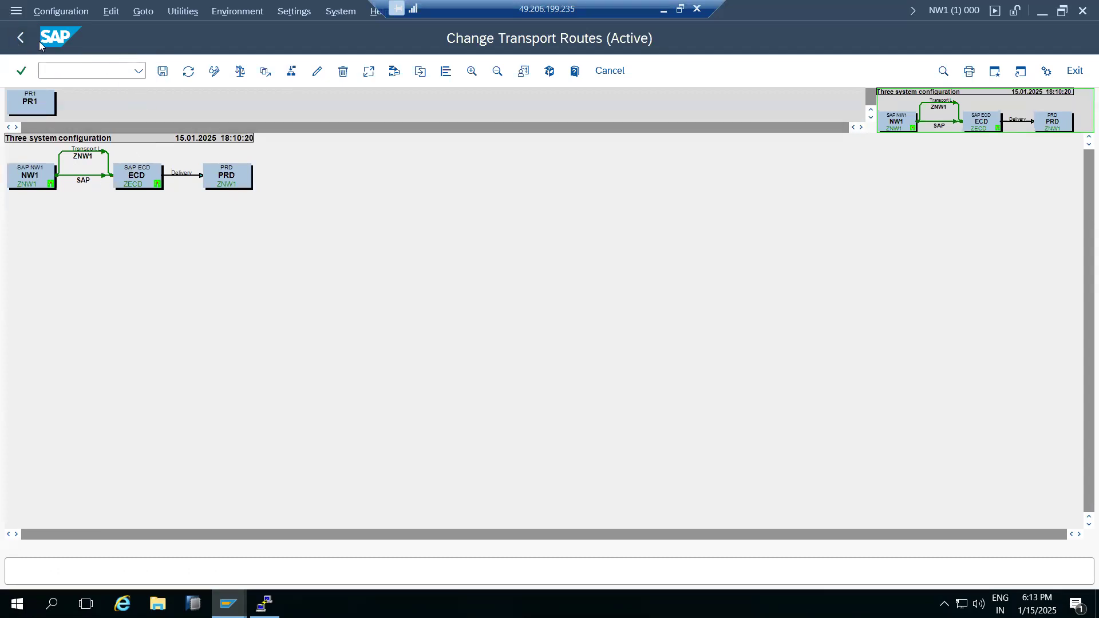
{"action": "left_click", "coordinate": [135, 178]}
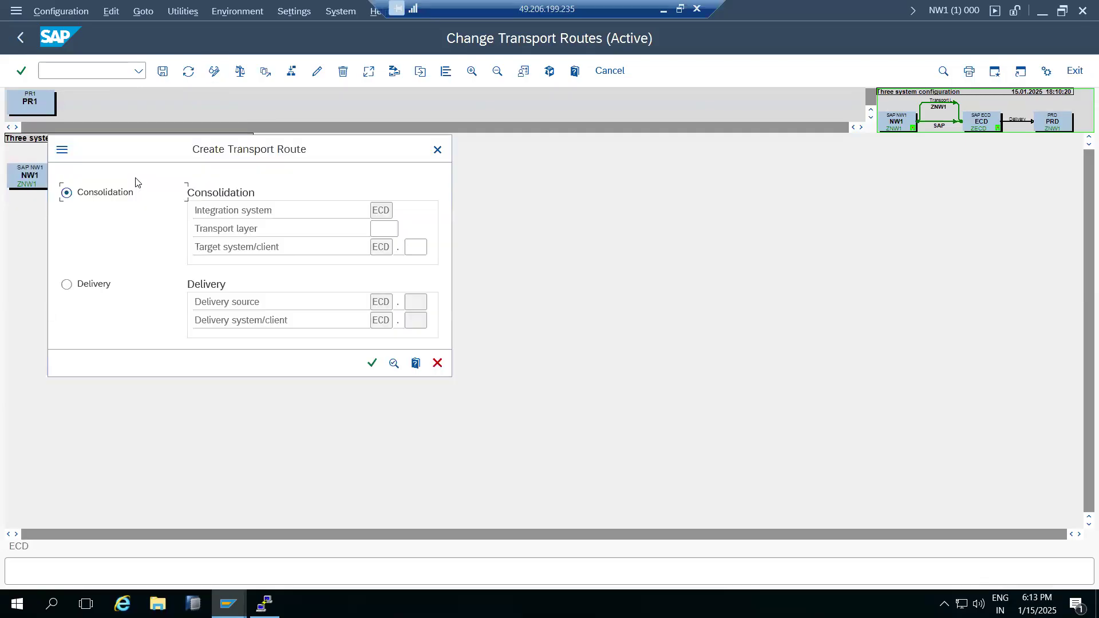
{"action": "left_click", "coordinate": [437, 149]}
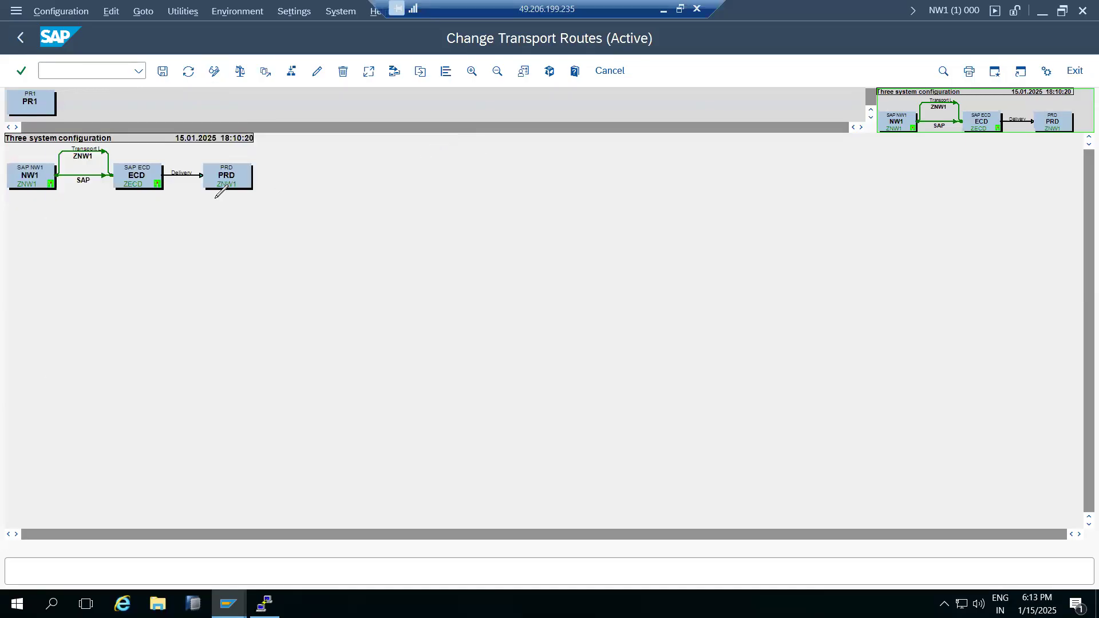
{"action": "left_click", "coordinate": [147, 179]}
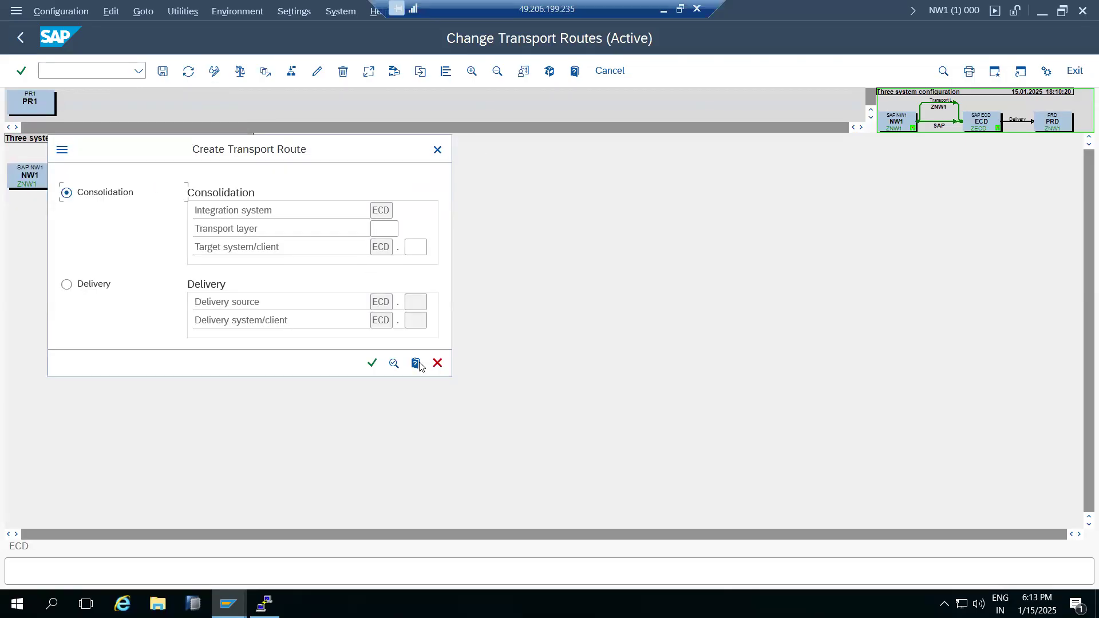
{"action": "left_click", "coordinate": [437, 364]}
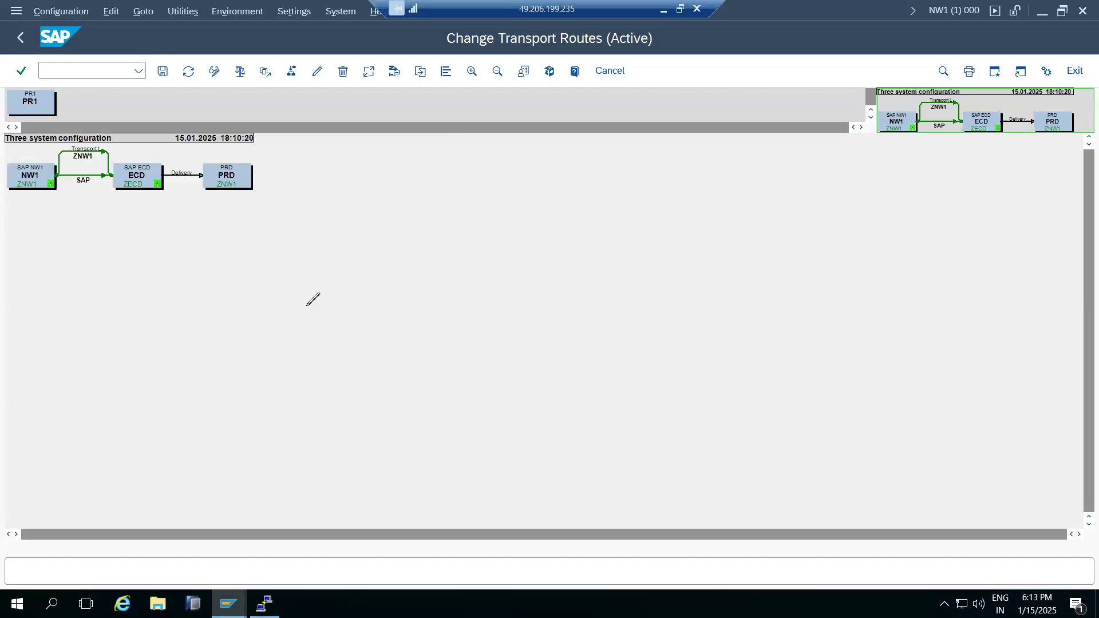
Return to the STMS overview and reopen the transport routes graph with ECD selected.
{"action": "left_click", "coordinate": [20, 44]}
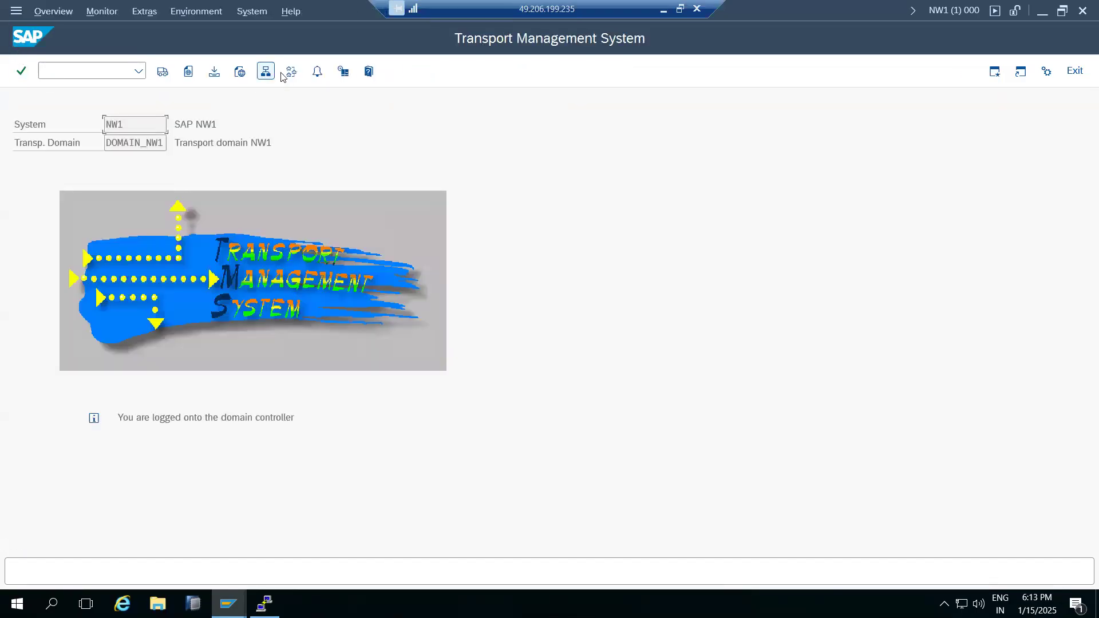
{"action": "left_click", "coordinate": [288, 73]}
{"action": "left_click", "coordinate": [146, 168]}
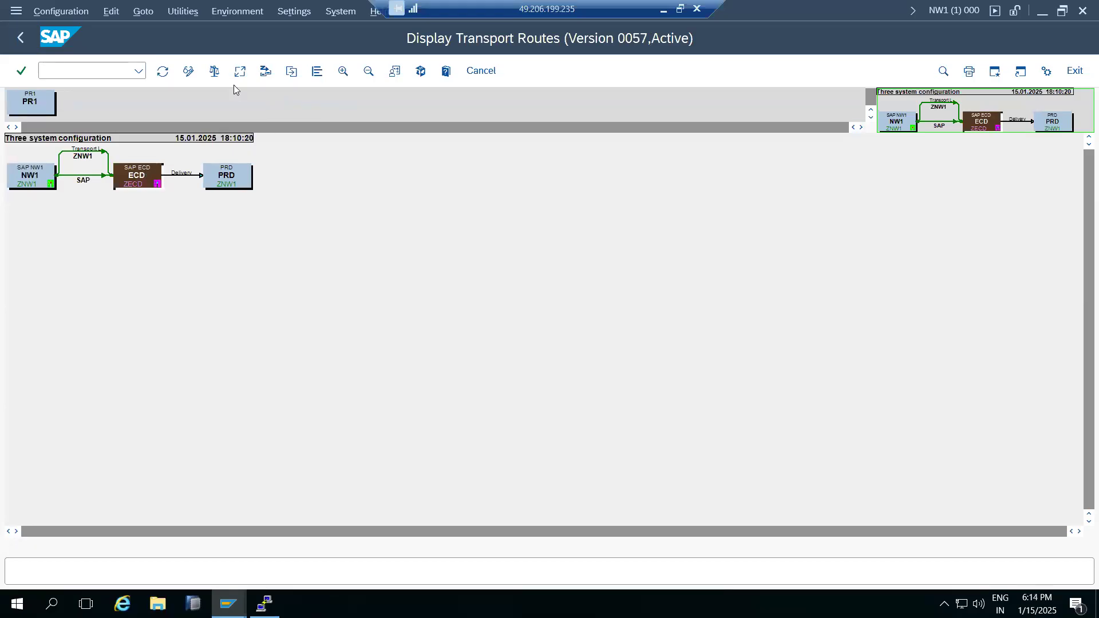
In change mode, delete the existing links and nodes, then save, distribute and activate the emptied configuration.
{"action": "left_click", "coordinate": [188, 71]}
{"action": "left_click", "coordinate": [145, 182]}
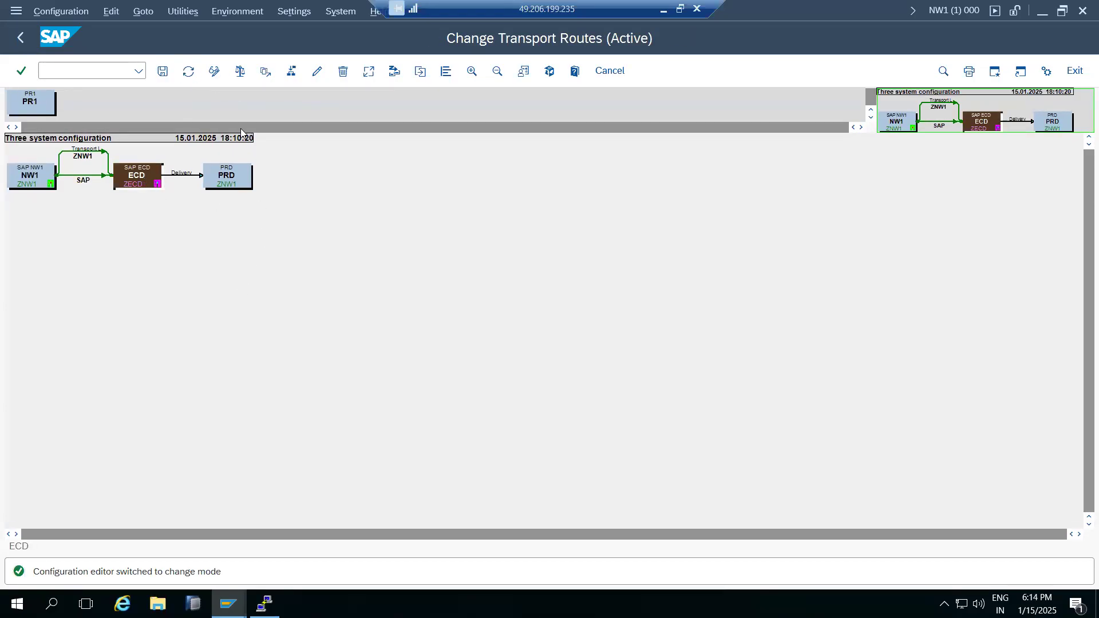
{"action": "left_click", "coordinate": [342, 72]}
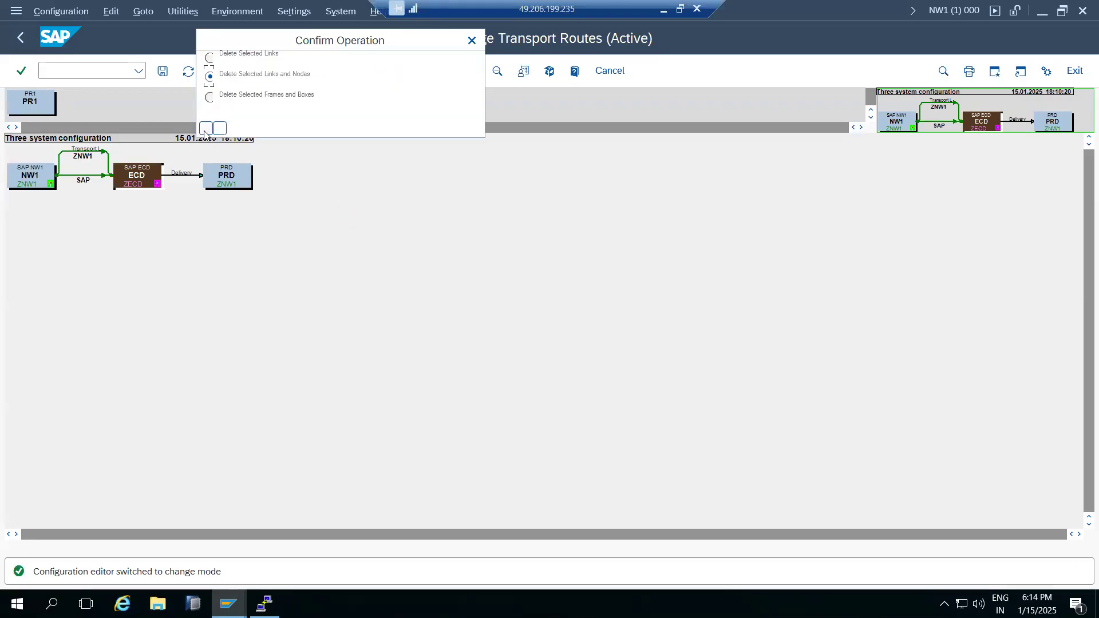
{"action": "left_click", "coordinate": [209, 130]}
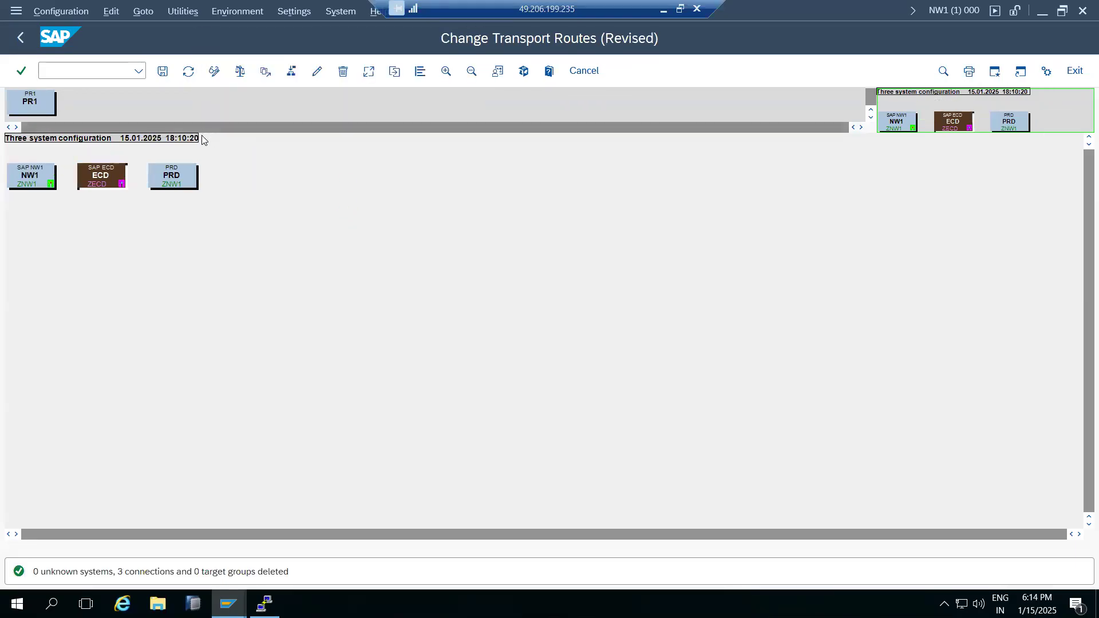
{"action": "left_click", "coordinate": [162, 71]}
{"action": "left_click", "coordinate": [267, 477]}
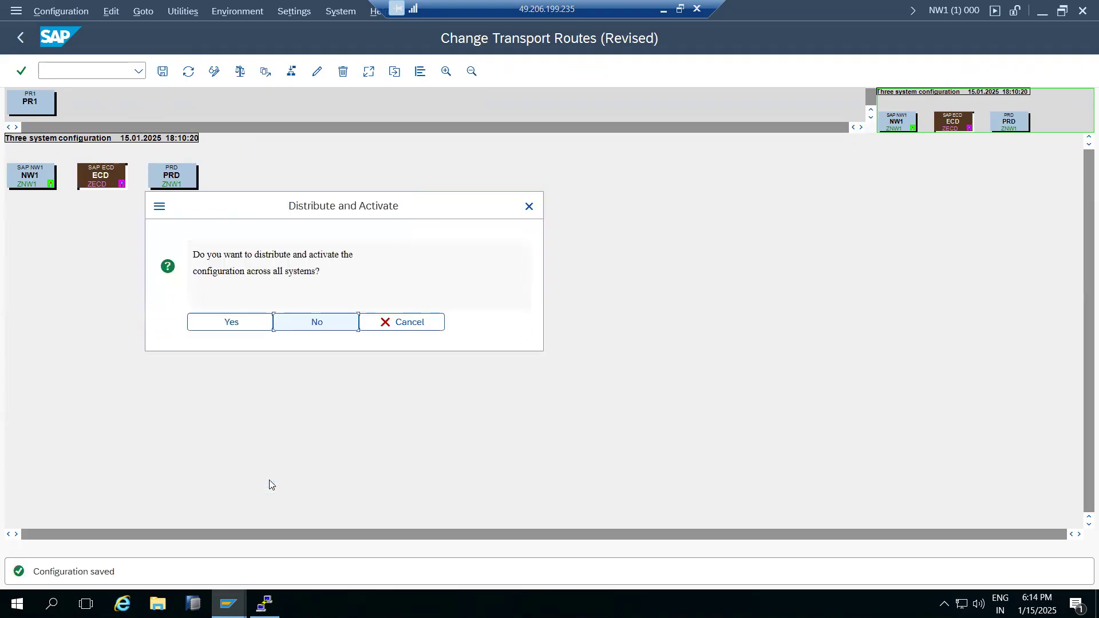
{"action": "left_click", "coordinate": [216, 323]}
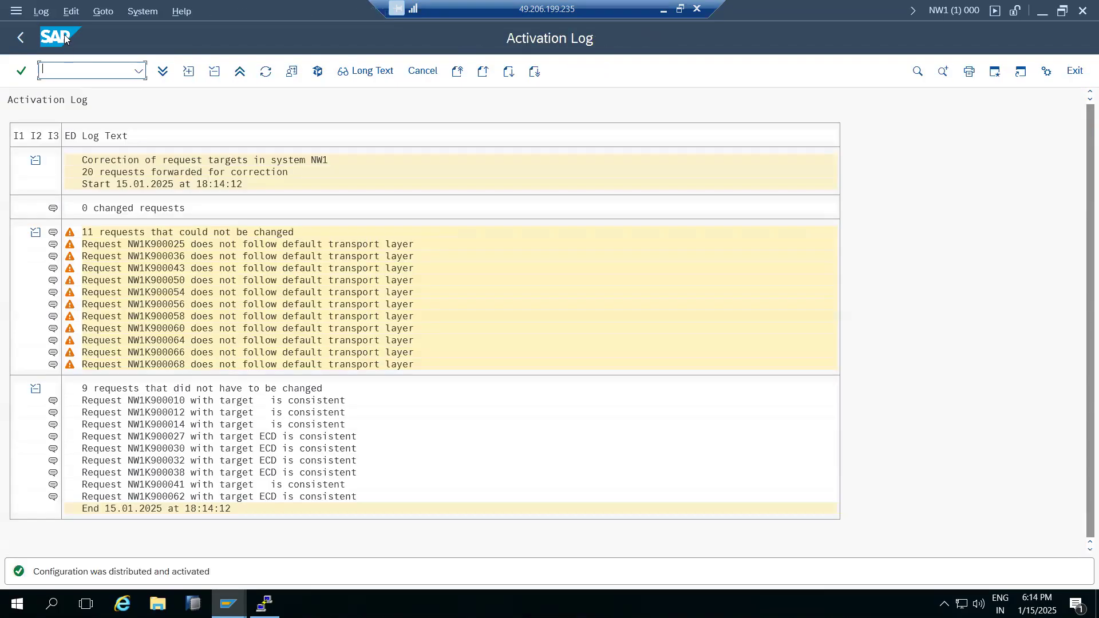
{"action": "left_click", "coordinate": [20, 37]}
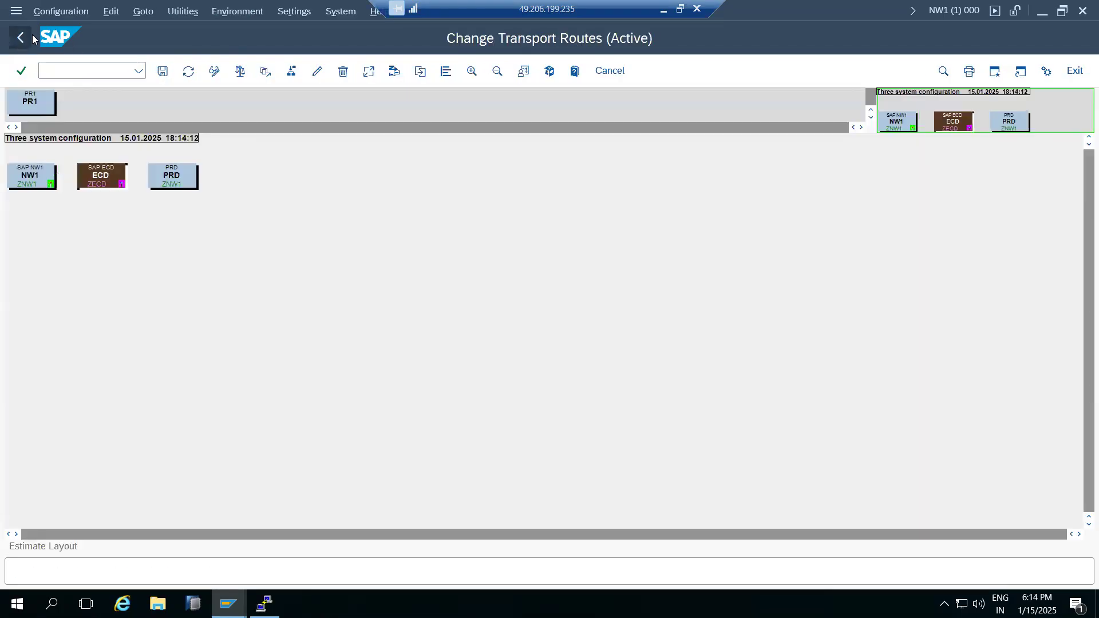
Apply the Three Systems in Group standard configuration with ECD, NW1 and PRD.
{"action": "left_click", "coordinate": [56, 12]}
{"action": "mouse_move", "coordinate": [186, 182]}
{"action": "left_click", "coordinate": [292, 227]}
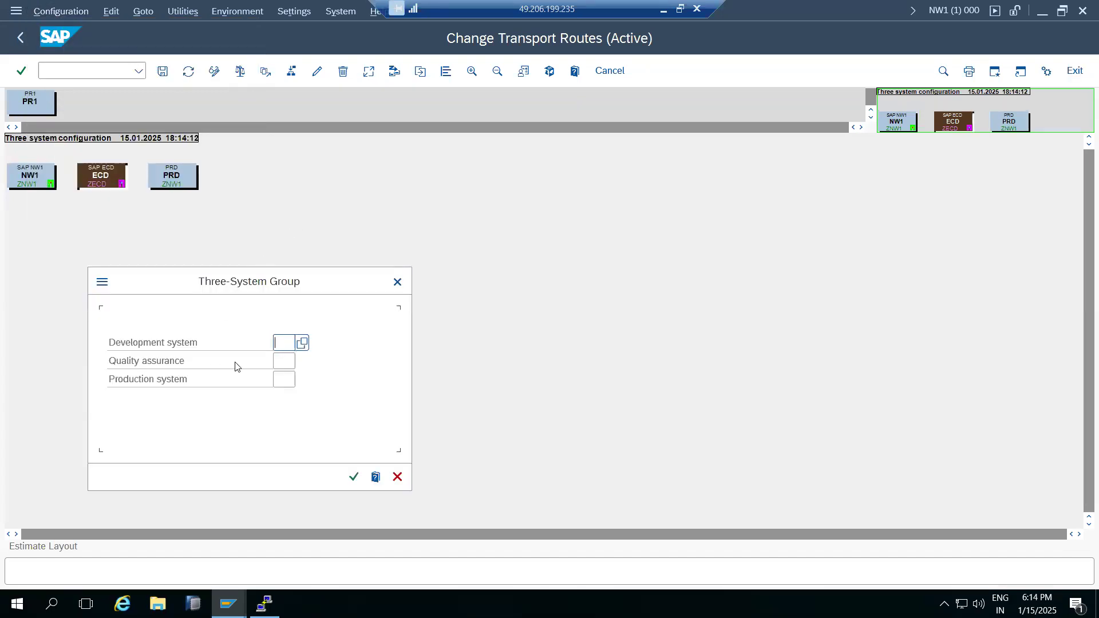
{"action": "type", "text": "ECD"}
{"action": "left_click", "coordinate": [283, 359]}
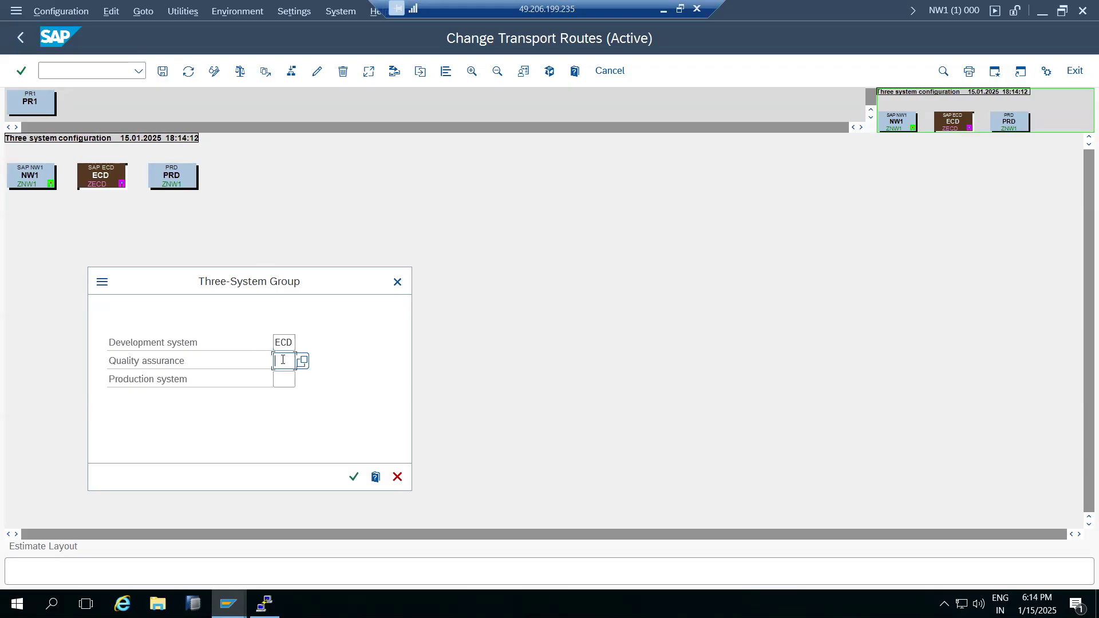
{"action": "type", "text": "NW1"}
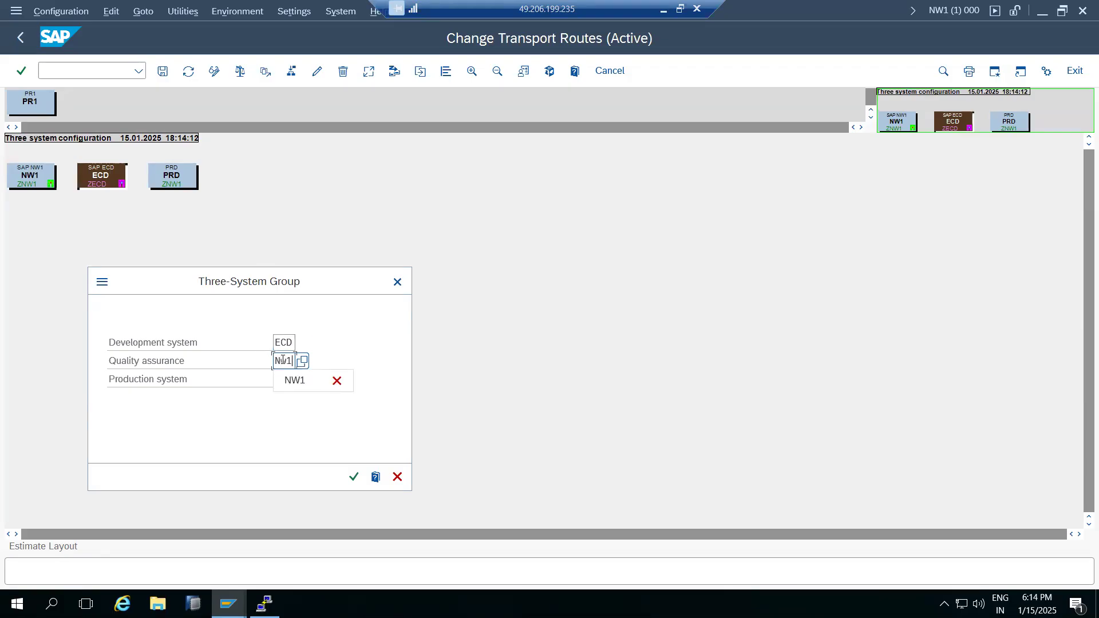
{"action": "key", "text": "Tab"}
{"action": "type", "text": "PRD"}
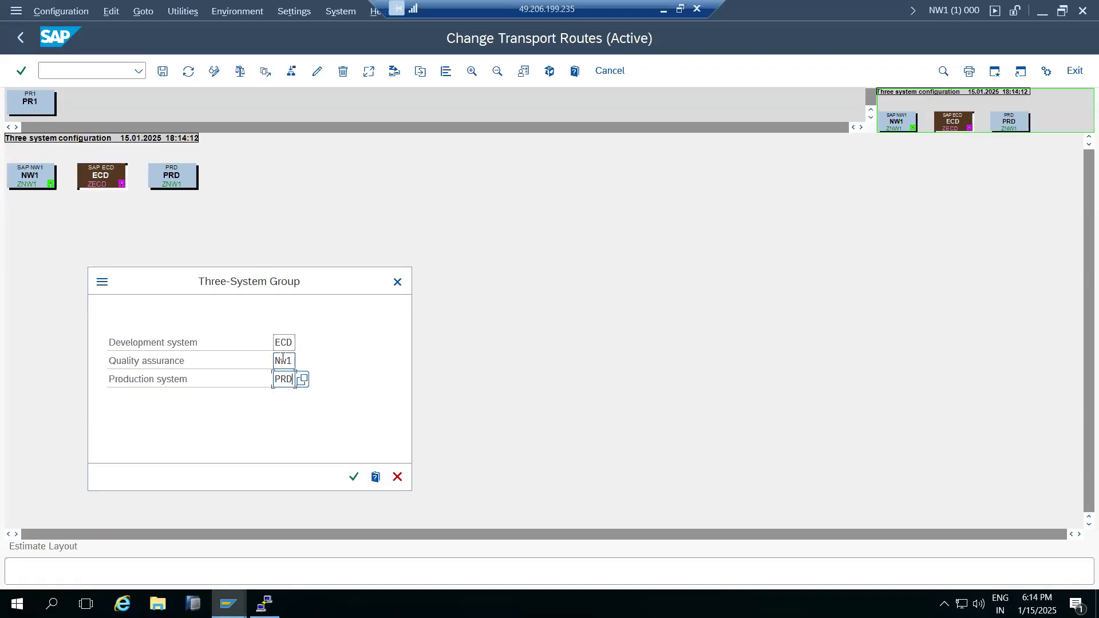
{"action": "left_click", "coordinate": [353, 477]}
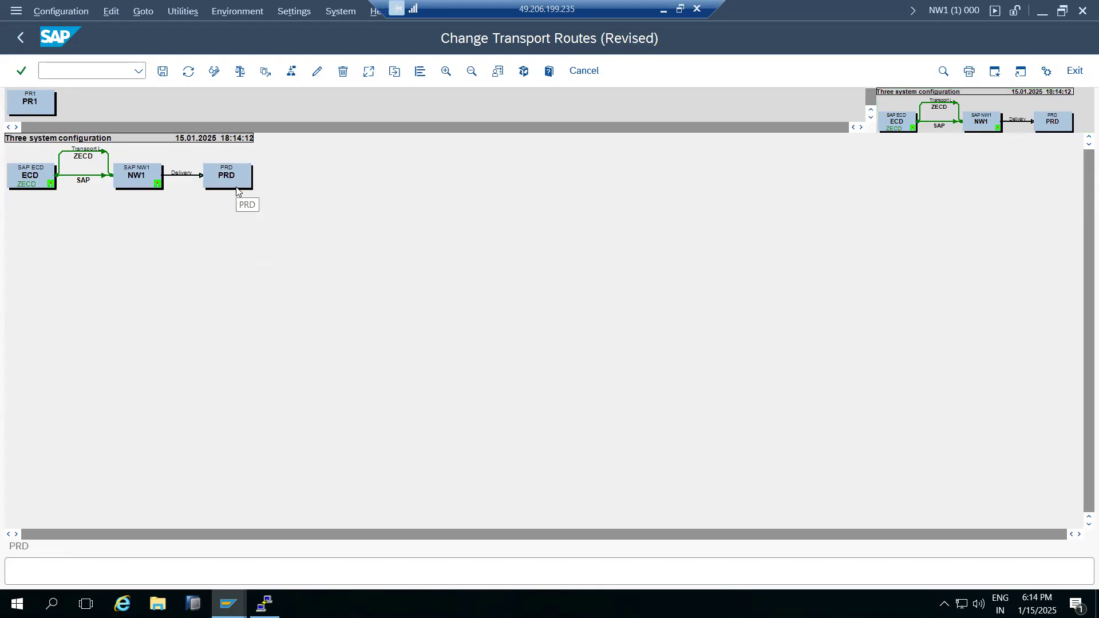
Save the new route configuration, accept the short text, and distribute and activate it.
{"action": "left_click", "coordinate": [163, 71]}
{"action": "left_click", "coordinate": [12, 38]}
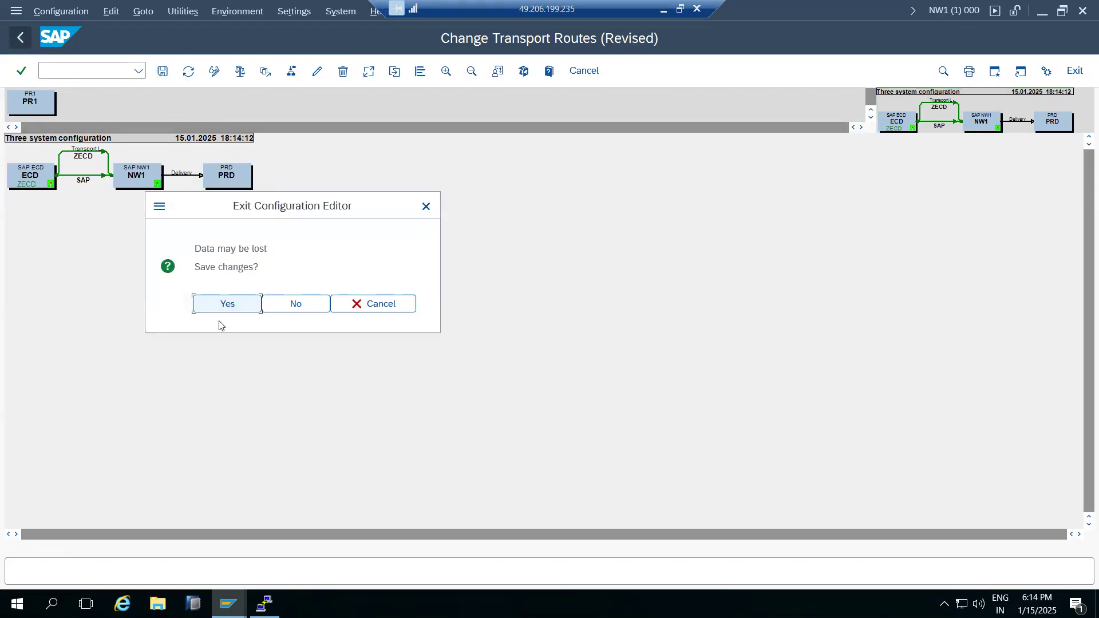
{"action": "left_click", "coordinate": [249, 304]}
{"action": "left_click", "coordinate": [267, 479]}
{"action": "left_click", "coordinate": [250, 326]}
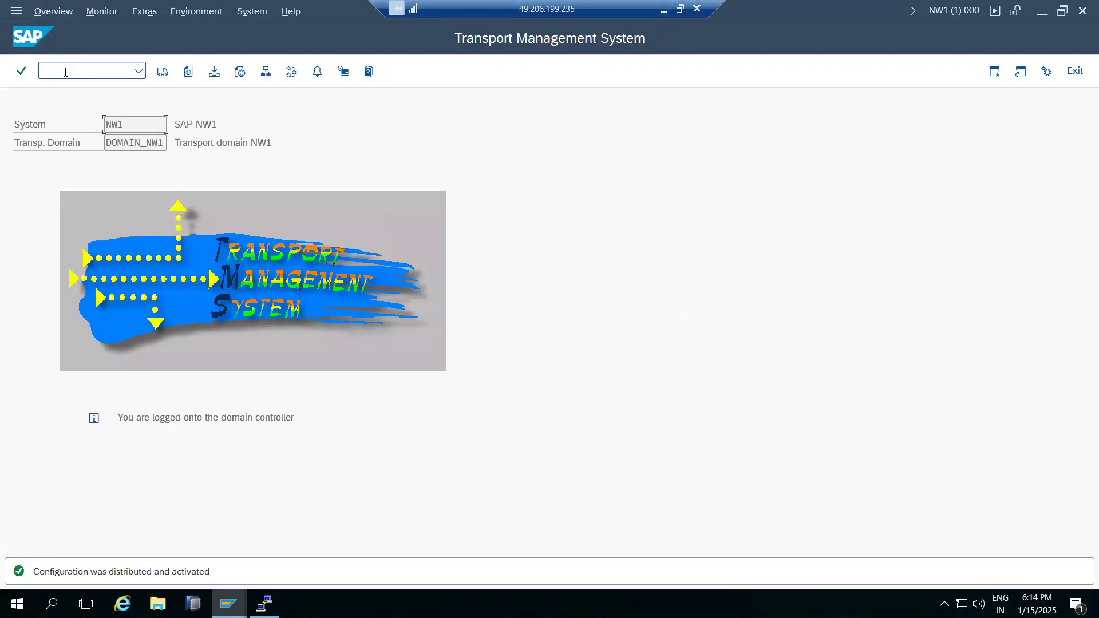
Run /nscc4 to browse the 38-client list, go back, then reopen the Clients overview.
{"action": "type", "text": "/nscc4"}
{"action": "key", "text": "Return"}
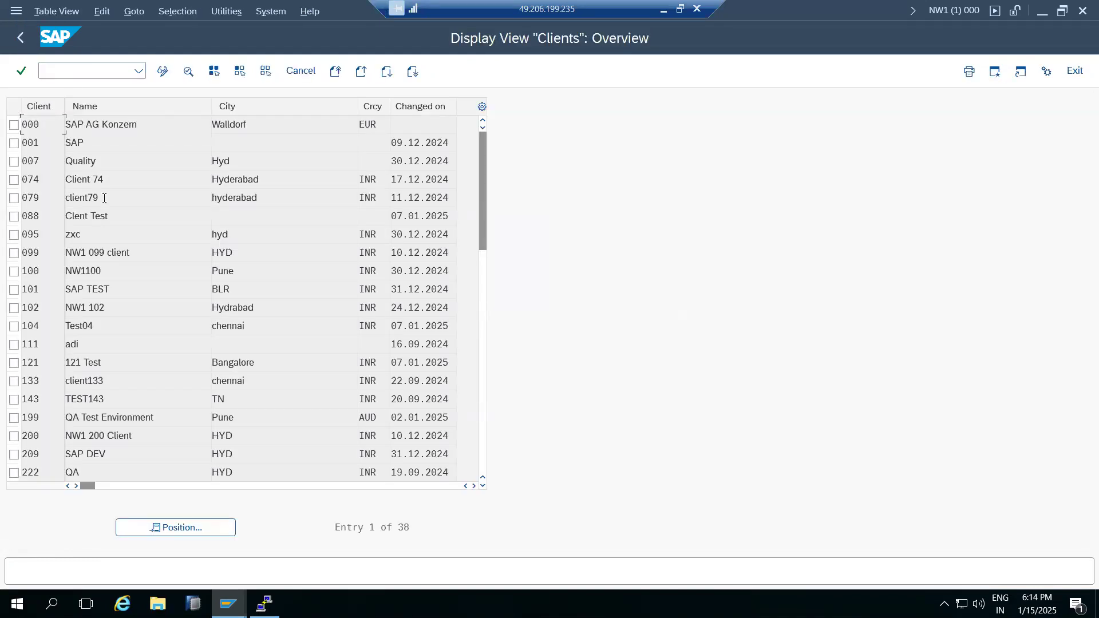
{"action": "scroll", "coordinate": [107, 227], "scroll_direction": "down", "scroll_amount": 7}
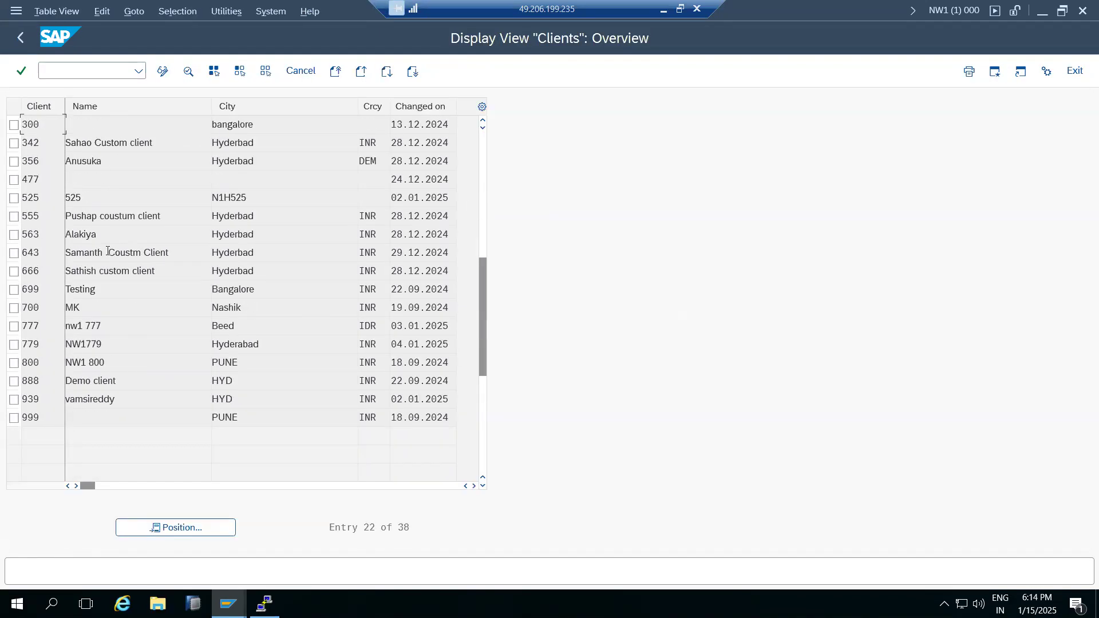
{"action": "scroll", "coordinate": [107, 252], "scroll_direction": "up", "scroll_amount": 7}
{"action": "left_click", "coordinate": [19, 43]}
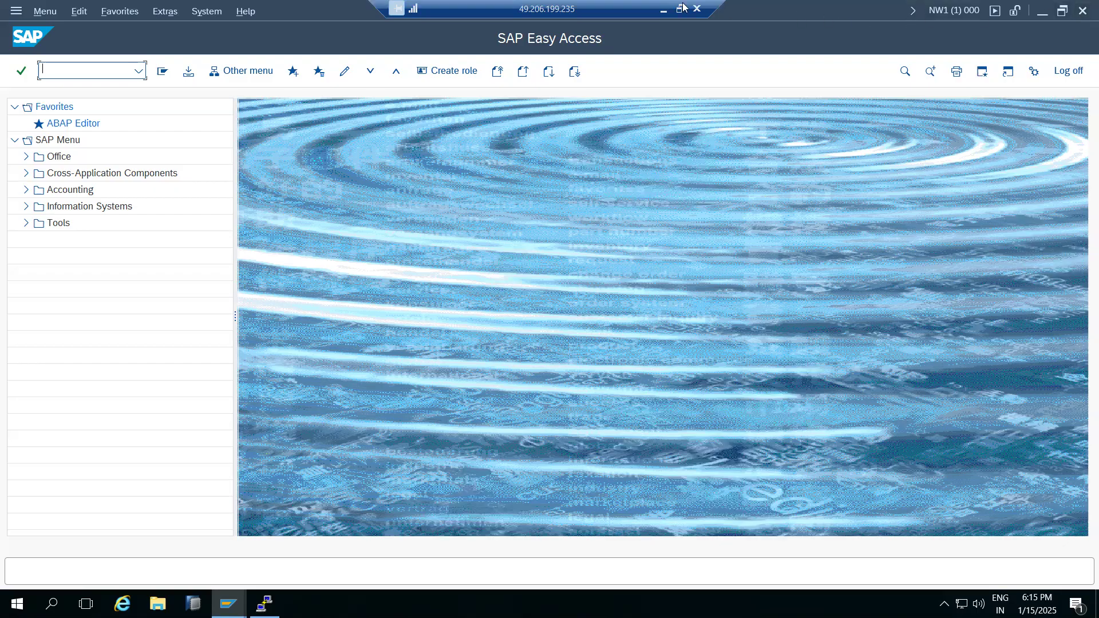
{"action": "type", "text": "scc4"}
{"action": "key", "text": "Return"}
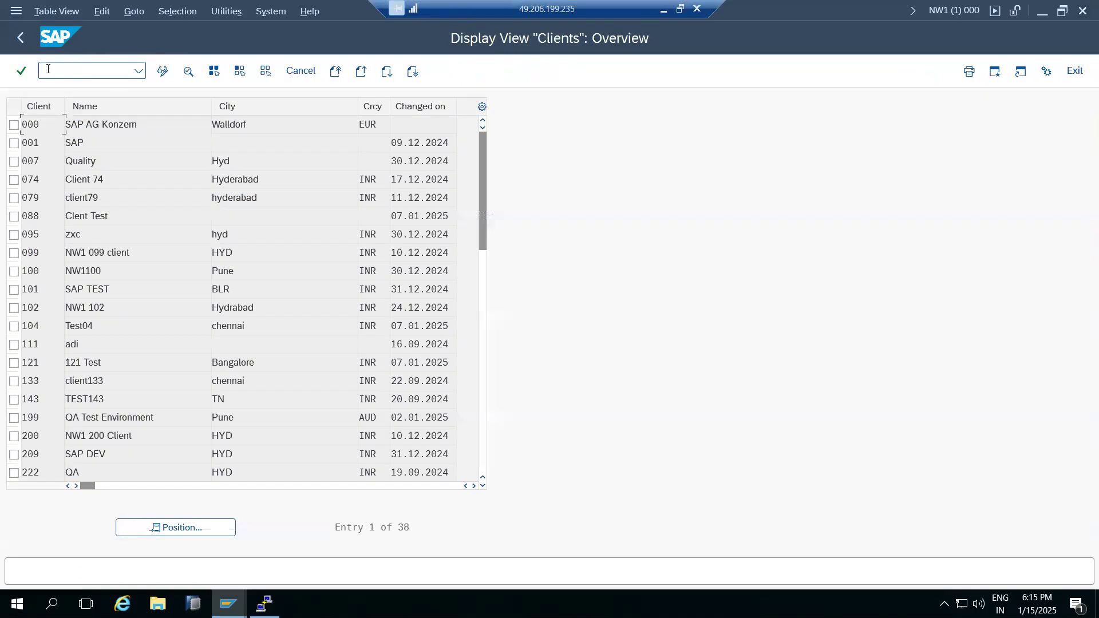
Inspect client 007's cross-client options, then make the clients table editable and acknowledge the warning.
{"action": "double_click", "coordinate": [35, 155]}
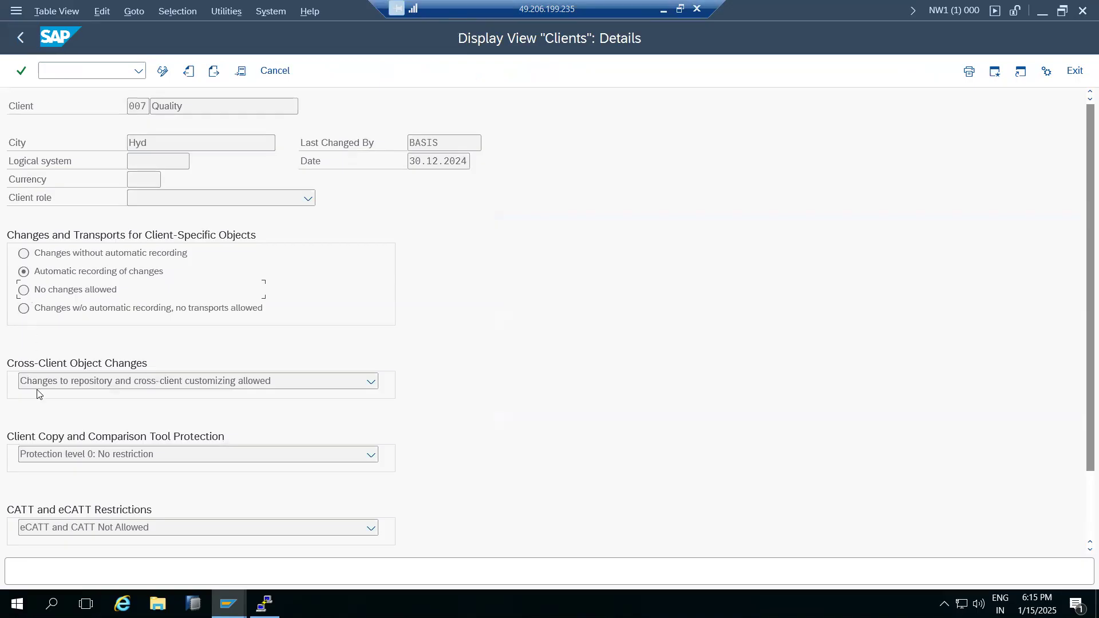
{"action": "left_click", "coordinate": [45, 382]}
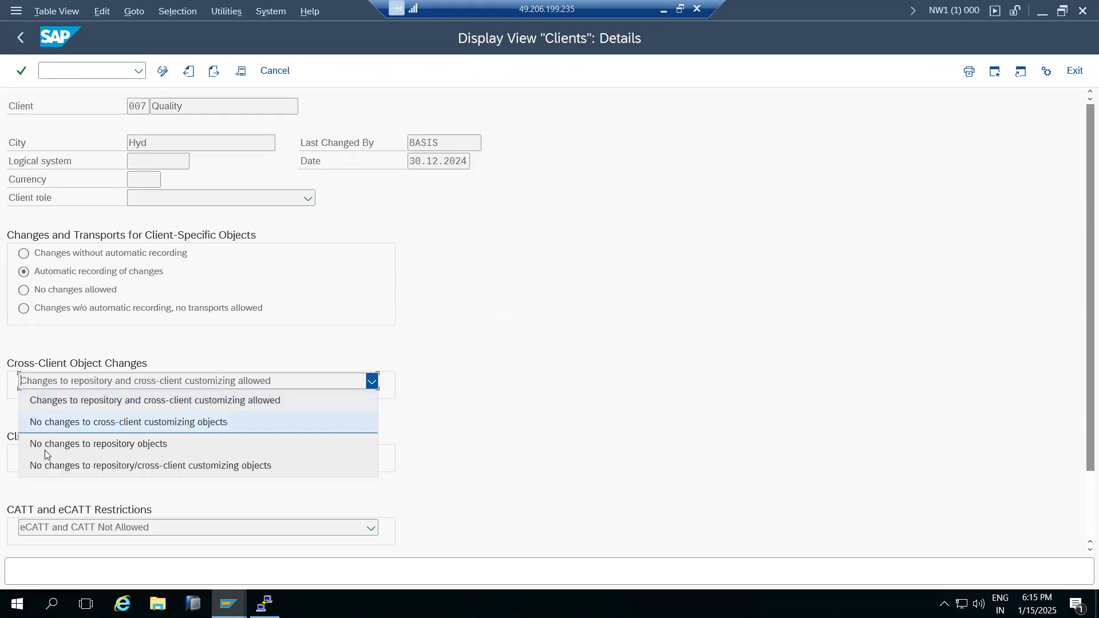
{"action": "left_click", "coordinate": [49, 465]}
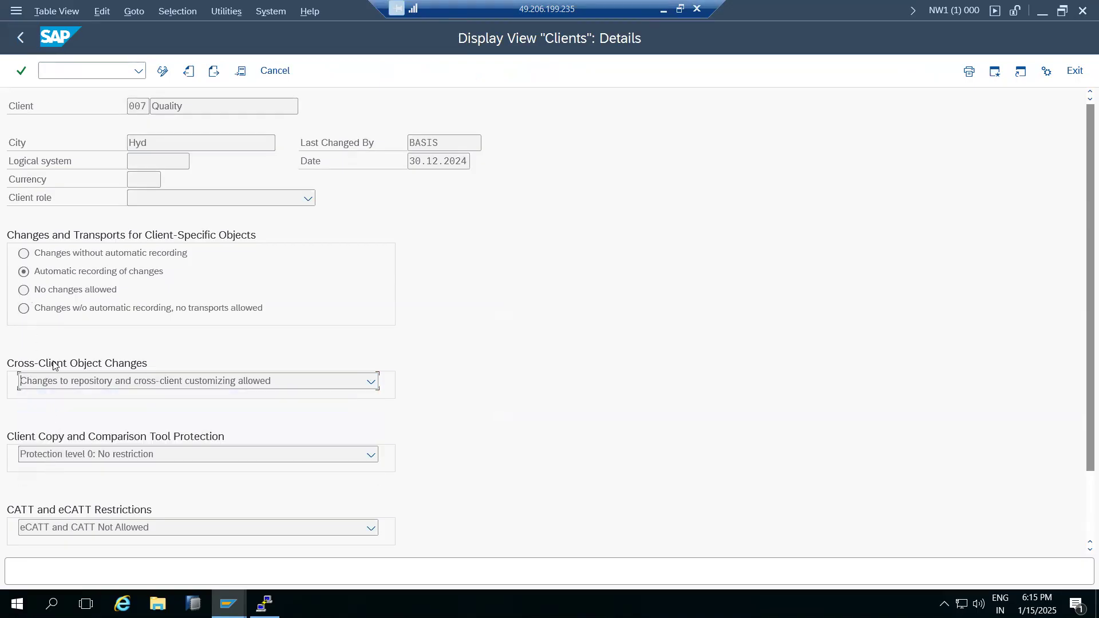
{"action": "left_click", "coordinate": [164, 72]}
{"action": "left_click", "coordinate": [404, 479]}
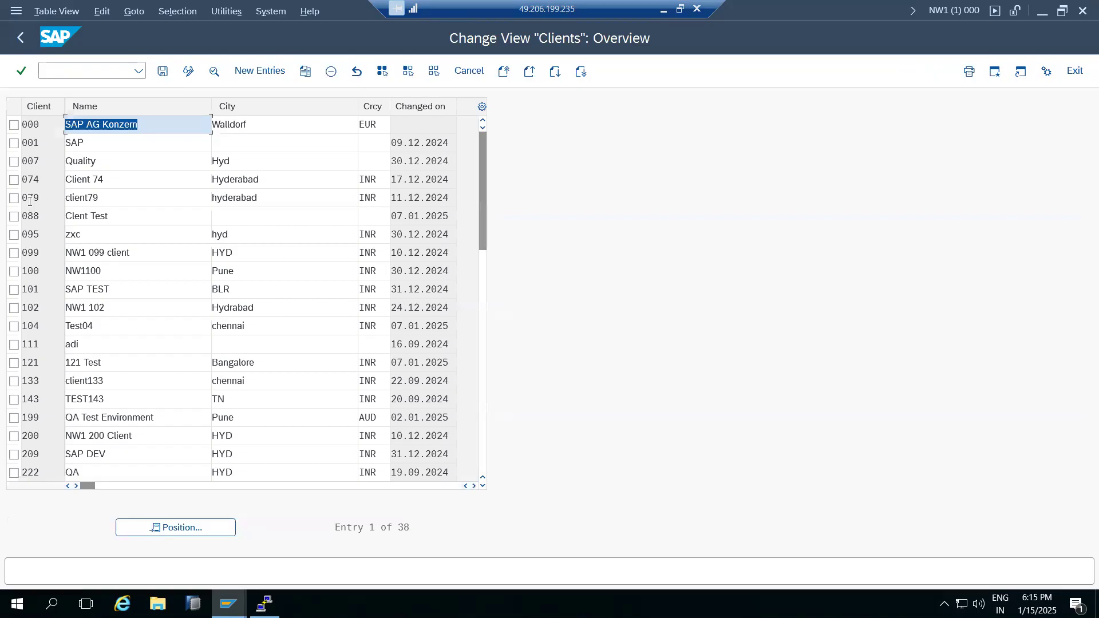
Set client 079 to 'No changes allowed' and no repository/cross-client customizing changes, then save.
{"action": "double_click", "coordinate": [30, 201]}
{"action": "left_click", "coordinate": [23, 289]}
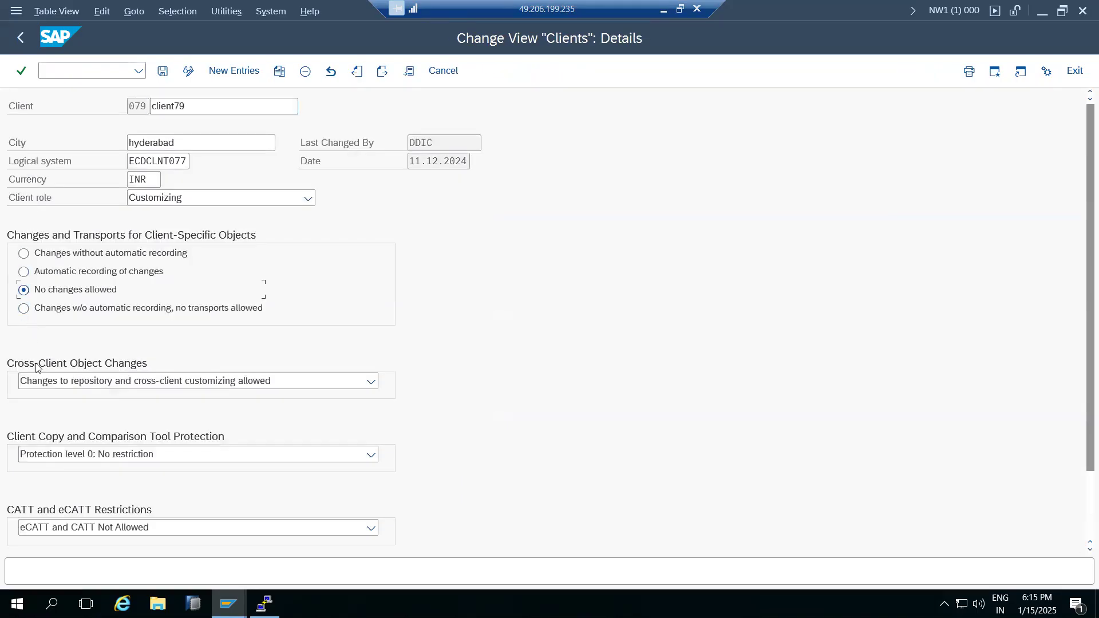
{"action": "left_click", "coordinate": [47, 382]}
{"action": "left_click", "coordinate": [51, 462]}
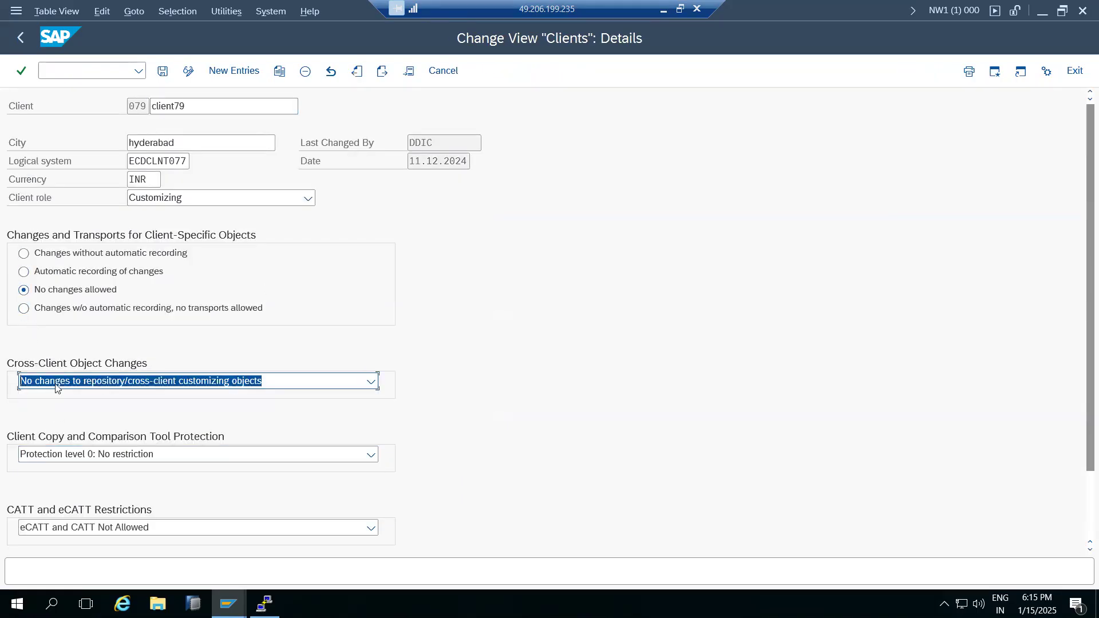
{"action": "left_click", "coordinate": [163, 71]}
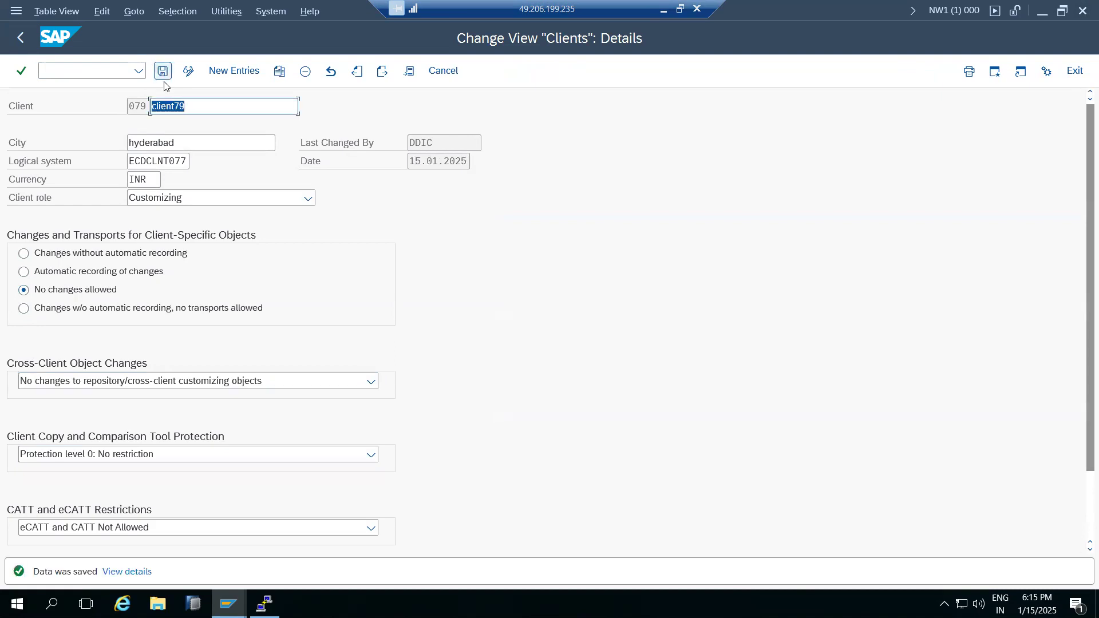
{"action": "left_click", "coordinate": [173, 161]}
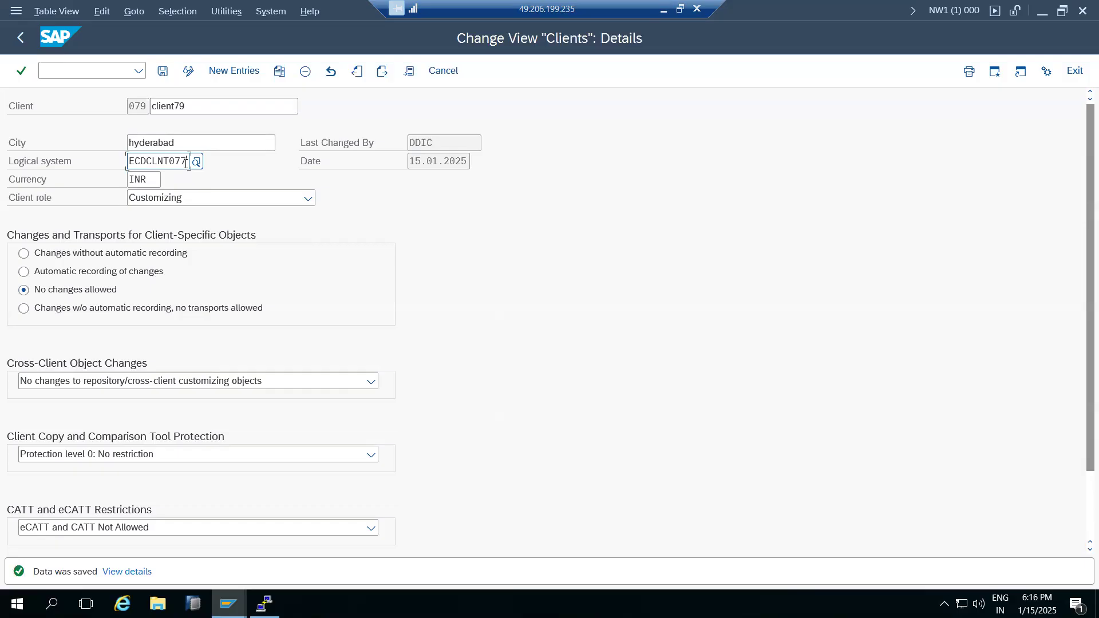
Reapply 'No changes allowed' and block repository and cross-client customizing changes for client 079.
{"action": "left_click", "coordinate": [23, 273]}
{"action": "left_click", "coordinate": [23, 289]}
{"action": "left_click", "coordinate": [37, 379]}
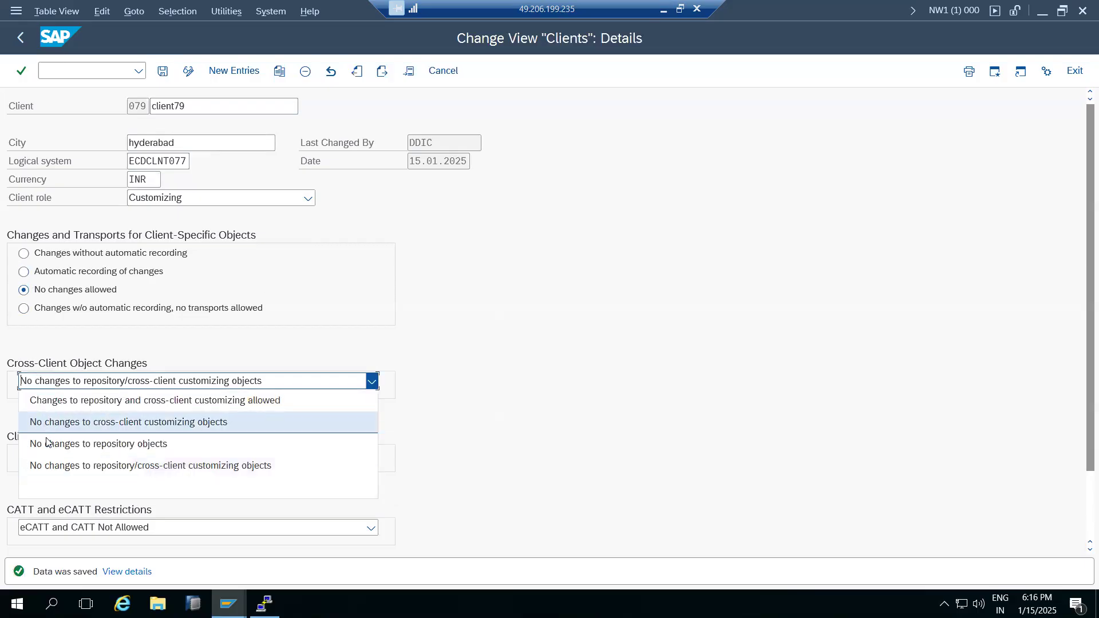
{"action": "left_click", "coordinate": [50, 466]}
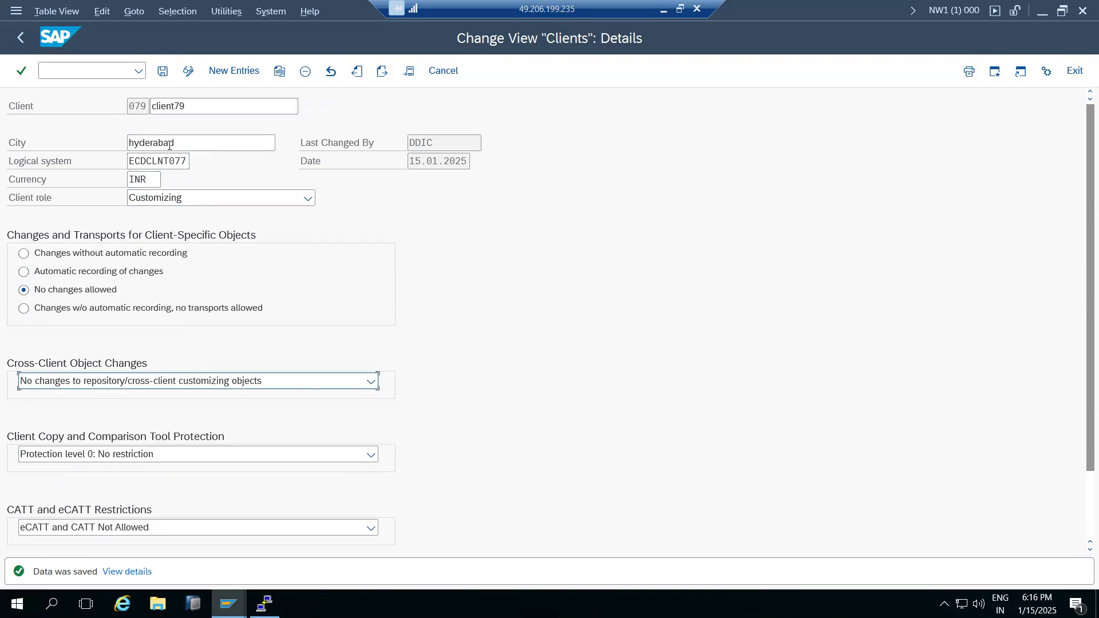
Highlight client number 079 and 077 in the logical system name, then back out to Easy Access.
{"action": "left_click_drag", "start_coordinate": [146, 104], "coordinate": [129, 106]}
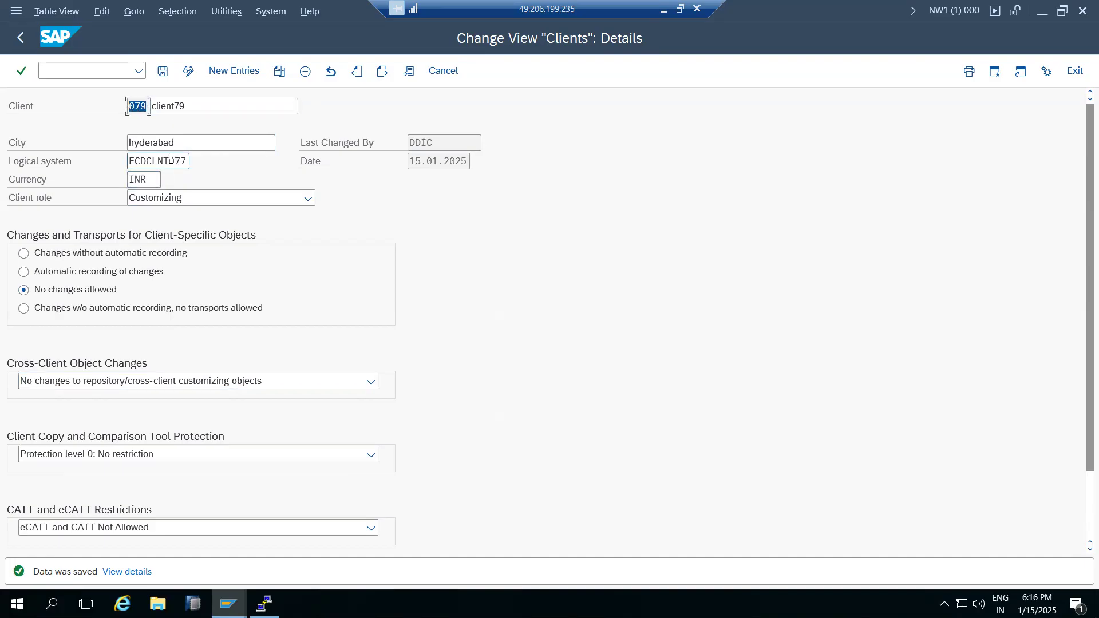
{"action": "left_click_drag", "start_coordinate": [171, 160], "coordinate": [130, 160]}
{"action": "left_click", "coordinate": [21, 38]}
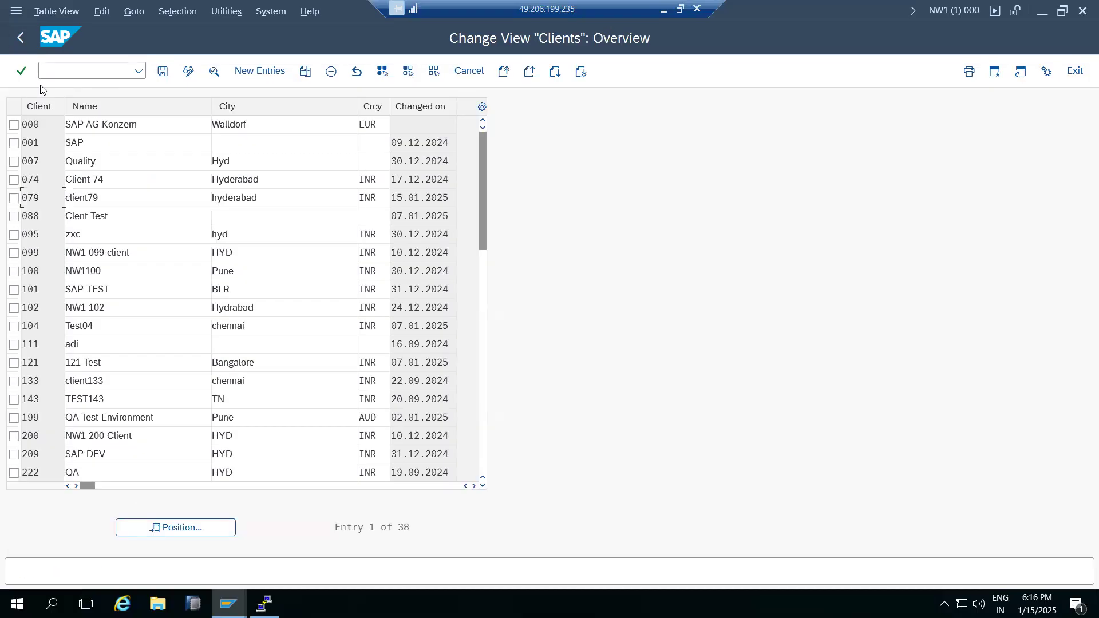
{"action": "left_click", "coordinate": [23, 44]}
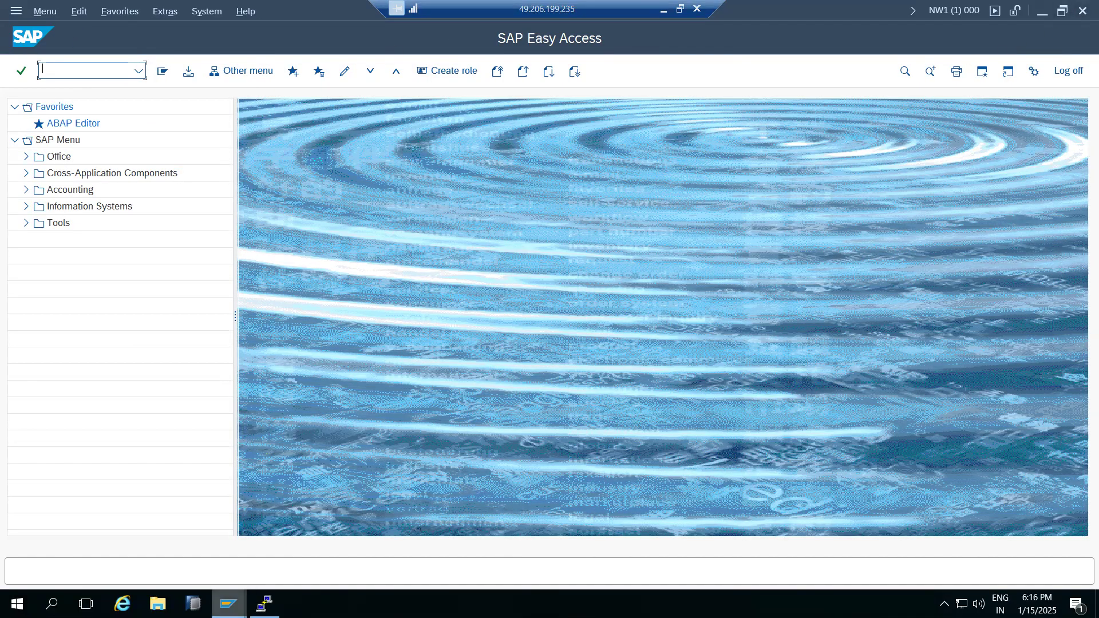
Delete the TMS configuration on NW1 via STMS and cancel the transport domain dialog.
{"action": "left_click", "coordinate": [228, 604]}
{"action": "left_click", "coordinate": [222, 579]}
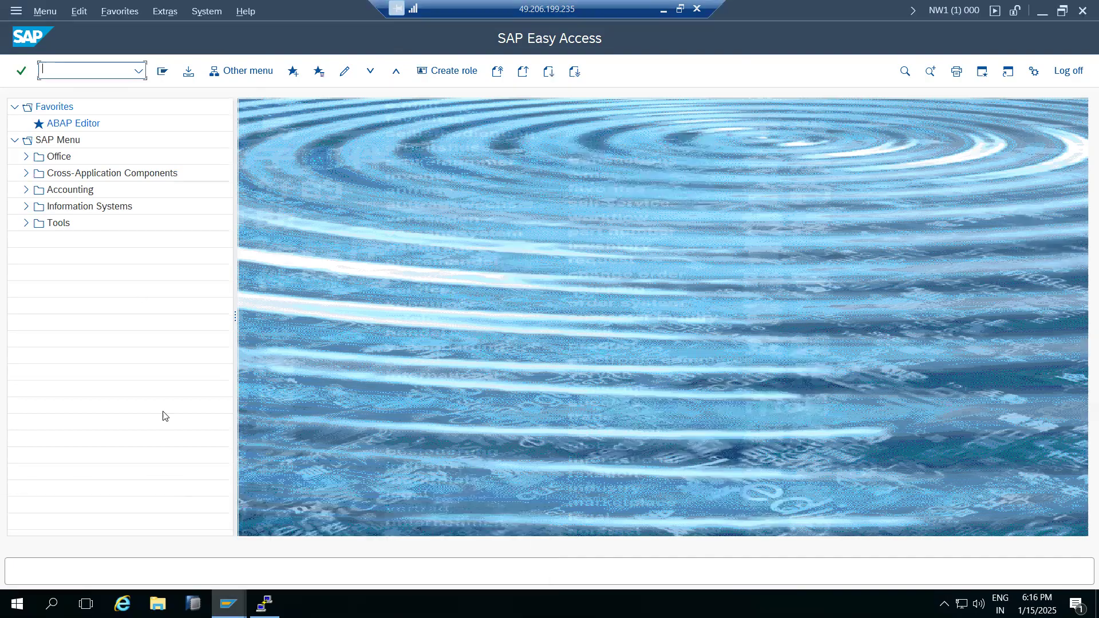
{"action": "type", "text": "stms"}
{"action": "key", "text": "Return"}
{"action": "left_click", "coordinate": [99, 13]}
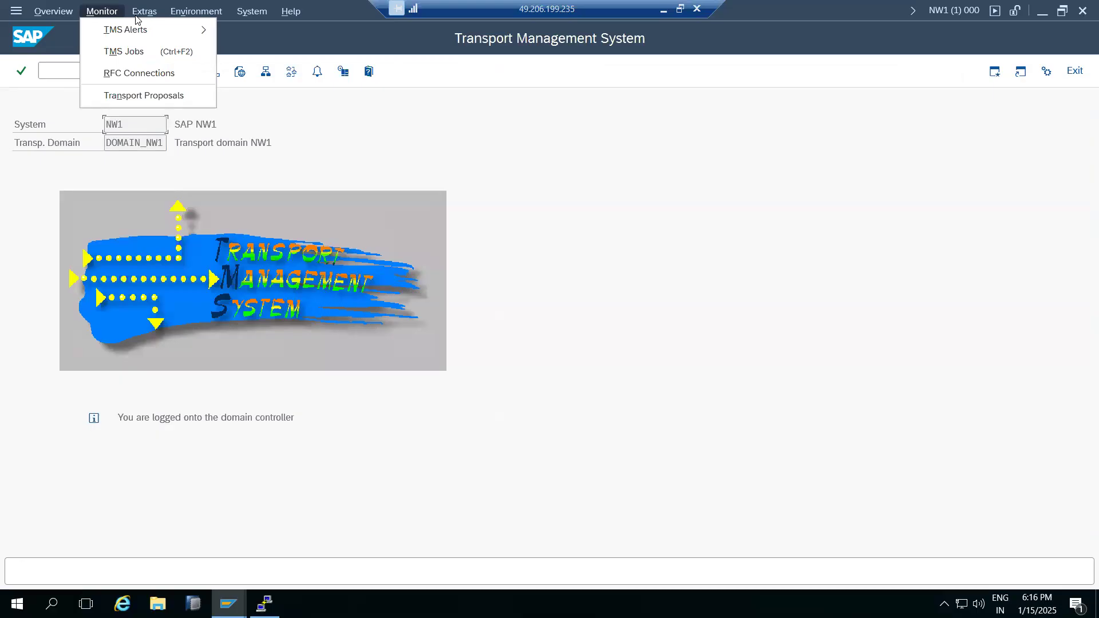
{"action": "mouse_move", "coordinate": [146, 11]}
{"action": "left_click", "coordinate": [159, 75]}
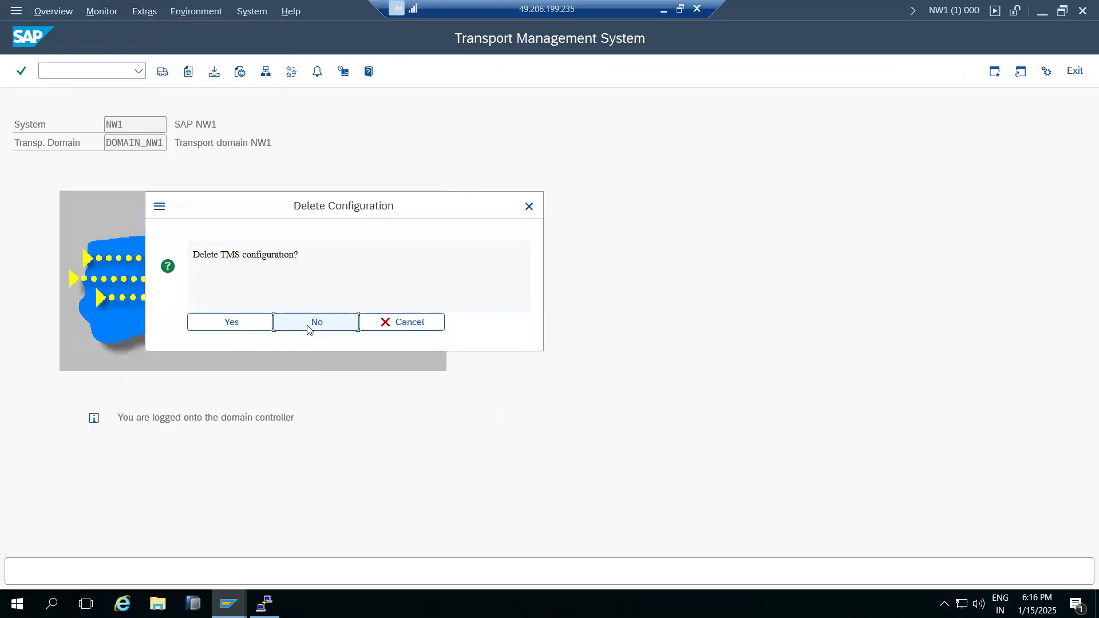
{"action": "left_click", "coordinate": [256, 332]}
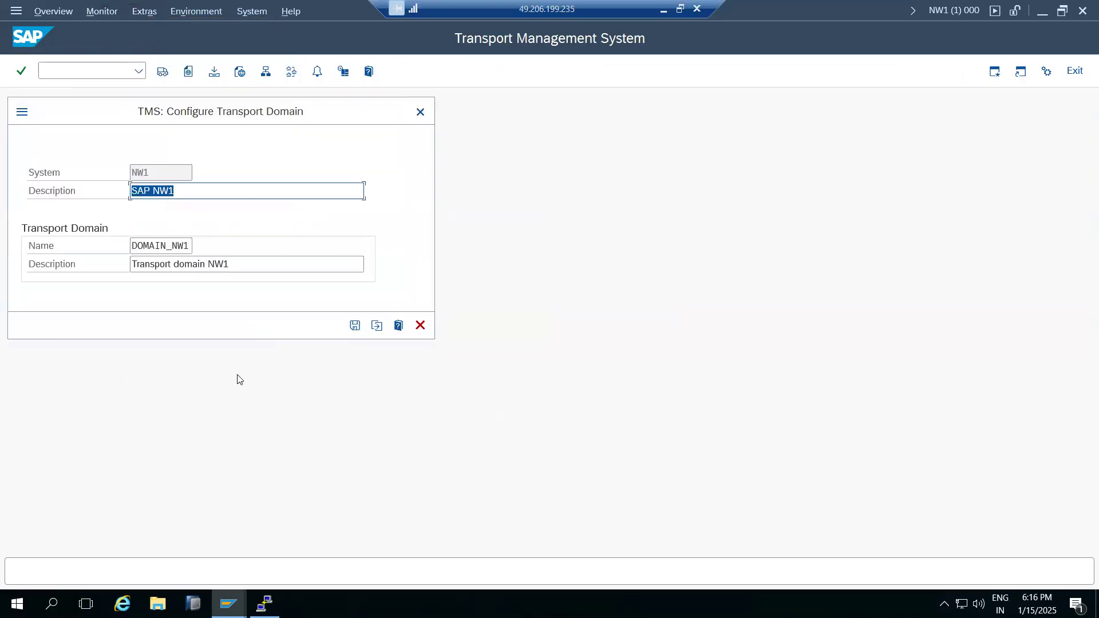
{"action": "left_click", "coordinate": [421, 325]}
Delete the ECD TMS configuration likewise, cancel domain inclusion, then switch to the NH5 window.
{"action": "mouse_move", "coordinate": [229, 604]}
{"action": "left_click", "coordinate": [269, 535]}
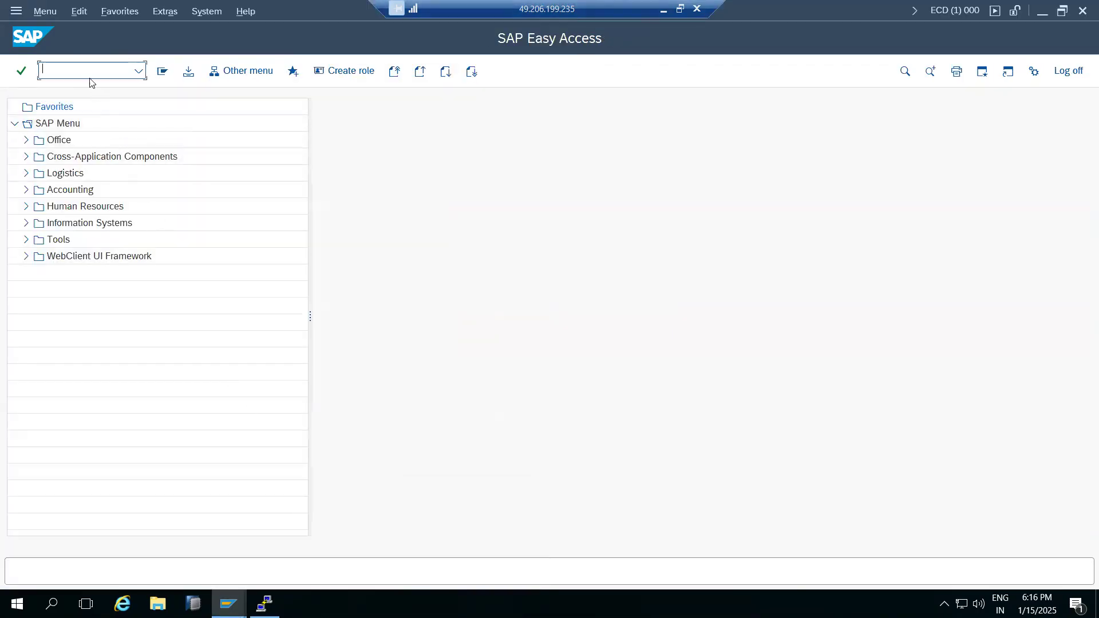
{"action": "type", "text": "stms"}
{"action": "key", "text": "Return"}
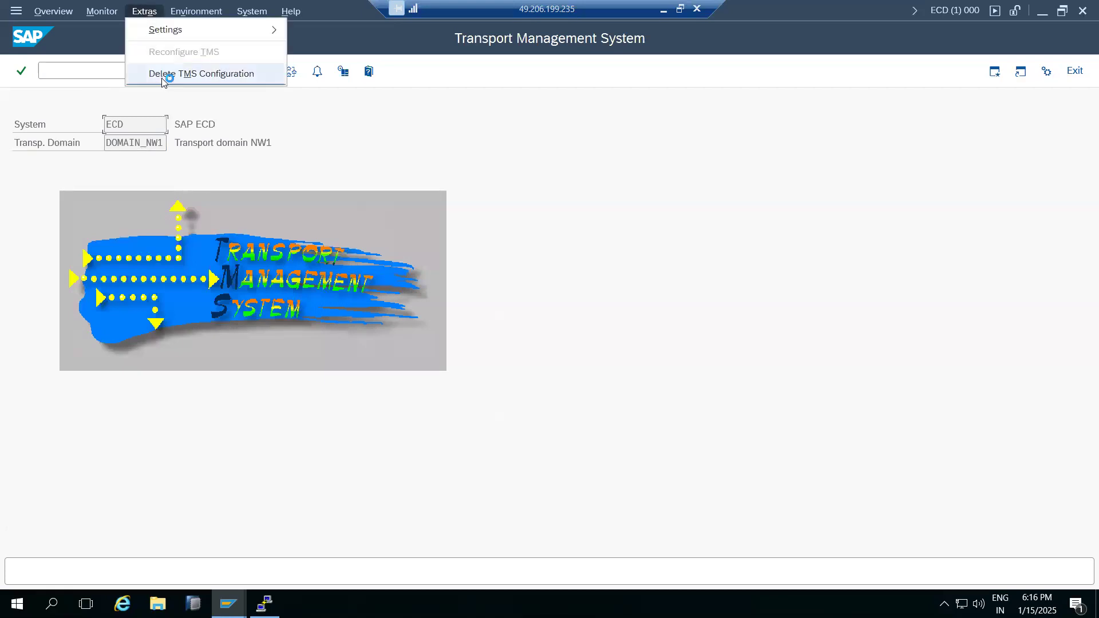
{"action": "left_click", "coordinate": [165, 74]}
{"action": "left_click", "coordinate": [252, 321]}
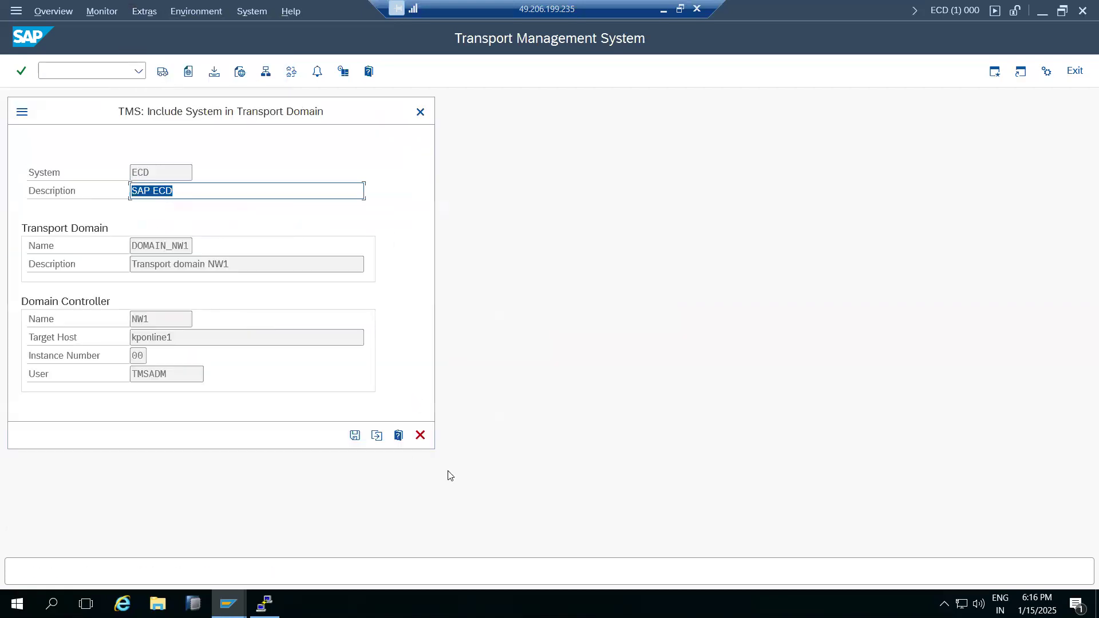
{"action": "left_click", "coordinate": [420, 435]}
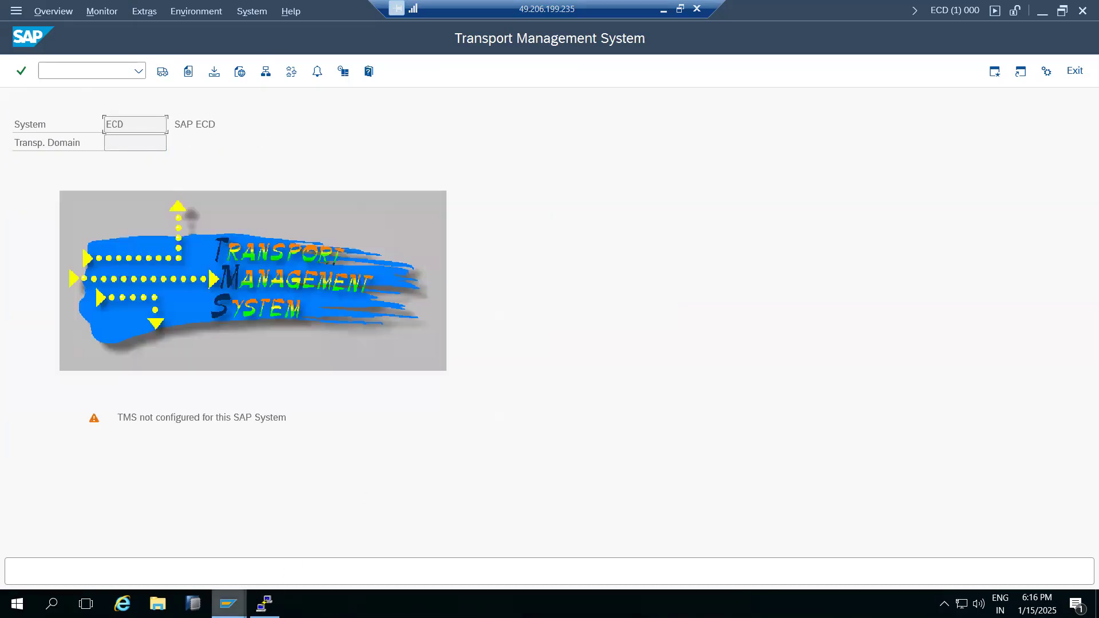
{"action": "mouse_move", "coordinate": [229, 604]}
{"action": "left_click", "coordinate": [480, 542]}
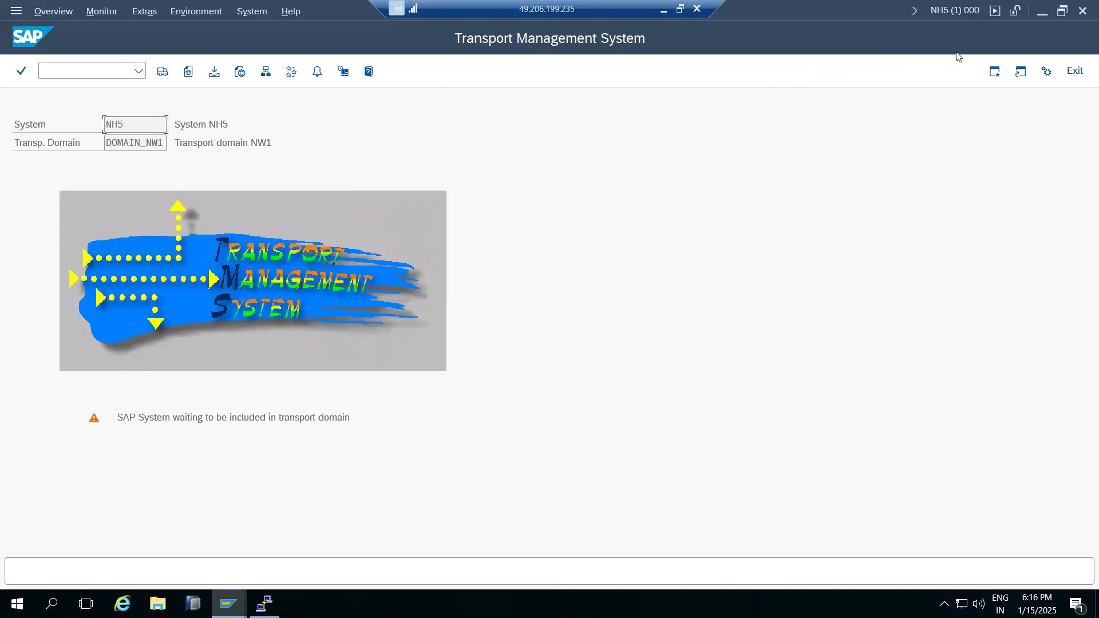
Close and log off the NH5, ECD and NW1 SAP sessions.
{"action": "left_click", "coordinate": [1083, 10]}
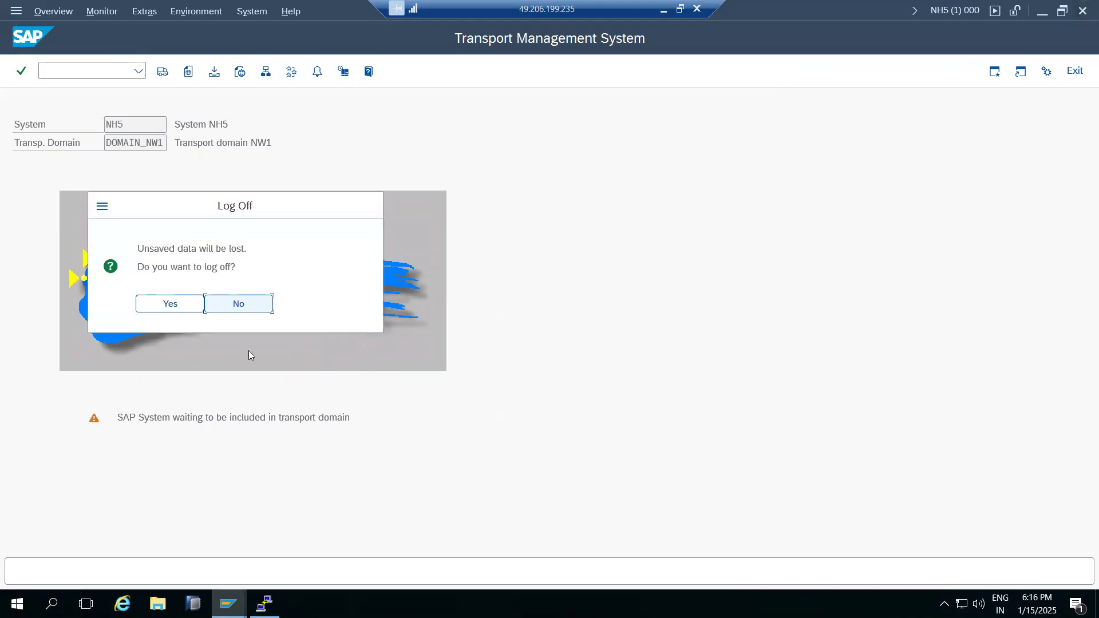
{"action": "left_click", "coordinate": [167, 299]}
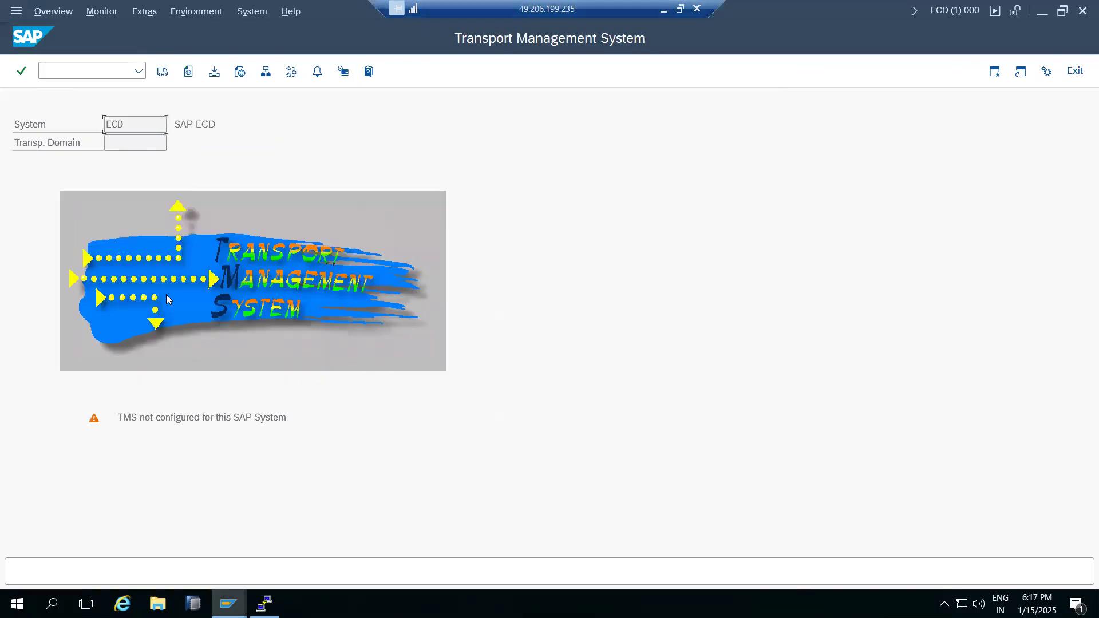
{"action": "left_click", "coordinate": [1083, 10]}
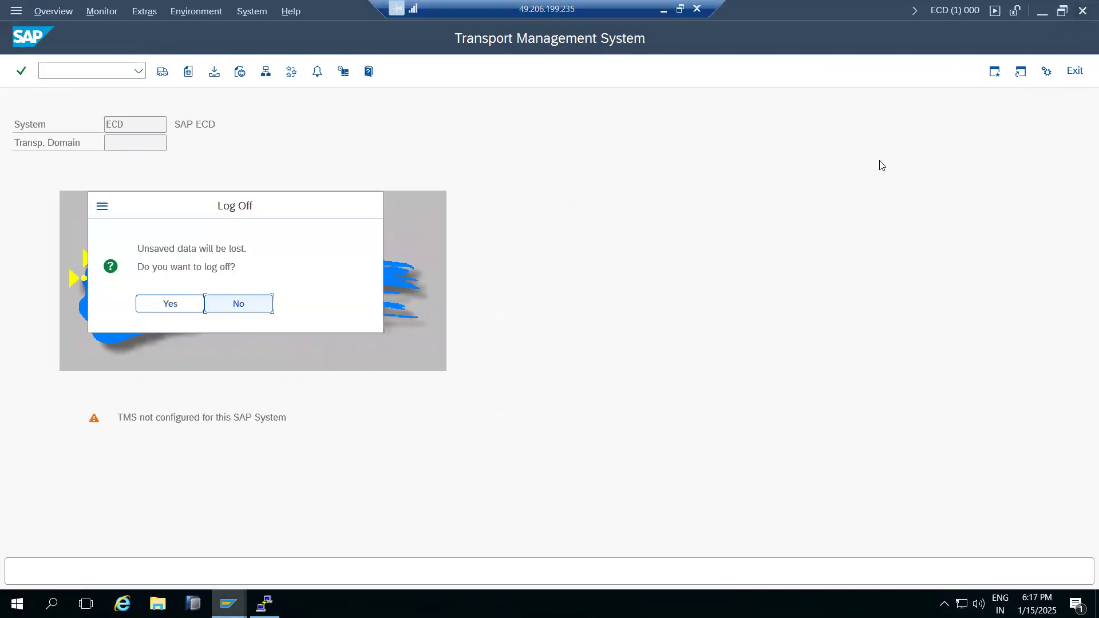
{"action": "left_click", "coordinate": [139, 312]}
{"action": "left_click", "coordinate": [1083, 10]}
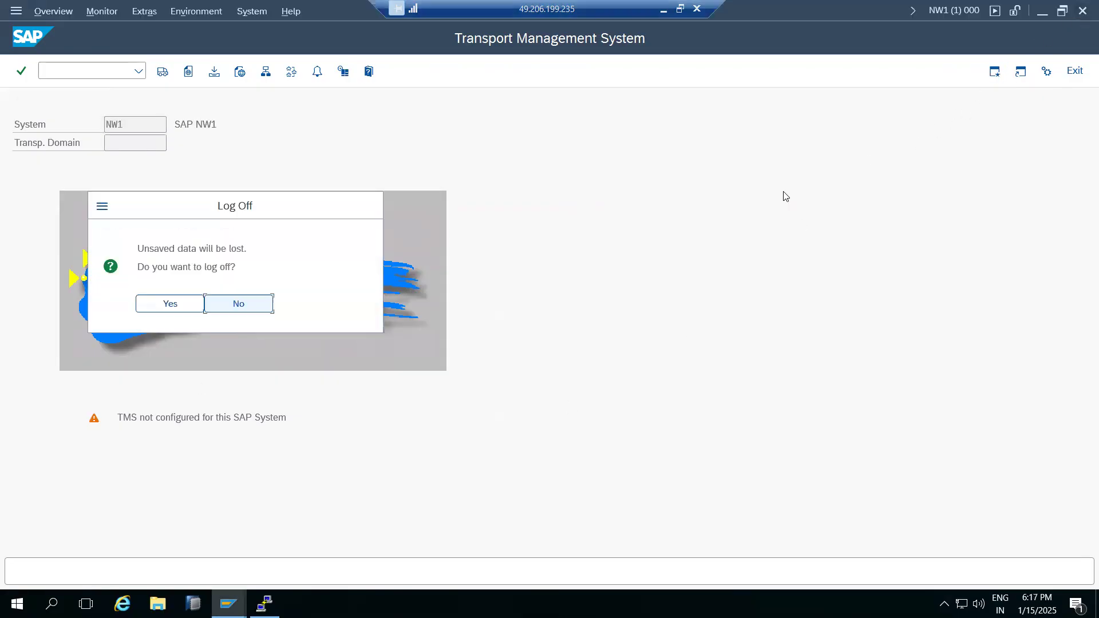
{"action": "left_click", "coordinate": [170, 304]}
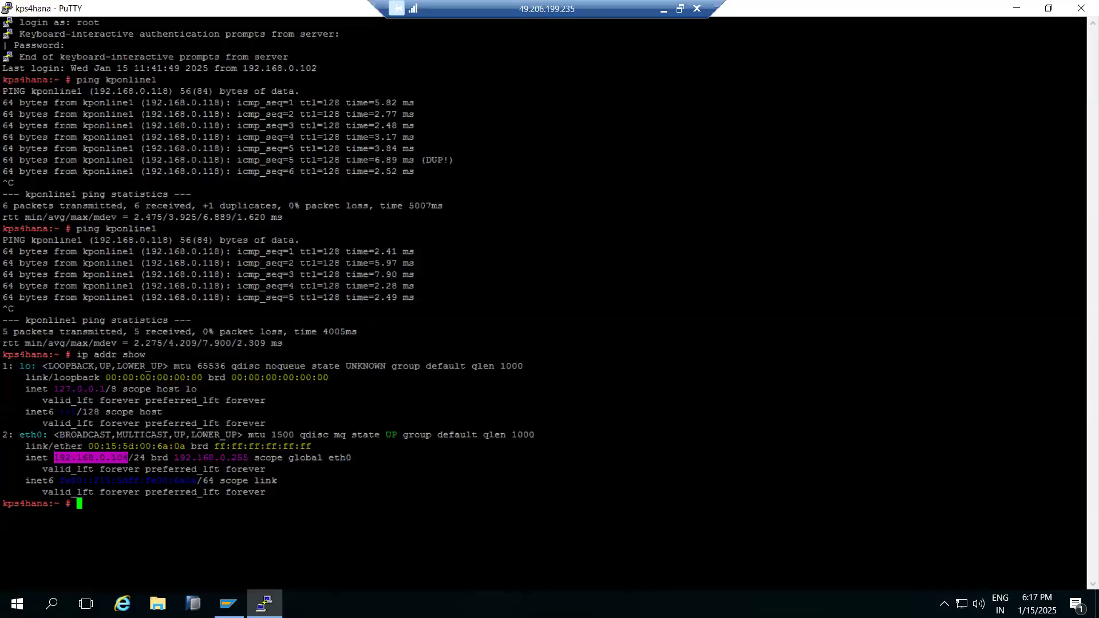
Minimize PuTTY and the SAP Logon window, then leave the remote desktop to reveal the Paint notes.
{"action": "left_click", "coordinate": [264, 604]}
{"action": "left_click", "coordinate": [228, 604]}
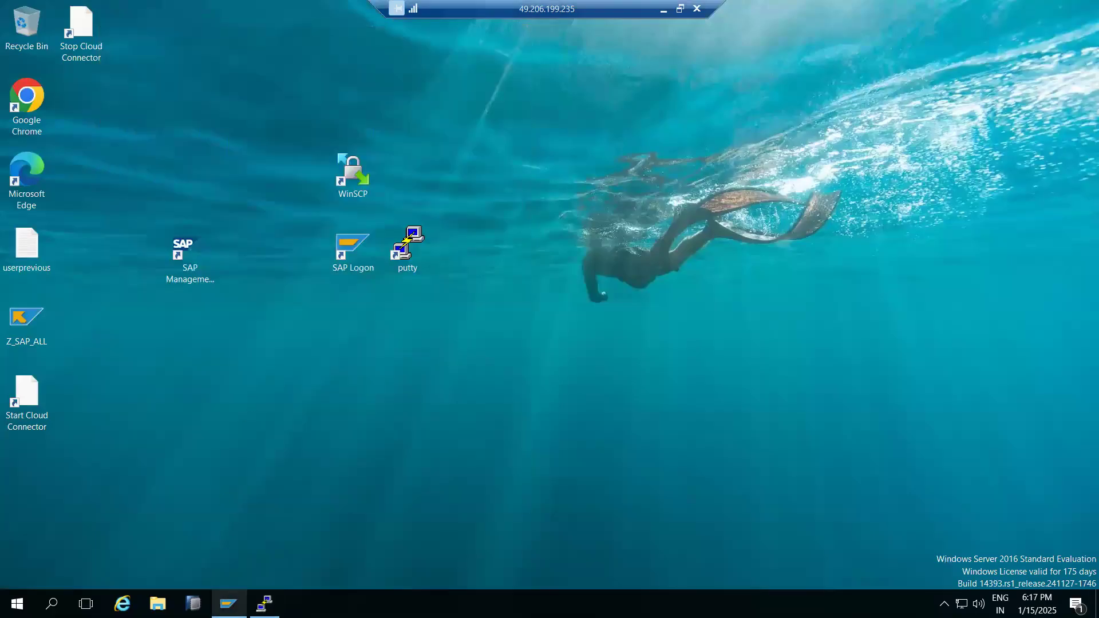
{"action": "left_click", "coordinate": [228, 604]}
{"action": "left_click", "coordinate": [293, 220]}
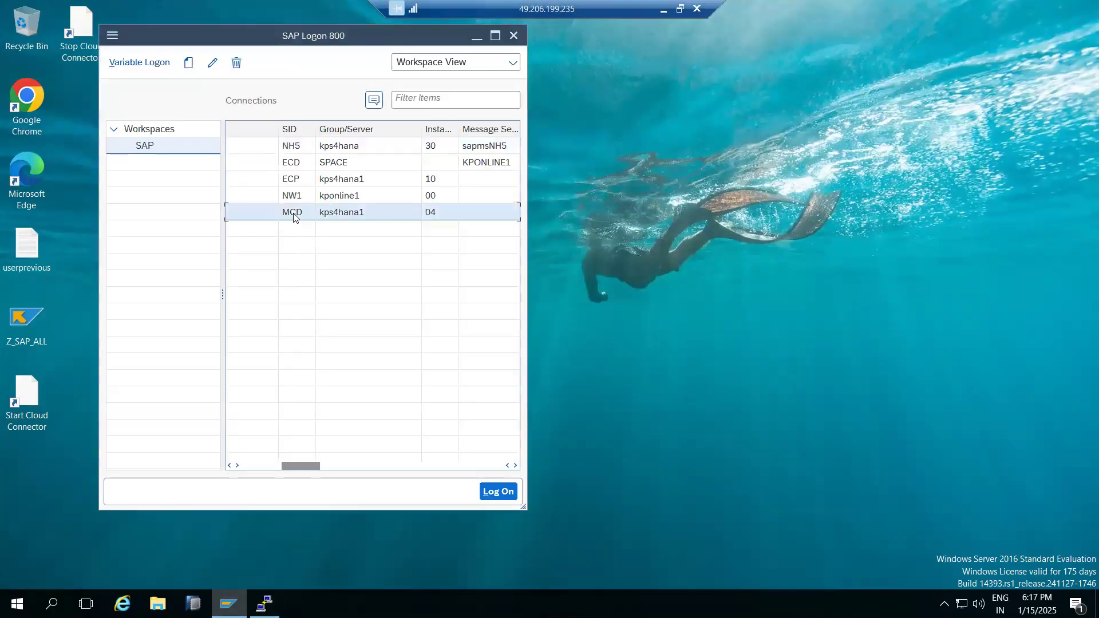
{"action": "left_click", "coordinate": [24, 324]}
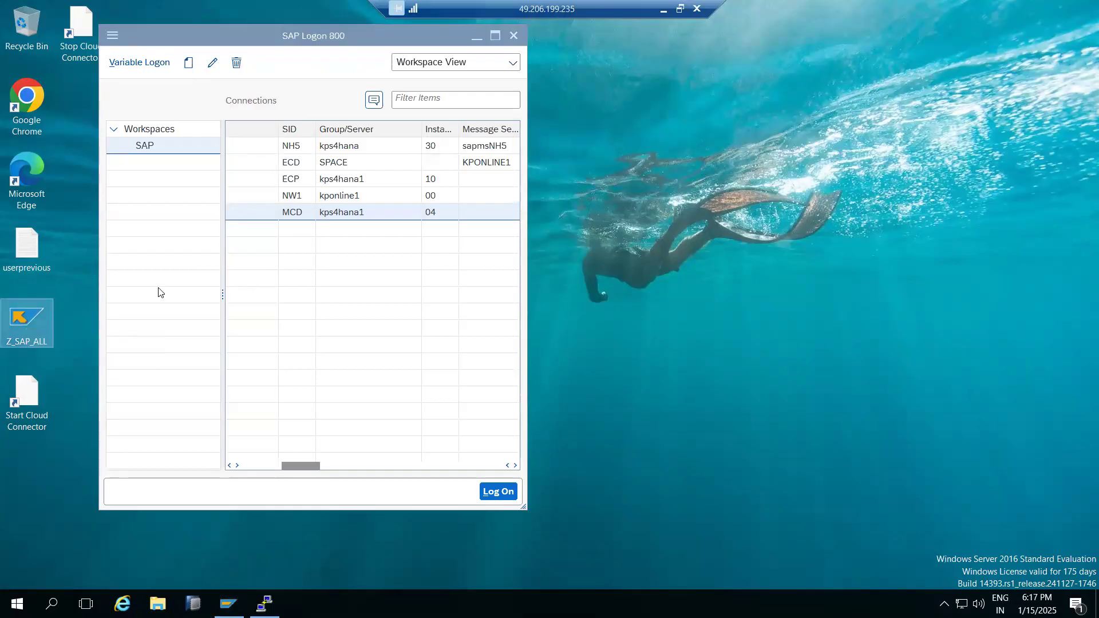
{"action": "left_click", "coordinate": [479, 37]}
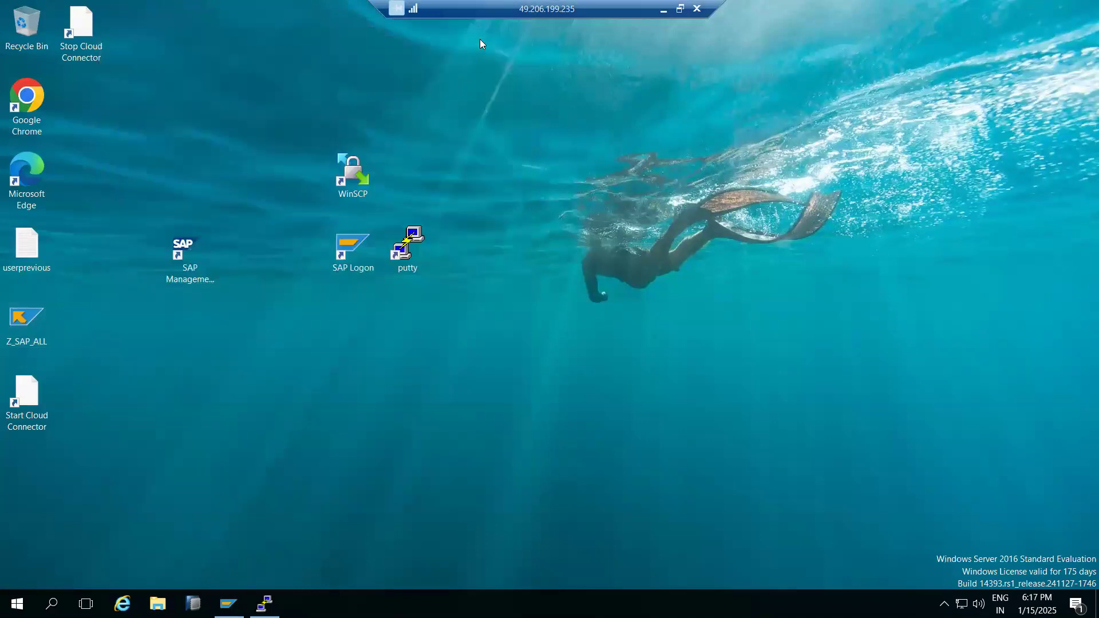
{"action": "left_click", "coordinate": [663, 9]}
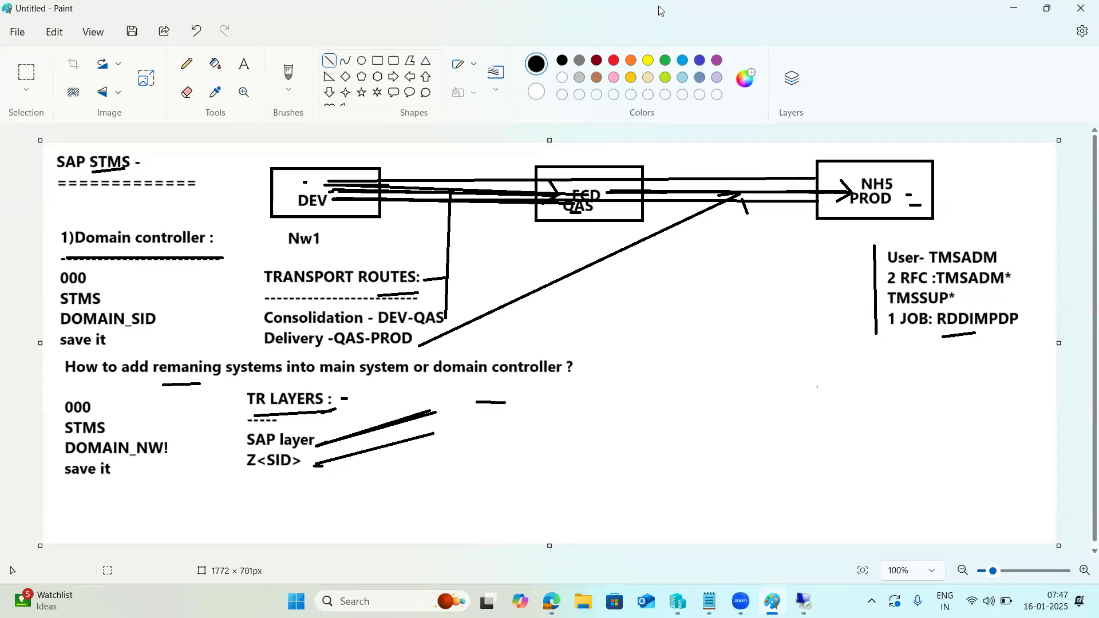
Back in the Paint STMS notes, draw four short dashes and a dot in the blank middle area.
{"action": "left_click", "coordinate": [661, 11]}
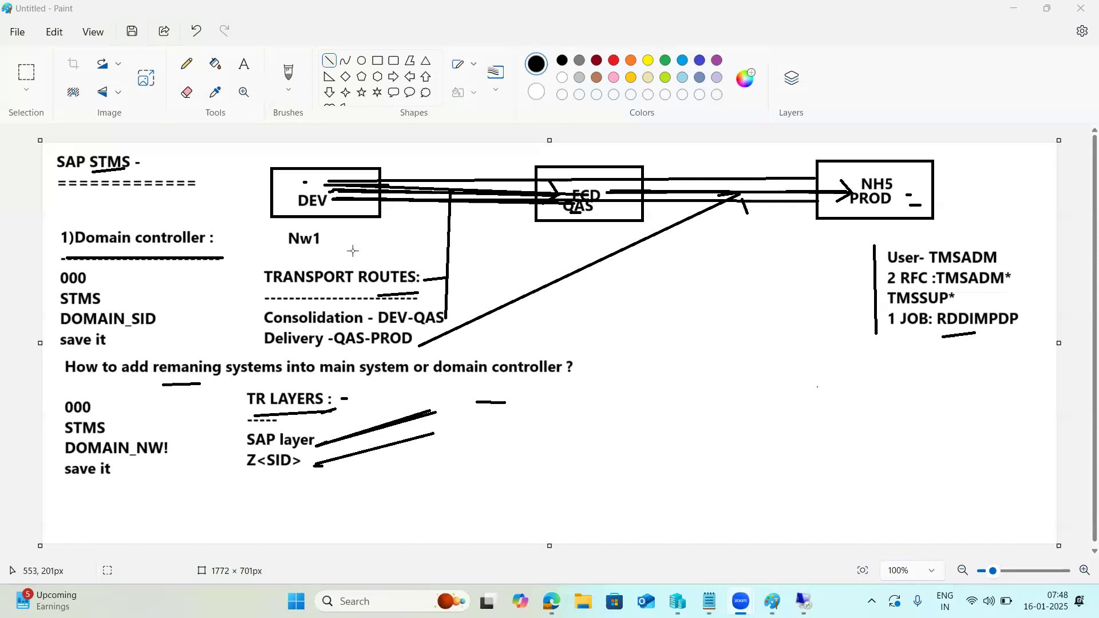
{"action": "left_click", "coordinate": [339, 233]}
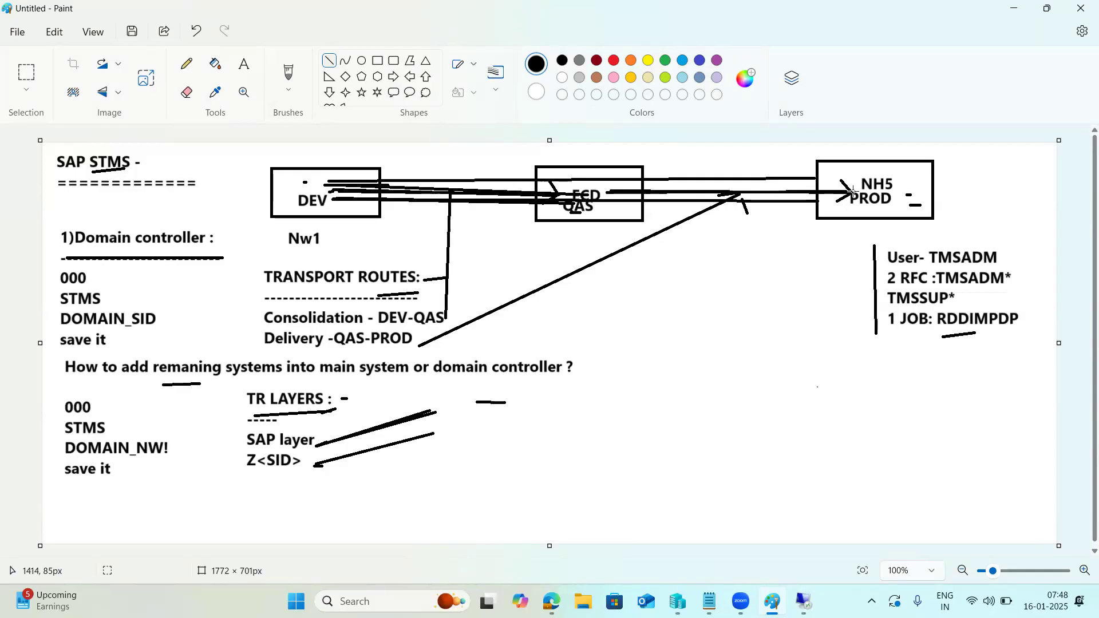
{"action": "mouse_move", "coordinate": [644, 342]}
{"action": "left_mouse_down"}
{"action": "mouse_move", "coordinate": [661, 342]}
{"action": "mouse_move", "coordinate": [654, 361]}
{"action": "left_mouse_up"}
{"action": "left_click_drag", "start_coordinate": [641, 373], "coordinate": [644, 388]}
{"action": "left_click", "coordinate": [628, 441]}
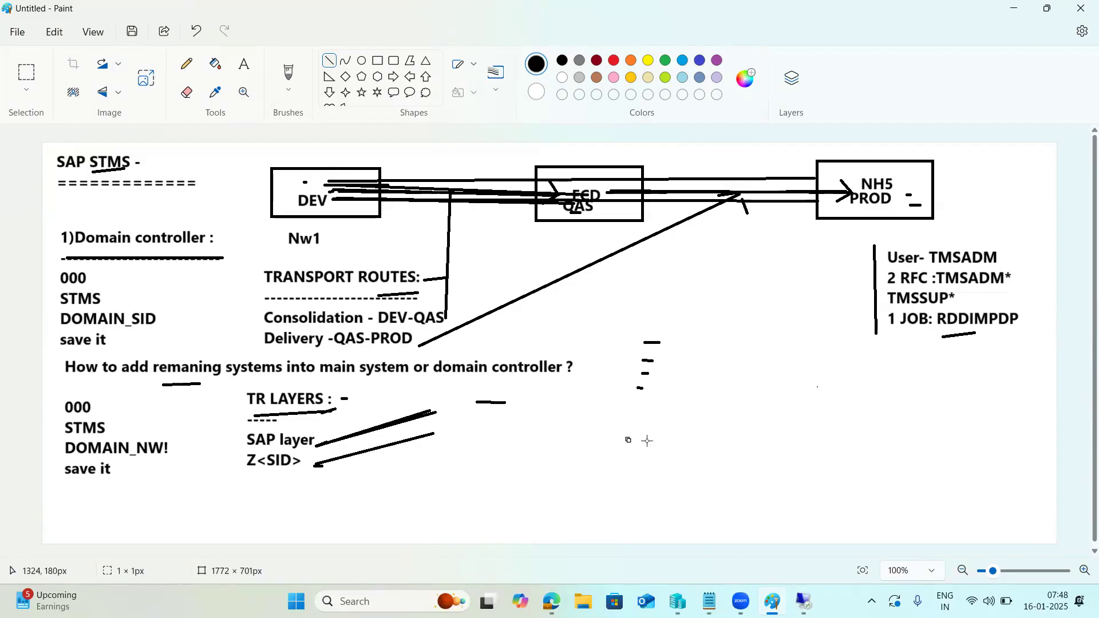
{"action": "left_click", "coordinate": [571, 79]}
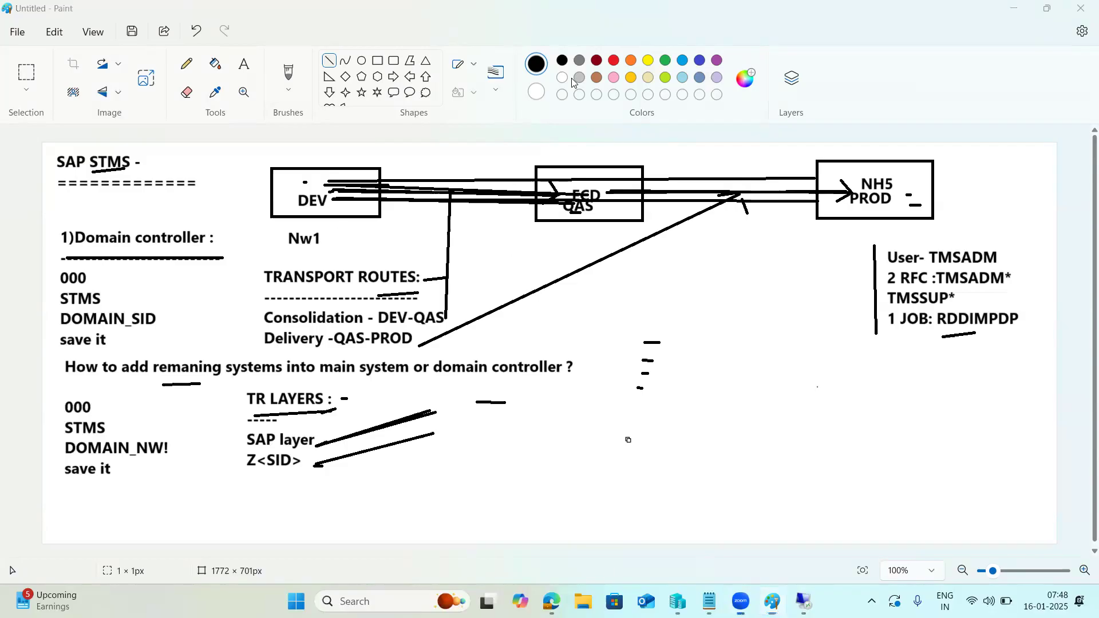